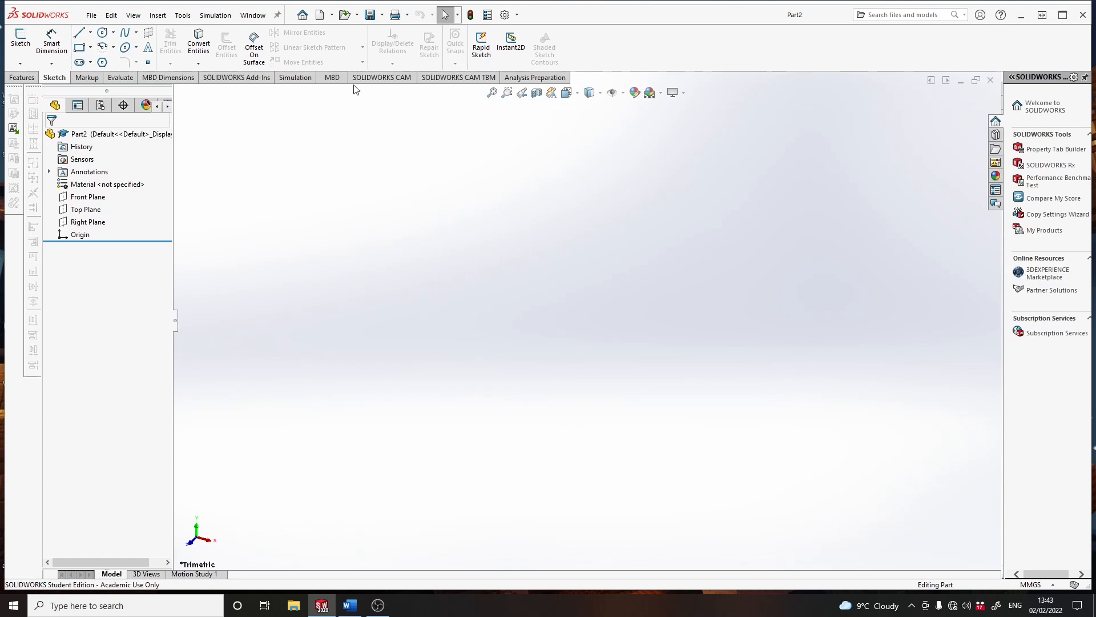
- Save the part as Bottle in a new folder named Solidworks inside the Rocket Design folder
left_click(370, 17)
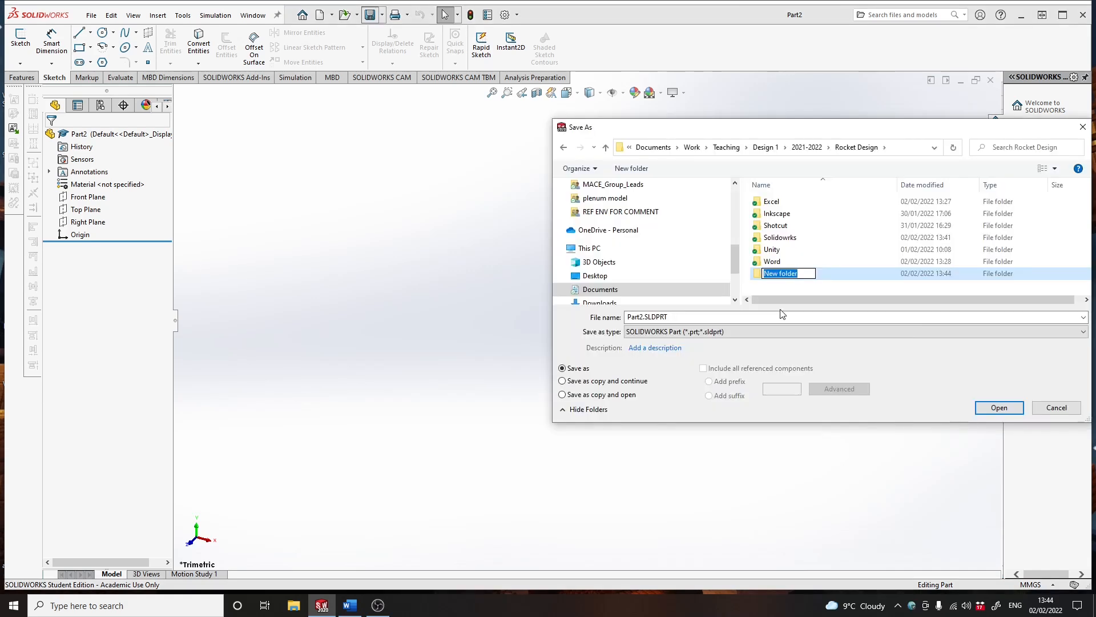
type("Solidworks")
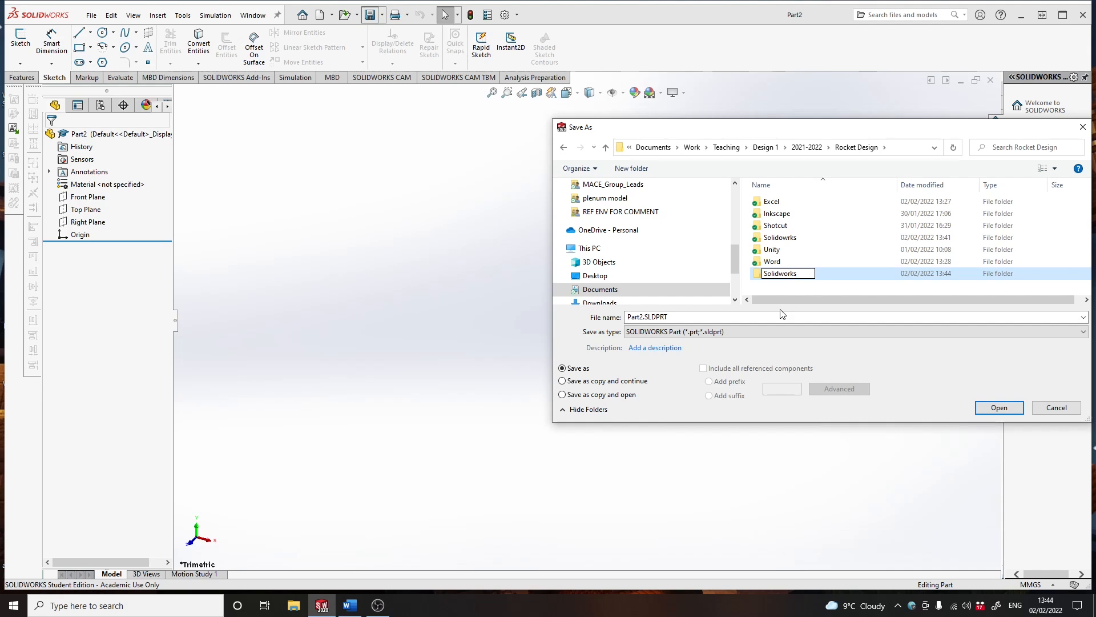
key("Return")
double_click(779, 275)
double_click(676, 316)
type("Bottle")
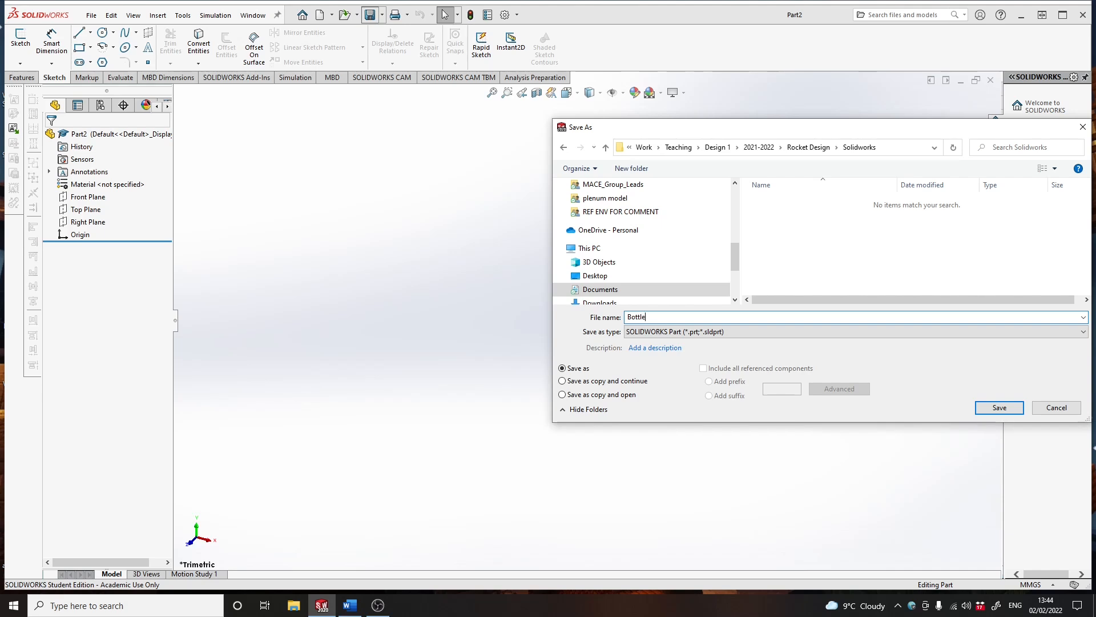
key("Return")
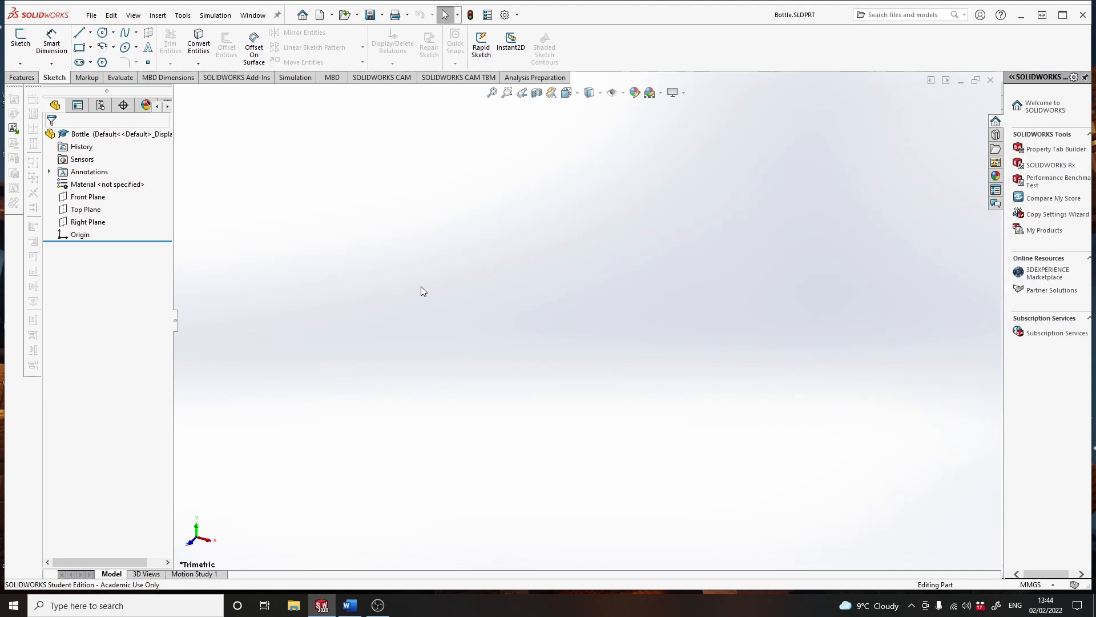
- Sketch a vertical centerline about 93 mm long upward from the origin on the Front Plane and exit the sketch
left_click(95, 200)
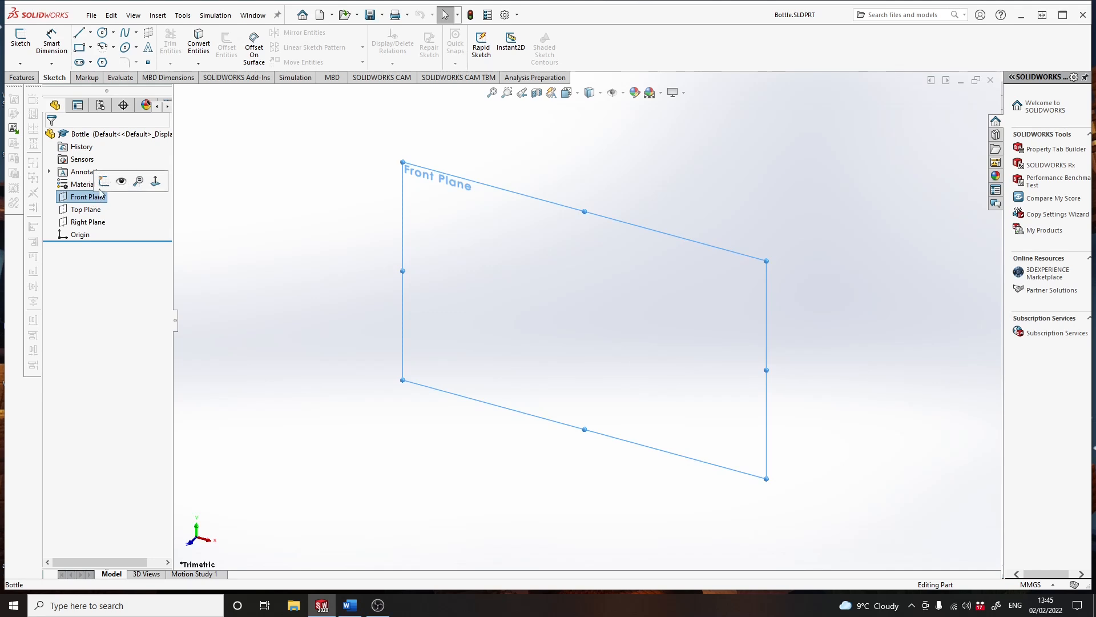
left_click(104, 181)
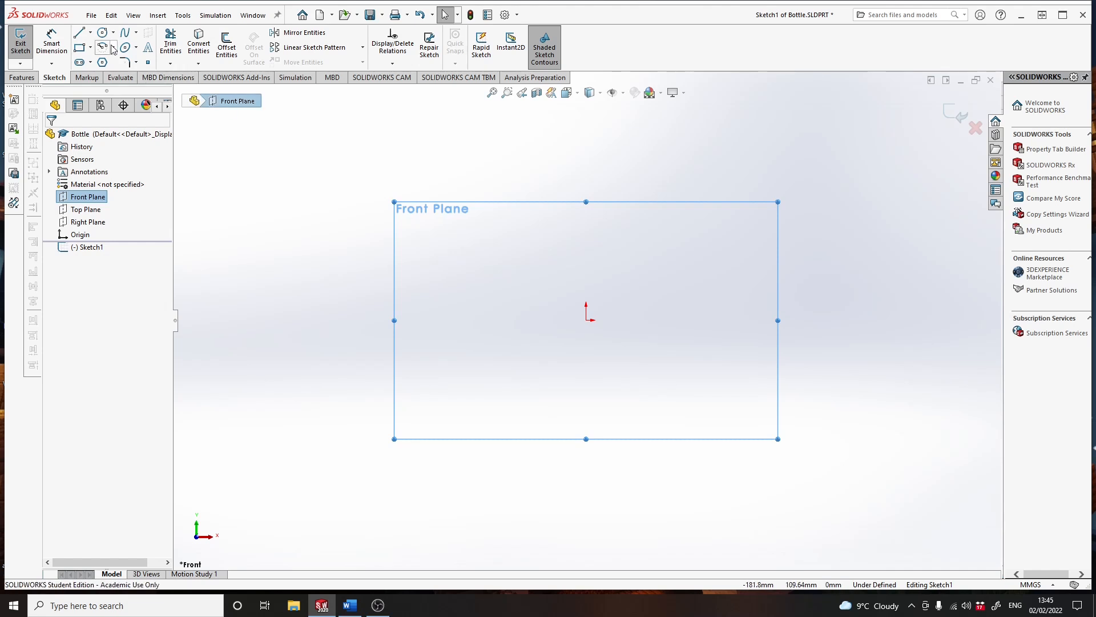
left_click(90, 33)
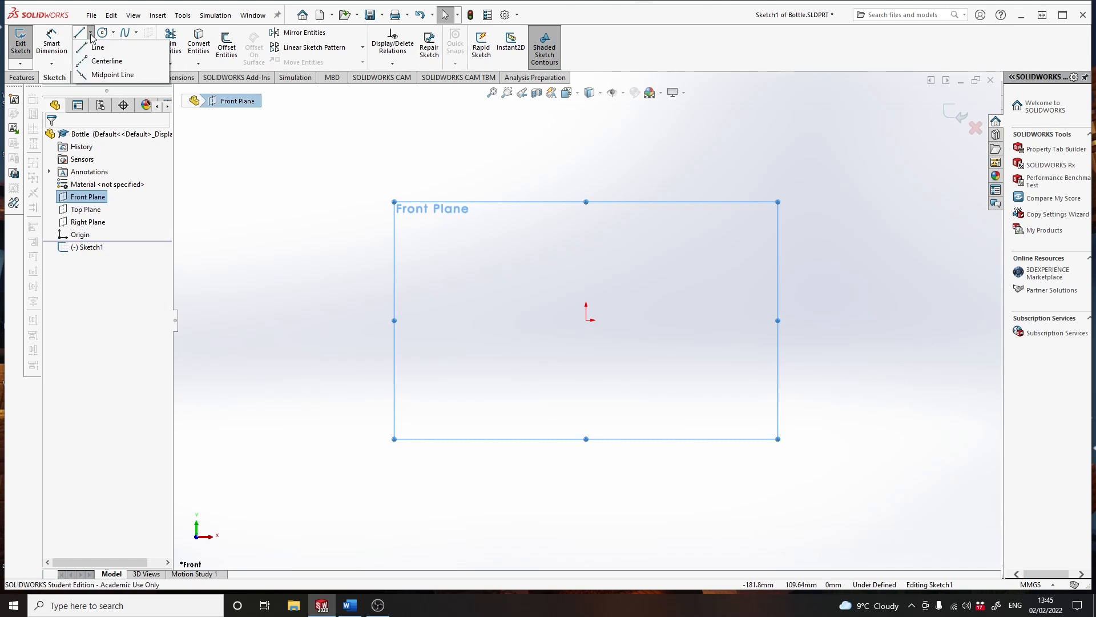
left_click(104, 60)
left_click(586, 320)
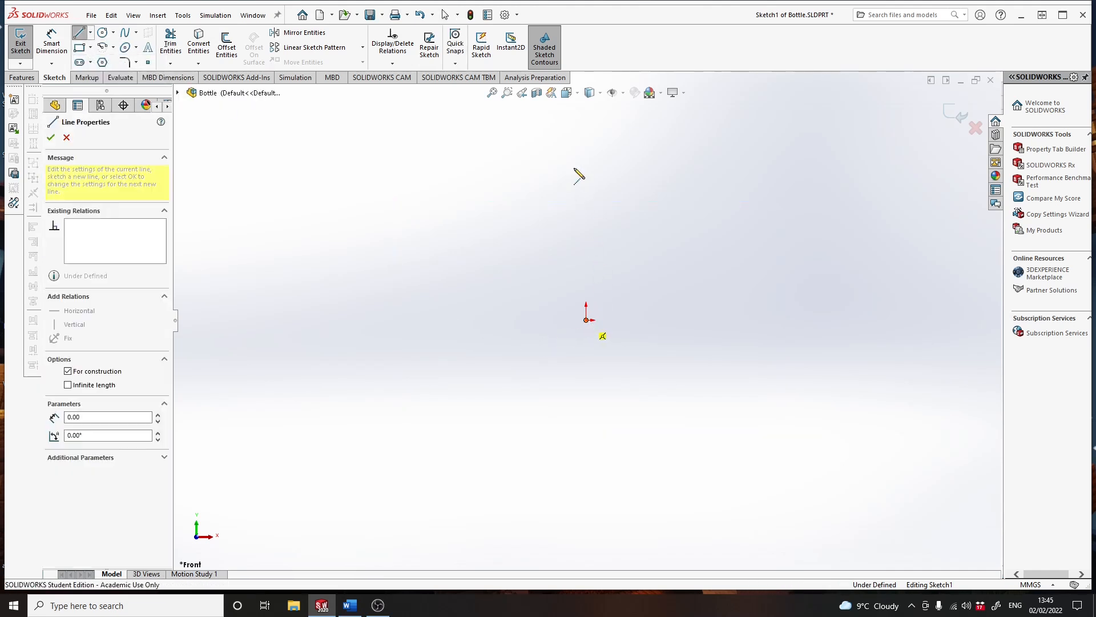
double_click(586, 122)
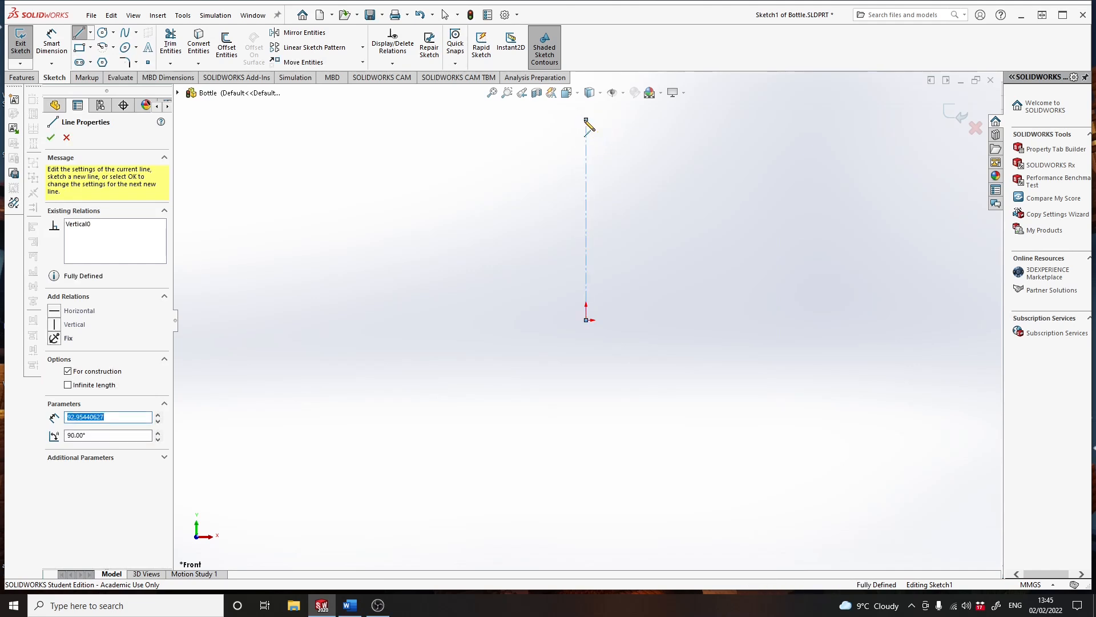
left_click(586, 119)
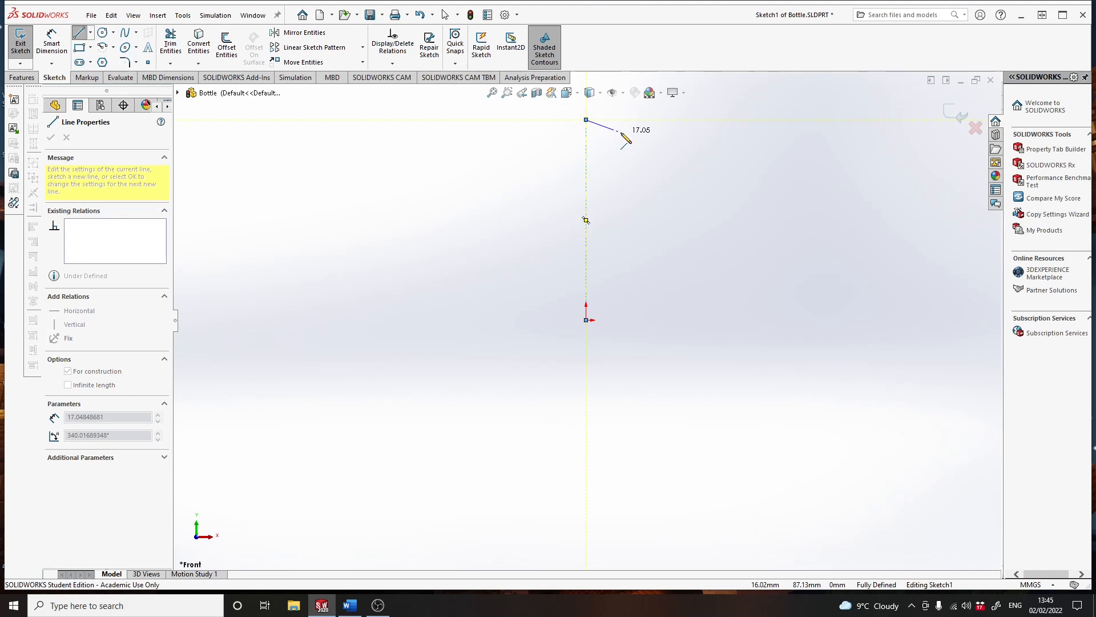
key("Escape")
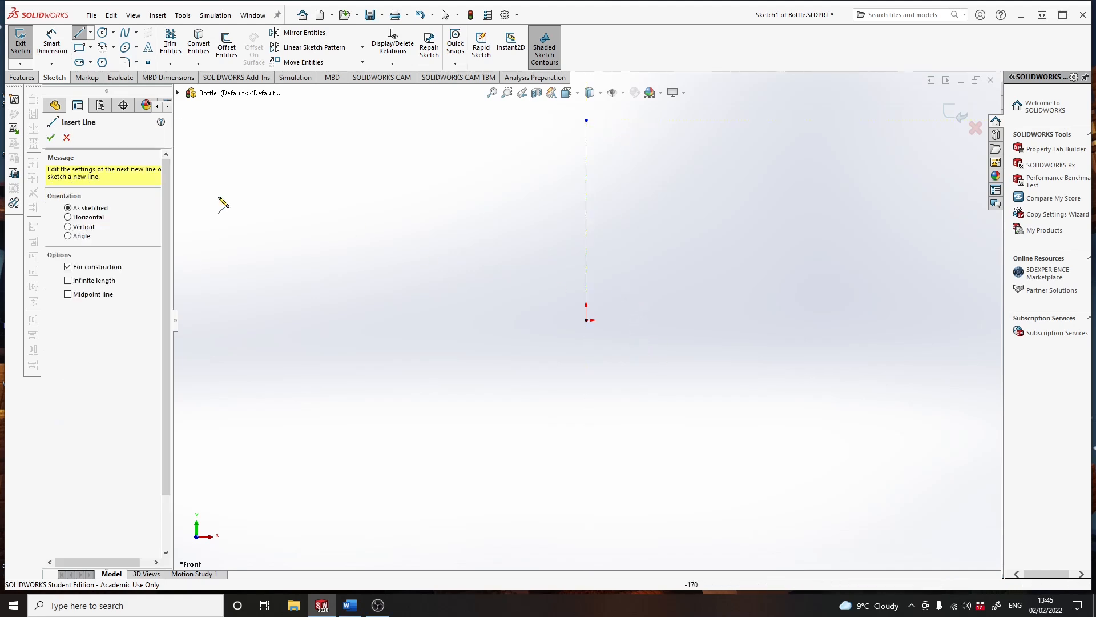
left_click(50, 137)
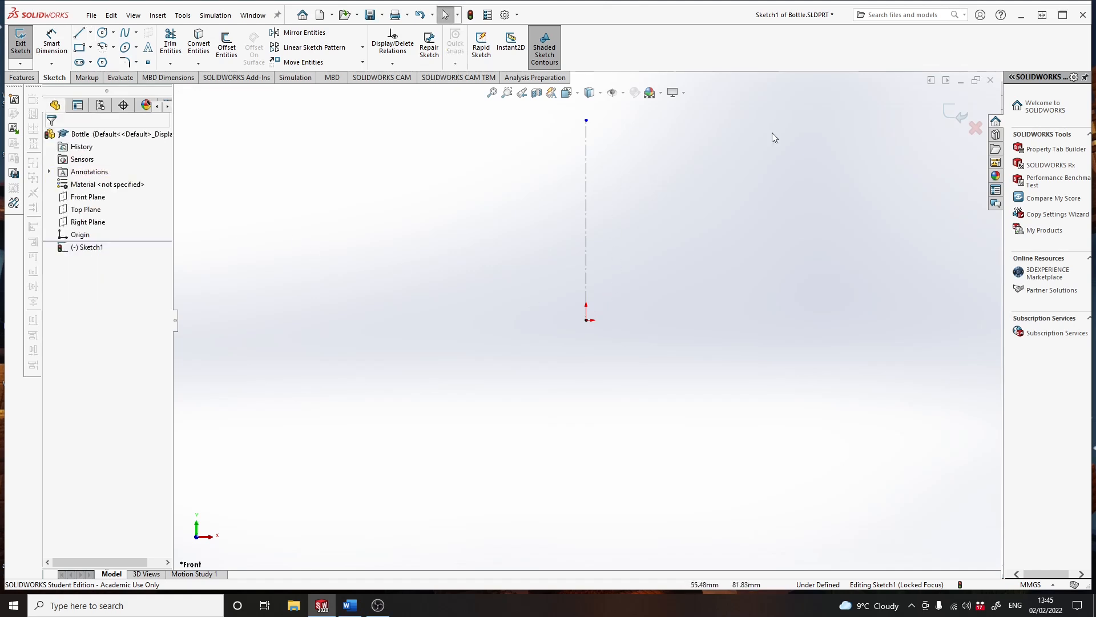
left_click(946, 112)
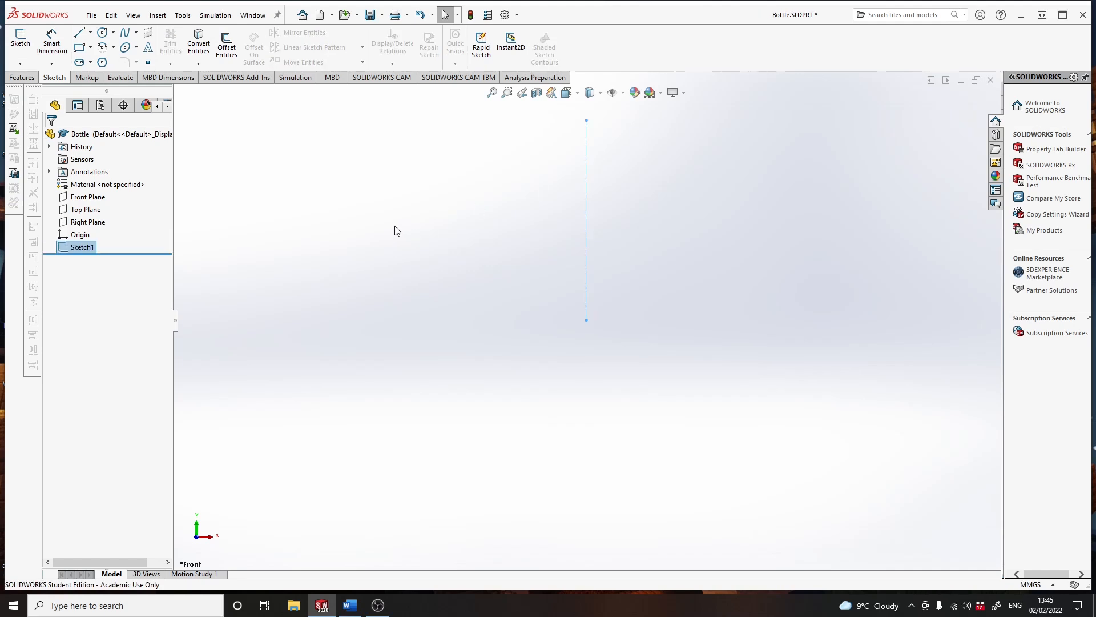
- Start a second sketch on the Front Plane and draw a vertical line about 50 mm long, about 20 mm left of the centerline
left_click(89, 198)
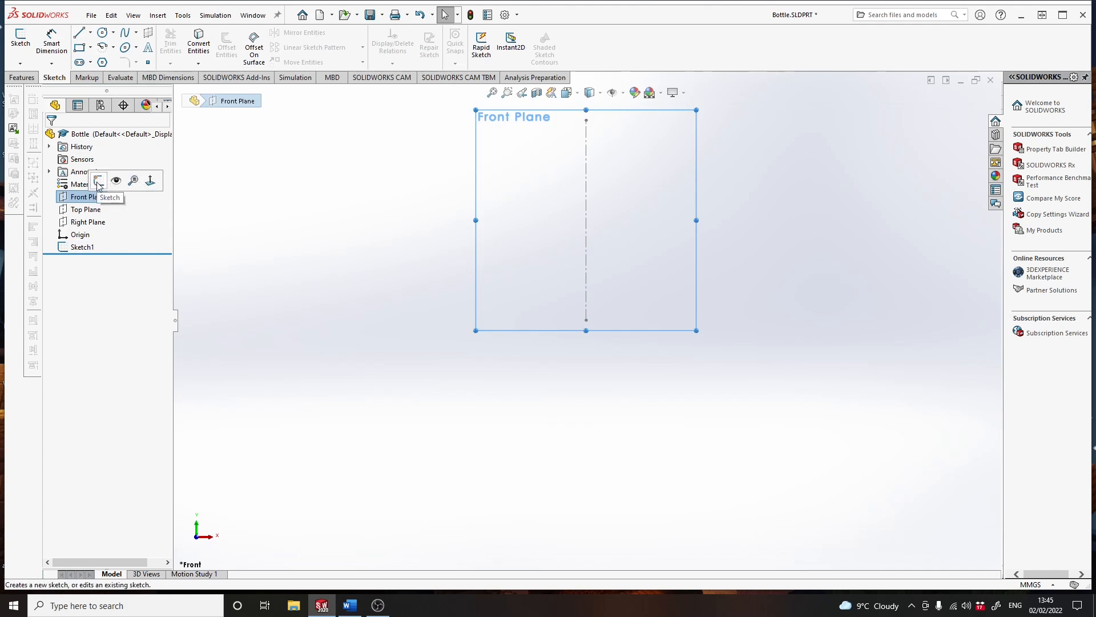
left_click(98, 181)
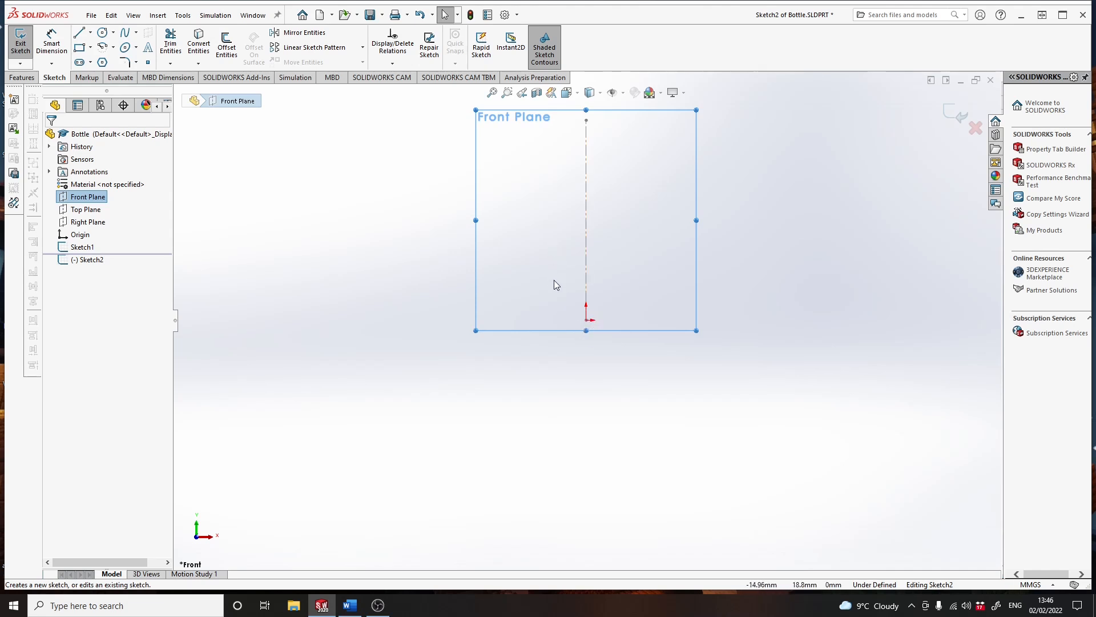
left_click(79, 35)
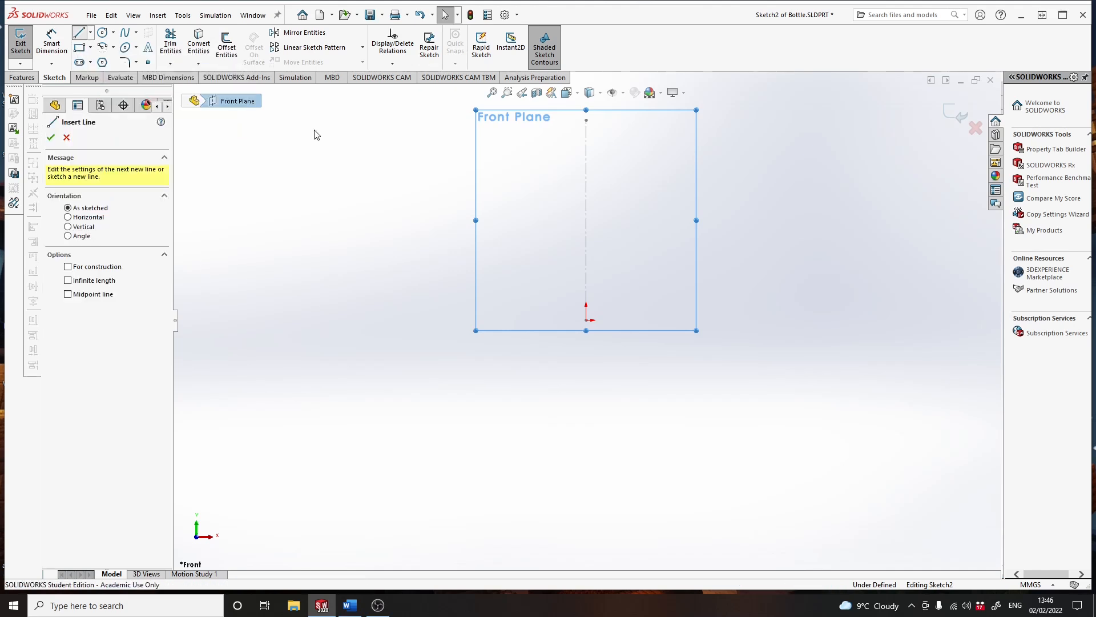
left_click(543, 161)
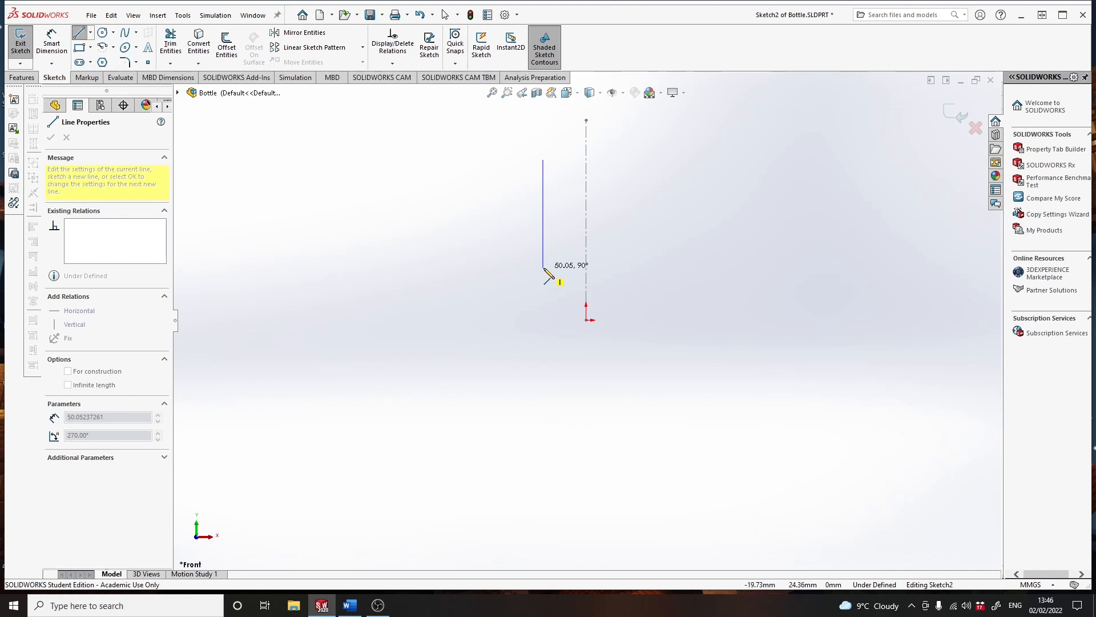
left_click(543, 267)
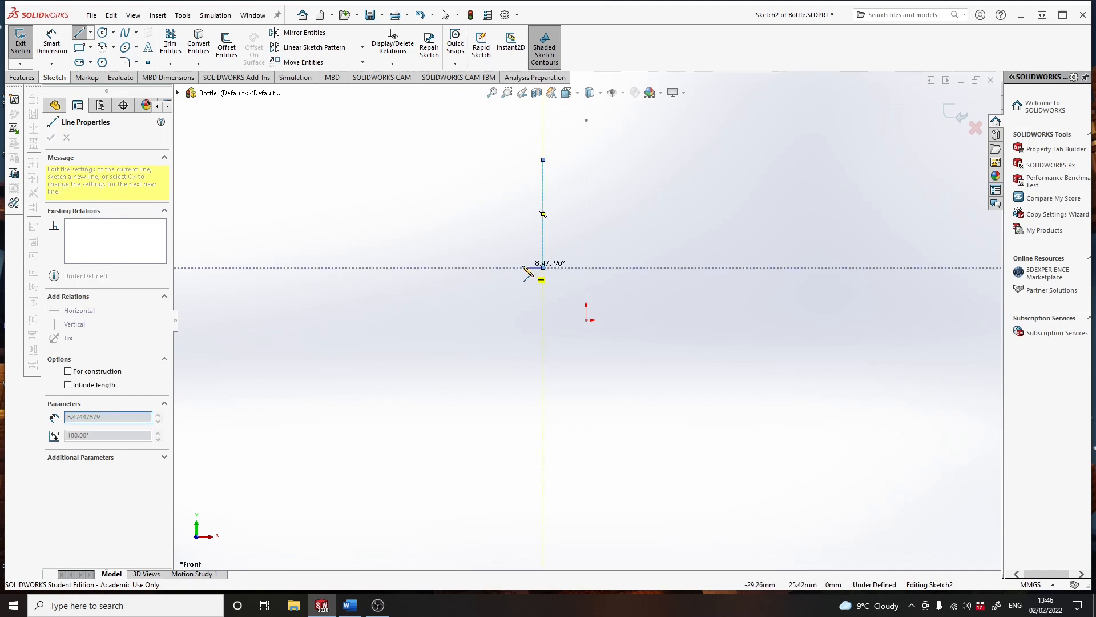
key("Escape")
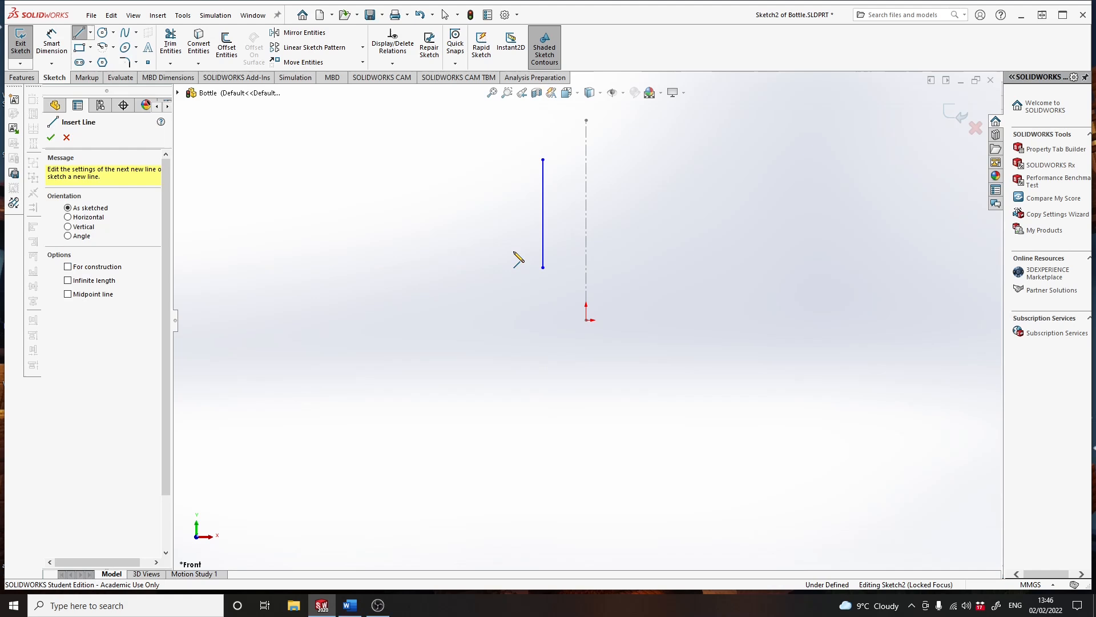
- Draw a vertical line about 10 mm long, starting level with the origin and about 6 mm left of the centerline
left_click(585, 319)
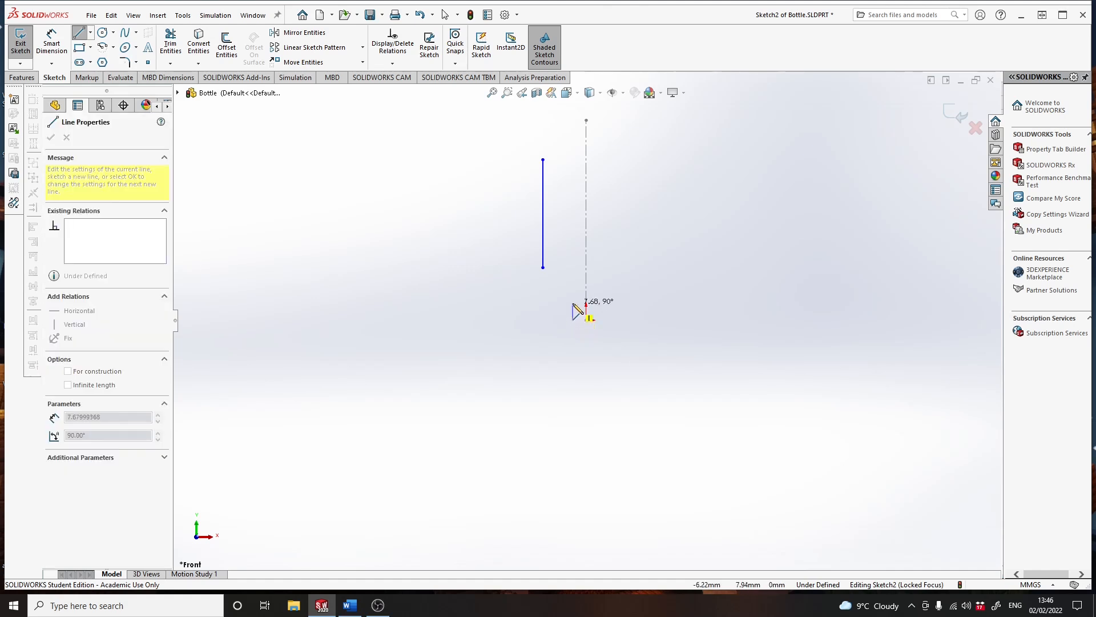
left_click(572, 298)
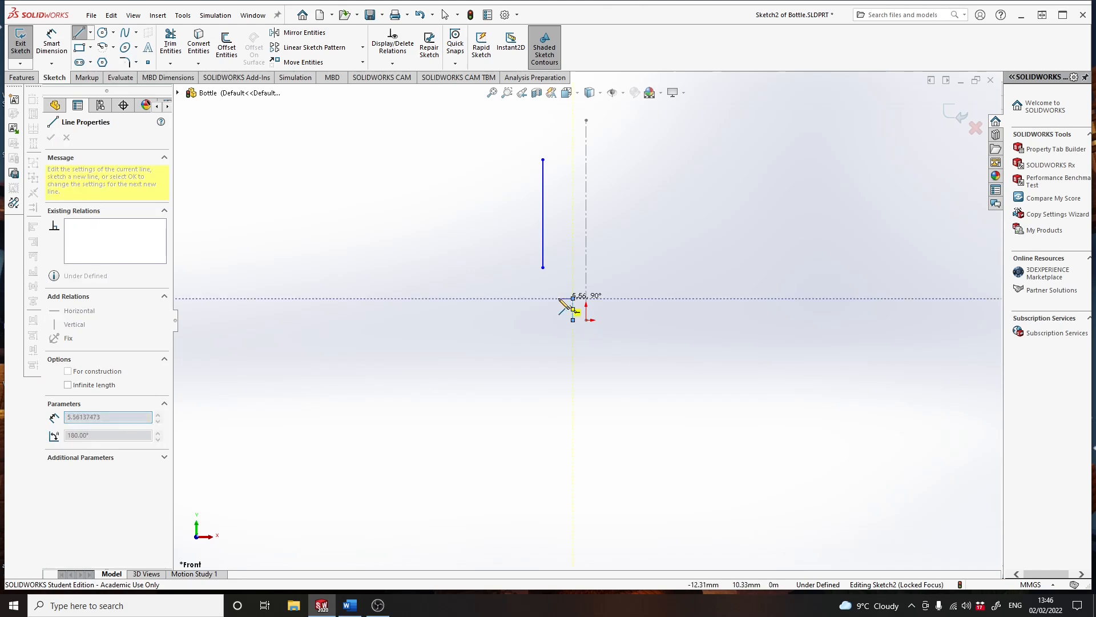
key("Escape")
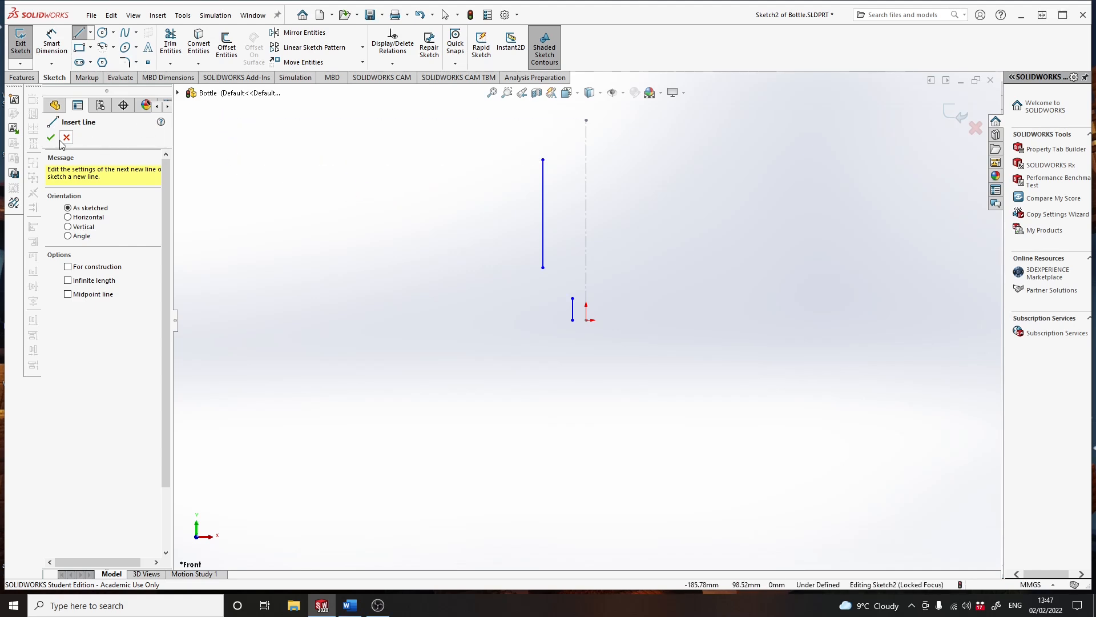
left_click(129, 35)
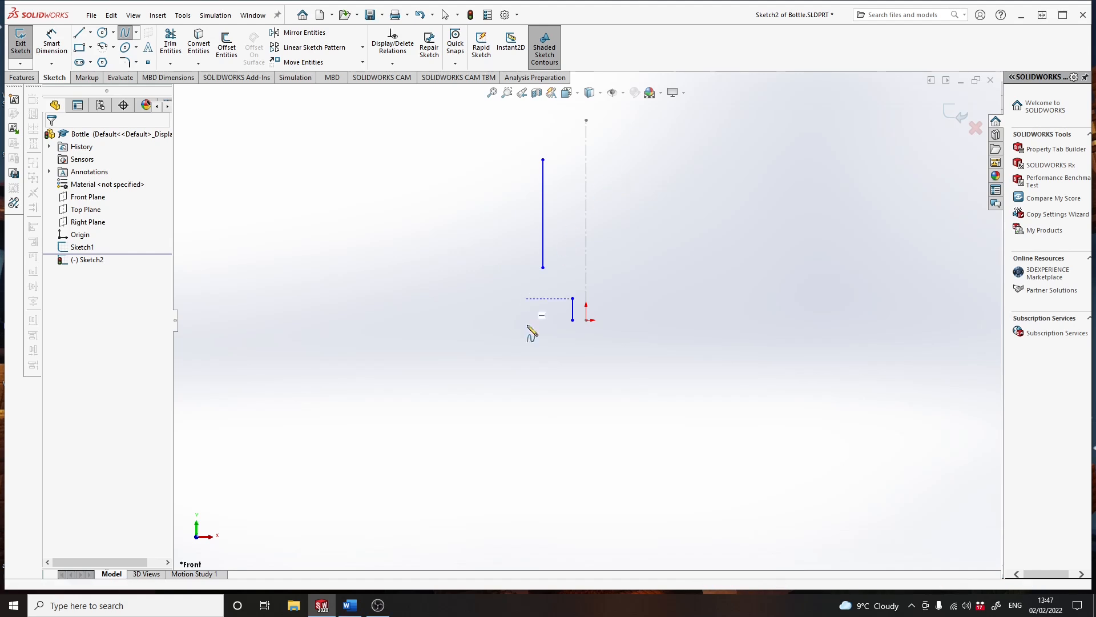
left_click(573, 298)
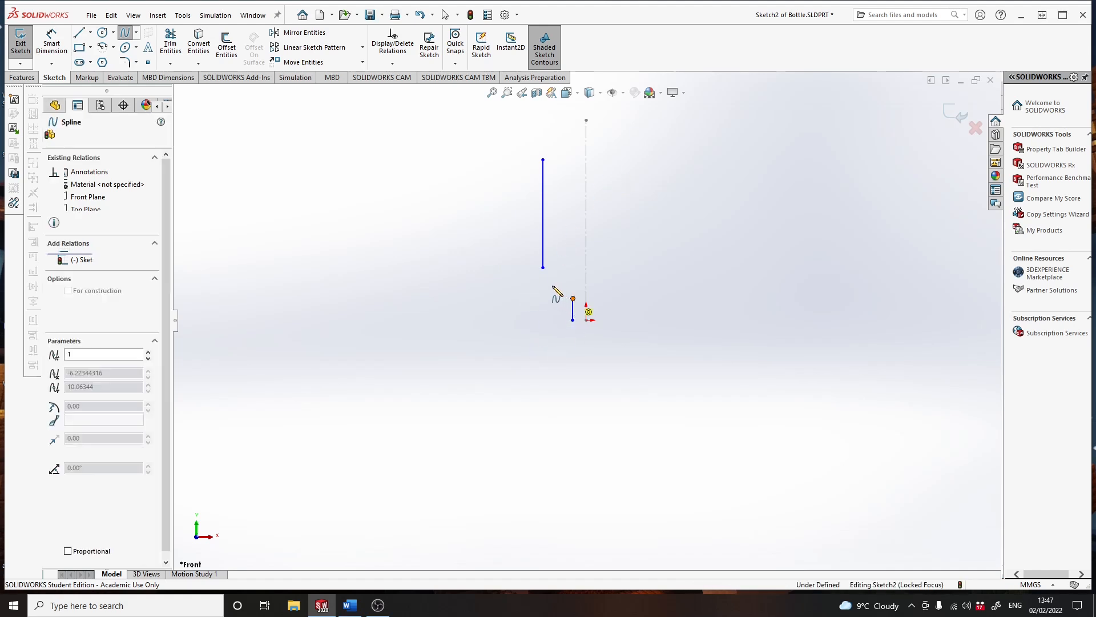
double_click(543, 267)
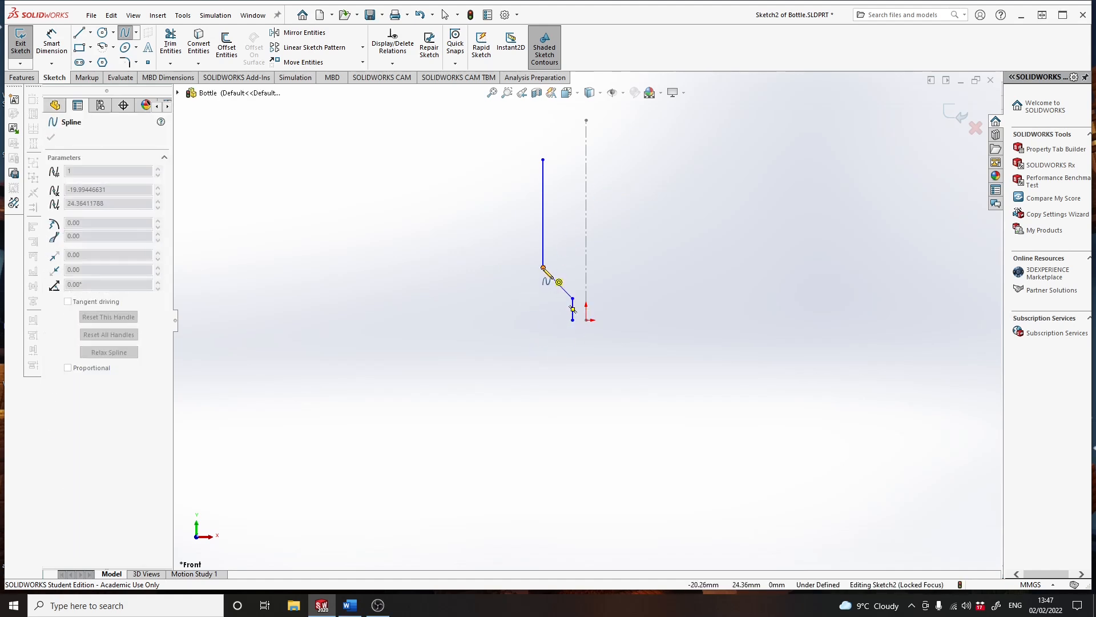
double_click(543, 267)
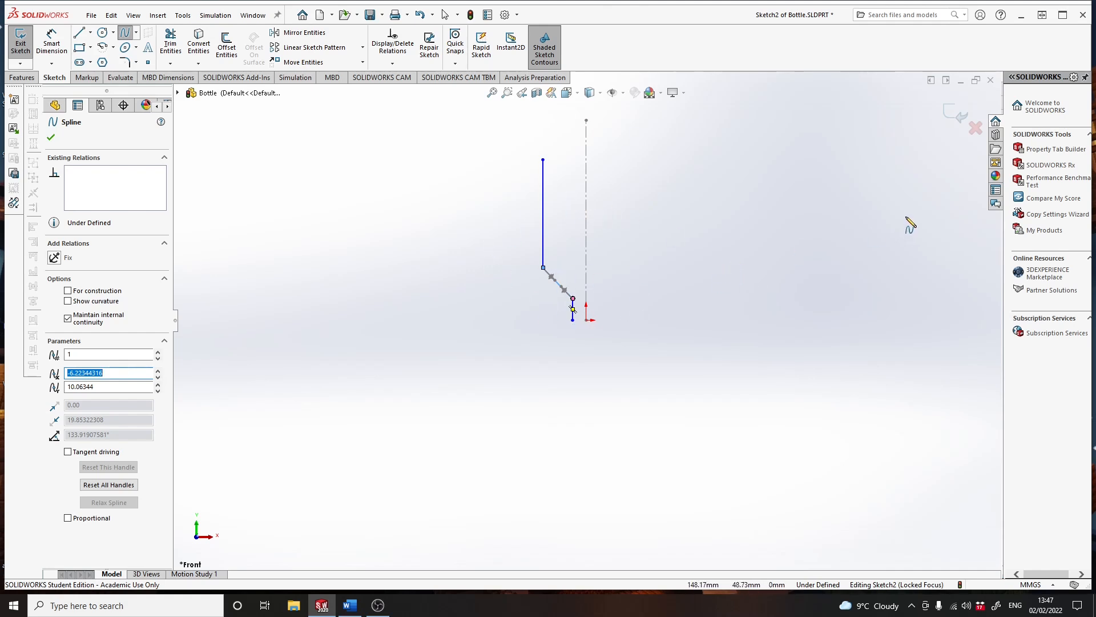
key("ctrl+z")
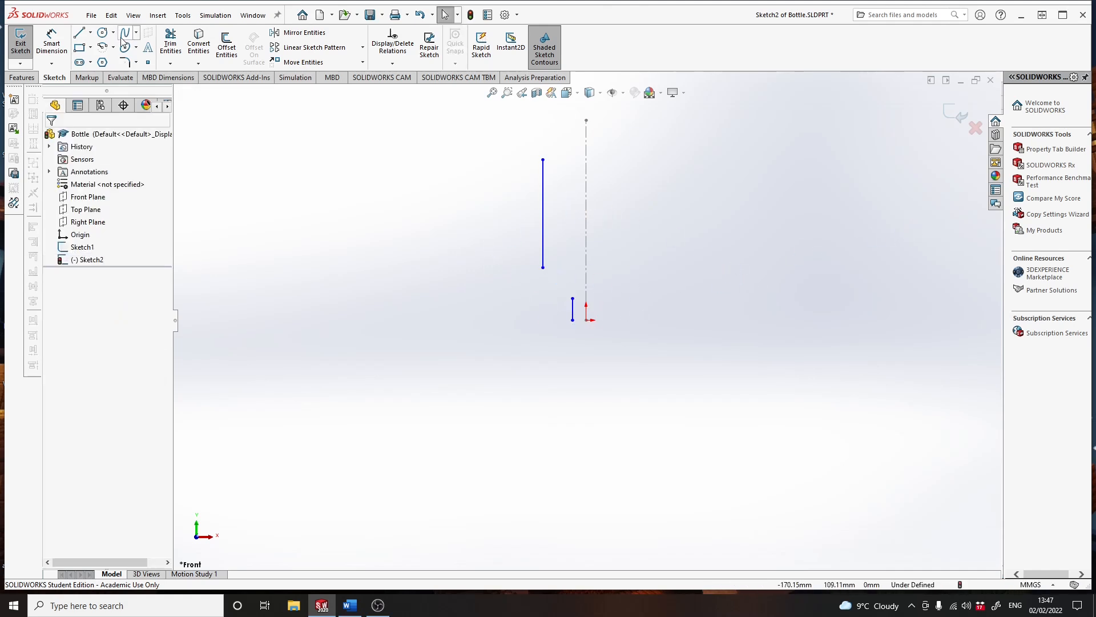
left_click(122, 39)
left_click(572, 298)
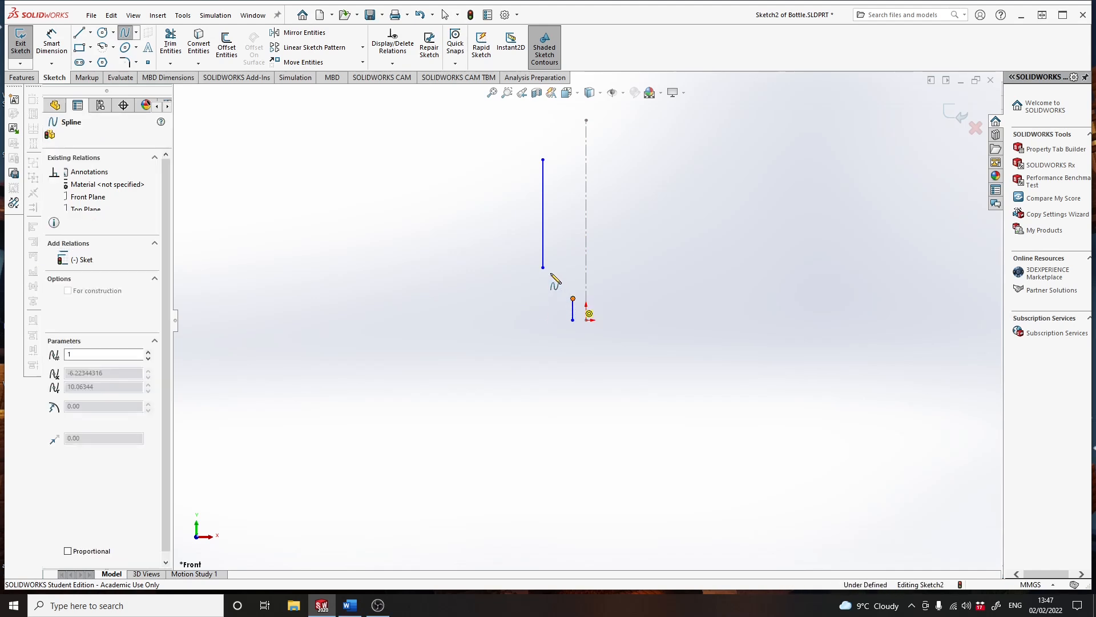
left_click(543, 267)
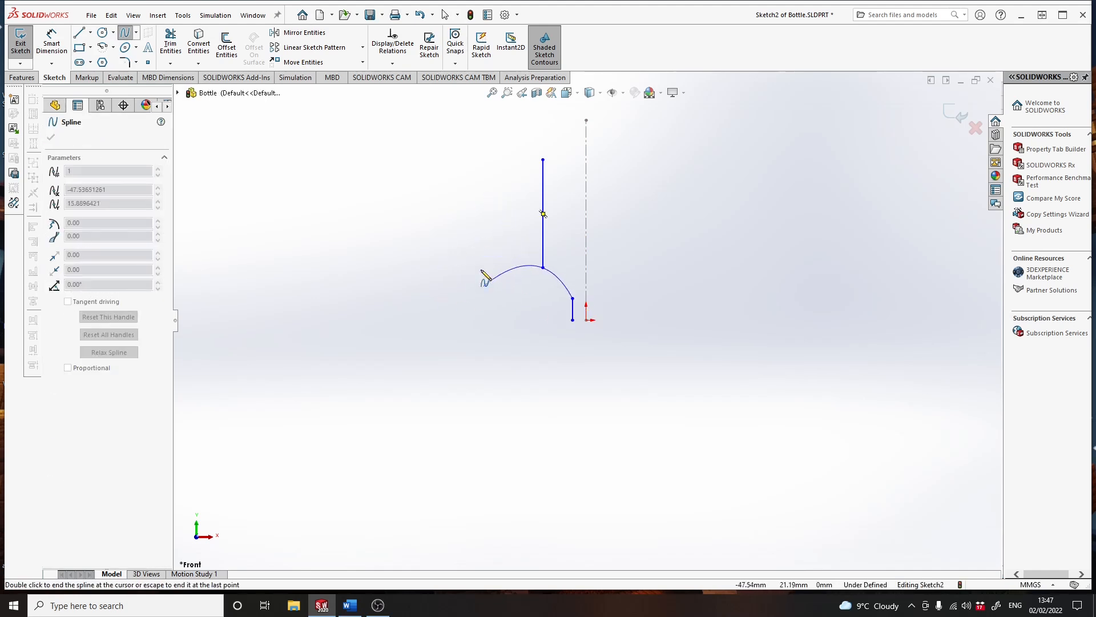
double_click(494, 224)
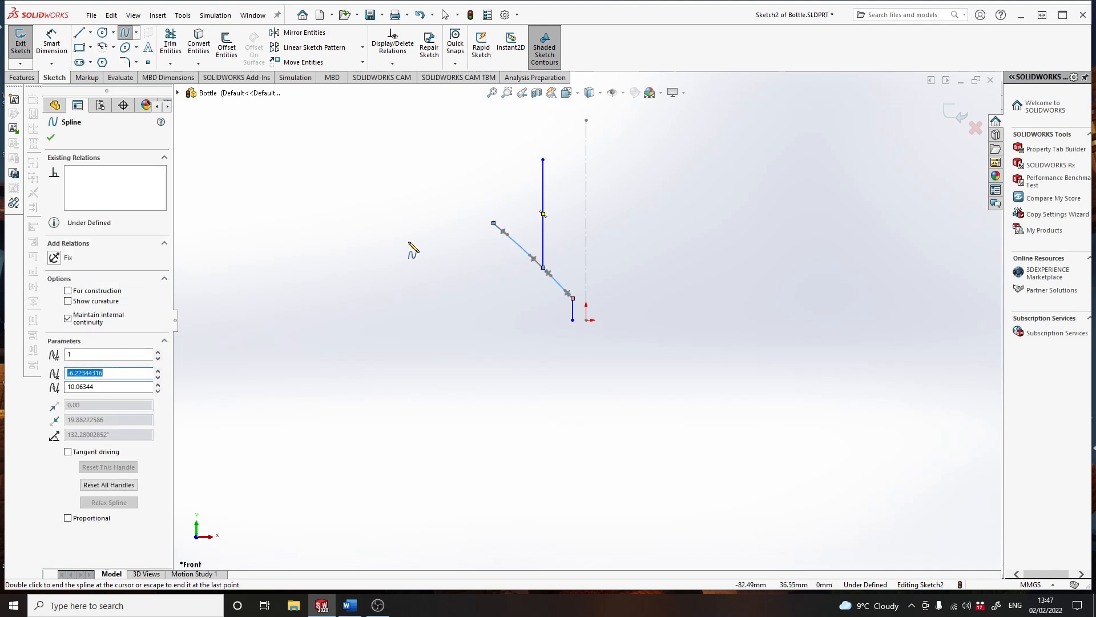
key("ctrl+z")
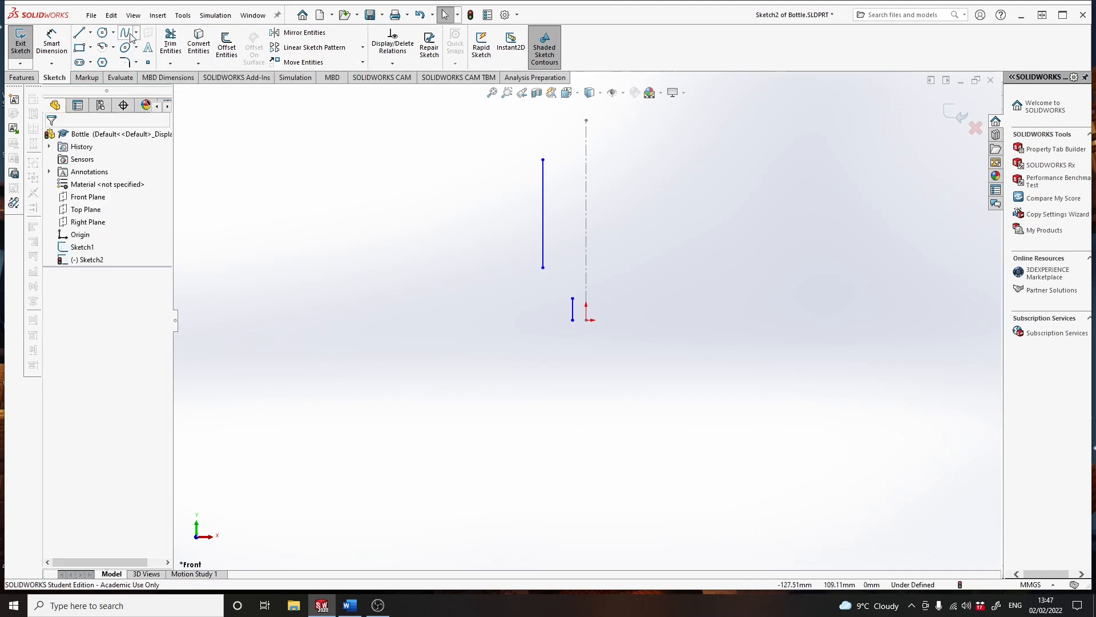
- Connect the upper end of the short line to the lower end of the long line with a two-point spline
left_click(125, 33)
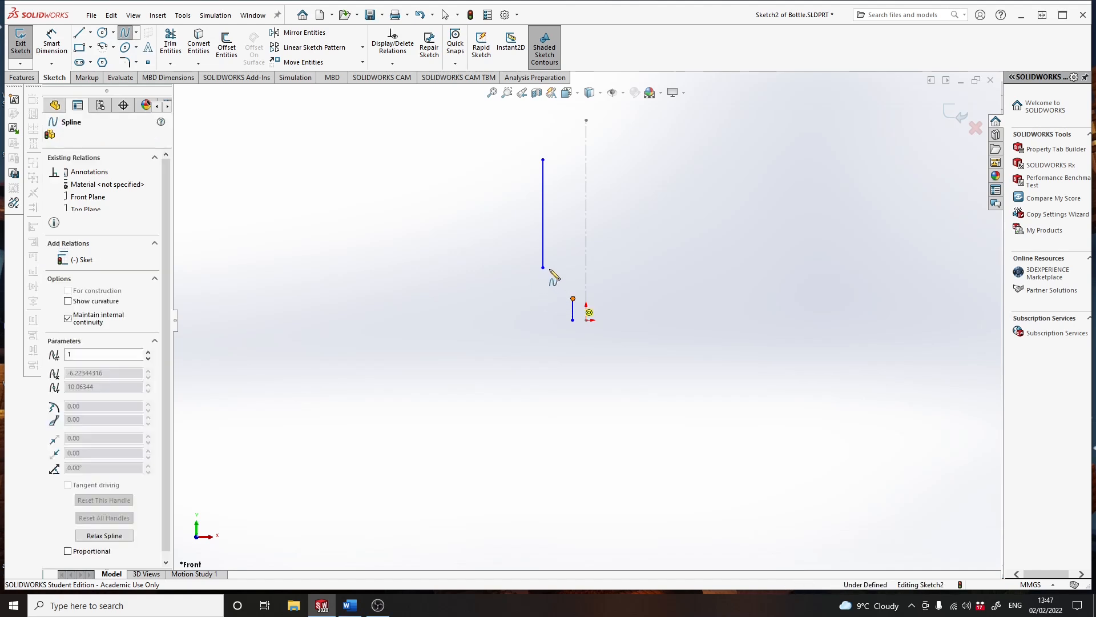
left_click(543, 267)
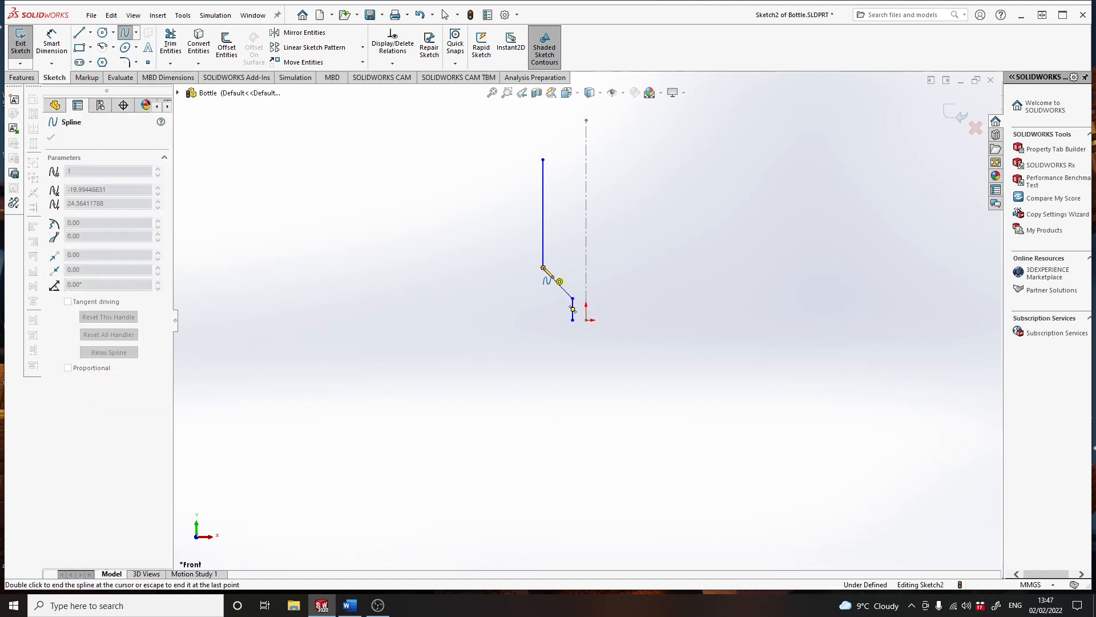
double_click(573, 298)
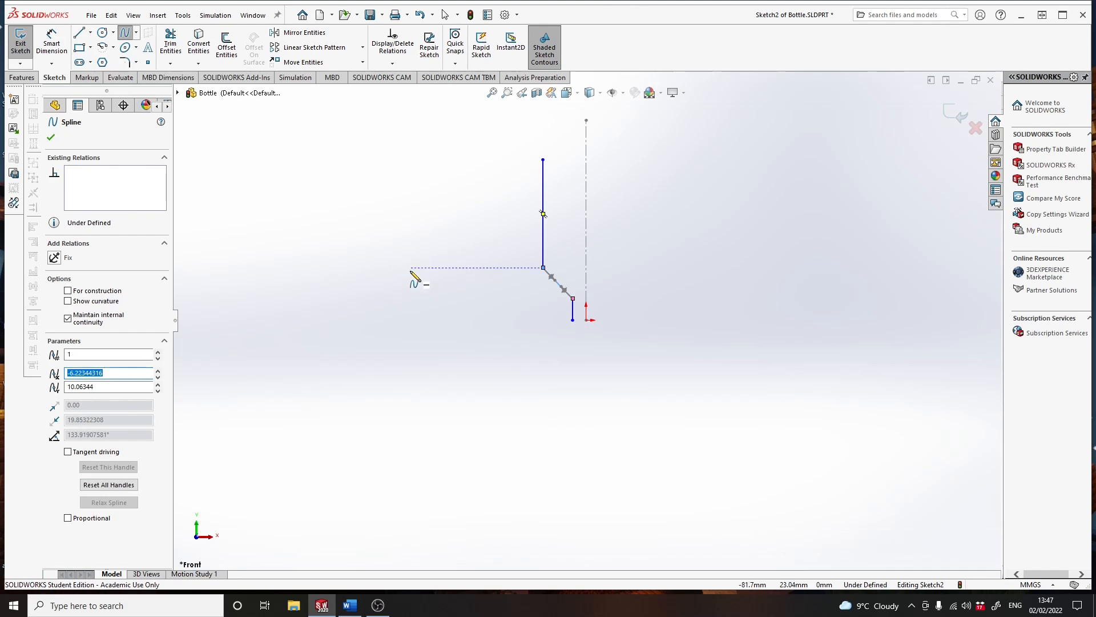
- Draw a spline from the long line's upper end to just left of the centerline, at a height of about 89 mm
left_click(543, 160)
scroll(577, 129, "up", 3)
scroll(588, 210, "down", 10)
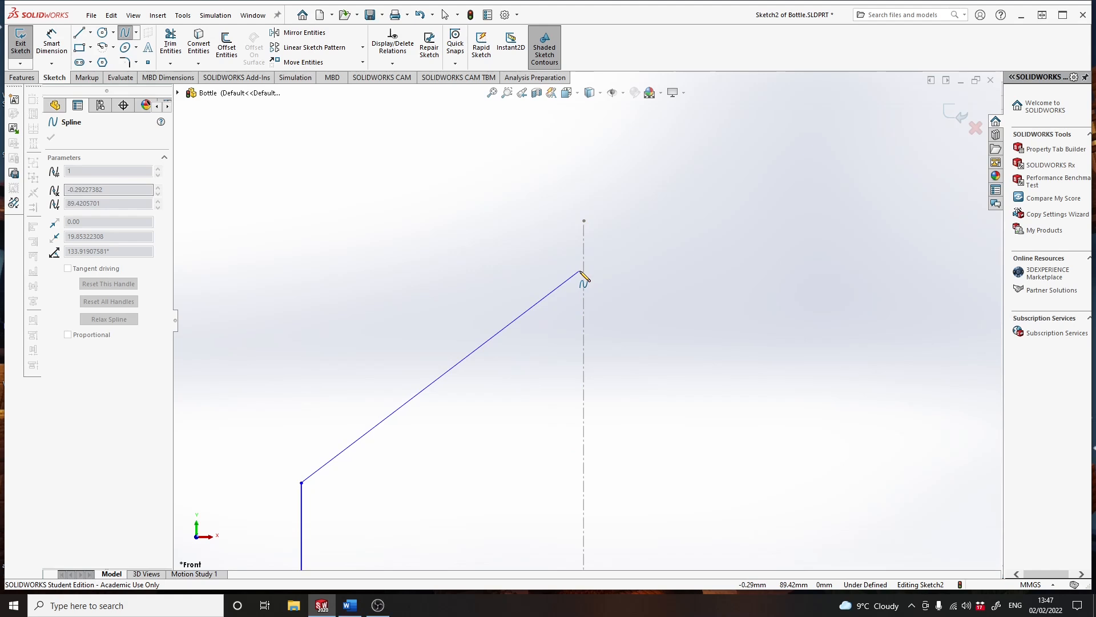
double_click(580, 272)
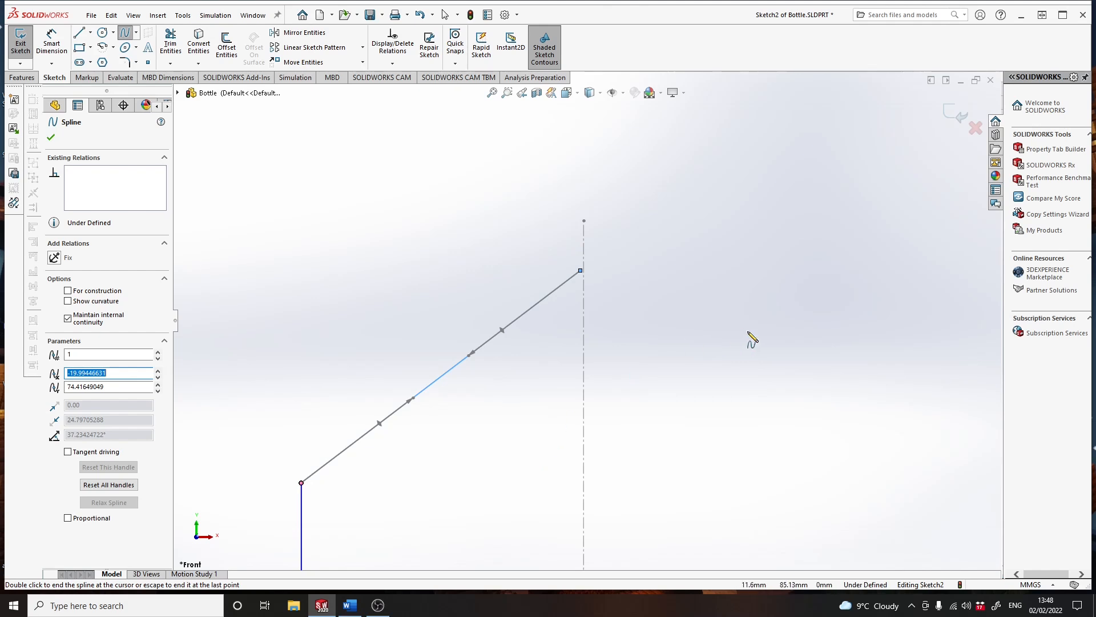
- Undo the upper spline and redraw it from the long line's upper end to the centerline at a height of about 90 mm
key("ctrl+z")
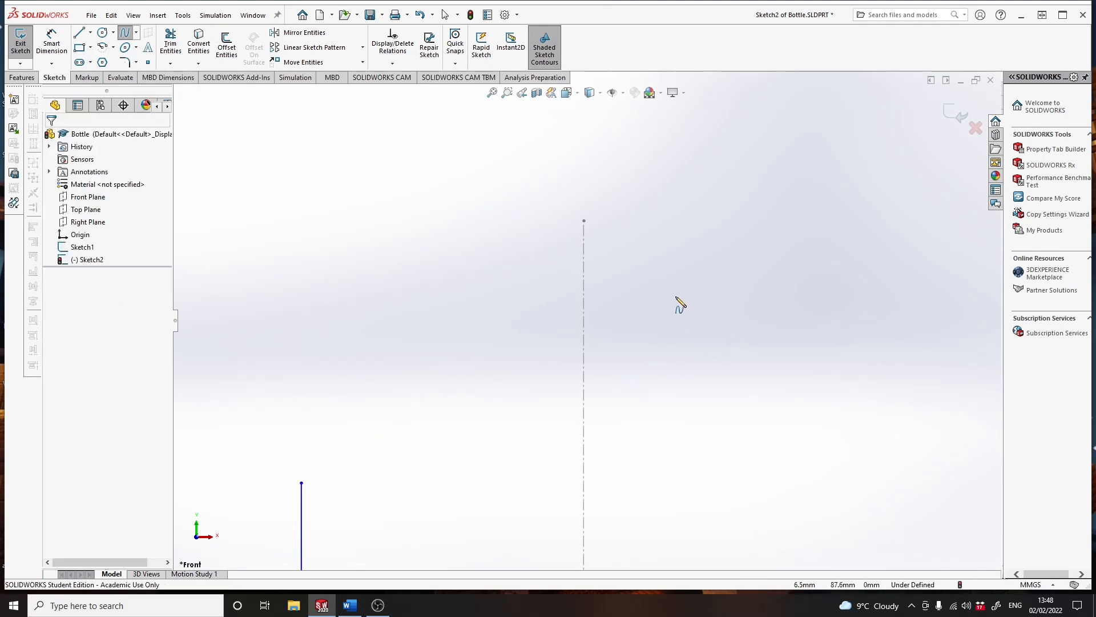
left_click(126, 34)
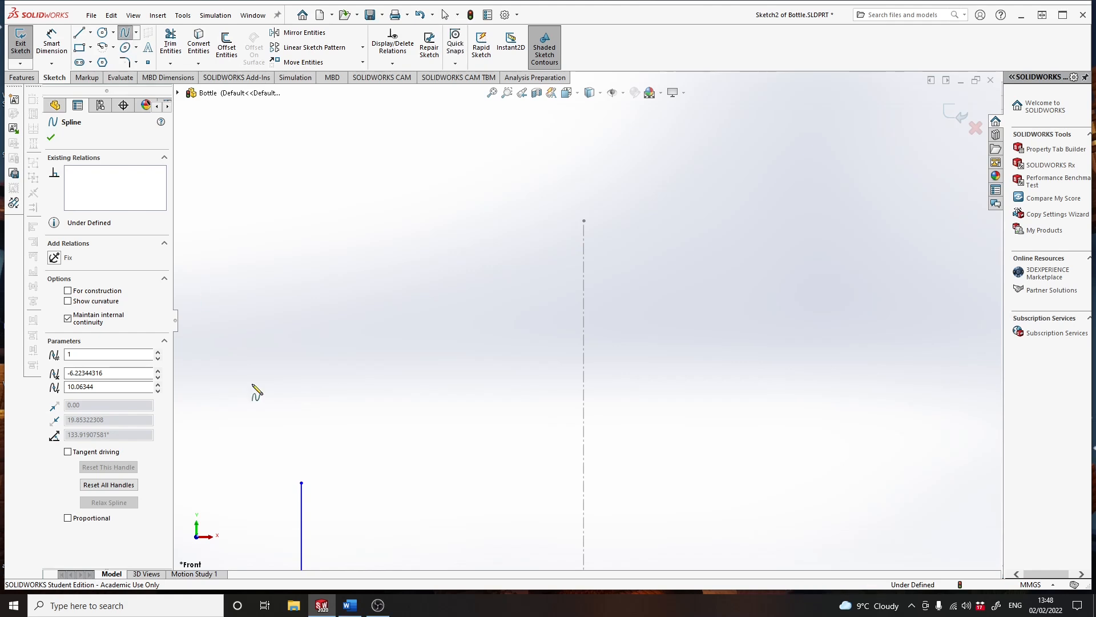
left_click(301, 483)
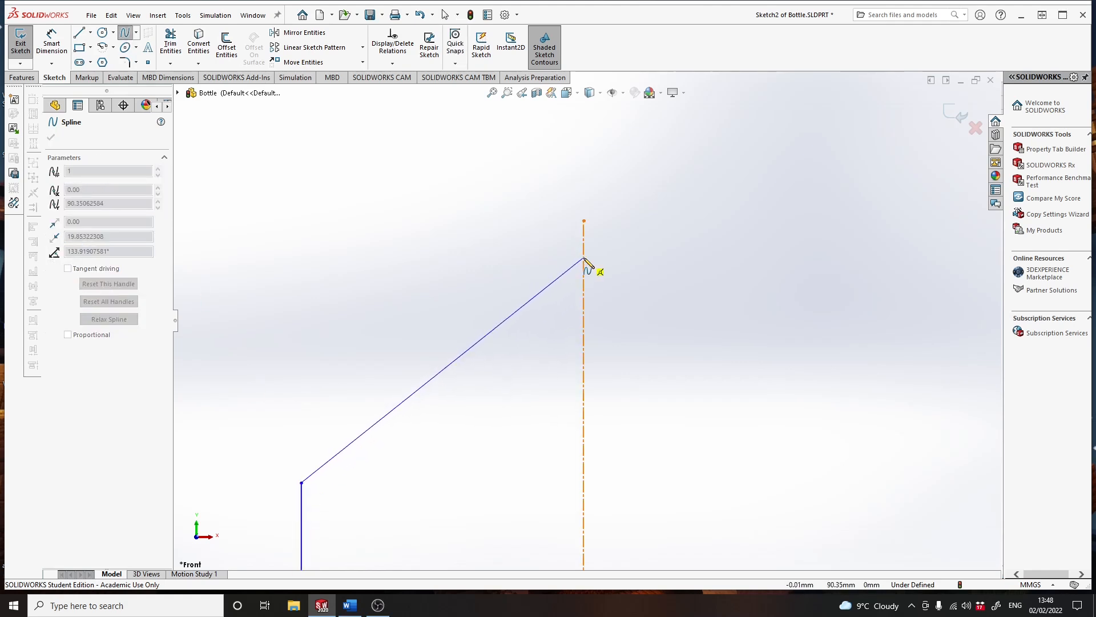
left_click(584, 259)
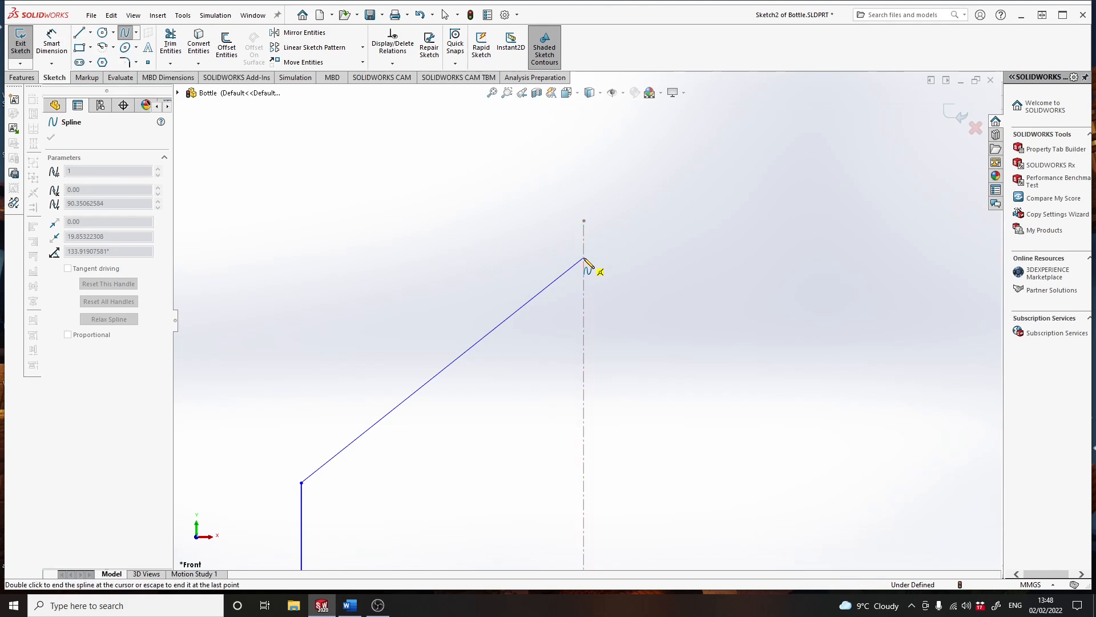
double_click(583, 258)
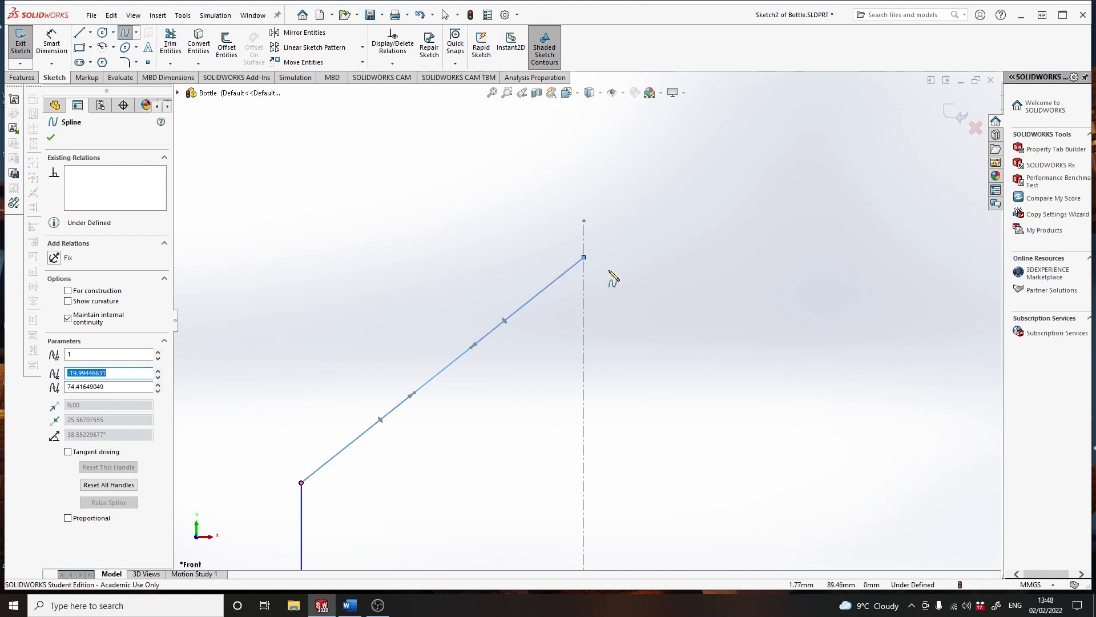
left_click(126, 32)
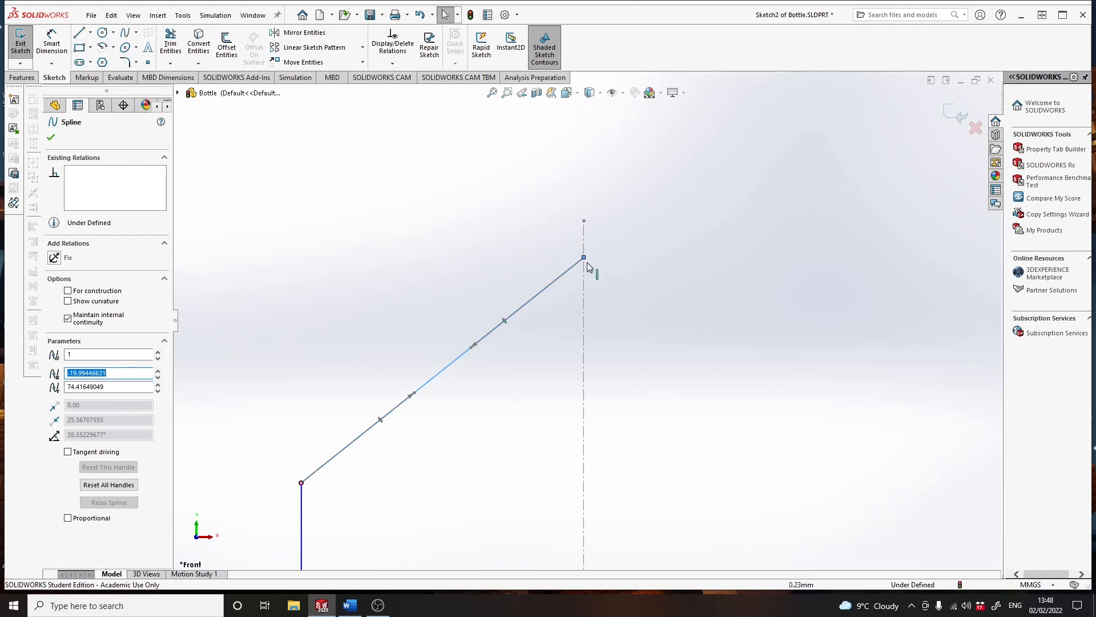
- Delete the coincident relation at the upper spline's centerline end and move that endpoint about 0.6 mm left of the centerline
left_click(584, 257)
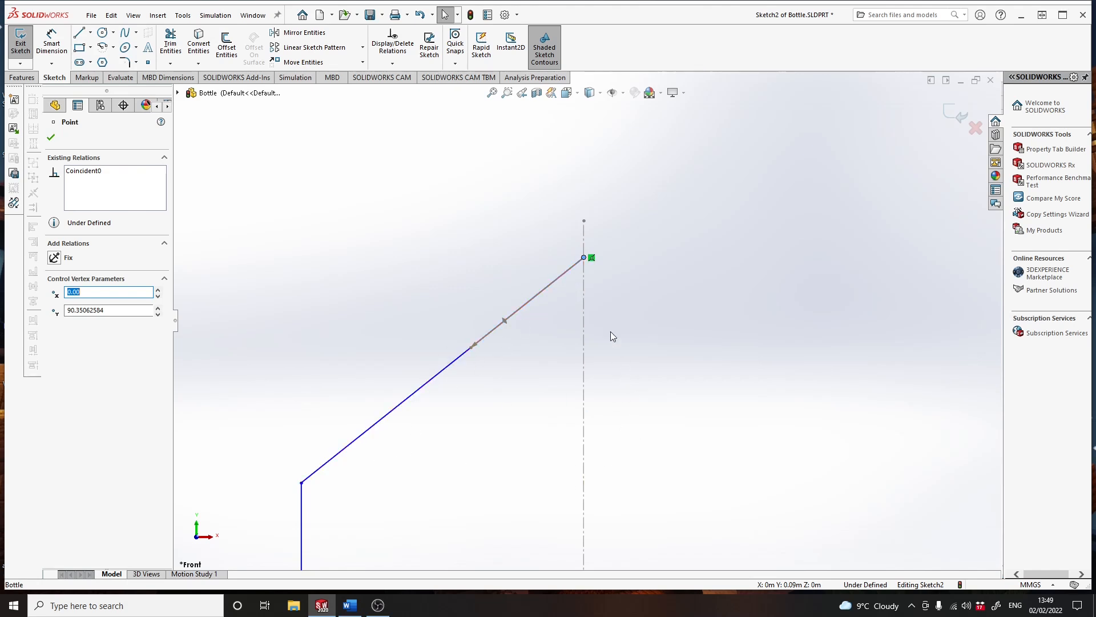
left_click(592, 258)
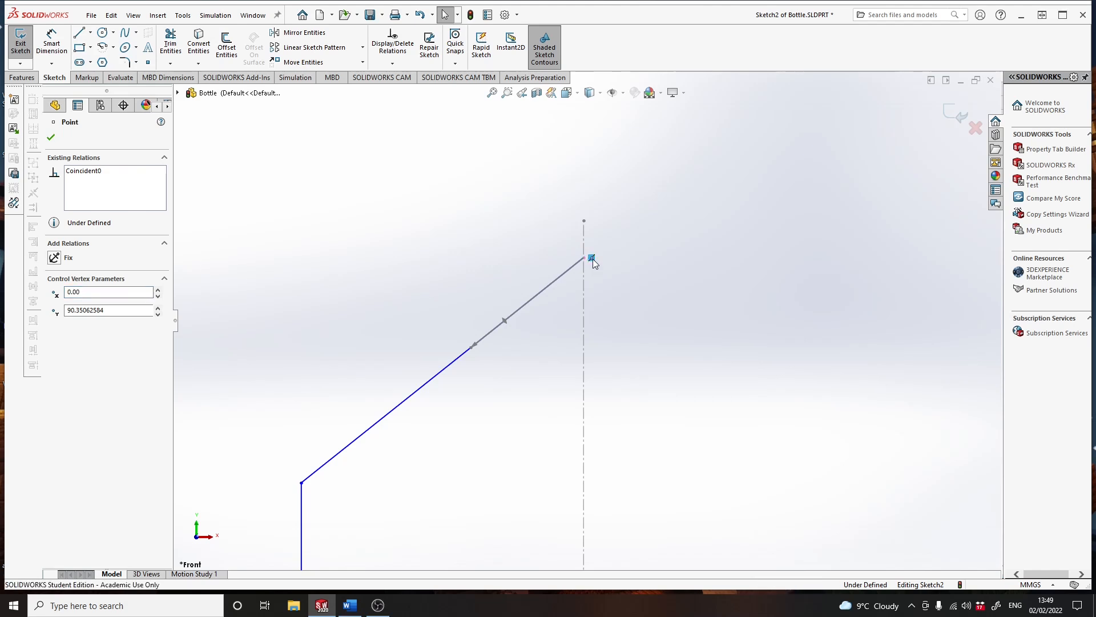
key("Delete")
left_click_drag(584, 258, 577, 258)
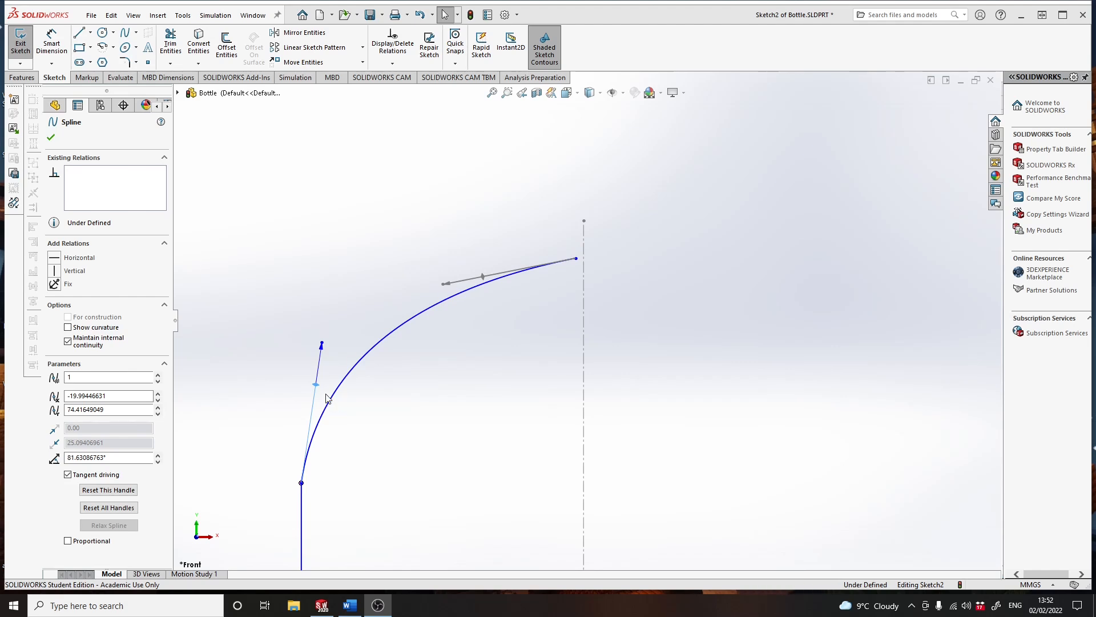
- Bend the upper spline outward with the tangent handle at the long line's upper end and make that handle vertical
left_click_drag(316, 388, 314, 298)
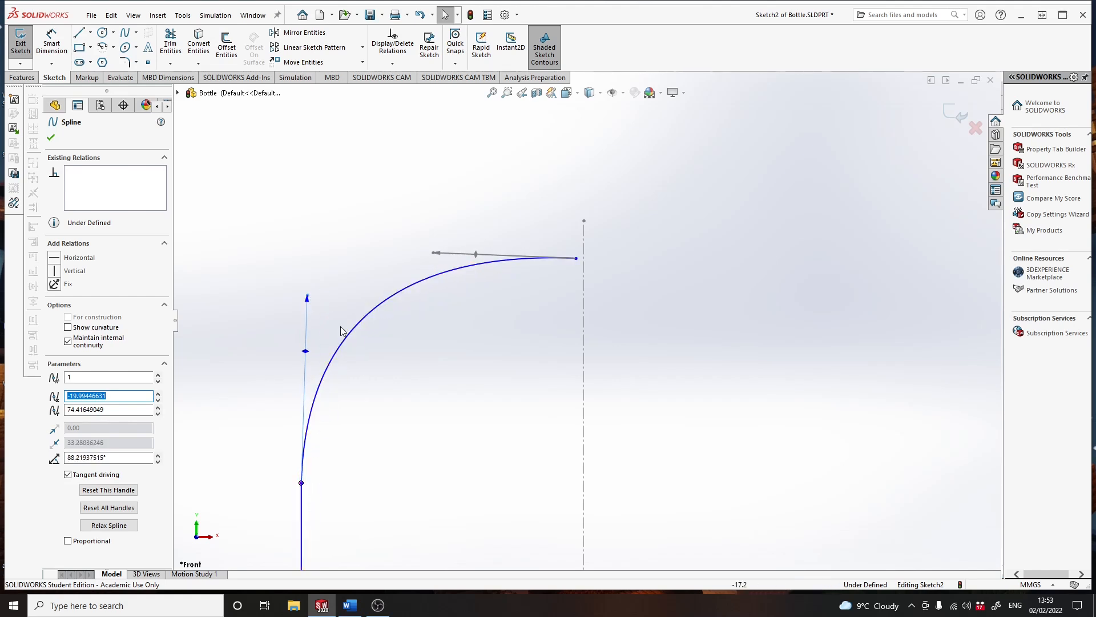
left_click_drag(306, 355, 283, 337)
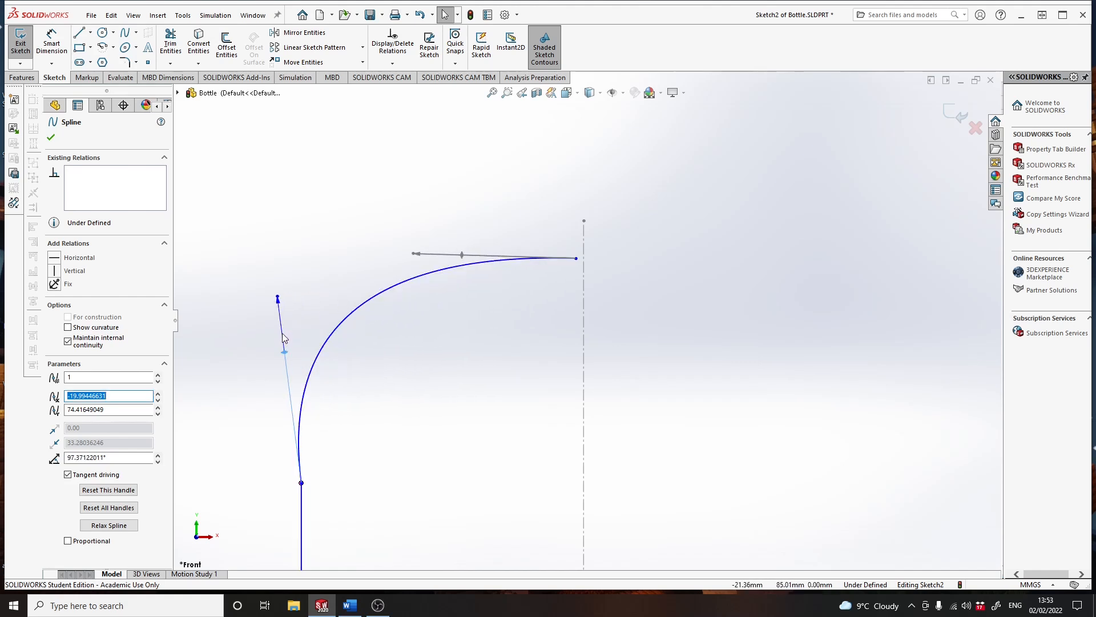
left_click(55, 273)
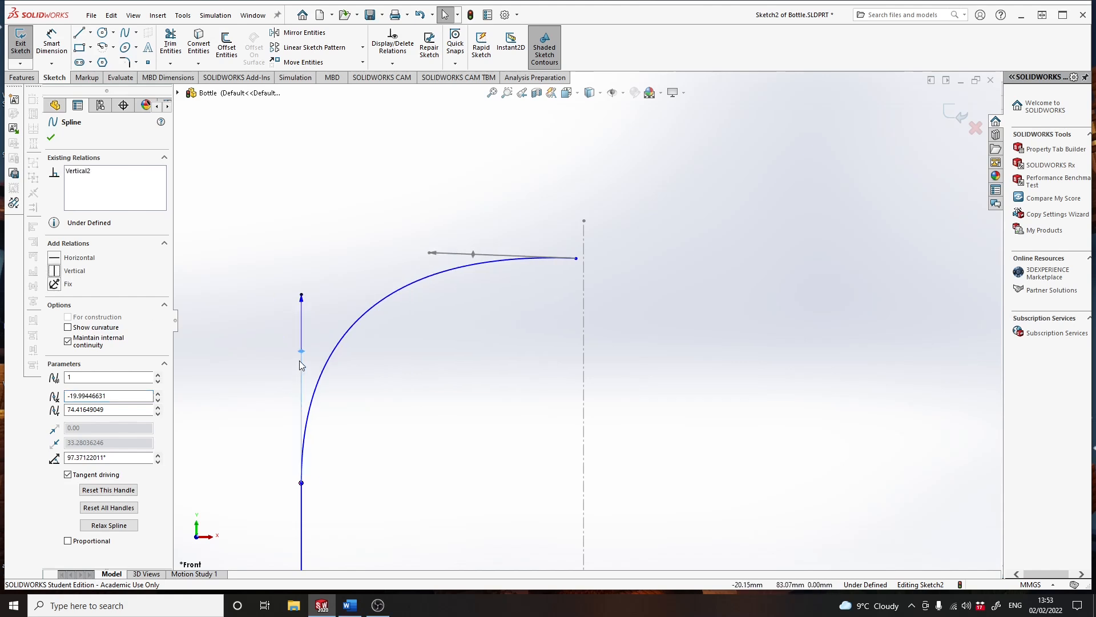
- Make the upper spline's tangent handle near the centerline horizontal and fine-tune the curve with both handles
left_click(475, 255)
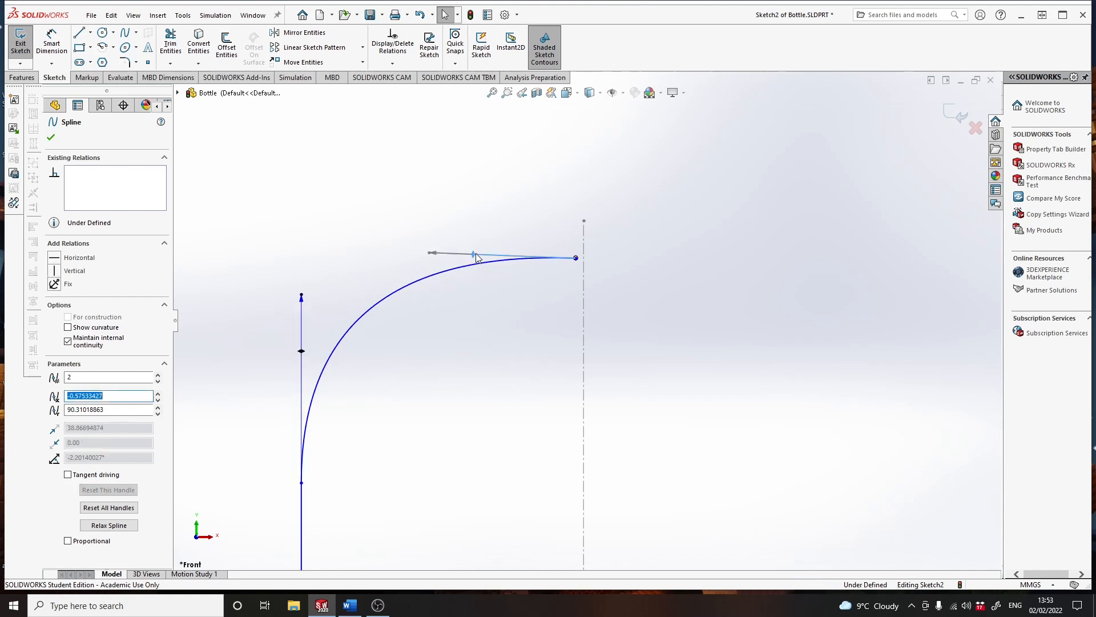
left_click(54, 260)
mouse_move(302, 360)
left_mouse_down()
mouse_move(295, 252)
mouse_move(291, 350)
left_mouse_up()
mouse_move(430, 260)
left_mouse_down()
mouse_move(496, 257)
mouse_move(439, 256)
left_mouse_up()
scroll(460, 338, "down", 2)
scroll(460, 338, "up", 4)
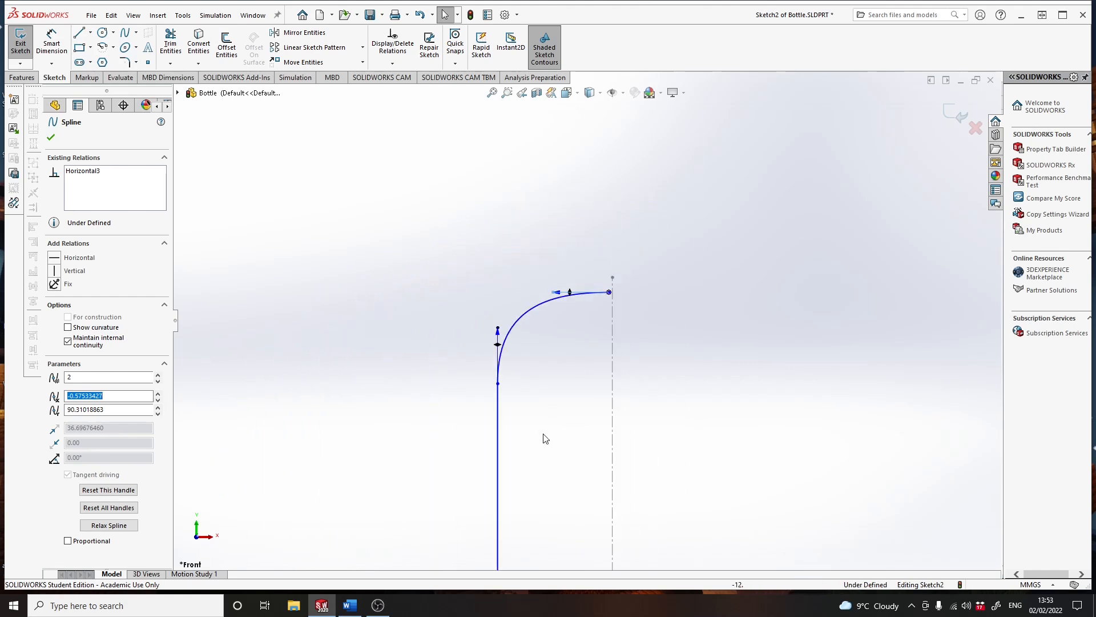
- Curve the lower spline into an S shape by making the tangent handles at both of its ends vertical
middle_click_drag(558, 472, 540, 382)
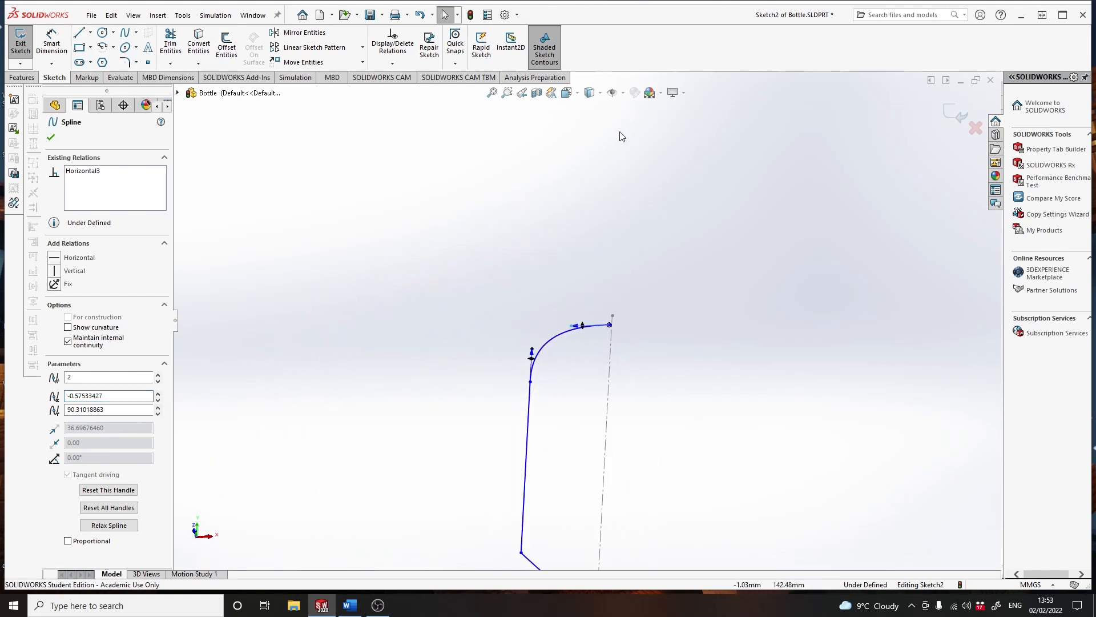
left_click(577, 94)
left_click(631, 155)
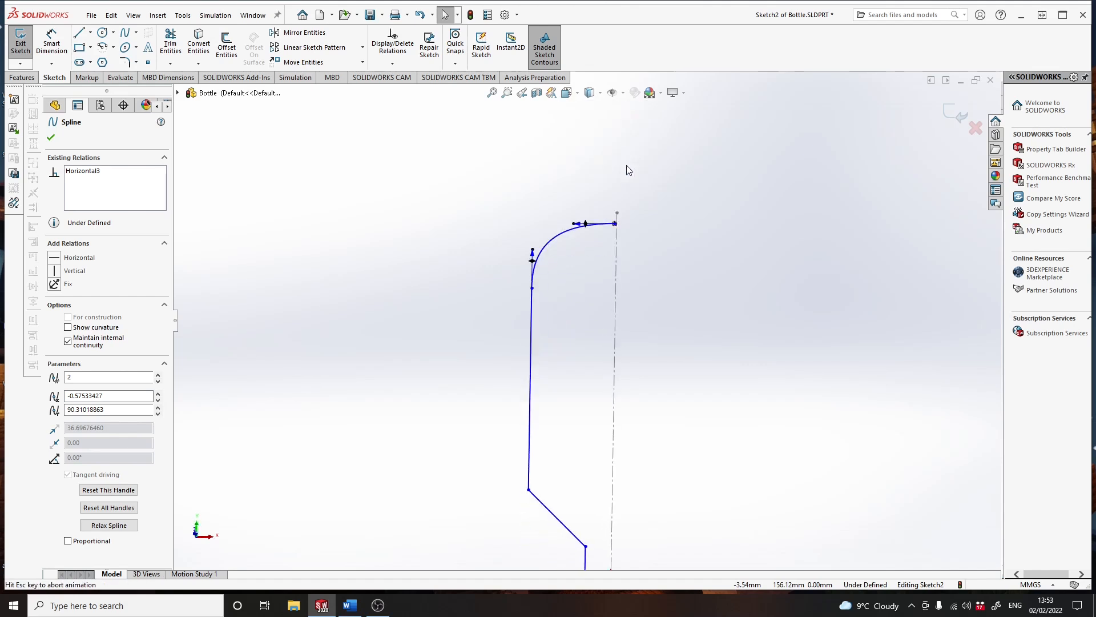
scroll(596, 455, "down", 3)
scroll(583, 453, "up", 2)
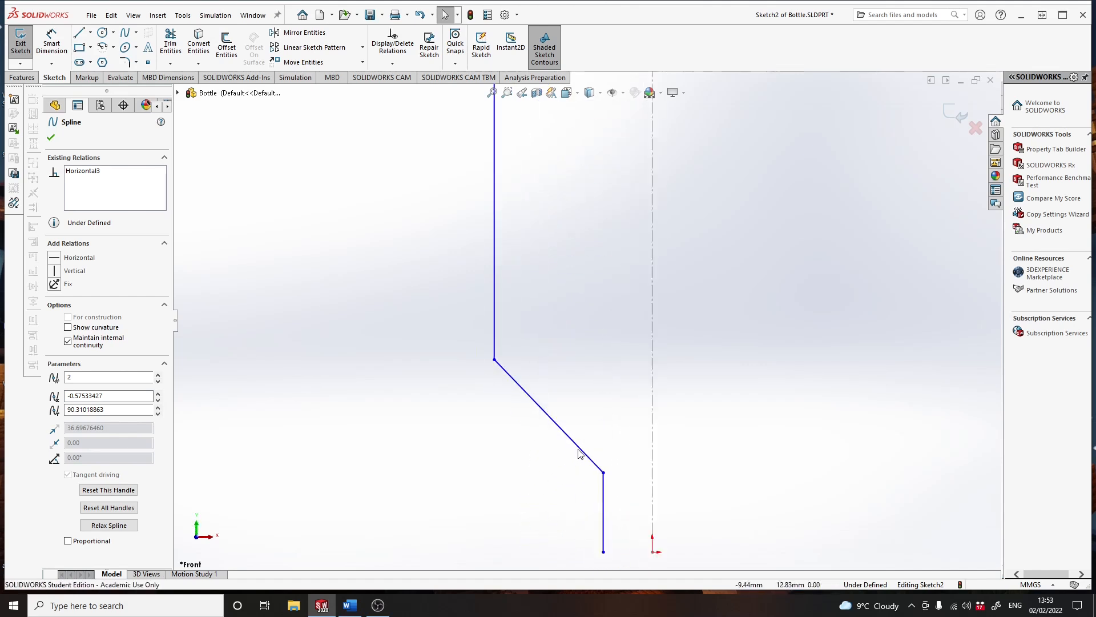
left_click(561, 407)
left_click_drag(546, 394, 525, 398)
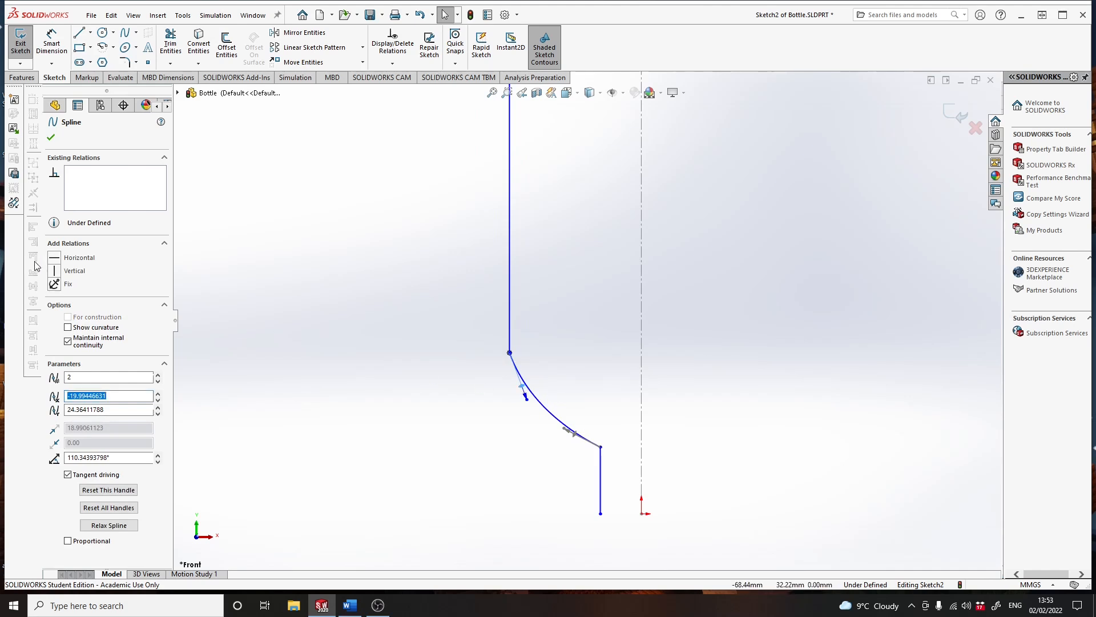
left_click(52, 273)
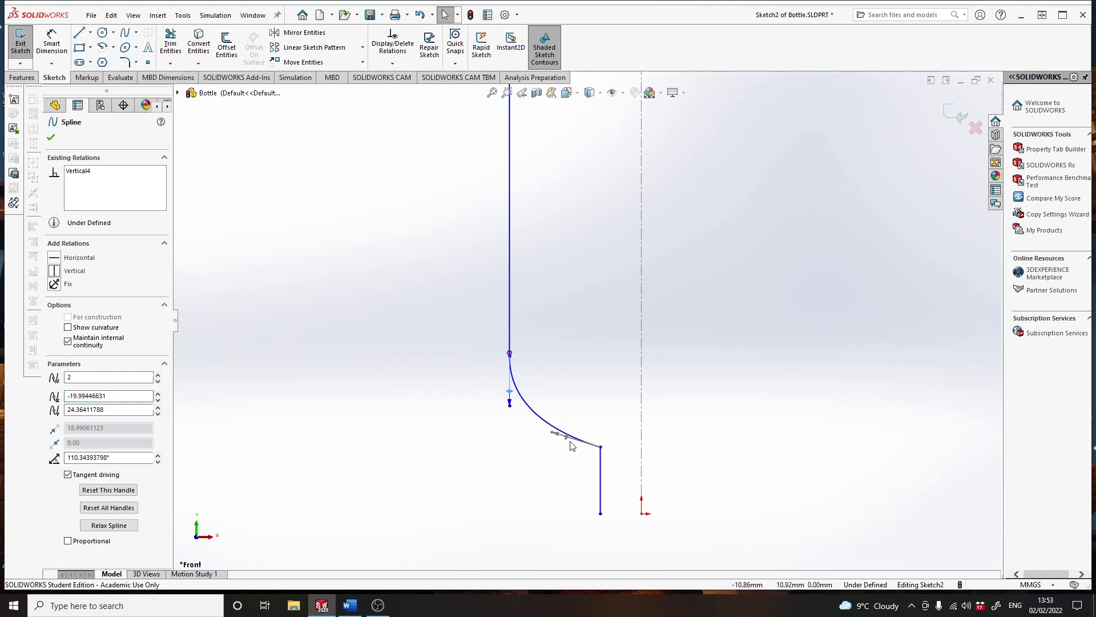
left_click(509, 392)
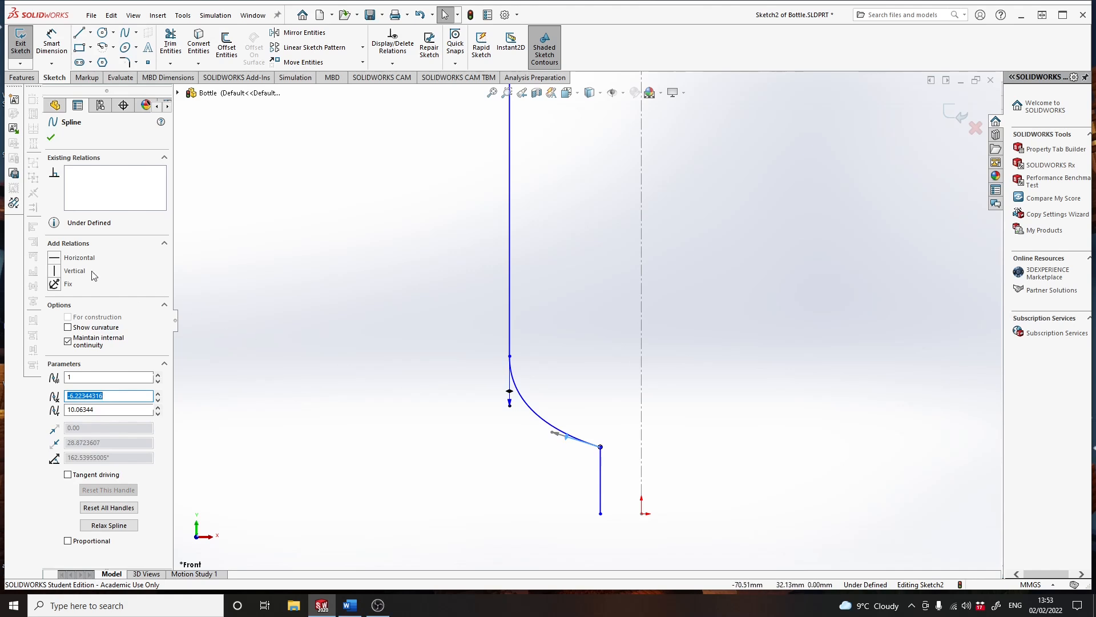
left_click(54, 272)
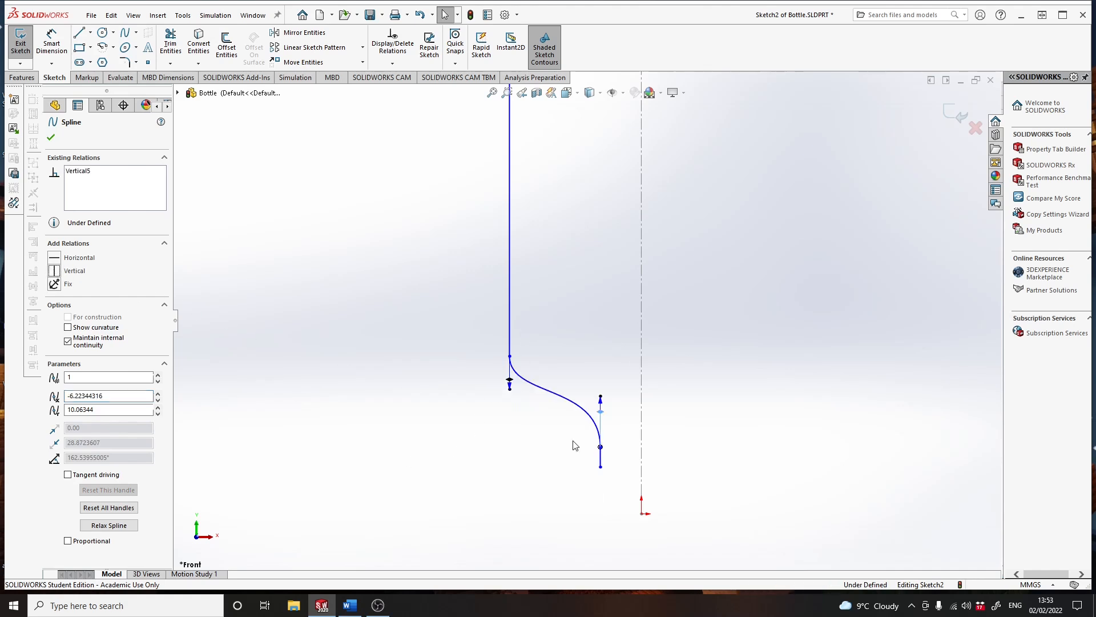
- Move the short line's lower end level with the origin, about 5.5 mm left, and raise the lower spline's upper end to about 33 mm
scroll(661, 494, "down", 1)
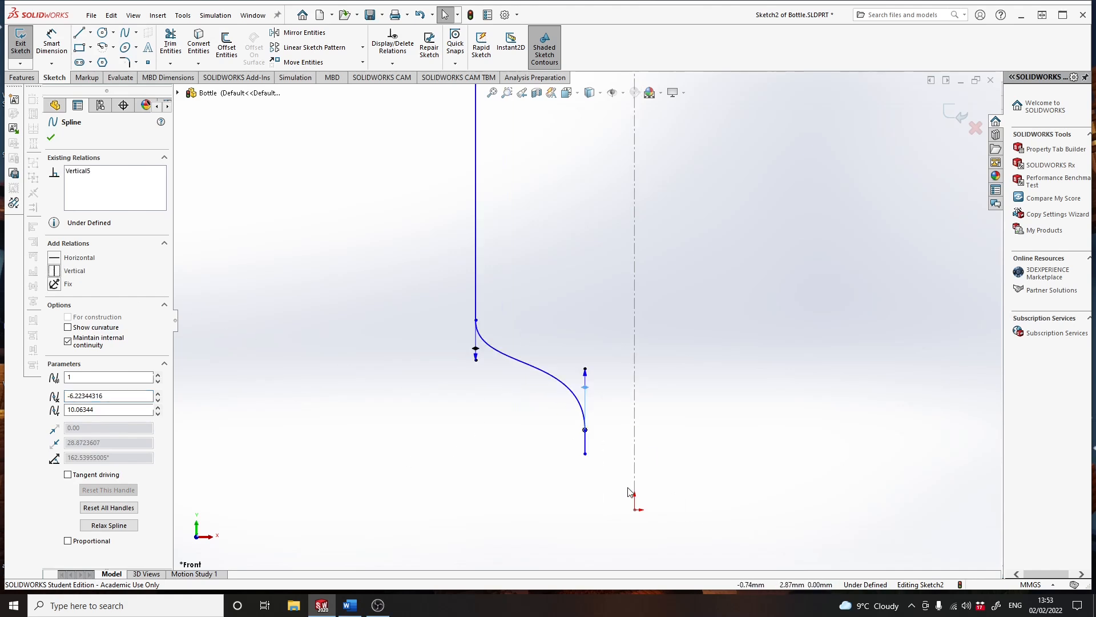
left_click_drag(585, 453, 591, 510)
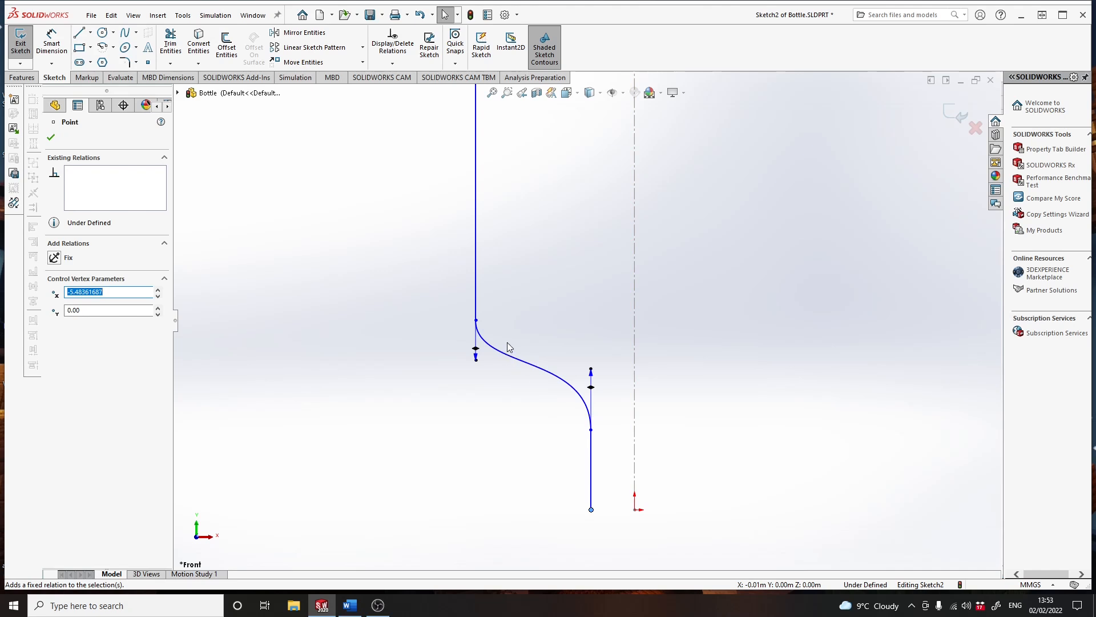
scroll(510, 347, "up", 1)
scroll(598, 279, "up", 3)
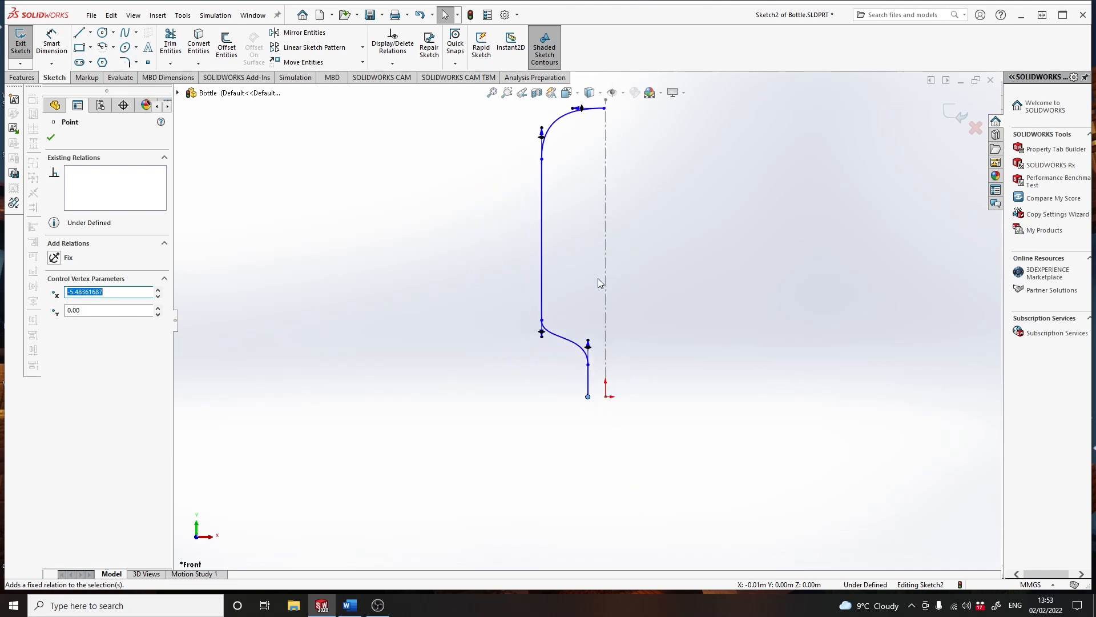
left_click_drag(544, 325, 544, 308)
left_click(542, 308)
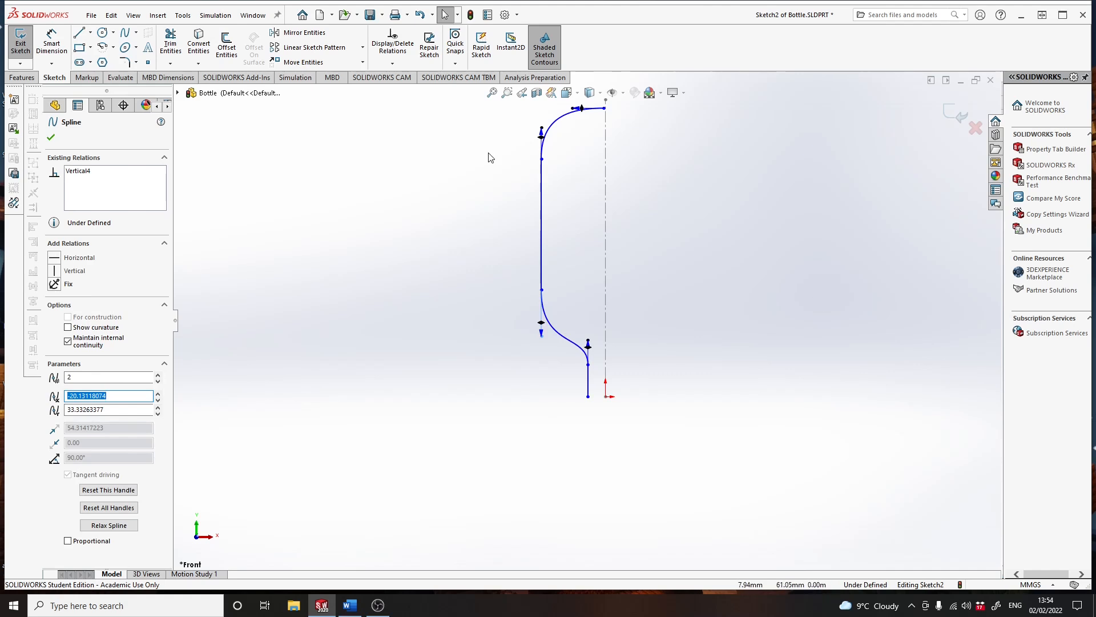
left_click(51, 139)
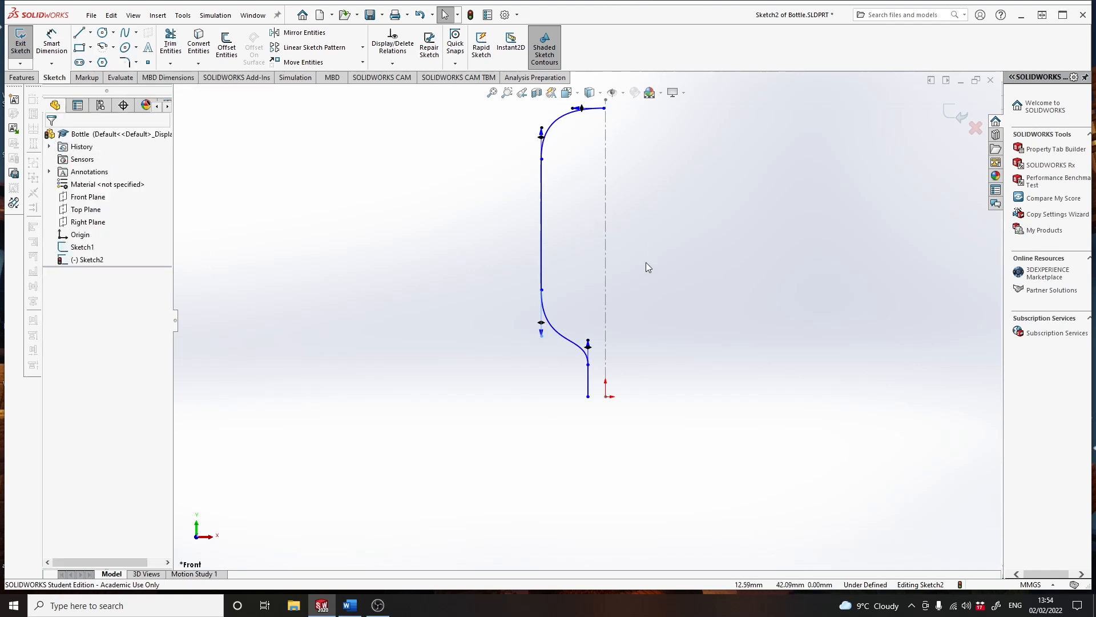
- Dimension the horizontal distance between the short line's lower end and the origin as 11 mm
left_click(51, 43)
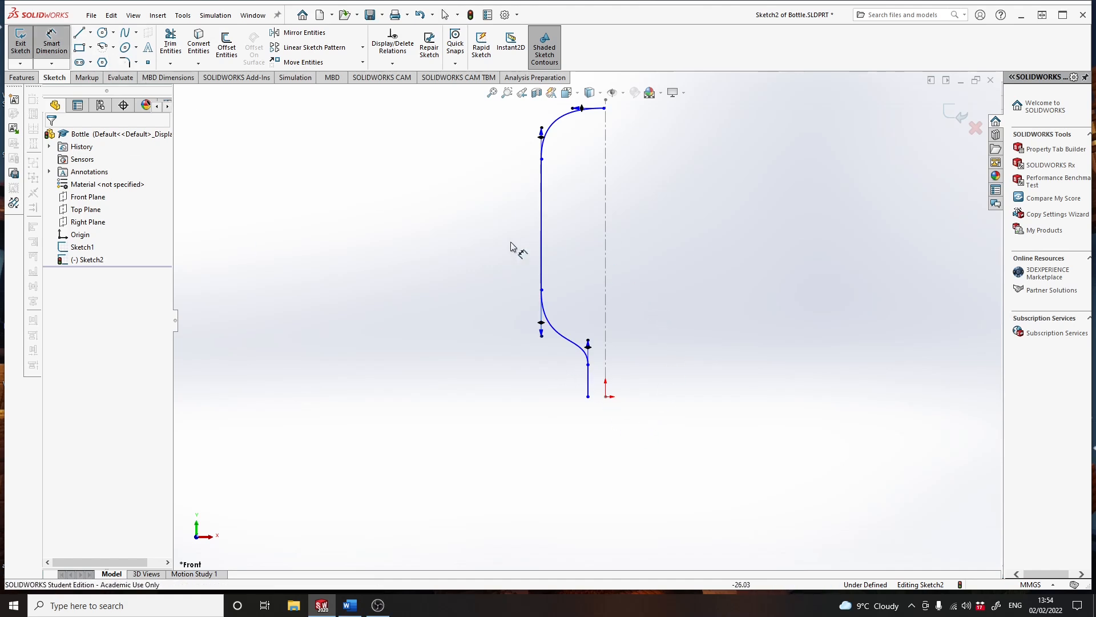
left_click(588, 397)
left_click(605, 398)
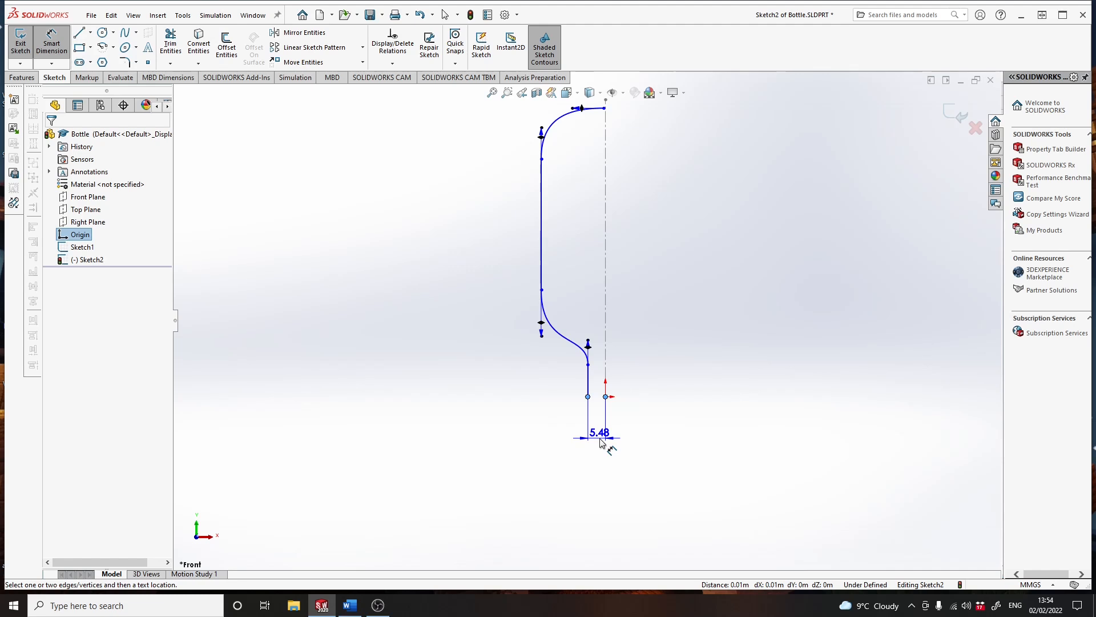
left_click(600, 443)
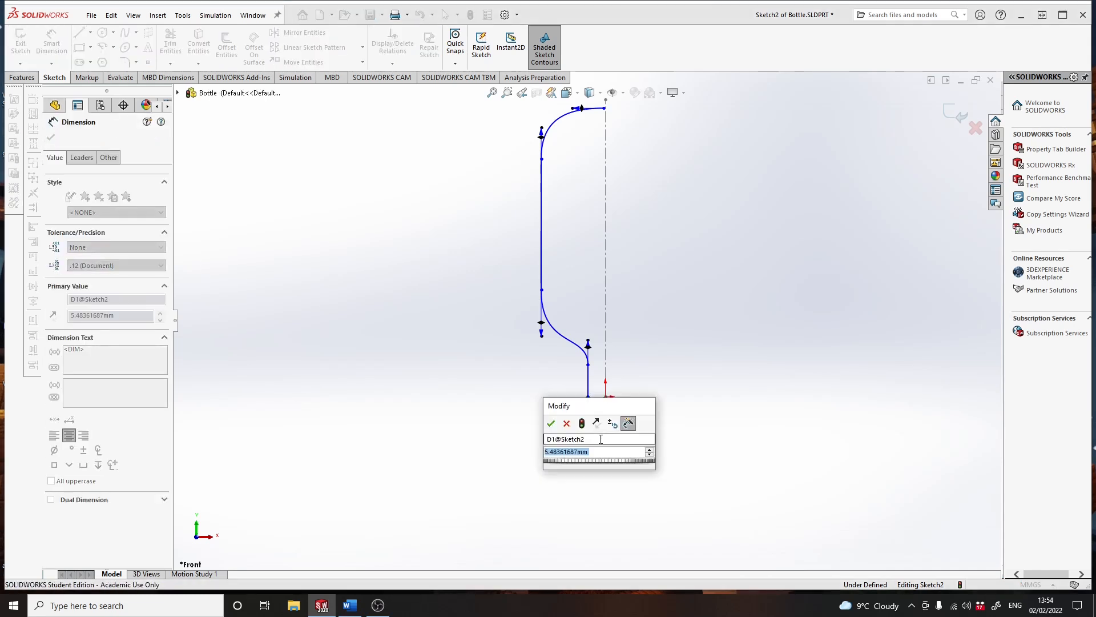
type("11")
key("Return")
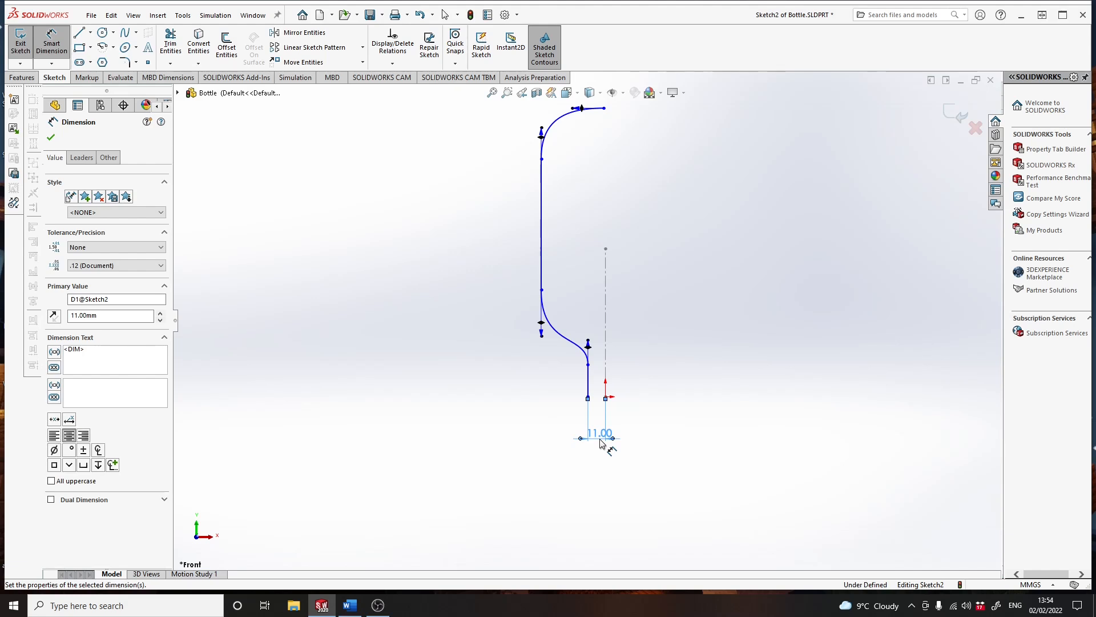
- Dimension the profile's overall height from the short line's lower end to the upper spline's top endpoint as 320 mm
left_click(391, 228)
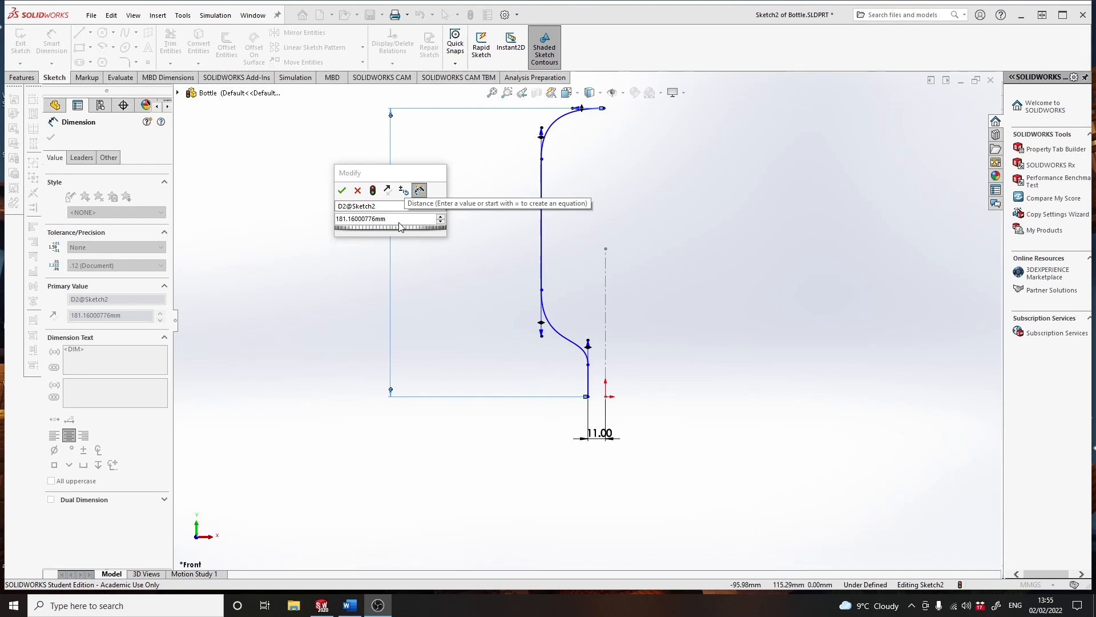
left_click(397, 222)
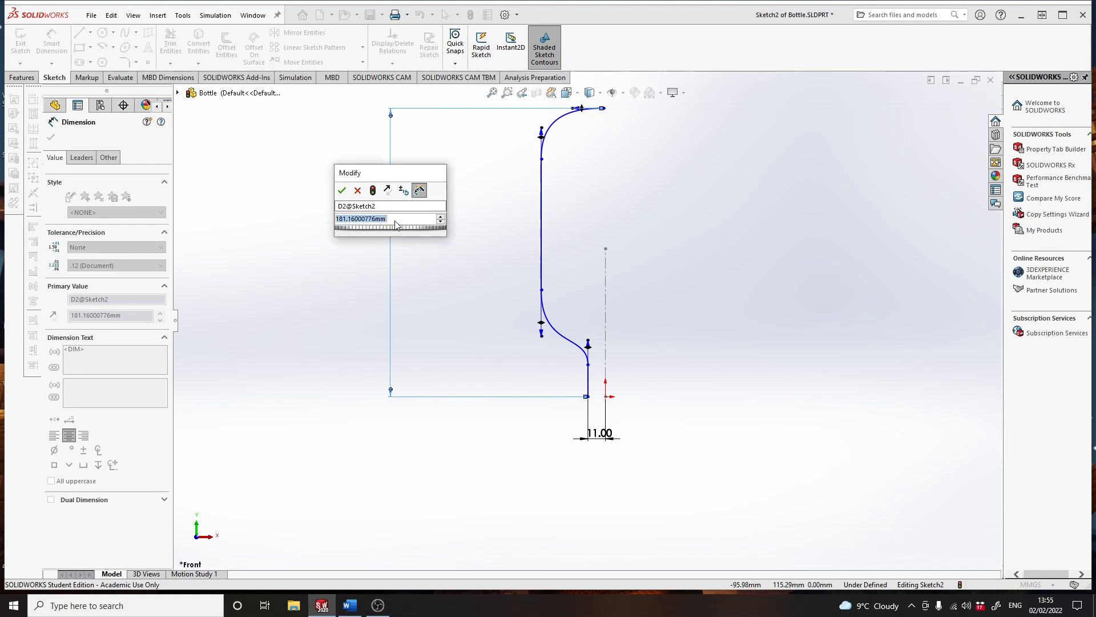
type("320")
key("Return")
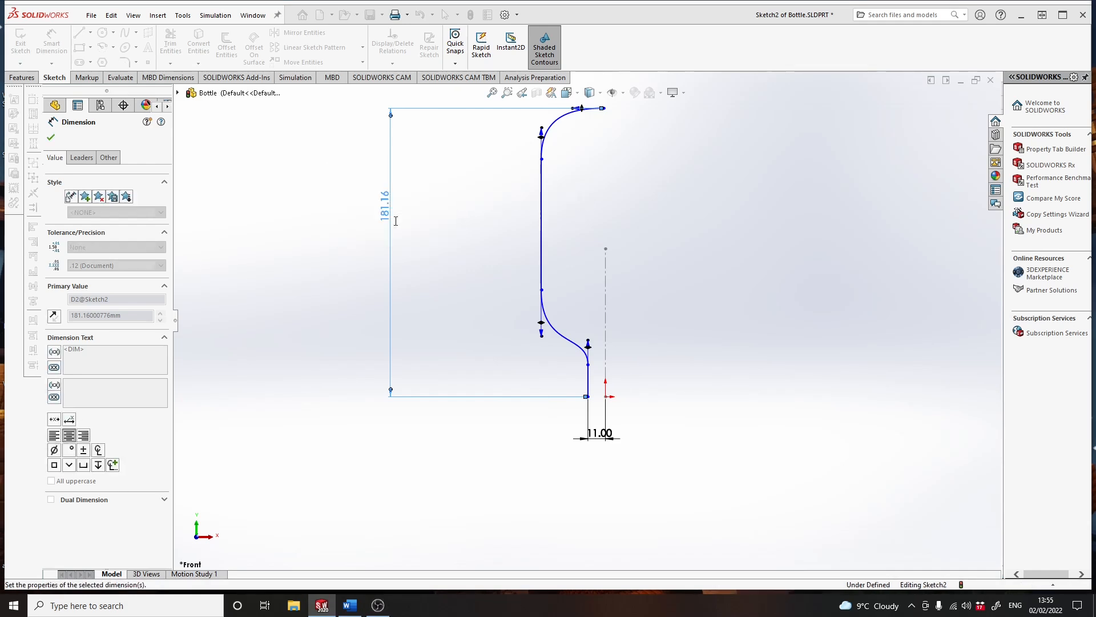
- Raise the junction between the upper spline and the long line to about 248 mm high, about 48 mm left of the origin
scroll(545, 189, "up", 3)
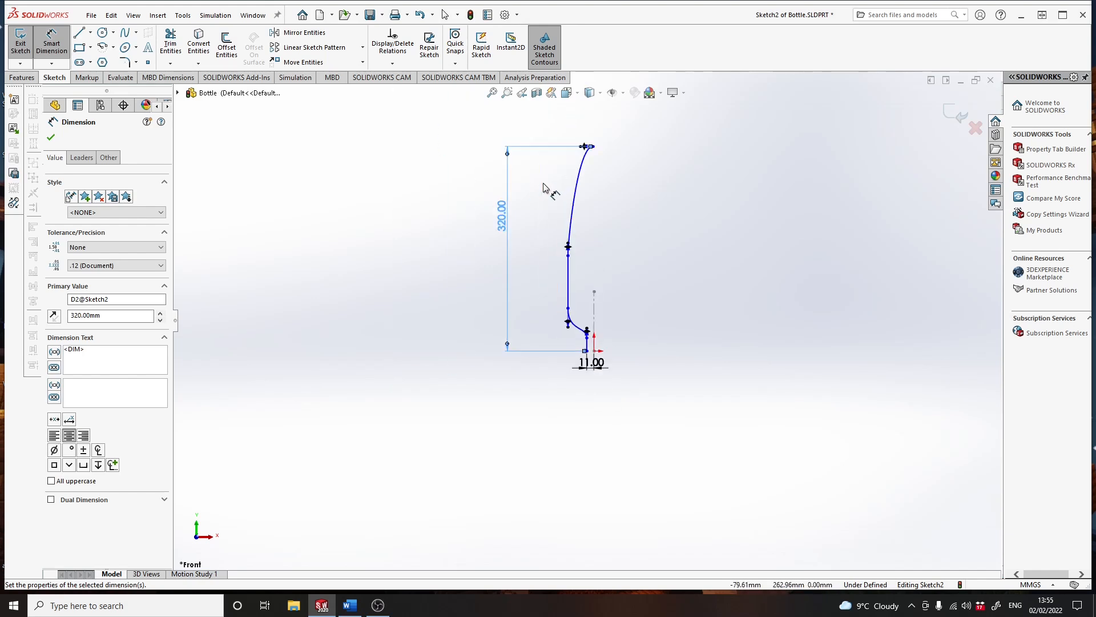
left_click(568, 255)
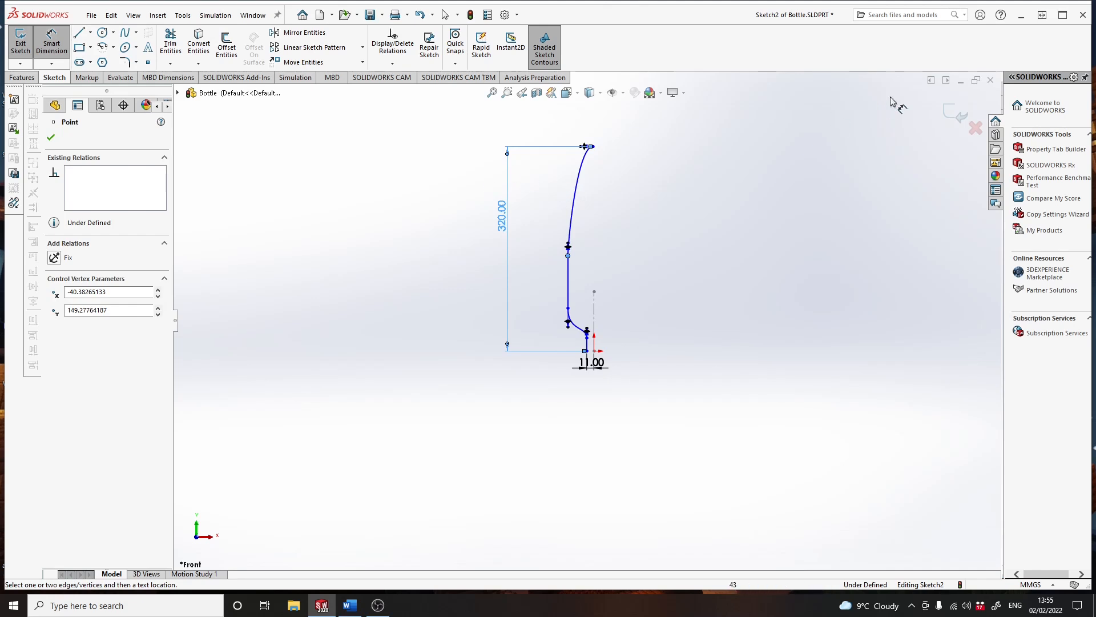
left_click(50, 42)
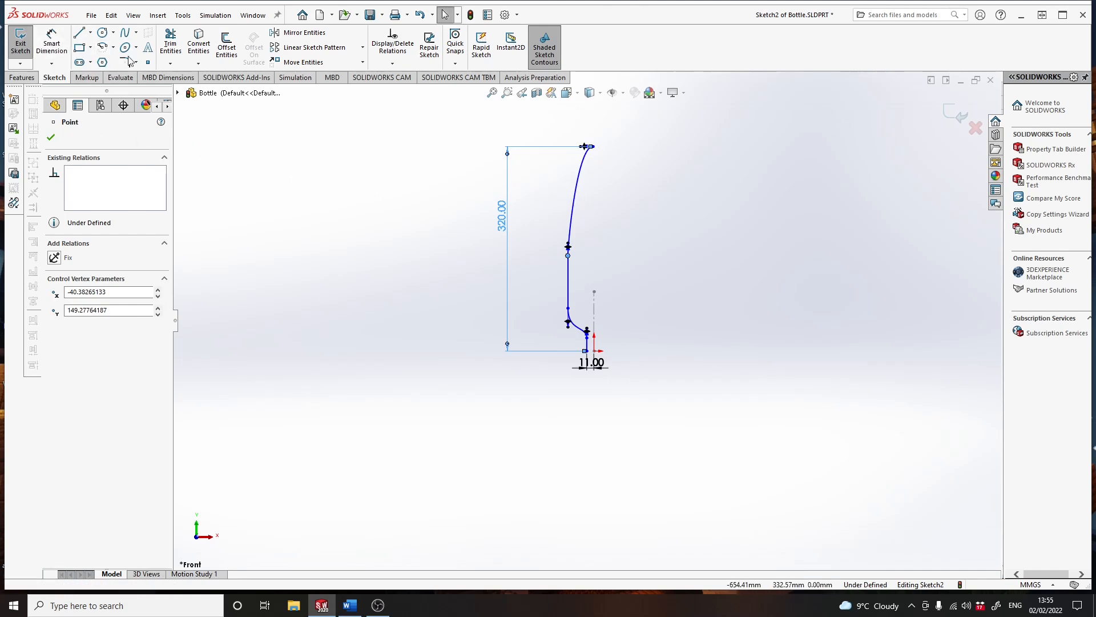
left_click_drag(570, 256, 564, 191)
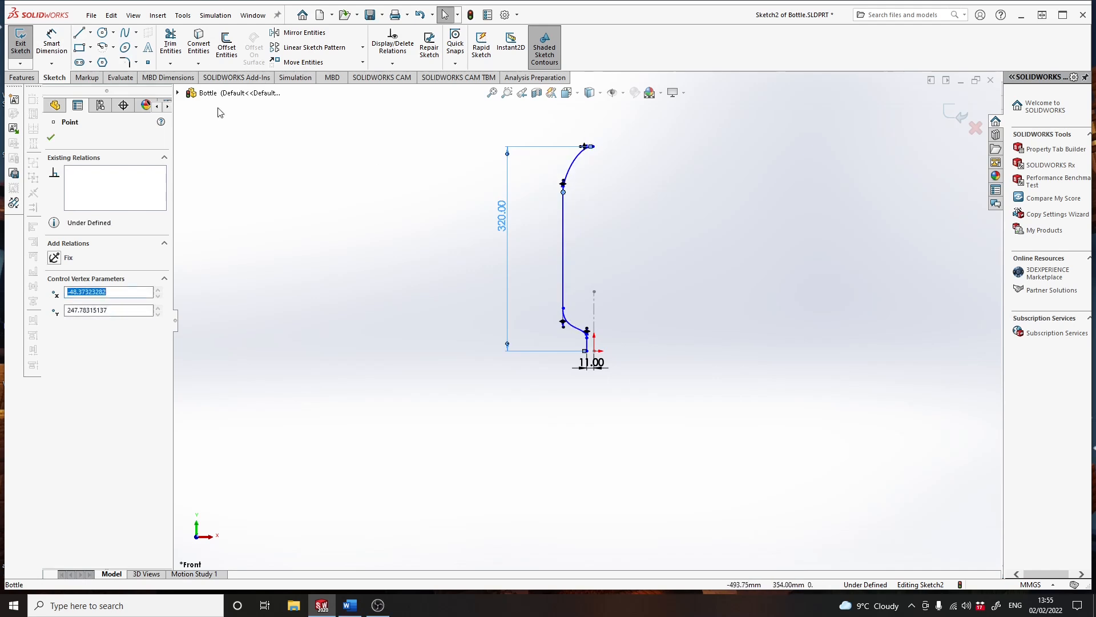
- Dimension the horizontal distance between the long line and the upper spline's top endpoint as 60 mm
left_click(52, 44)
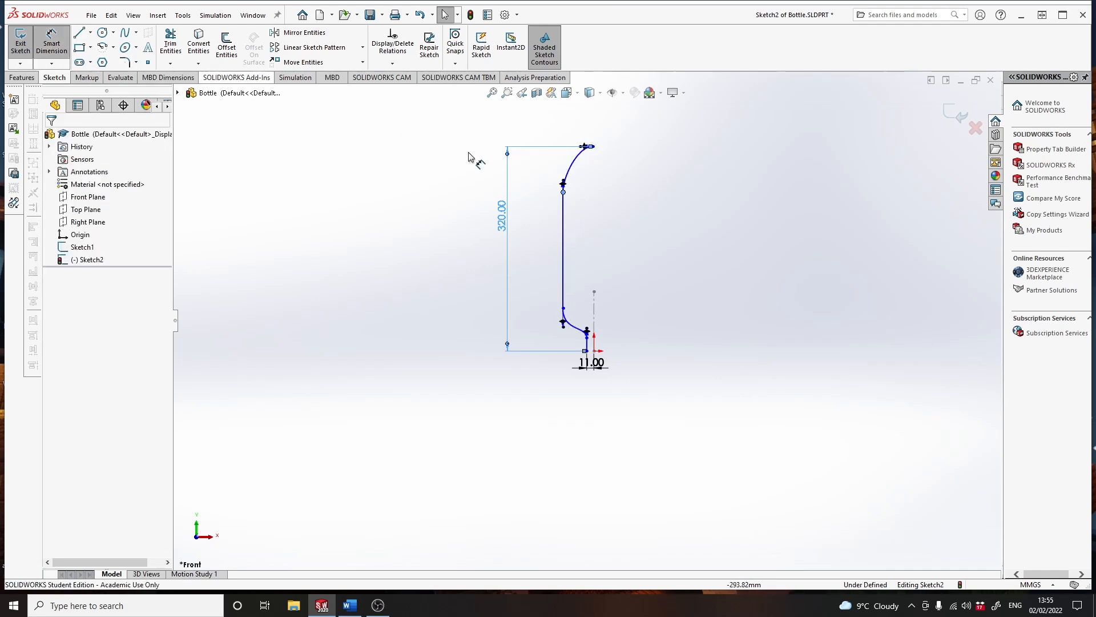
left_click(564, 227)
left_click(592, 148)
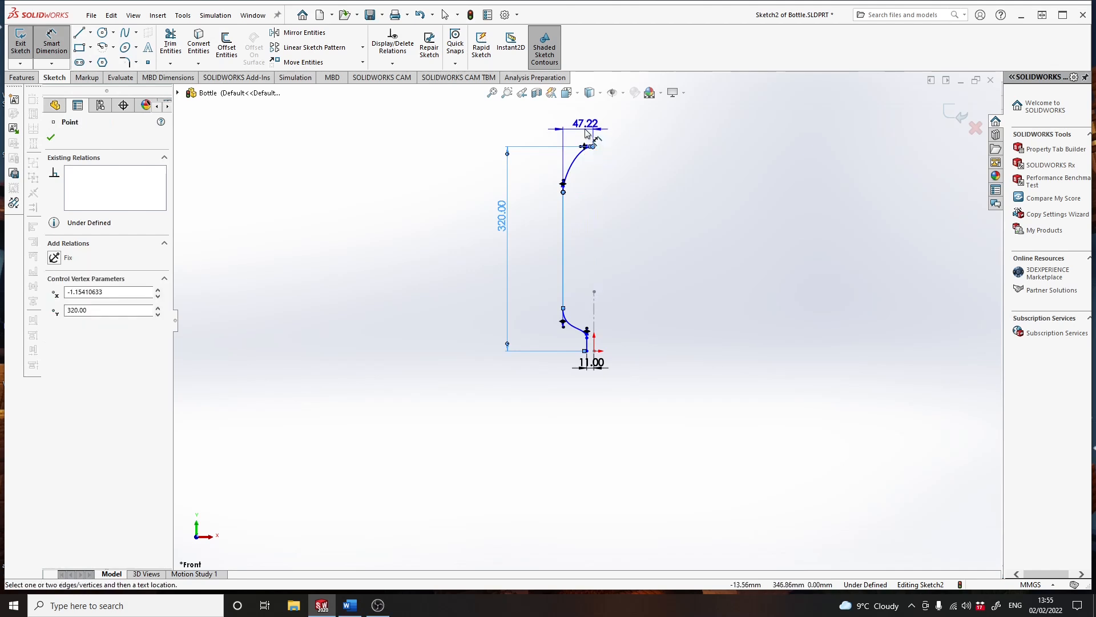
left_click(579, 117)
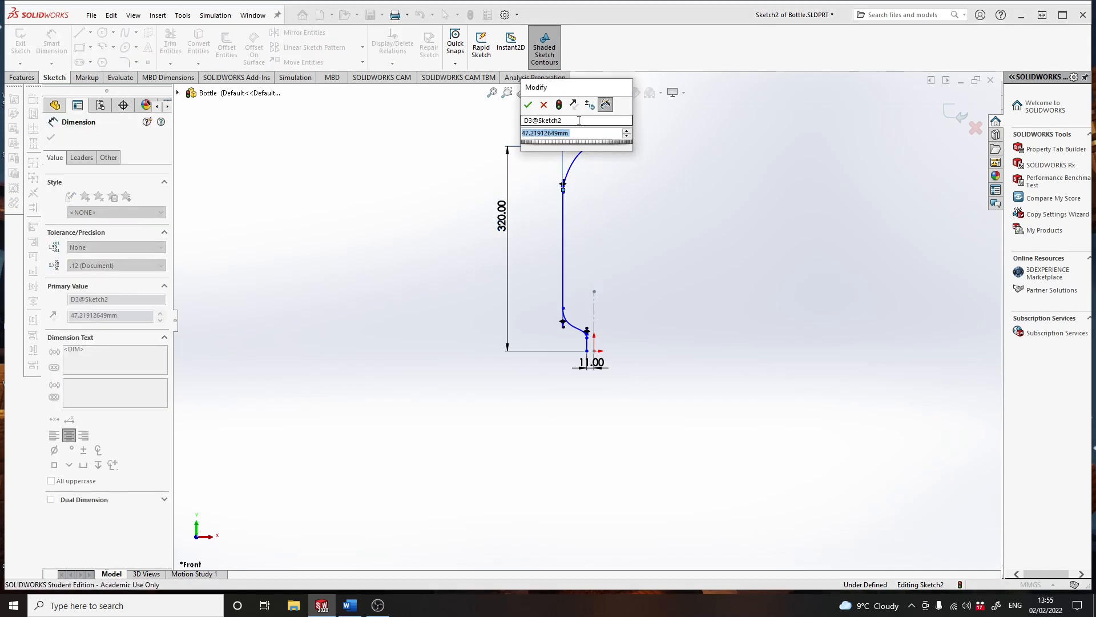
type("60")
key("Return")
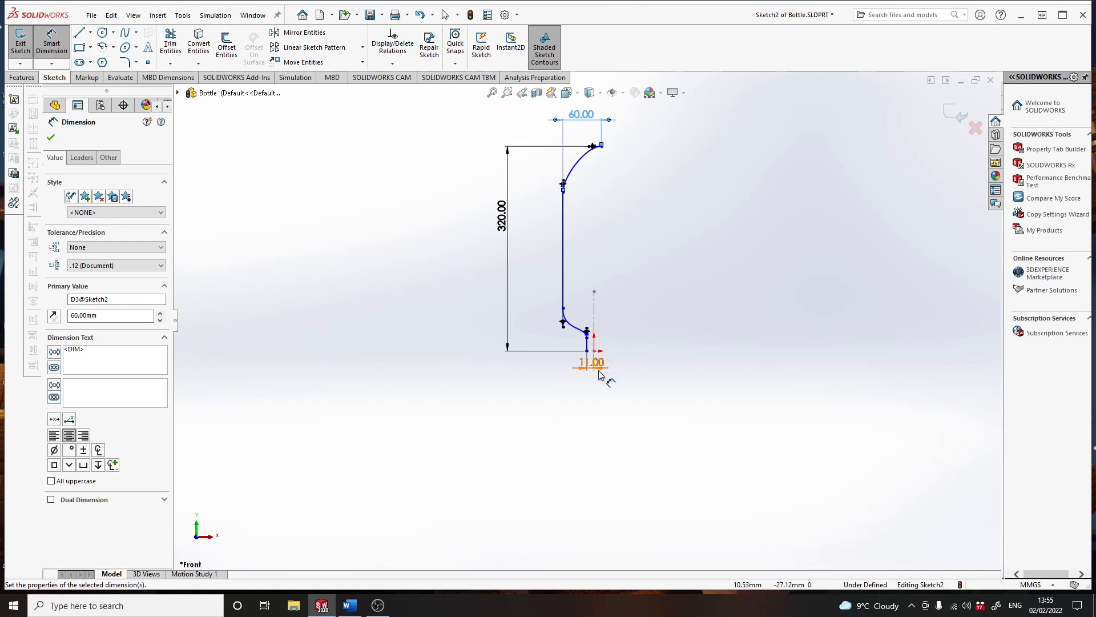
- Dimension the short line's height between its lower and upper ends as 25 mm
scroll(588, 357, "down", 2)
scroll(592, 345, "down", 5)
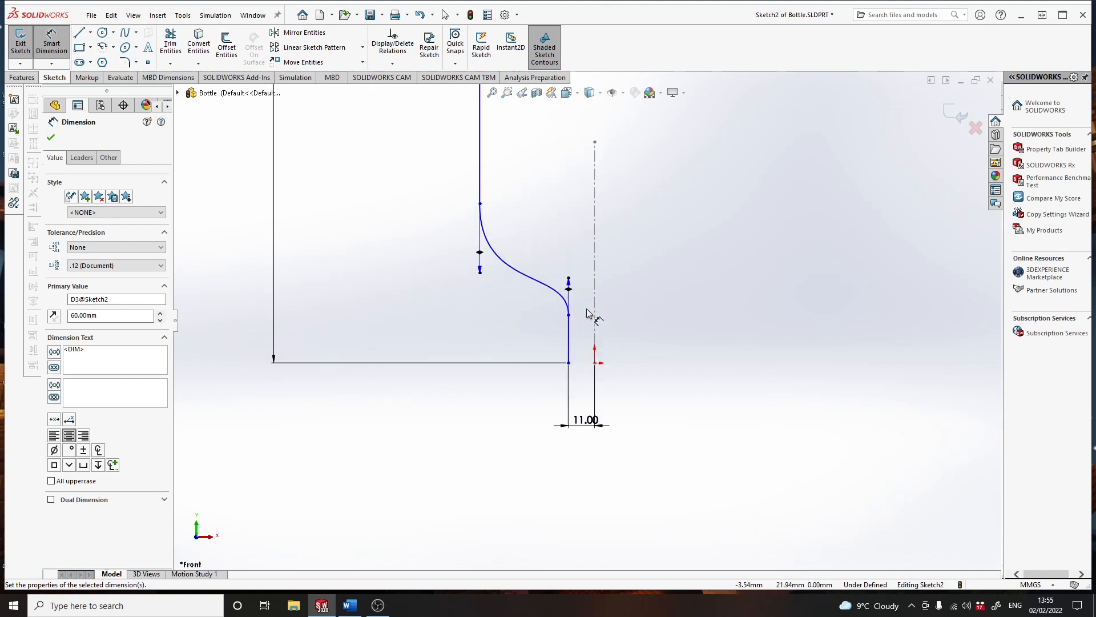
left_click(568, 363)
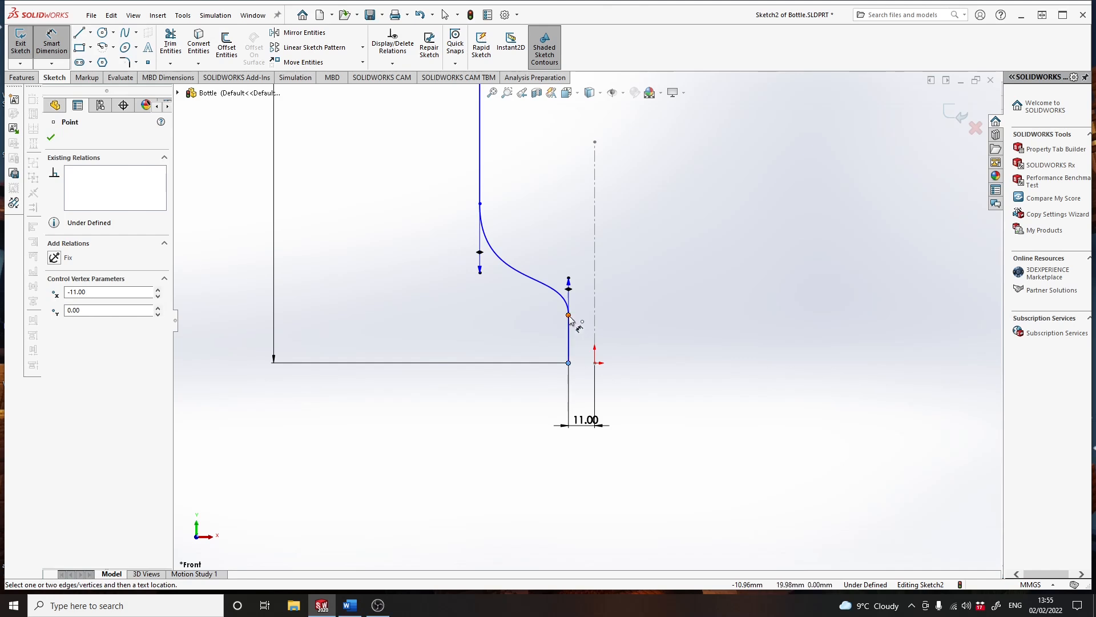
left_click(568, 315)
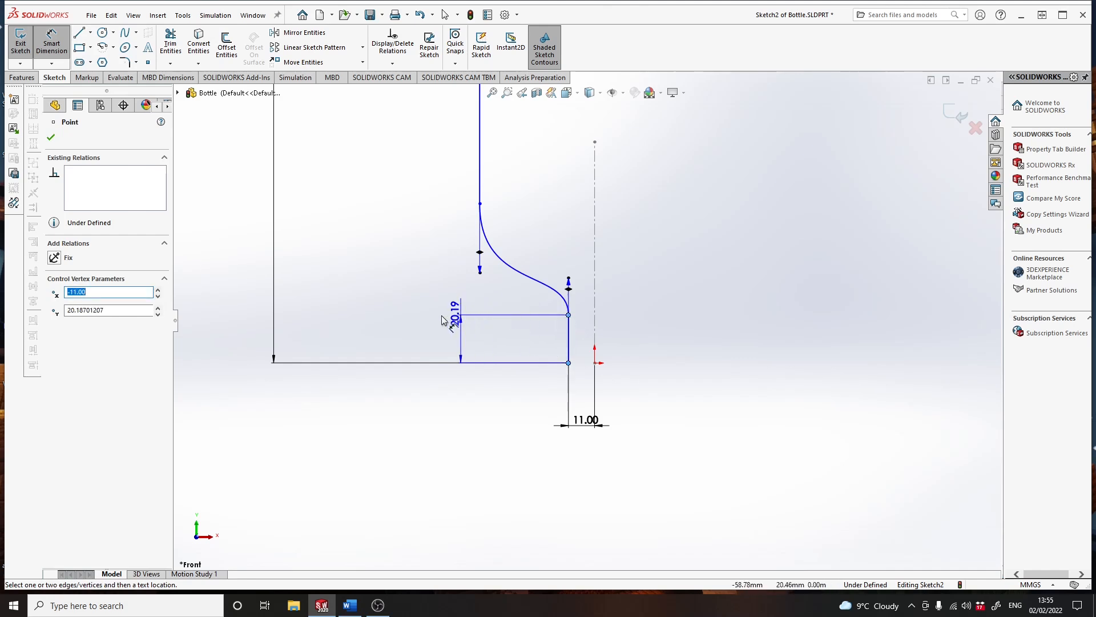
left_click(402, 311)
type("25")
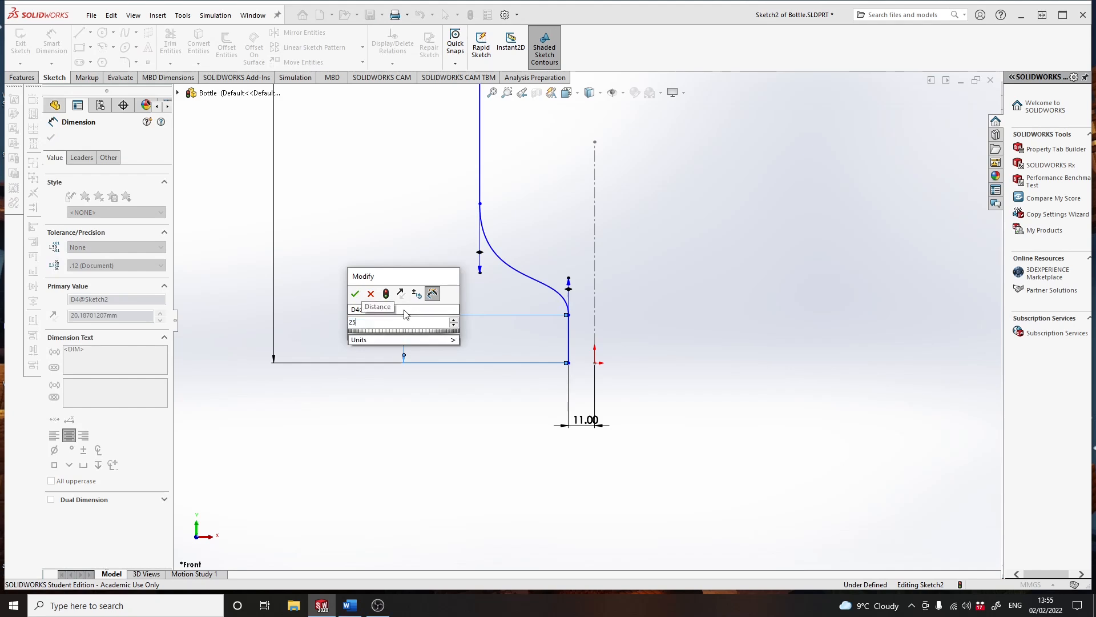
key("Return")
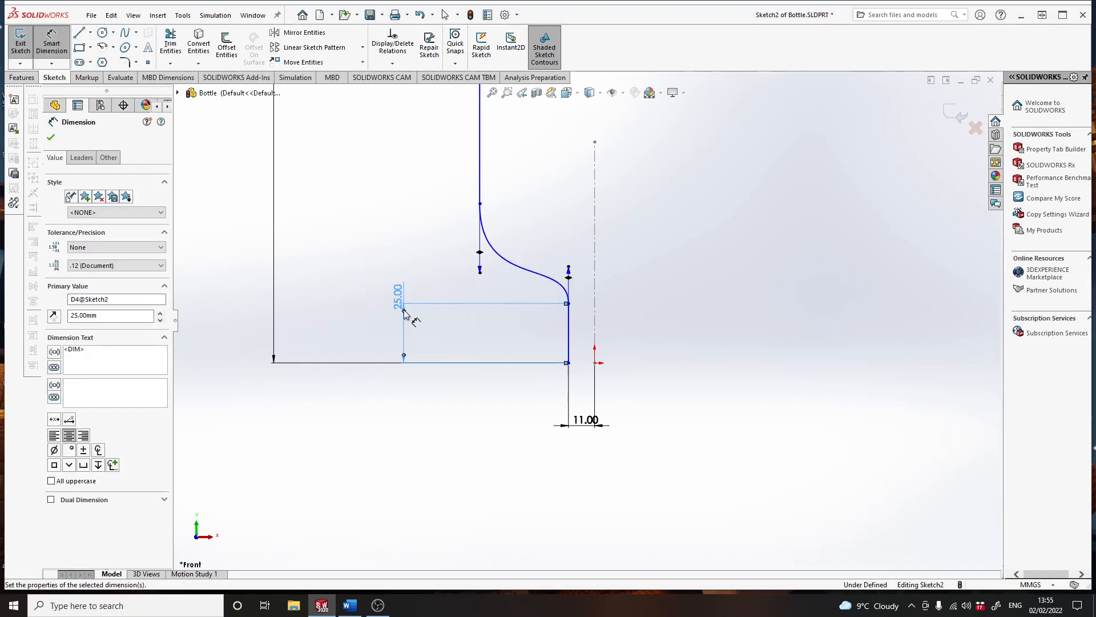
- Move the lower spline's upper end to about 57 mm left of the origin and 100 mm high, with a longer vertical tangent handle
scroll(597, 251, "up", 5)
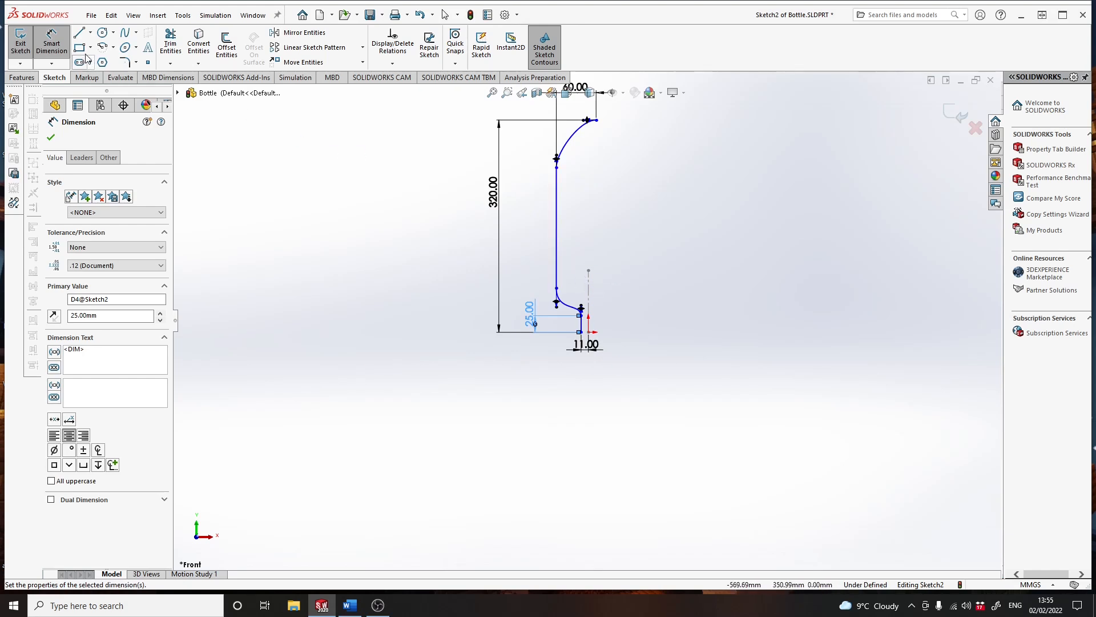
left_click(53, 46)
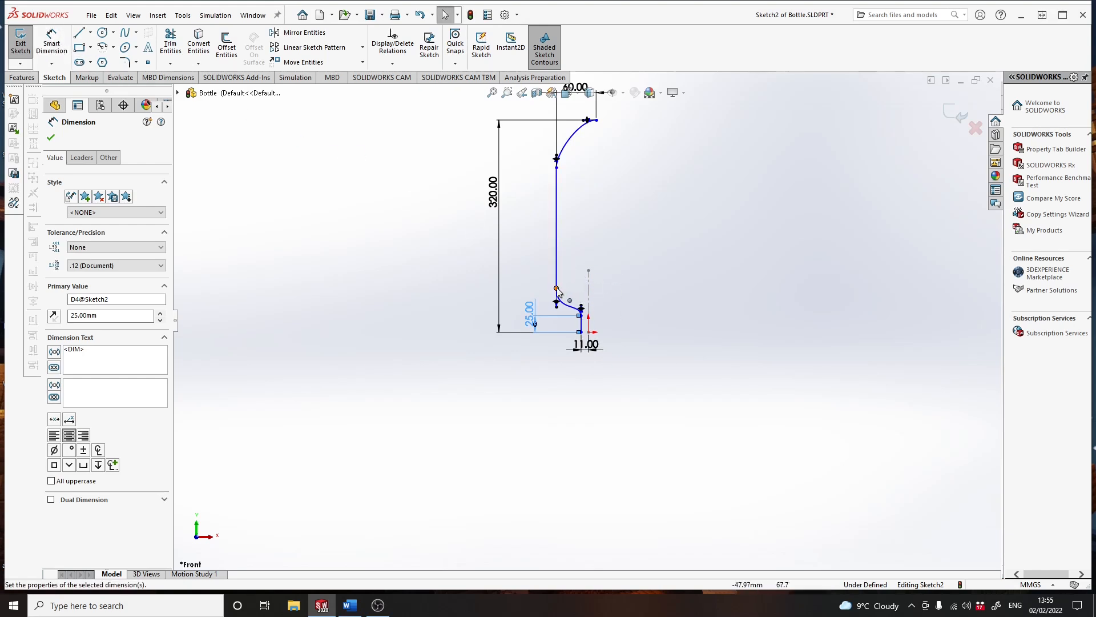
mouse_move(558, 289)
left_mouse_down()
mouse_move(556, 270)
mouse_move(551, 296)
left_mouse_up()
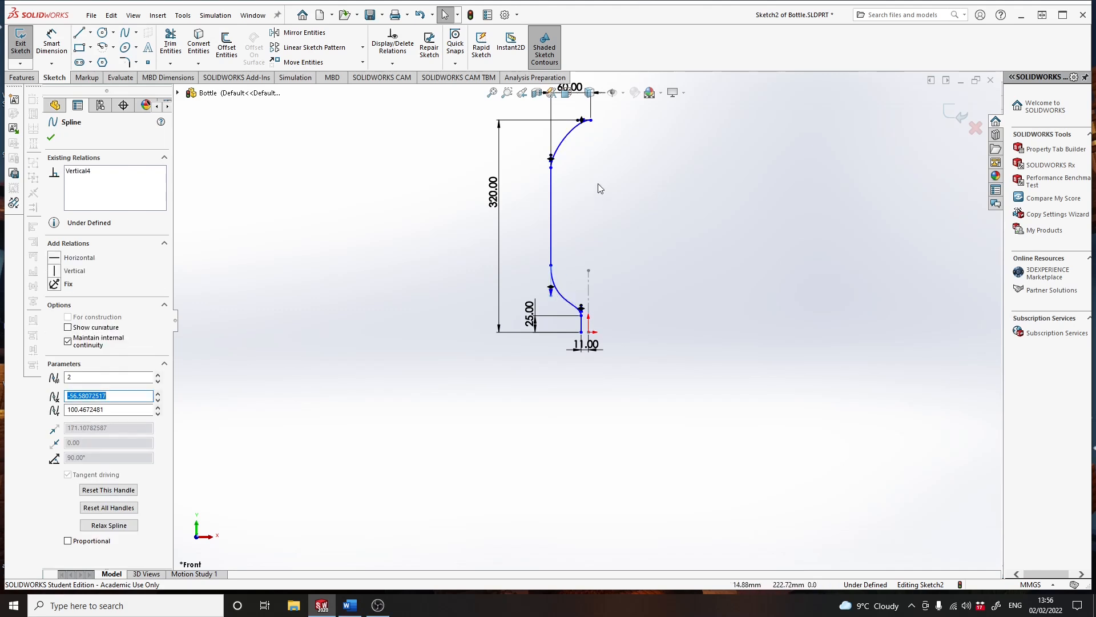
- Move the upper spline's top endpoint across the centerline to about 11 mm left of it
scroll(609, 167, "up", 1)
scroll(581, 177, "down", 2)
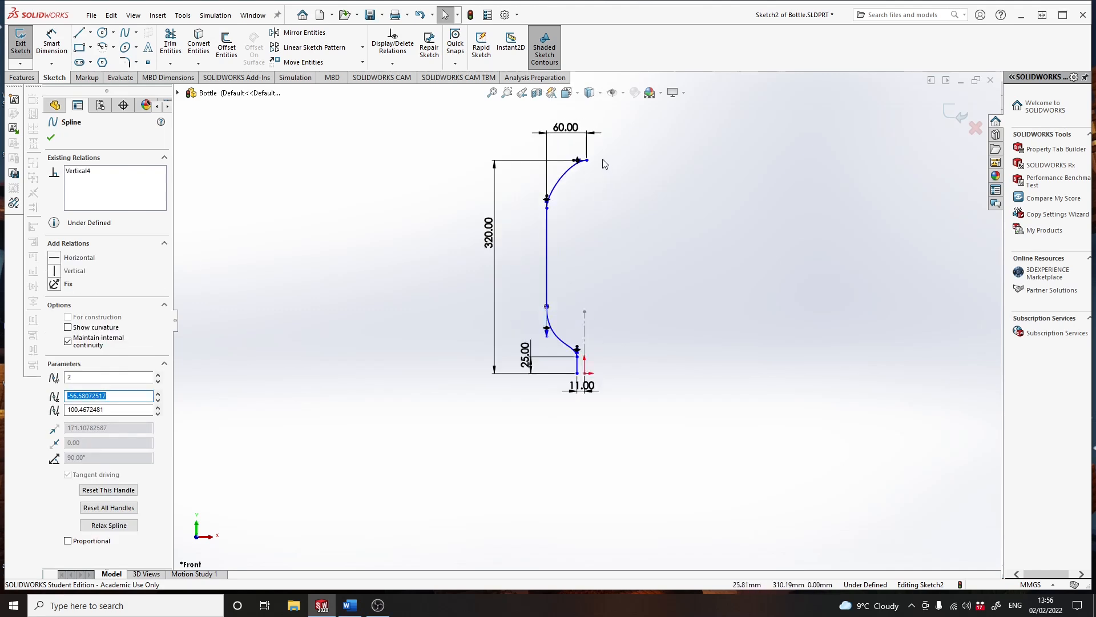
scroll(581, 177, "down", 2)
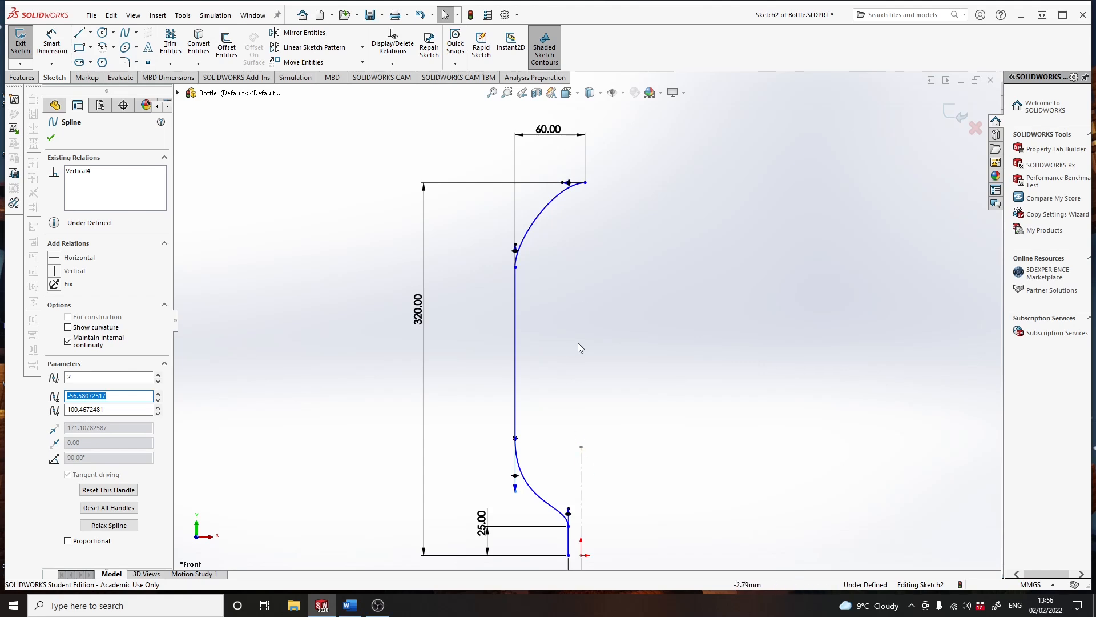
left_click_drag(585, 184, 569, 184)
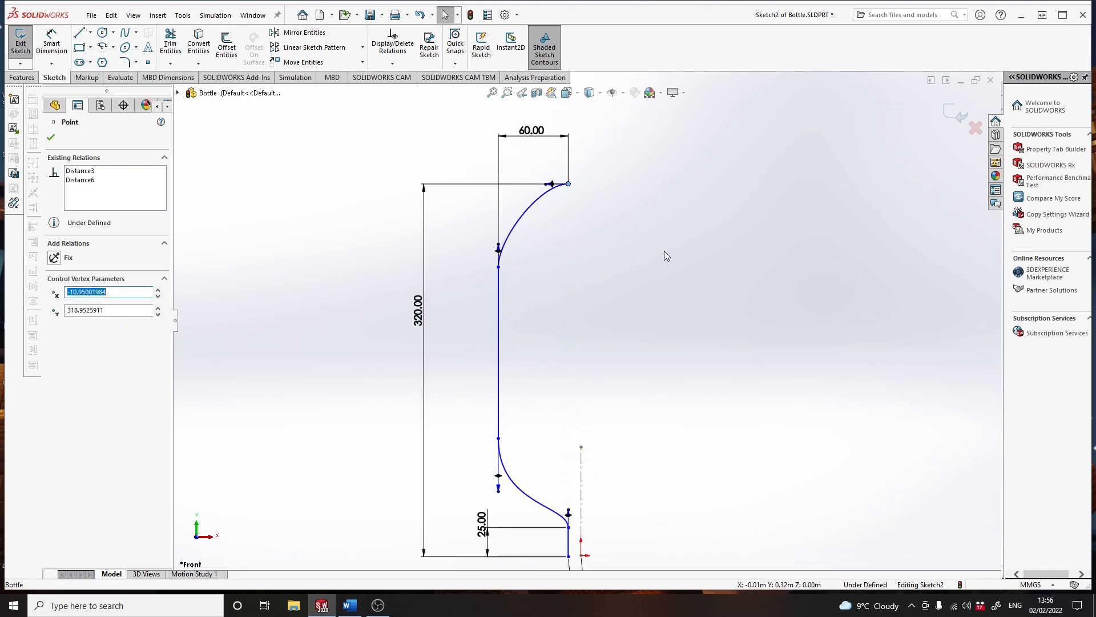
- Dimension the horizontal distance between the upper spline's top endpoint and the centerline's upper end as 1 mm
left_click(52, 45)
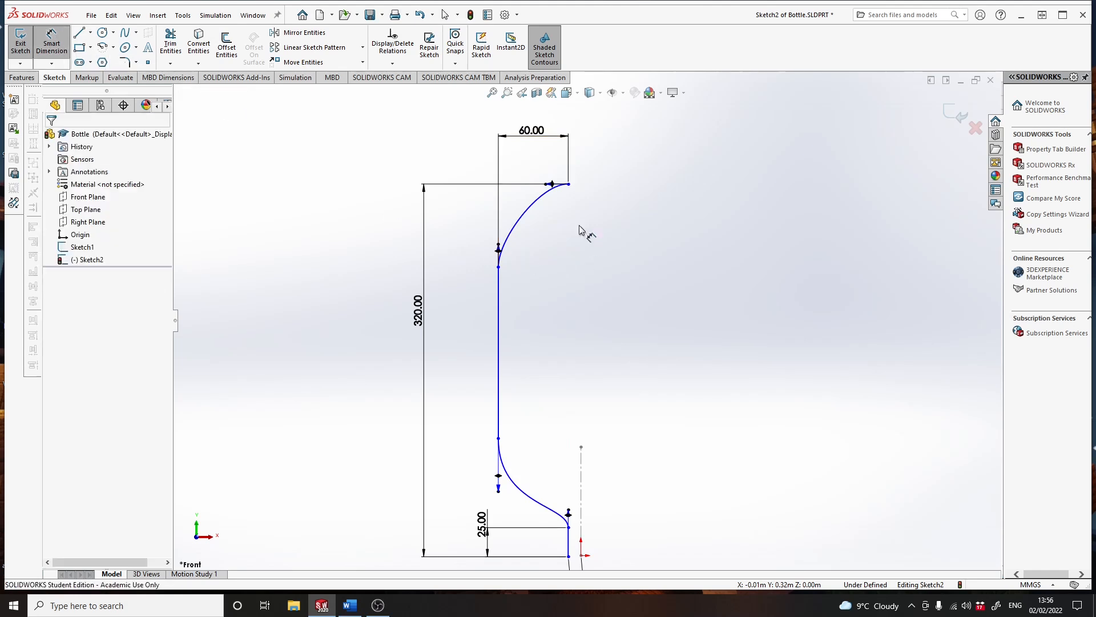
left_click(569, 184)
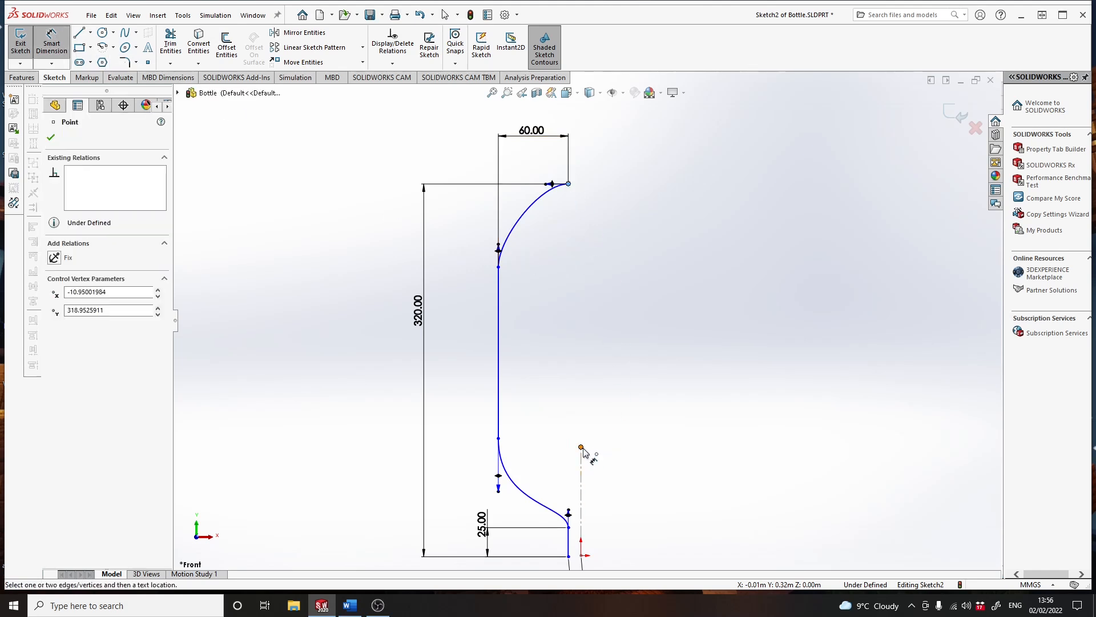
left_click(582, 448)
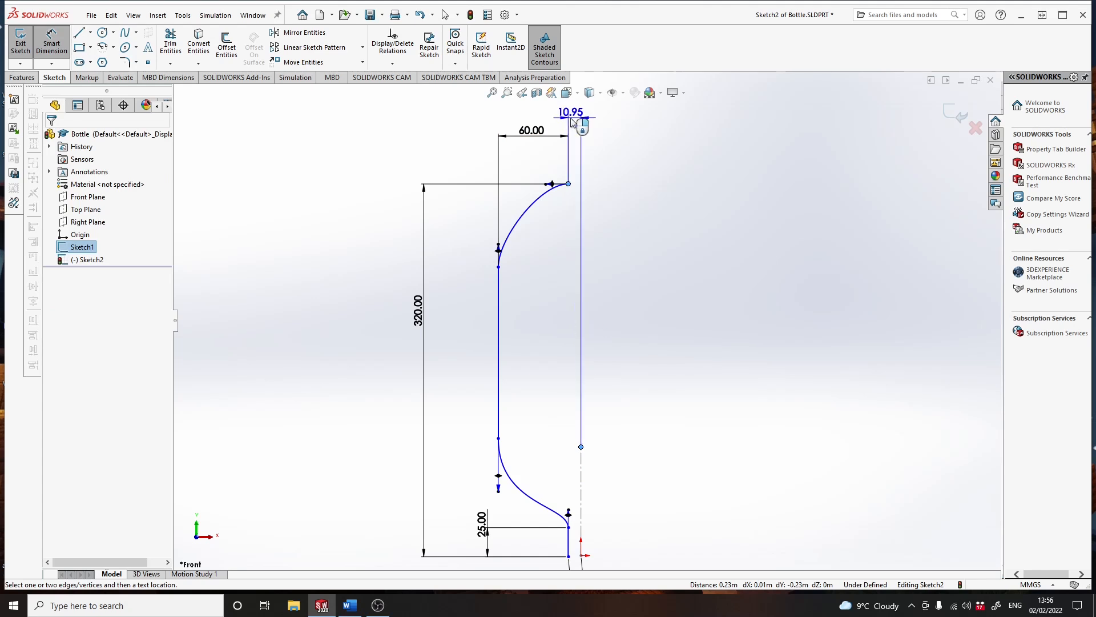
left_click(569, 115)
type("1")
key("Return")
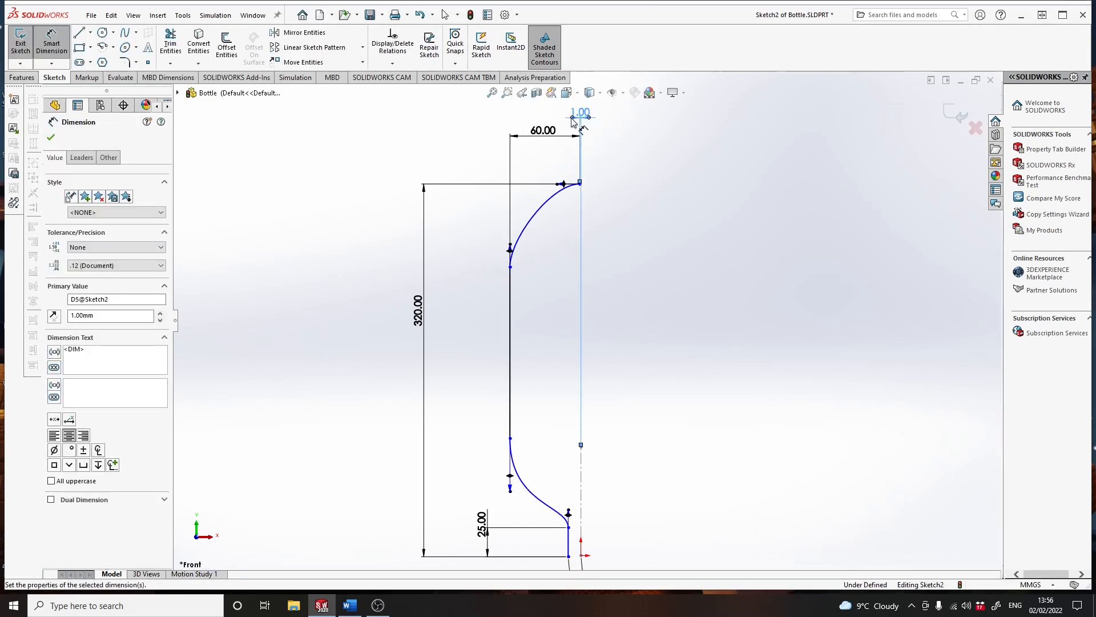
- Round the bottle profile more by lengthening the upper spline's top horizontal handle and the lower spline's upper vertical handle
scroll(549, 423, "down", 1)
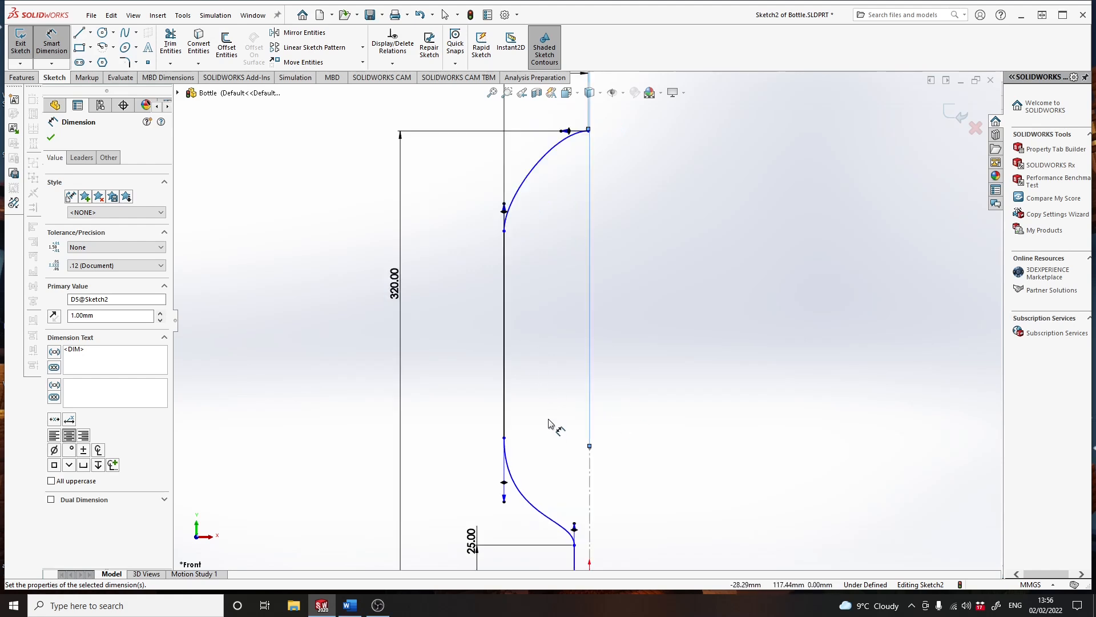
scroll(549, 423, "up", 1)
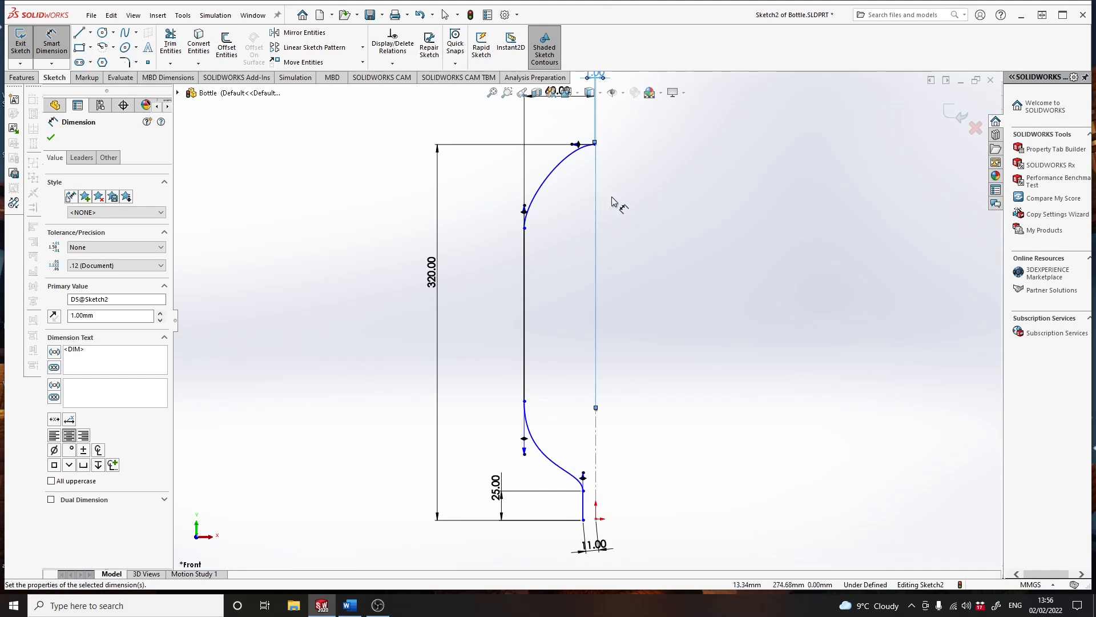
left_click(59, 46)
left_click_drag(574, 150, 542, 150)
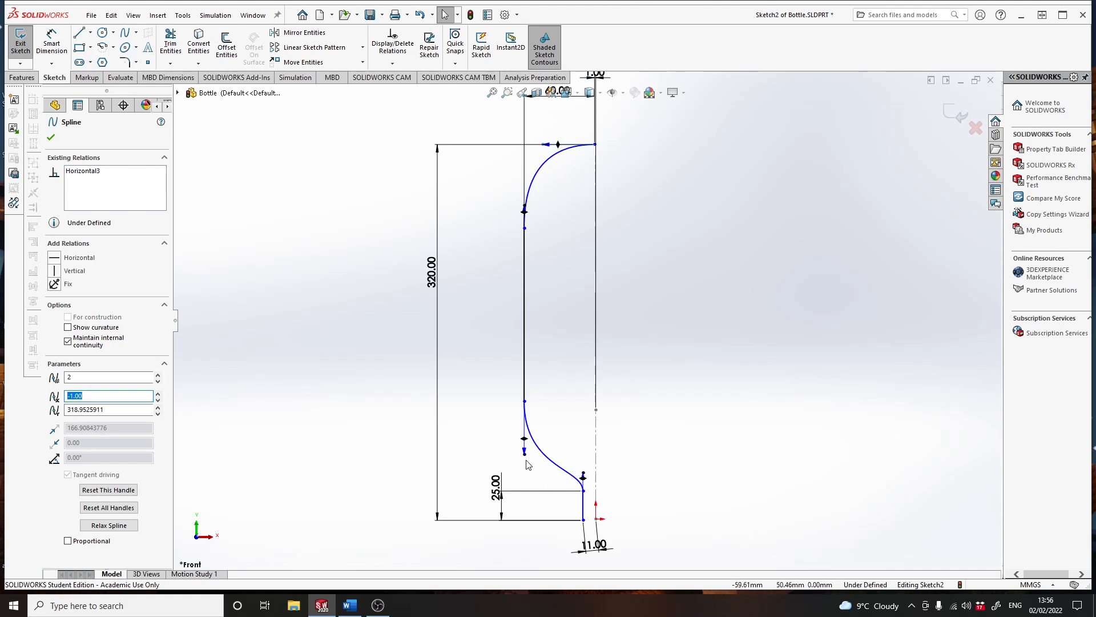
left_click_drag(524, 456, 525, 463)
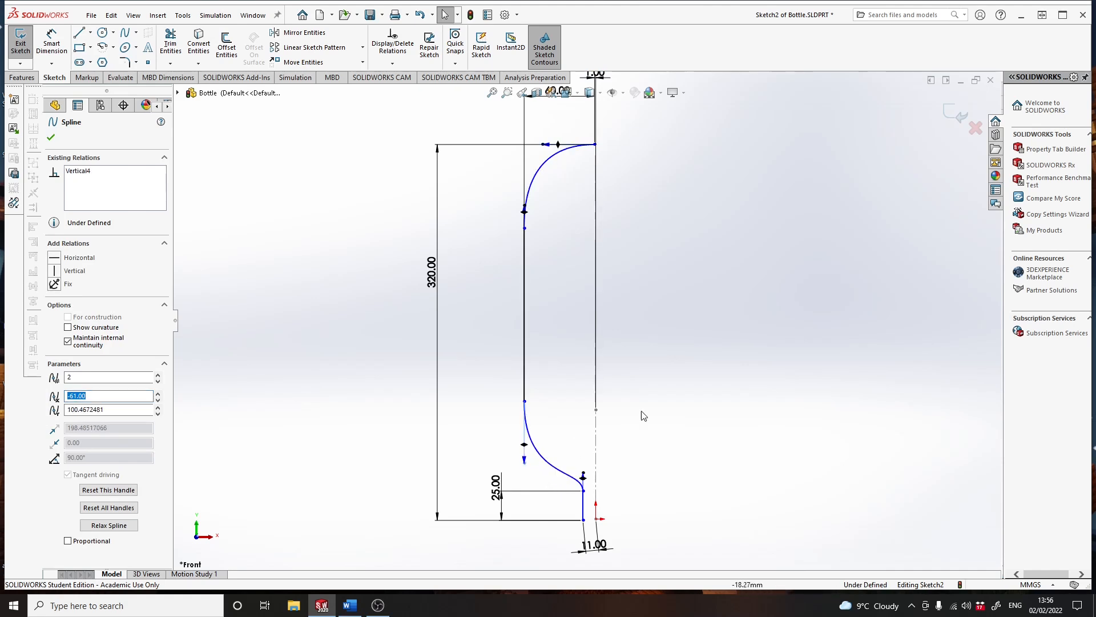
left_click(50, 138)
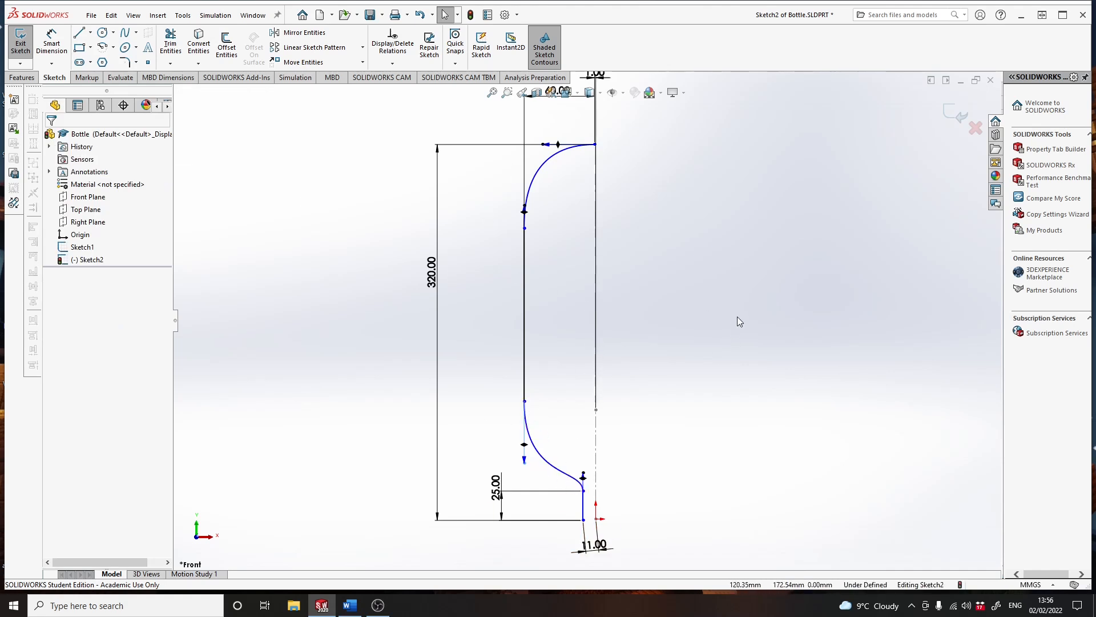
- Add a horizontal relation between the short line's lower end and the origin
scroll(620, 440, "up", 3)
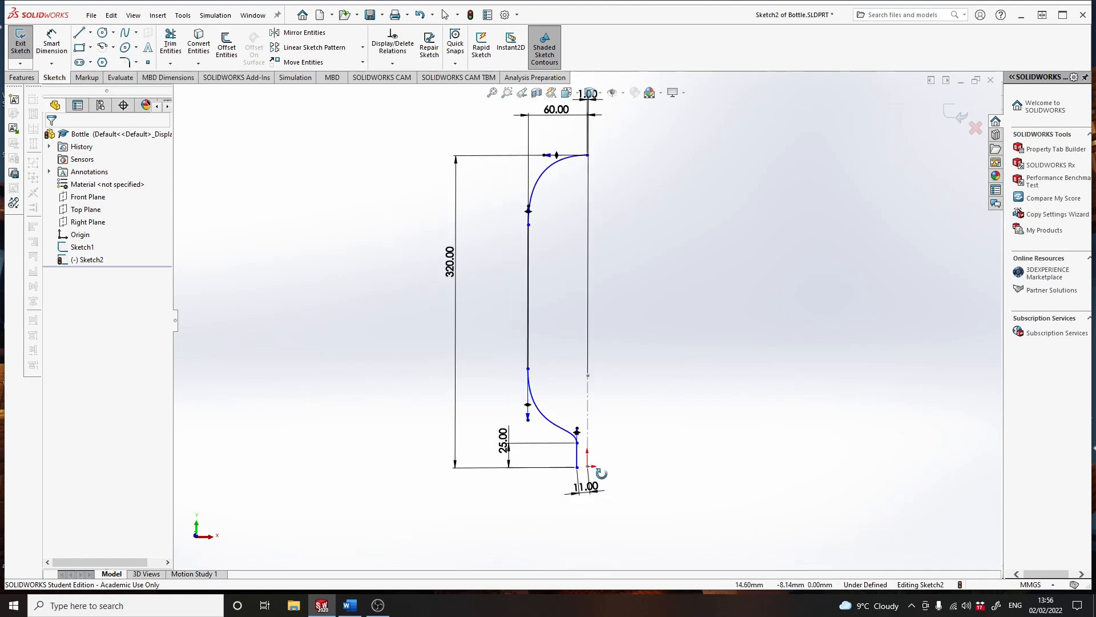
left_click(574, 95)
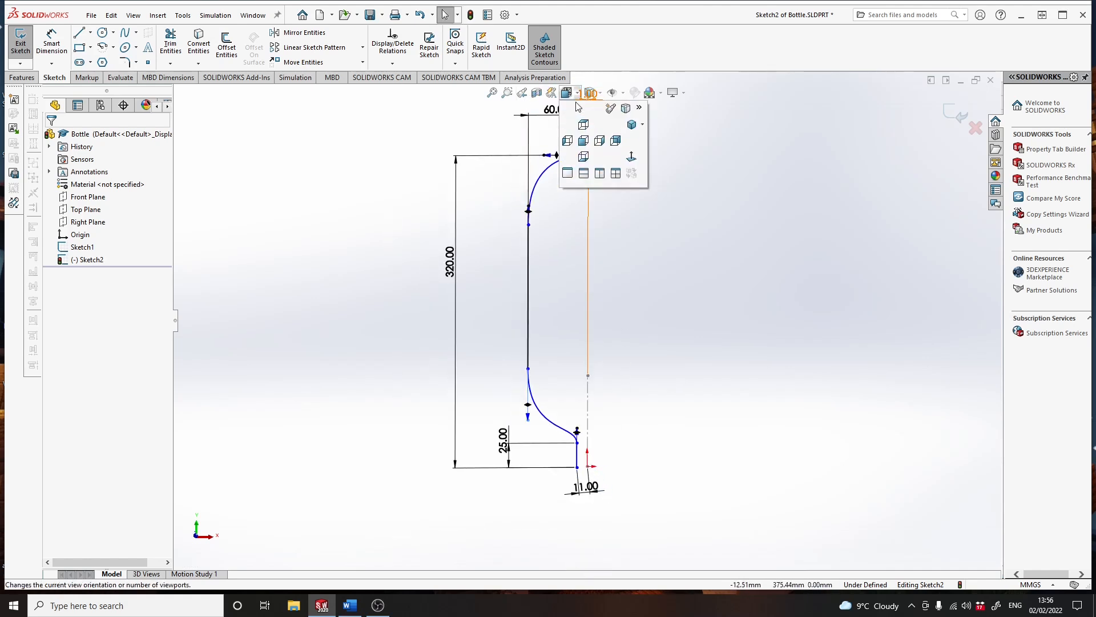
left_click(632, 157)
scroll(626, 463, "down", 5)
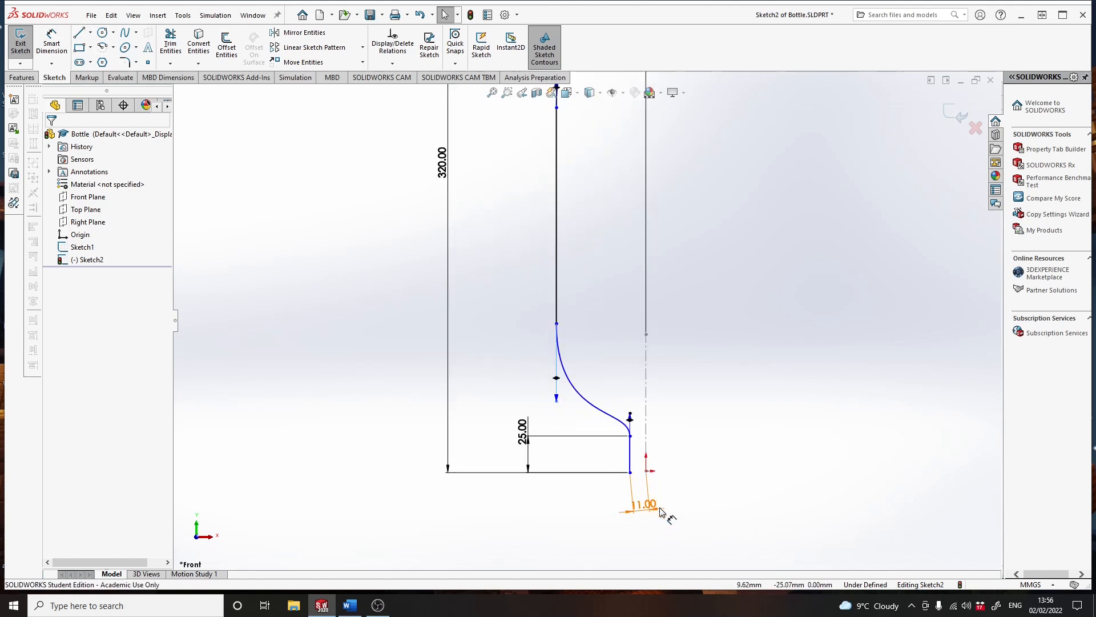
scroll(628, 466, "down", 1)
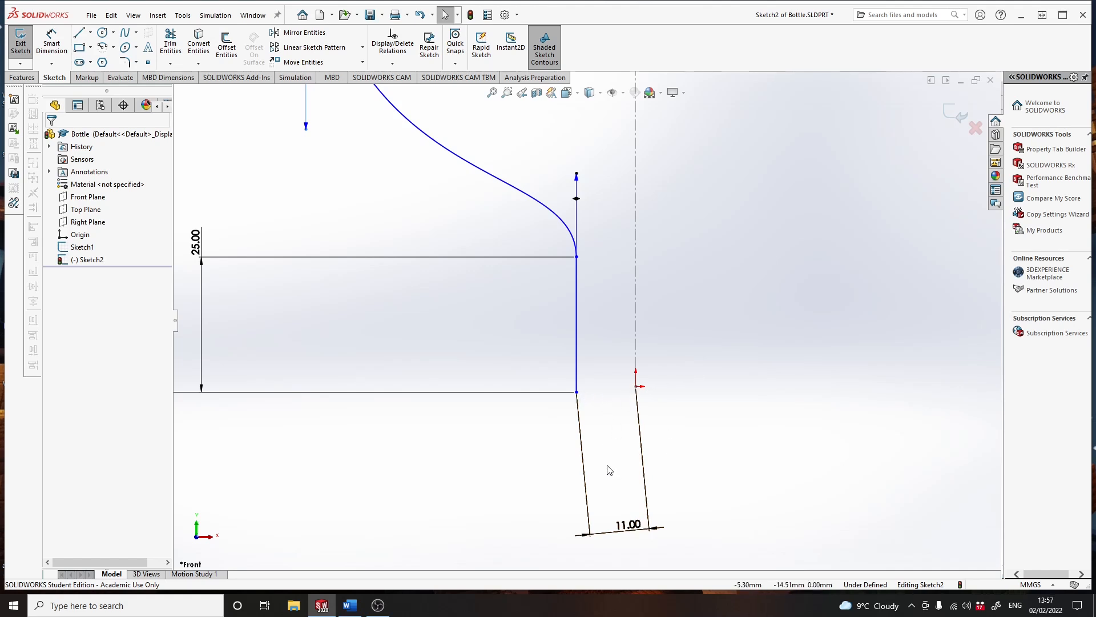
left_click(577, 393)
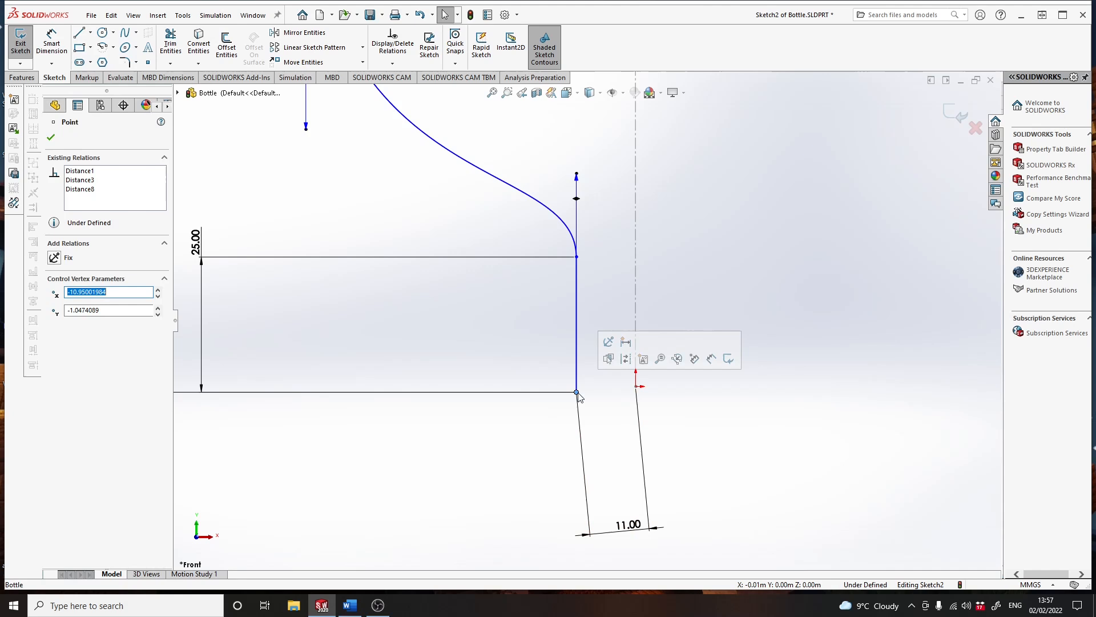
left_click(636, 386, "ctrl")
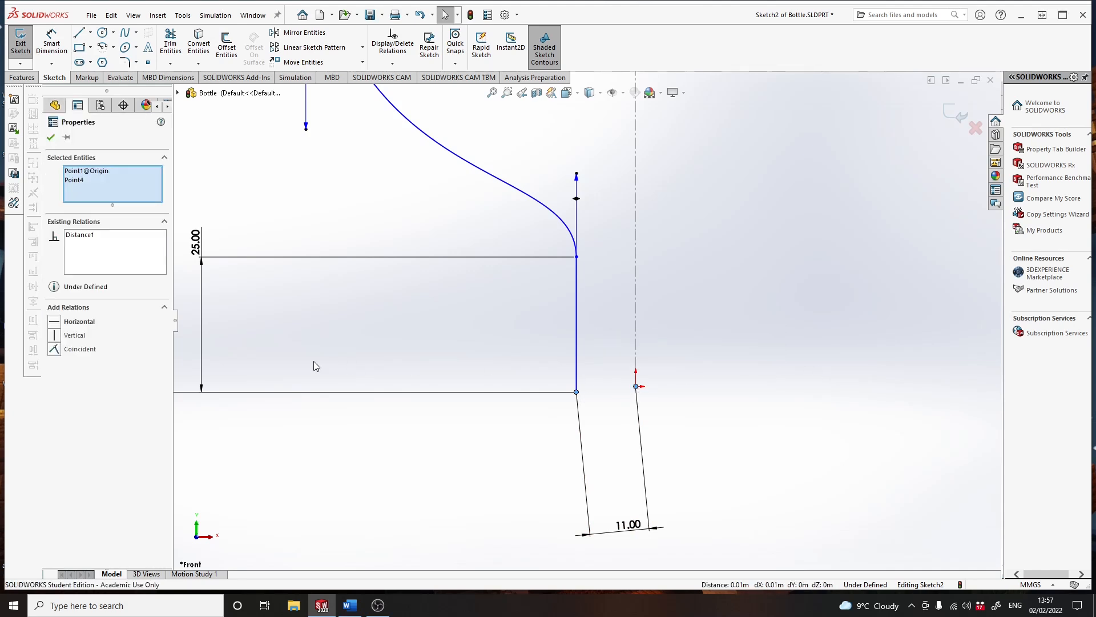
left_click(55, 321)
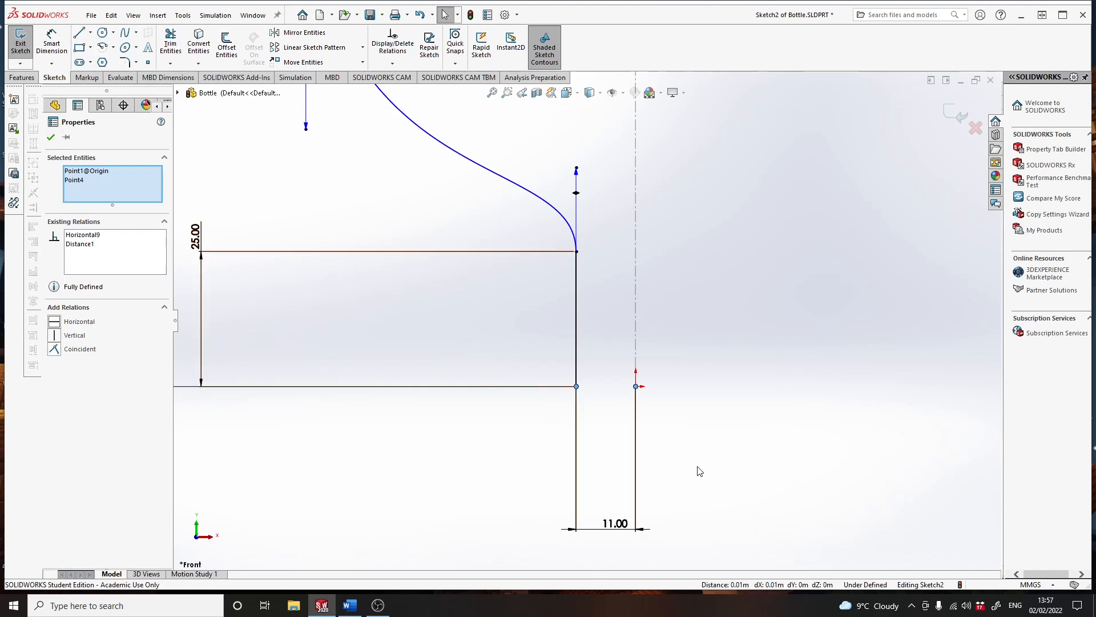
- Start a 360-degree thin-feature revolve of the bottle profile about the vertical centerline, leaving the sketch open instead of automatically closing it
left_click(50, 138)
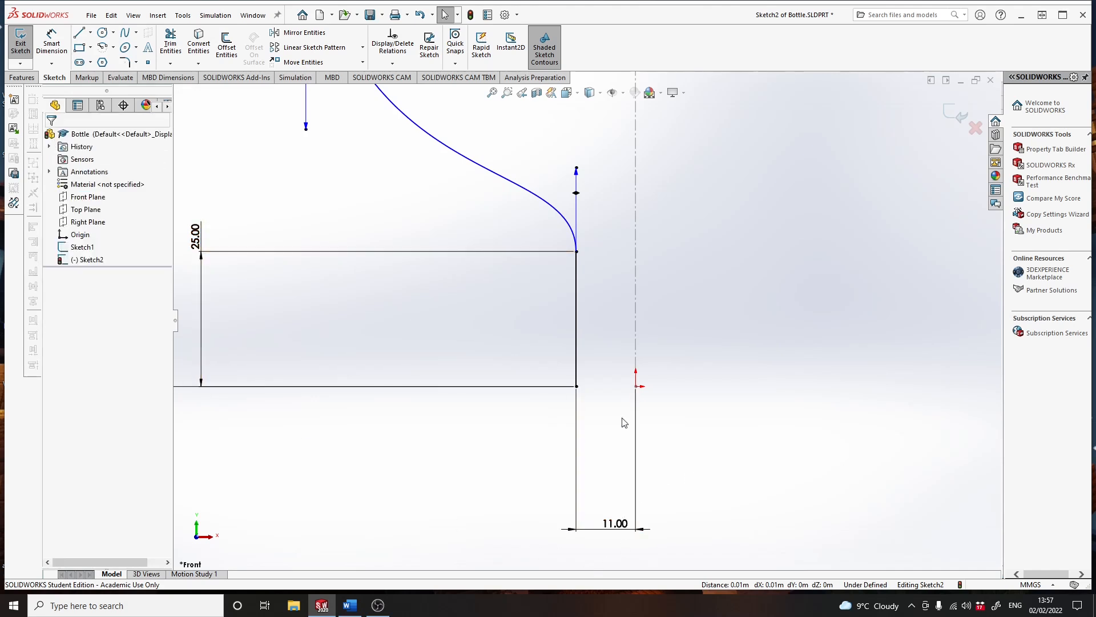
scroll(581, 420, "down", 1)
scroll(583, 416, "up", 2)
scroll(584, 420, "up", 3)
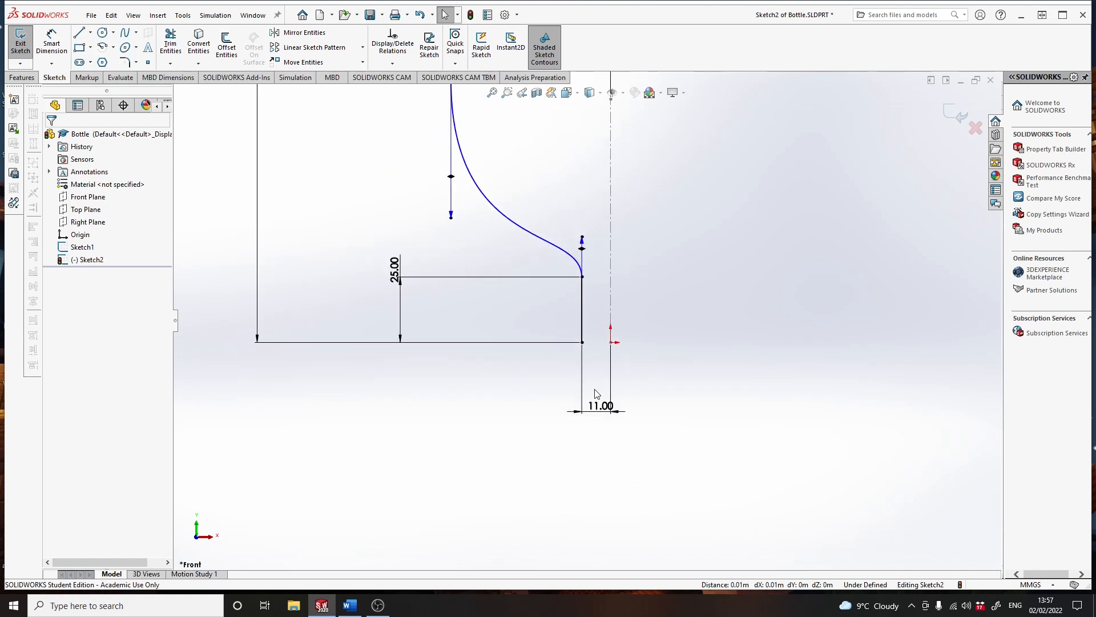
scroll(631, 257, "up", 1)
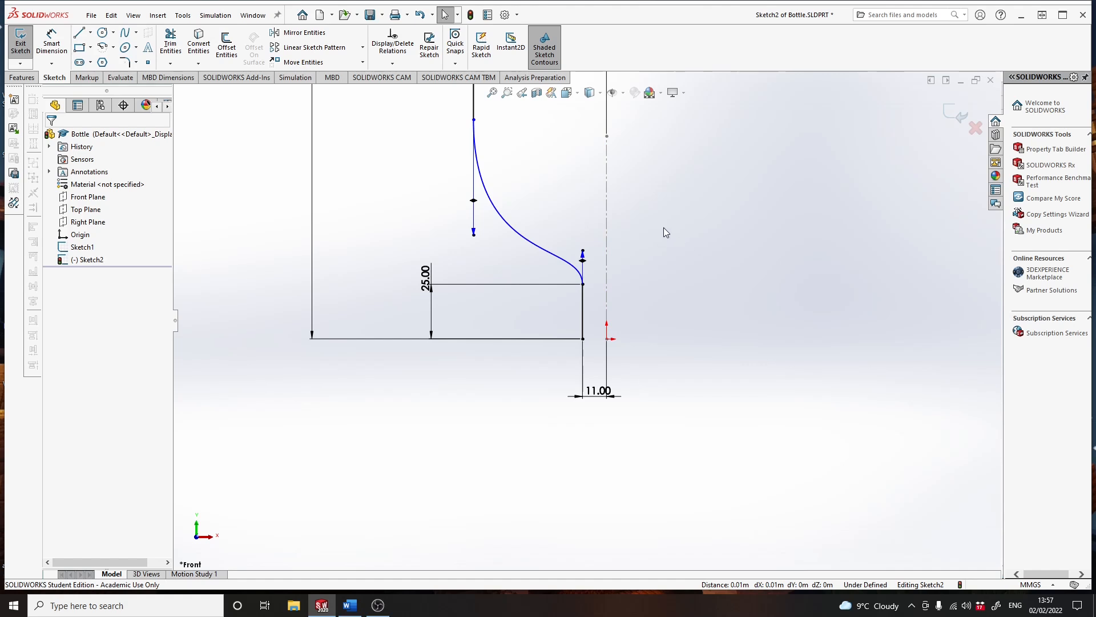
key("f")
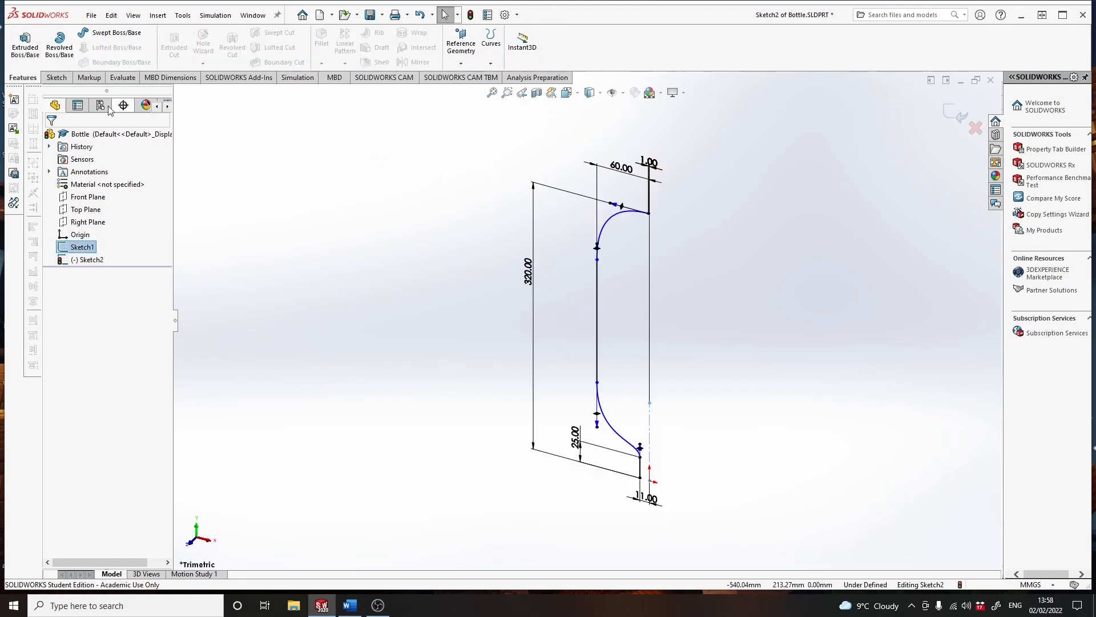
left_click(62, 53)
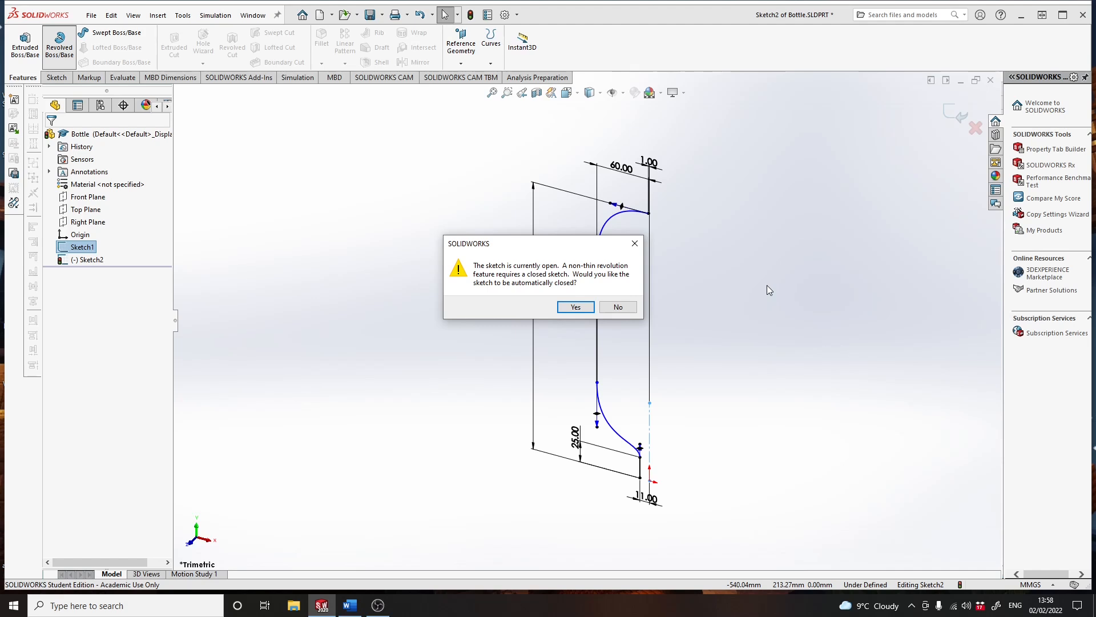
left_click(622, 308)
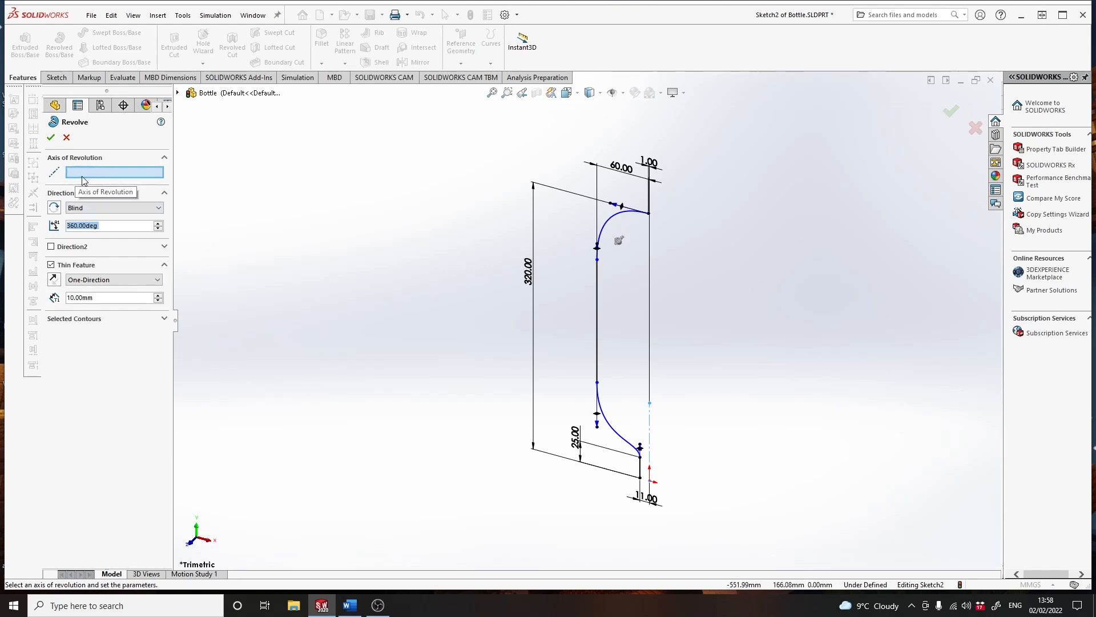
left_click(650, 432)
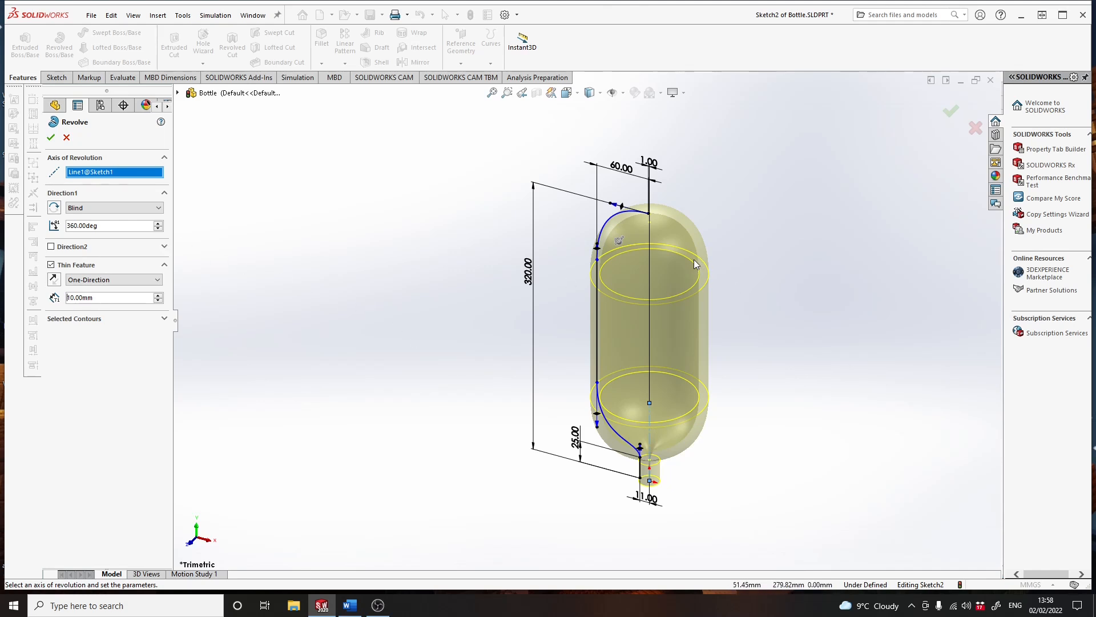
- Set the revolve's one-direction wall thickness to 1 mm
double_click(107, 297)
type("1")
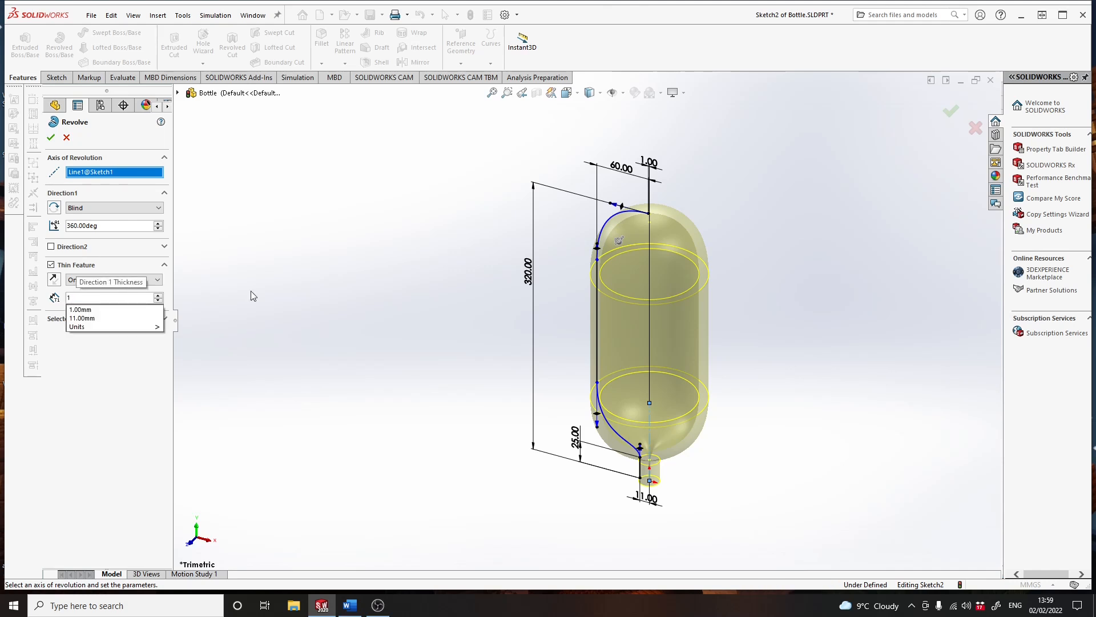
key("Return")
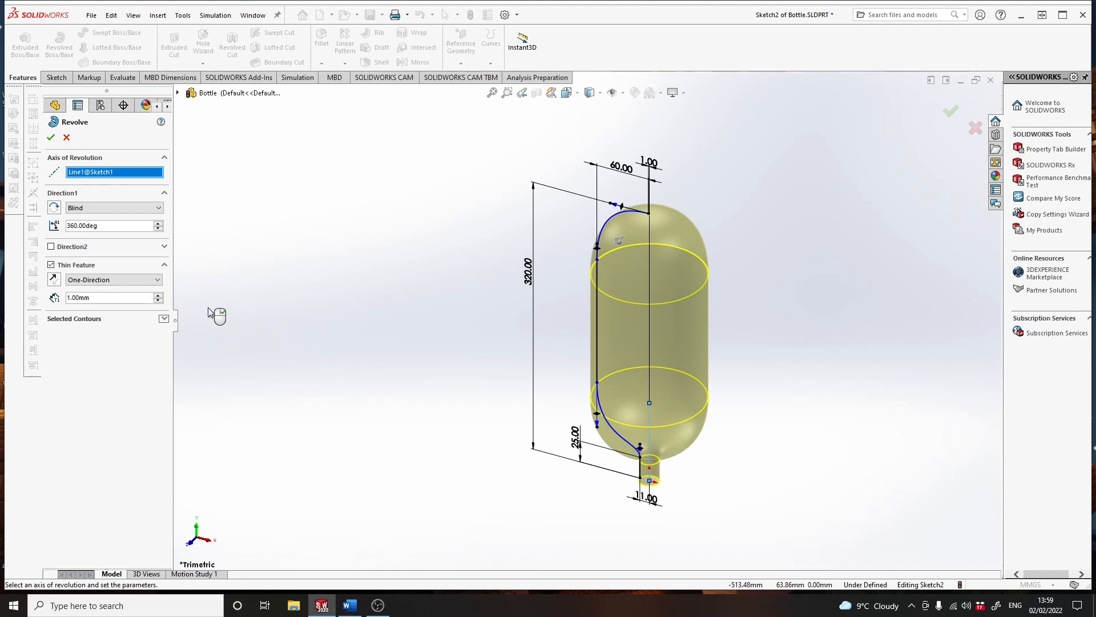
- Set the revolve's wall thickness to 0.5 mm and create the hollow bottle body
double_click(83, 298)
type("0.5")
key("Return")
left_click(50, 138)
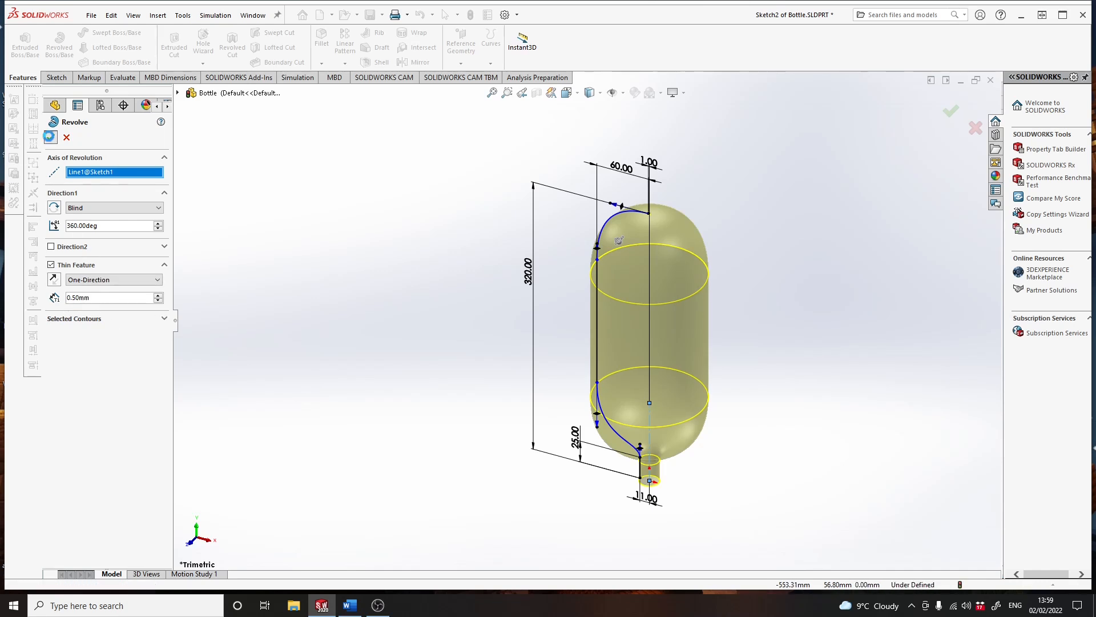
- Open the appearance settings for the whole Bottle part
middle_click_drag(691, 283, 677, 336)
left_click(660, 313)
right_click(661, 318)
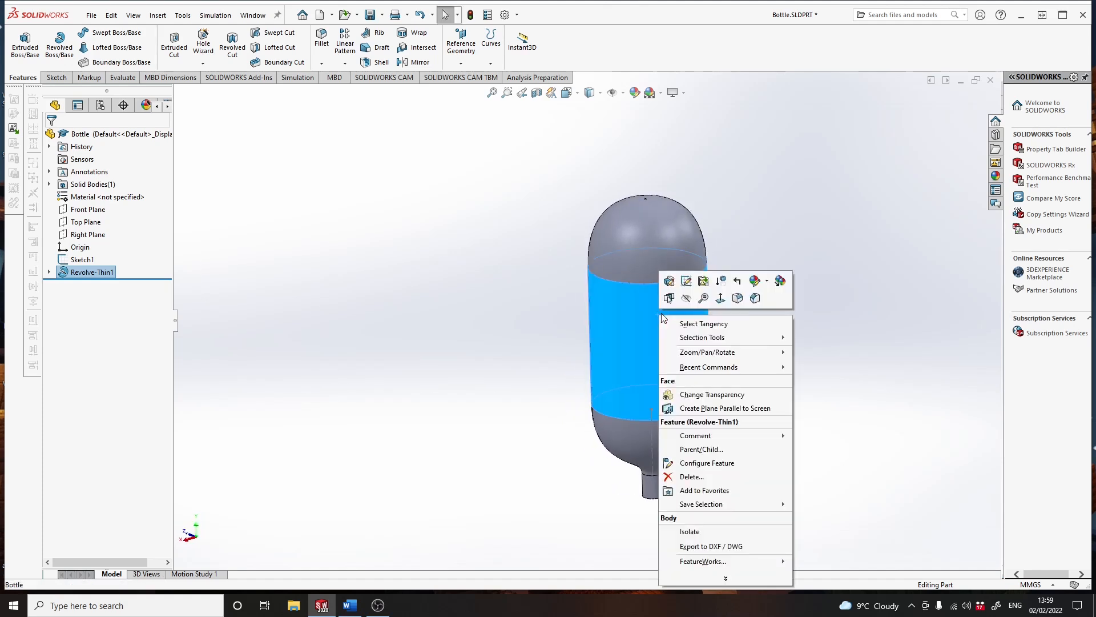
left_click(768, 283)
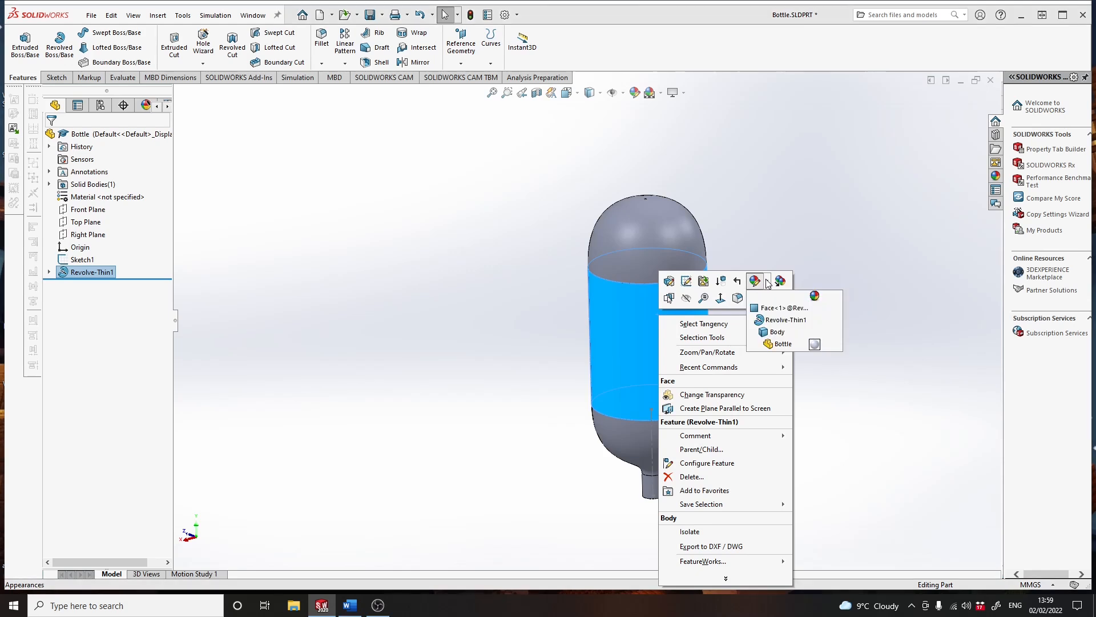
left_click(768, 284)
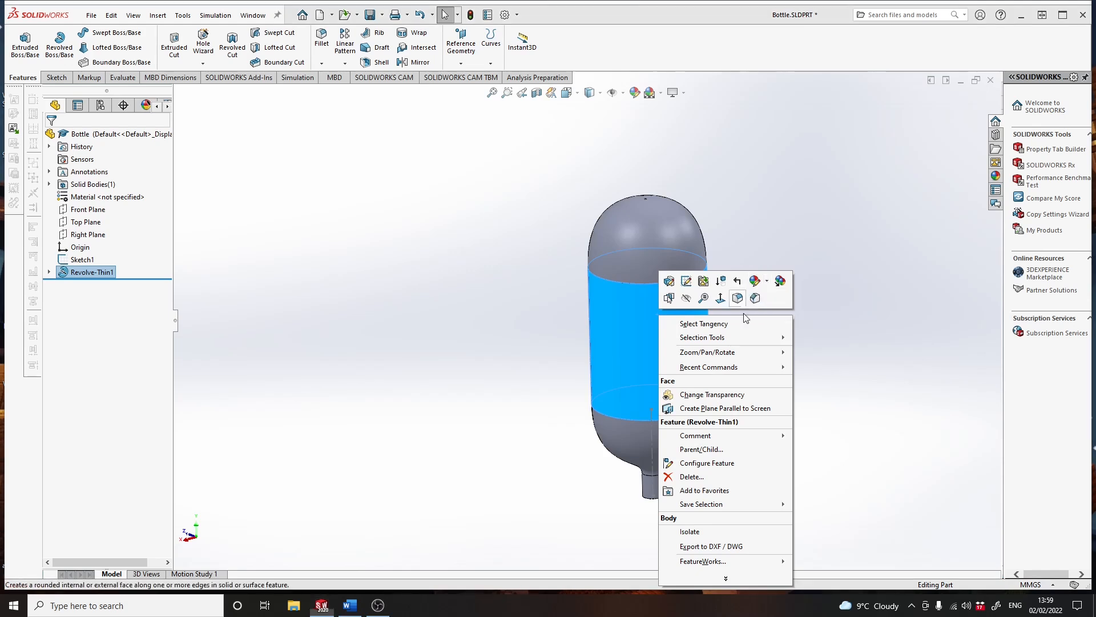
left_click(764, 286)
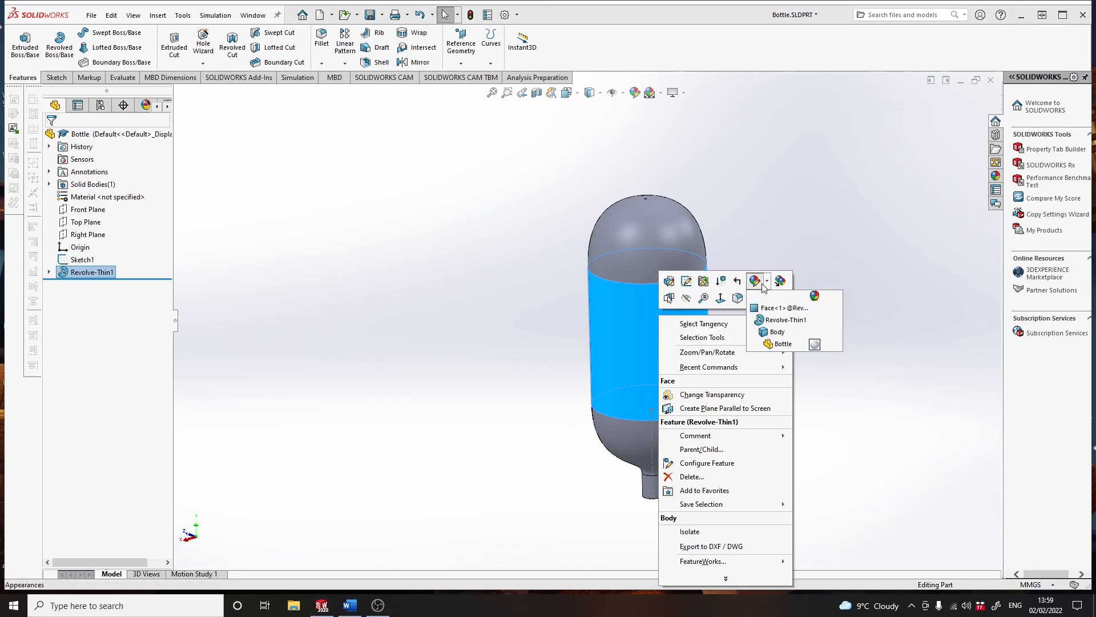
left_click(783, 344)
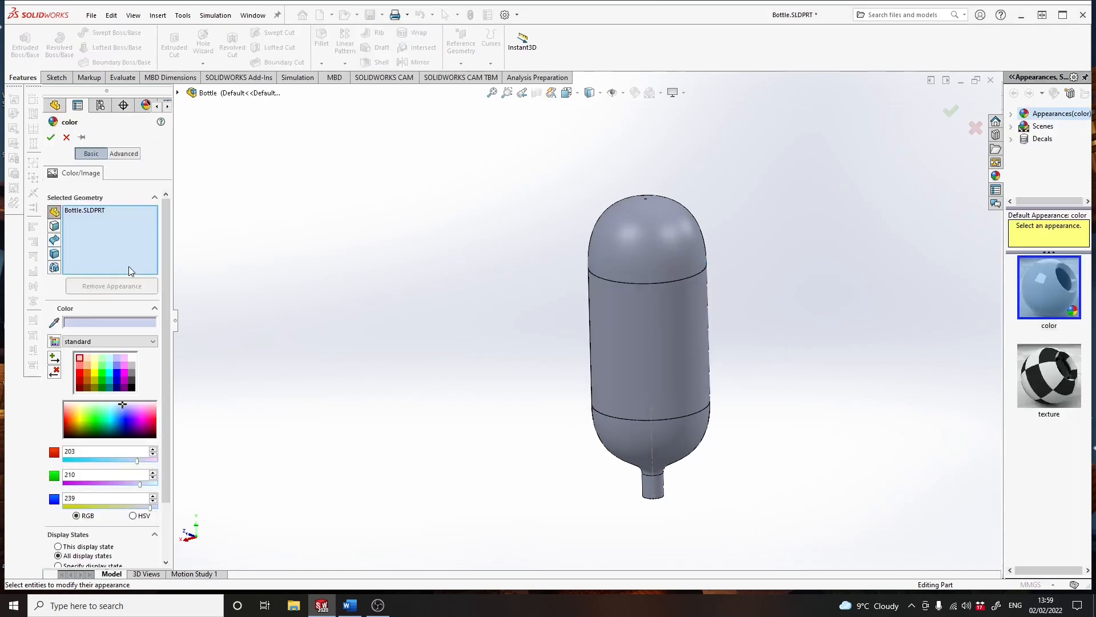
- Set the bottle's transparent amount to about 0.77, raise its luminous intensity and apply the appearance
left_click(123, 154)
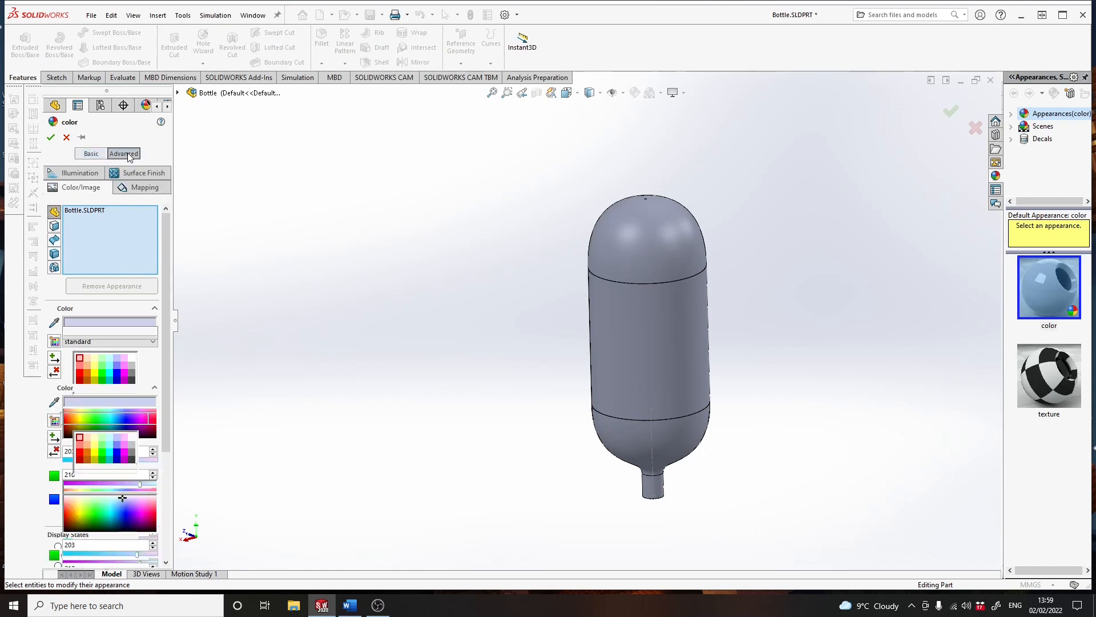
left_click(81, 185)
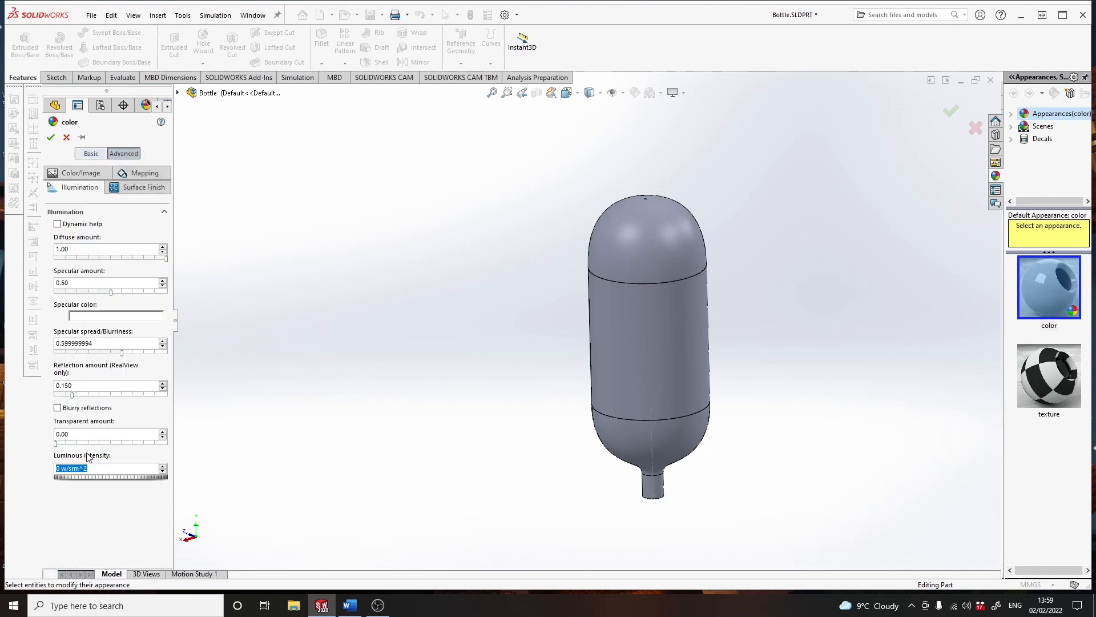
left_click_drag(58, 443, 139, 446)
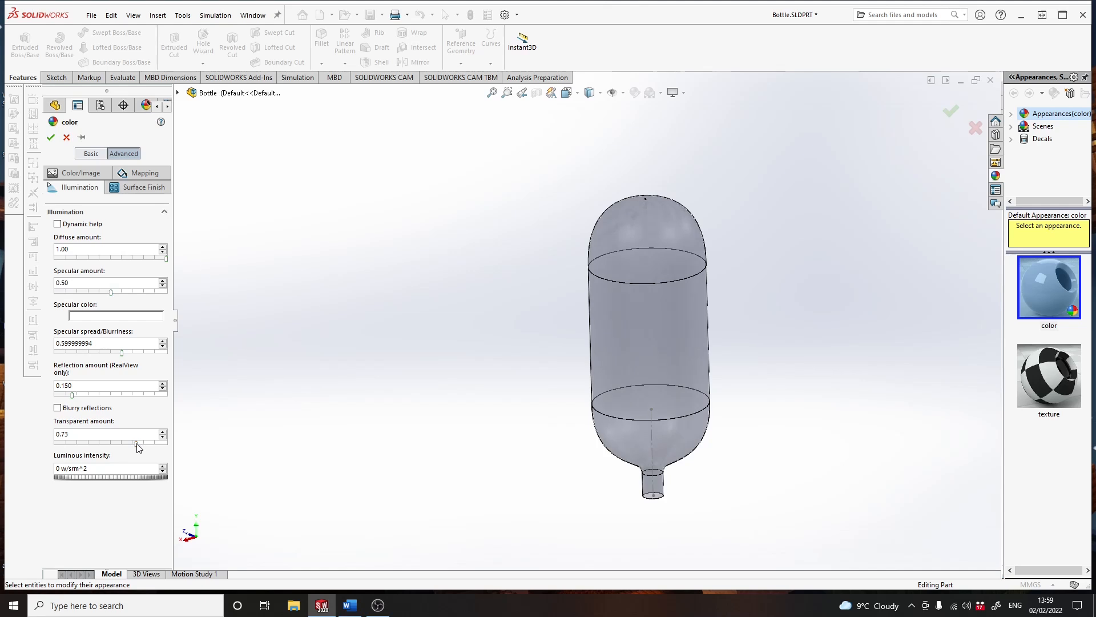
left_click(142, 443)
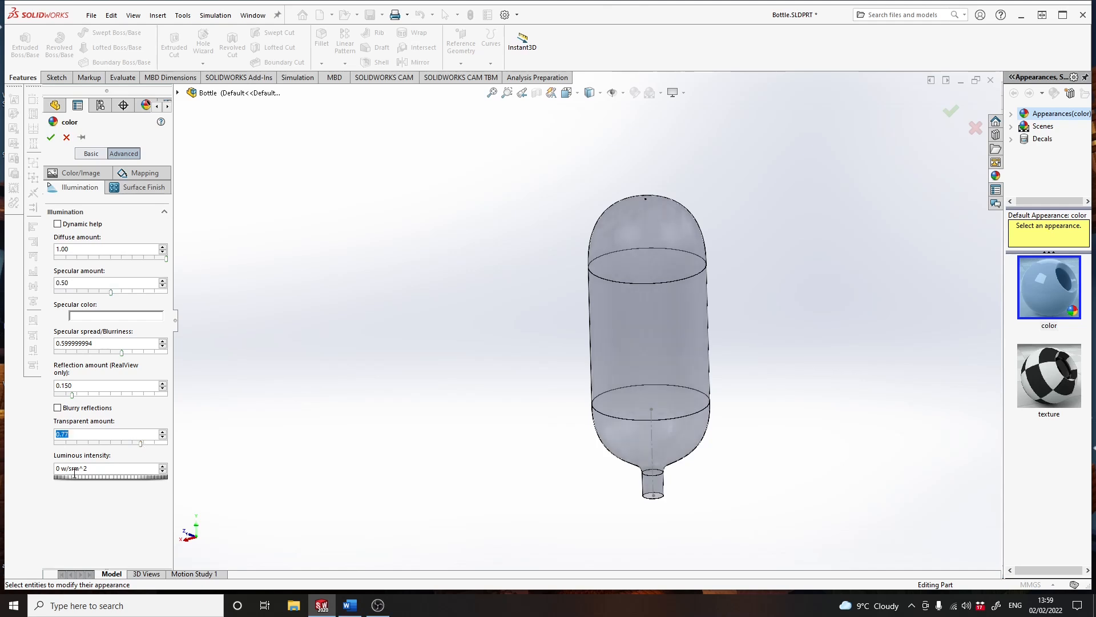
left_click_drag(72, 478, 107, 478)
left_click(51, 137)
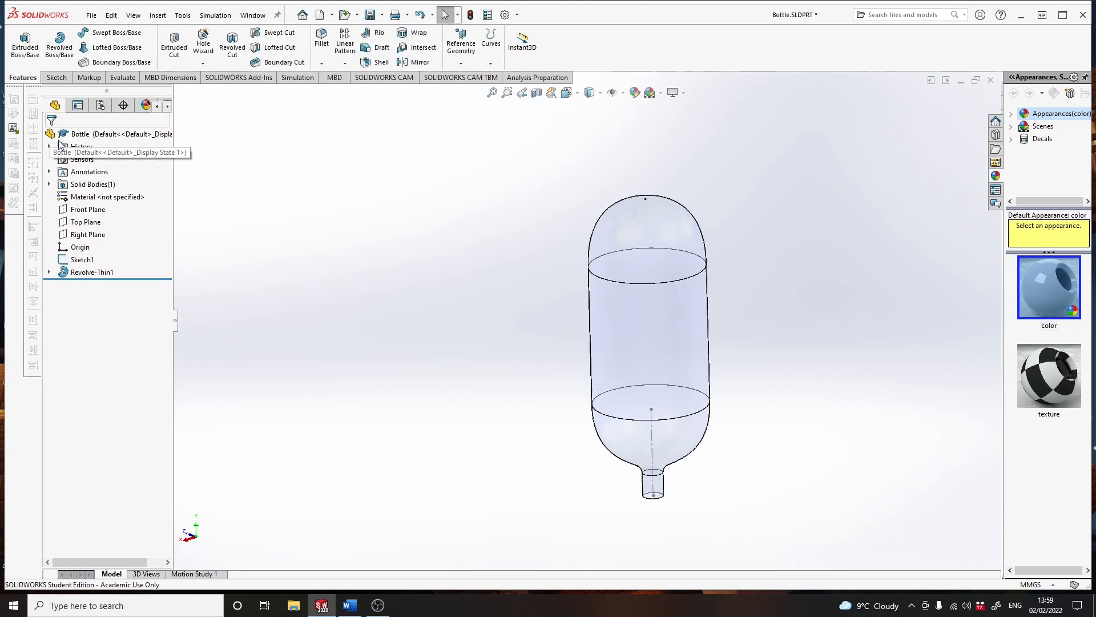
- Change the display style to shaded without edges and save the Bottle part
middle_click_drag(604, 358, 497, 310)
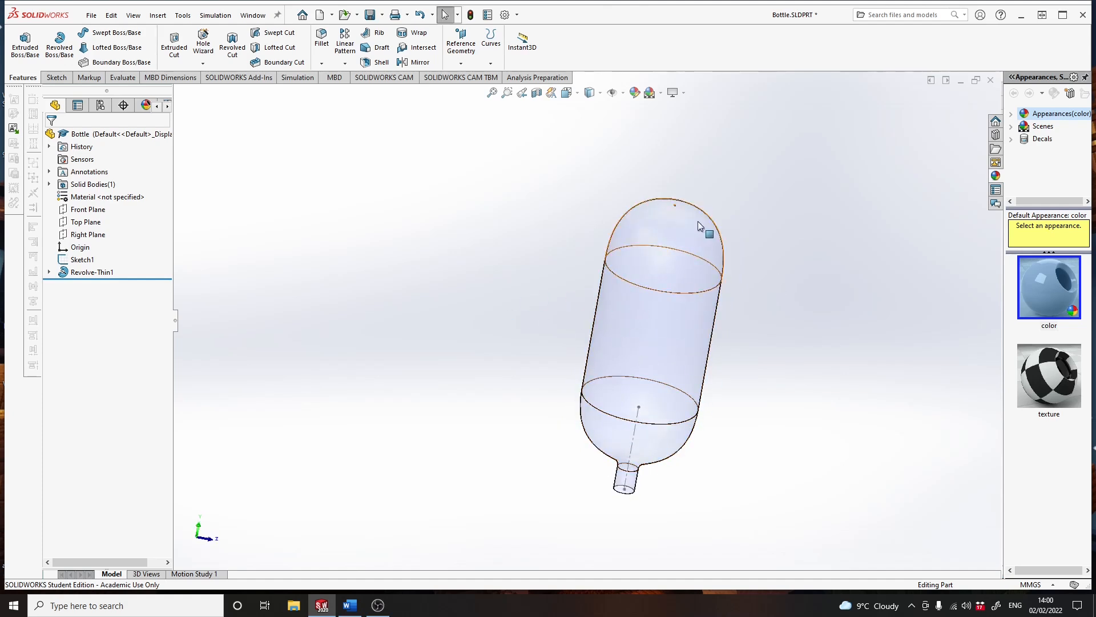
left_click(590, 92)
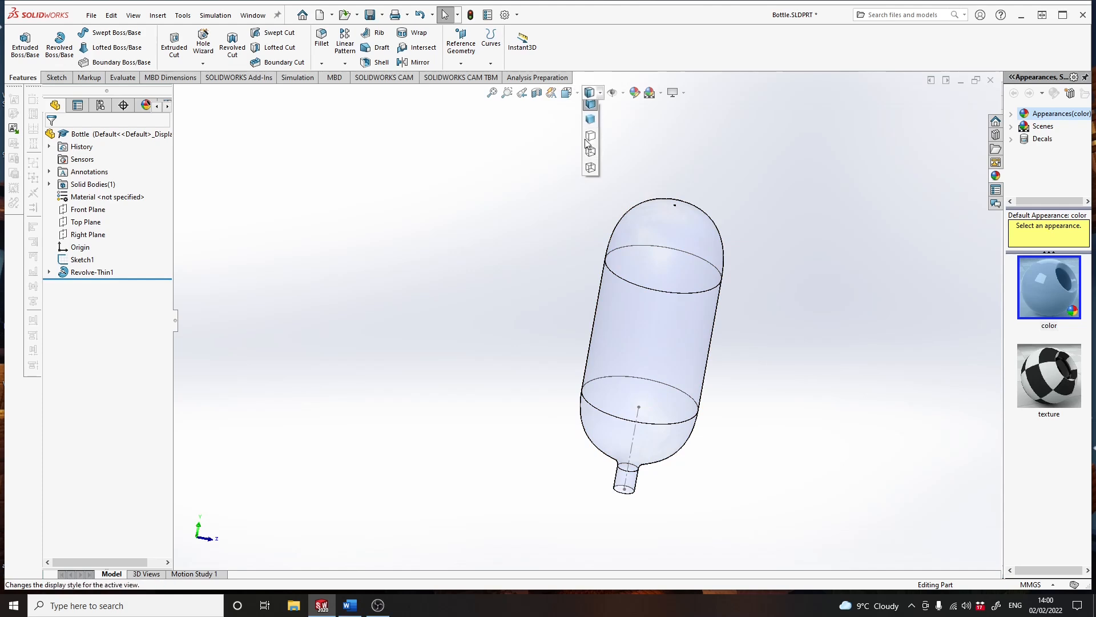
left_click(591, 127)
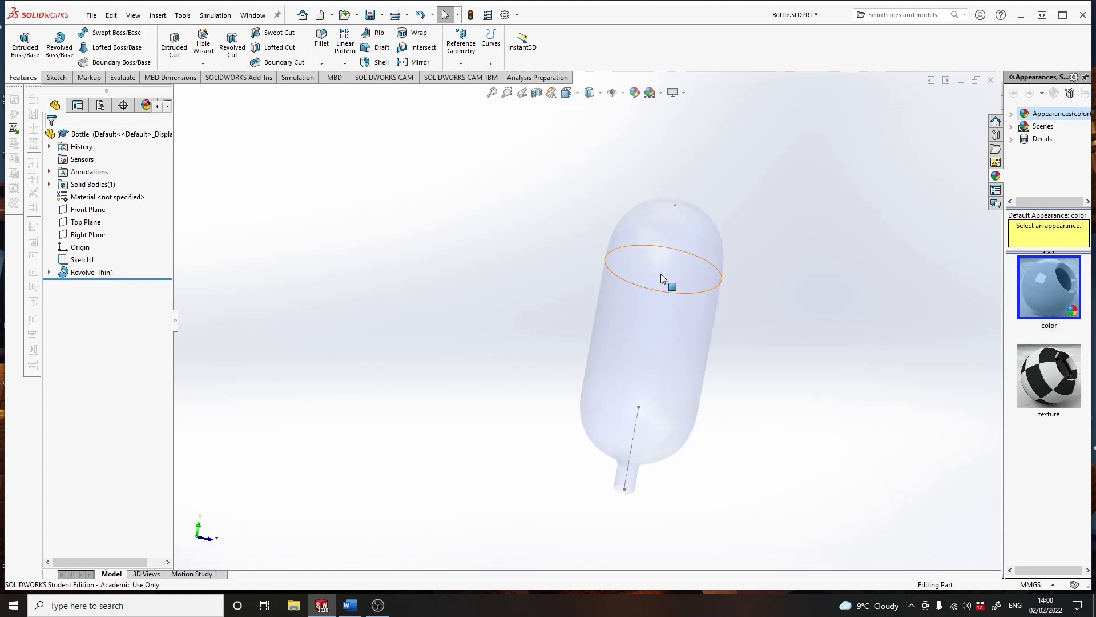
mouse_move(634, 167)
middle_mouse_down()
mouse_move(695, 244)
mouse_move(708, 172)
mouse_move(727, 288)
mouse_move(641, 318)
mouse_move(712, 296)
mouse_move(687, 308)
mouse_move(693, 355)
mouse_move(702, 311)
middle_mouse_up()
key("Escape")
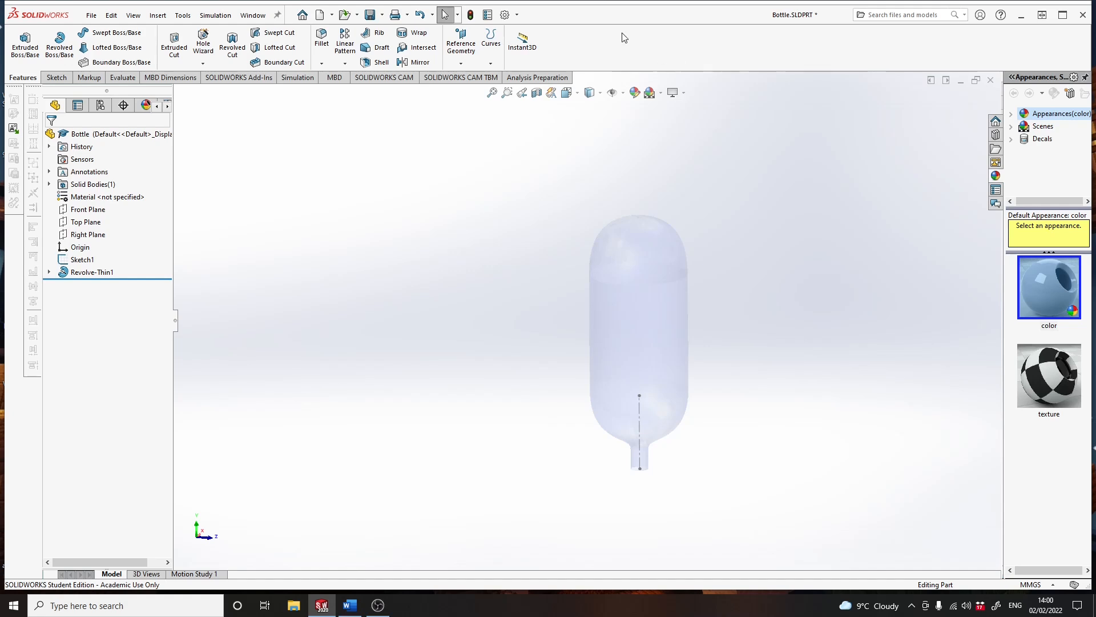
left_click(368, 17)
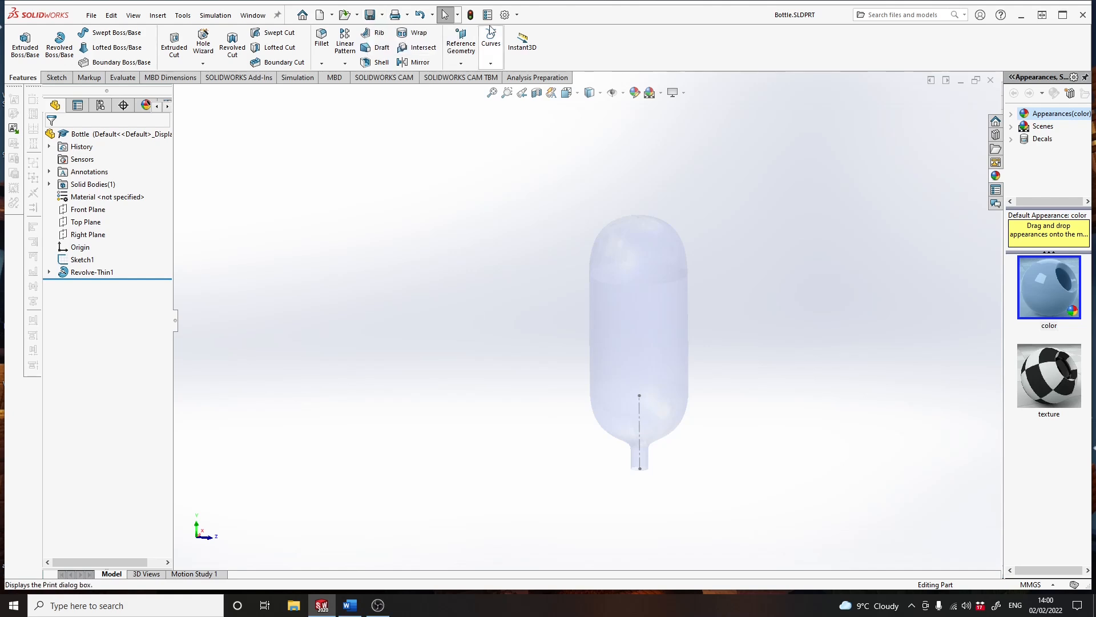
- Create a new part document and start a sketch on the Front Plane
left_click(320, 17)
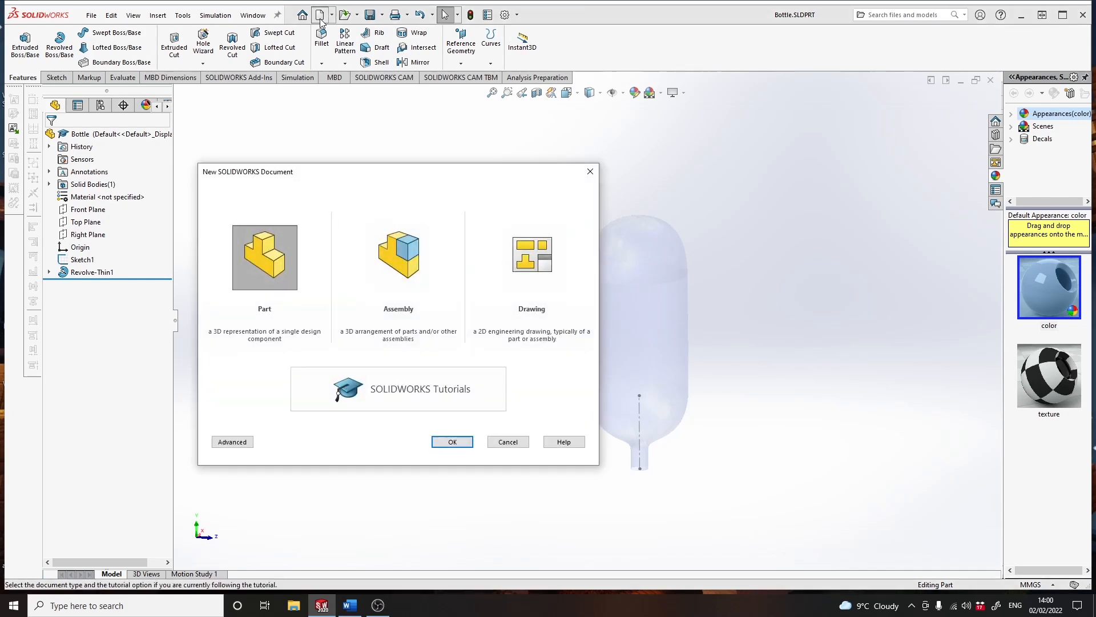
left_click(271, 264)
left_click(445, 442)
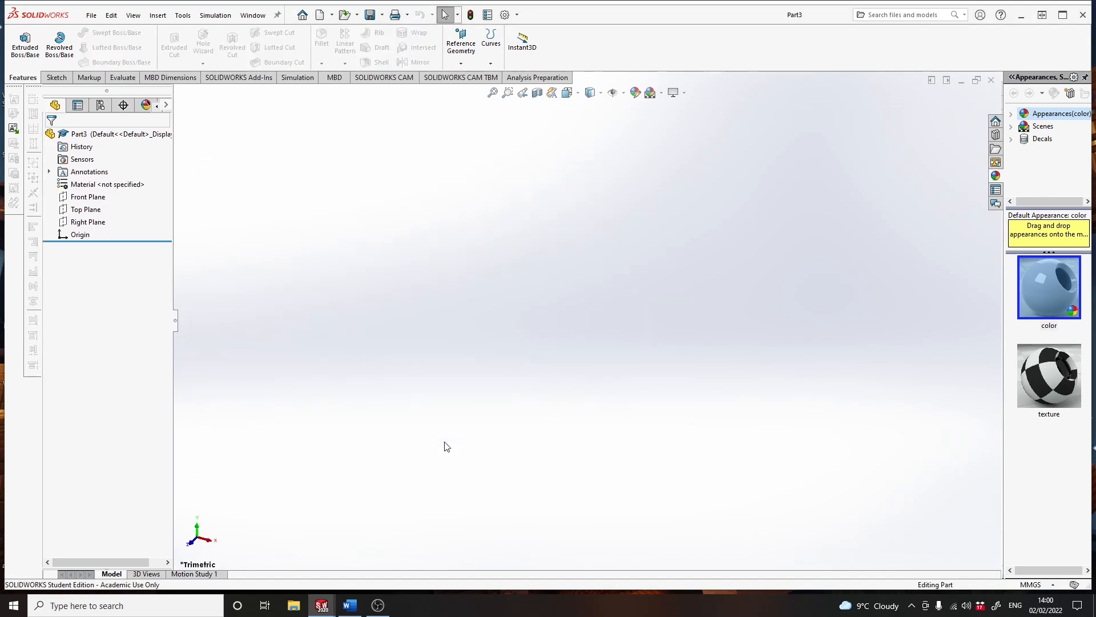
left_click(86, 198)
left_click(92, 181)
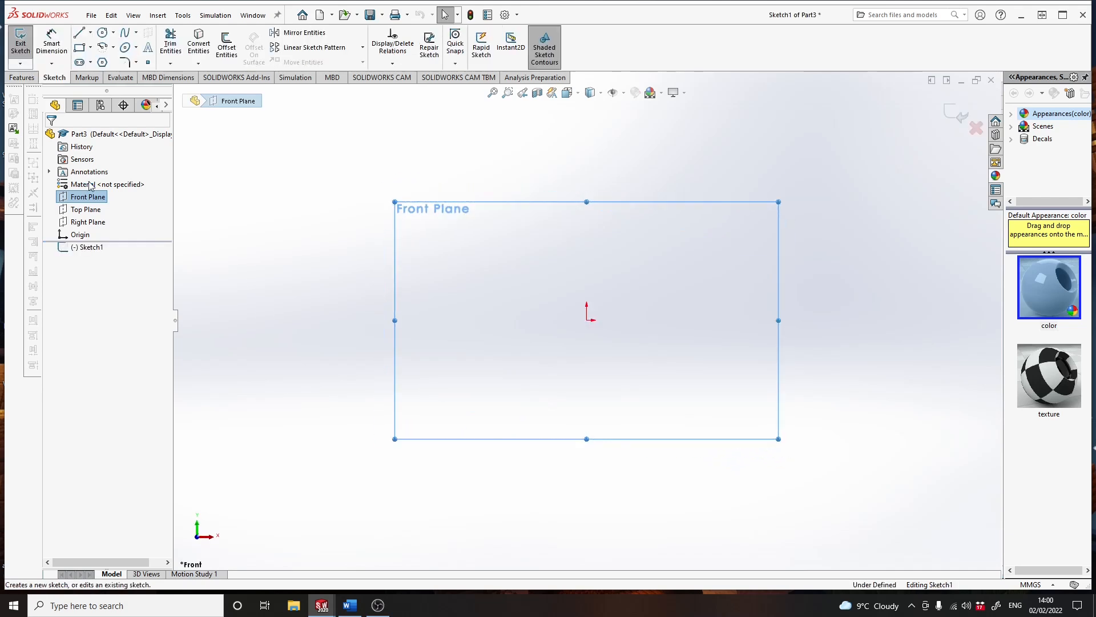
- Sketch a closed four-sided profile from the origin with vertical sides, the left one about 51 mm long, and downward-sloping top and bottom edges
left_click(79, 33)
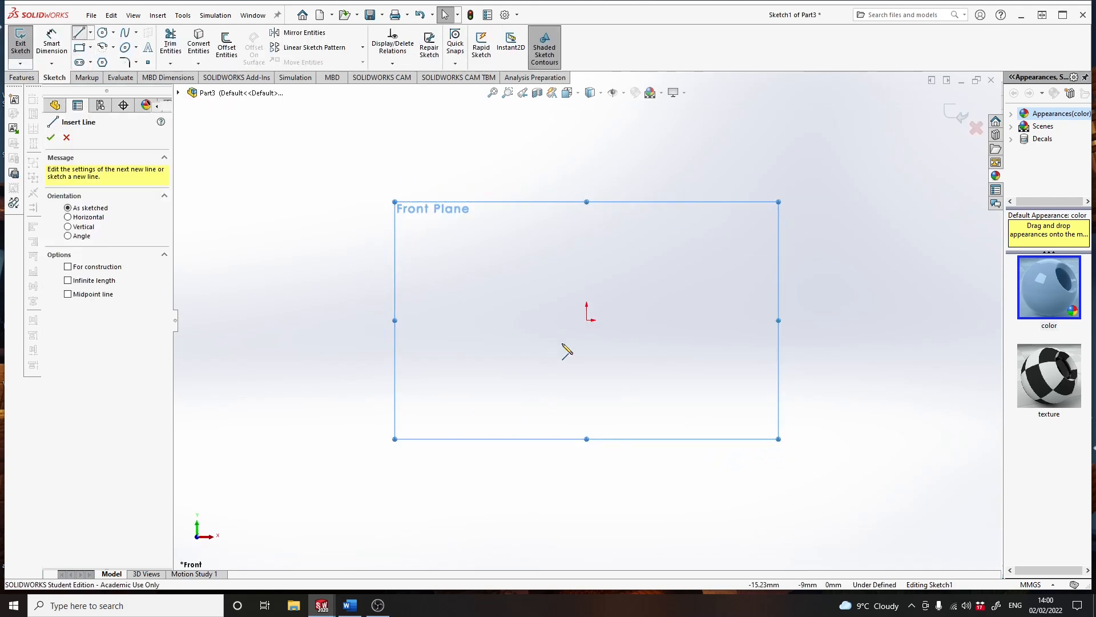
left_click(586, 319)
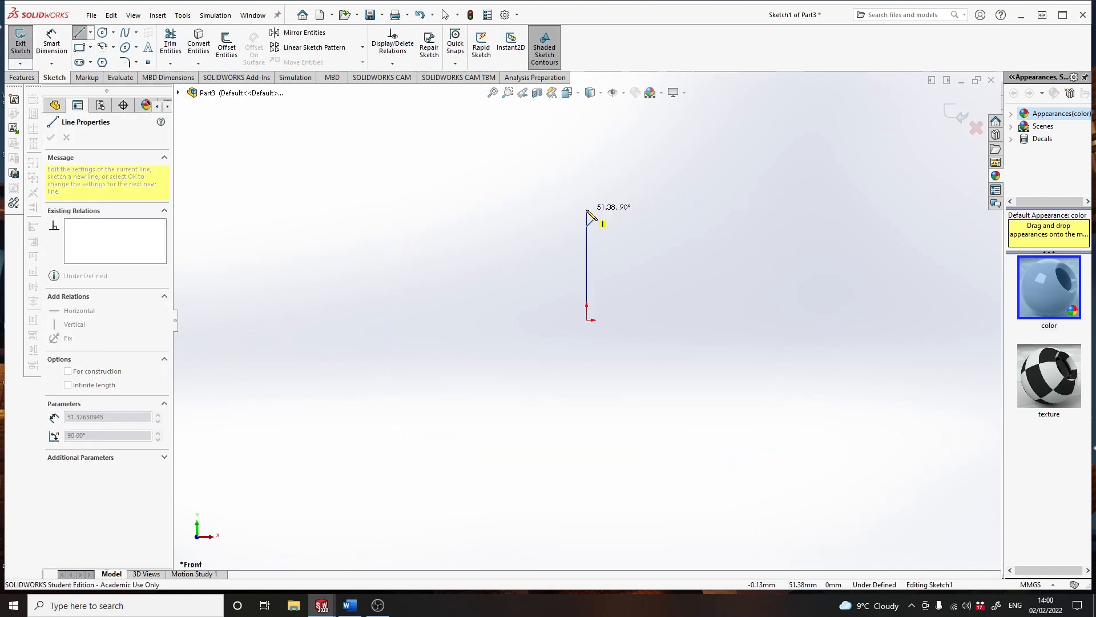
left_click(587, 211)
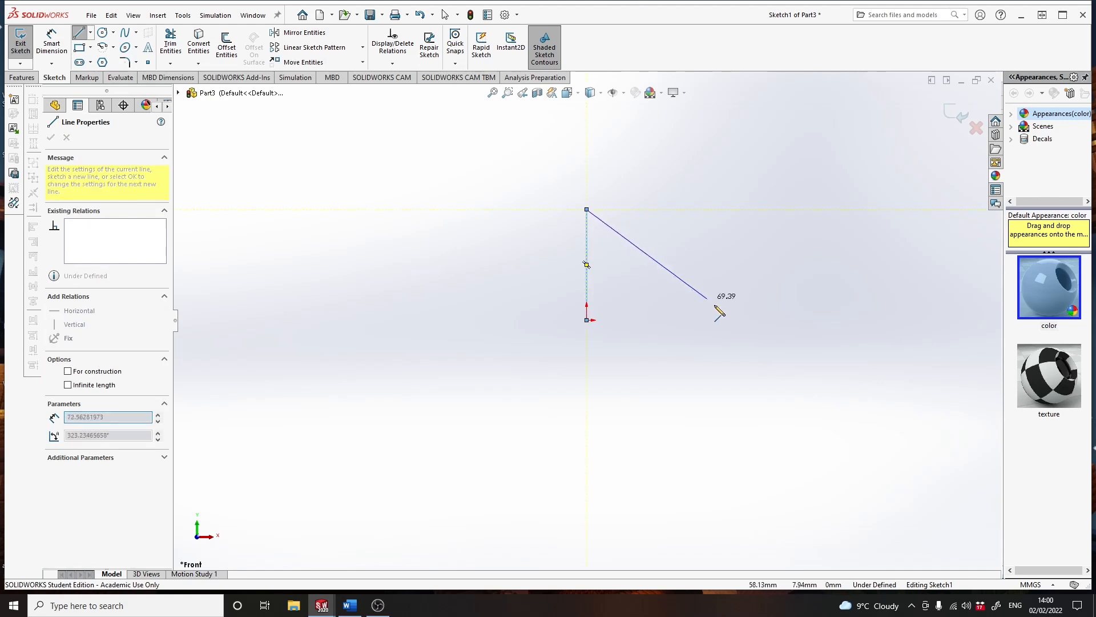
left_click(687, 297)
left_click(686, 364)
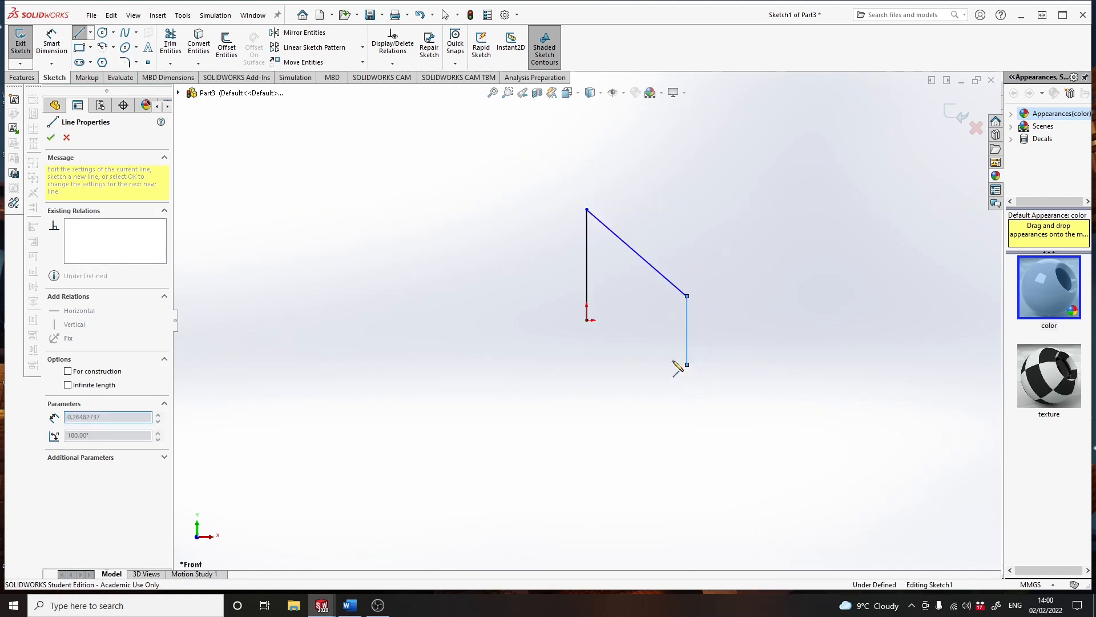
left_click(587, 320)
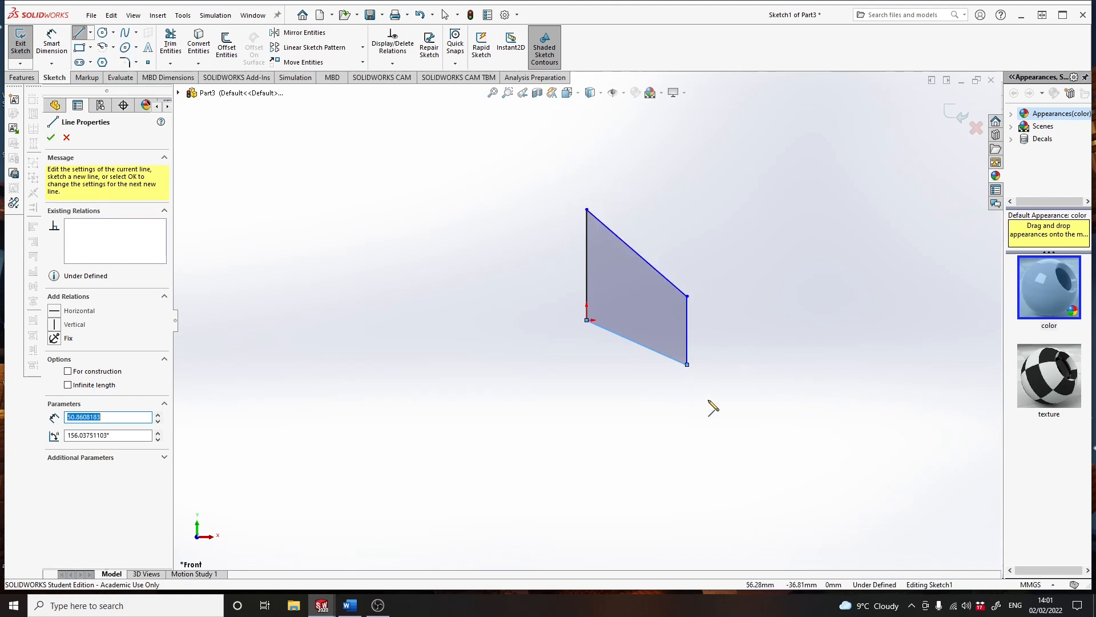
- Extrude the four-sided profile 3 mm from its sketch plane, using the Mid Plane end condition
left_click(22, 77)
left_click(20, 56)
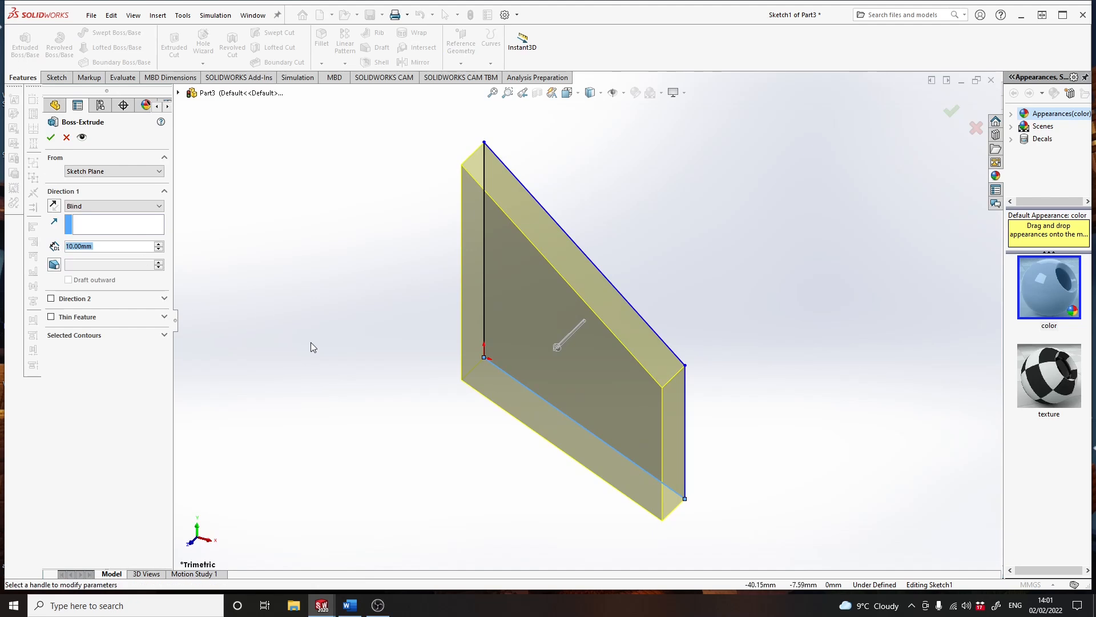
left_click(112, 247)
left_click_drag(112, 247, 65, 255)
type("3")
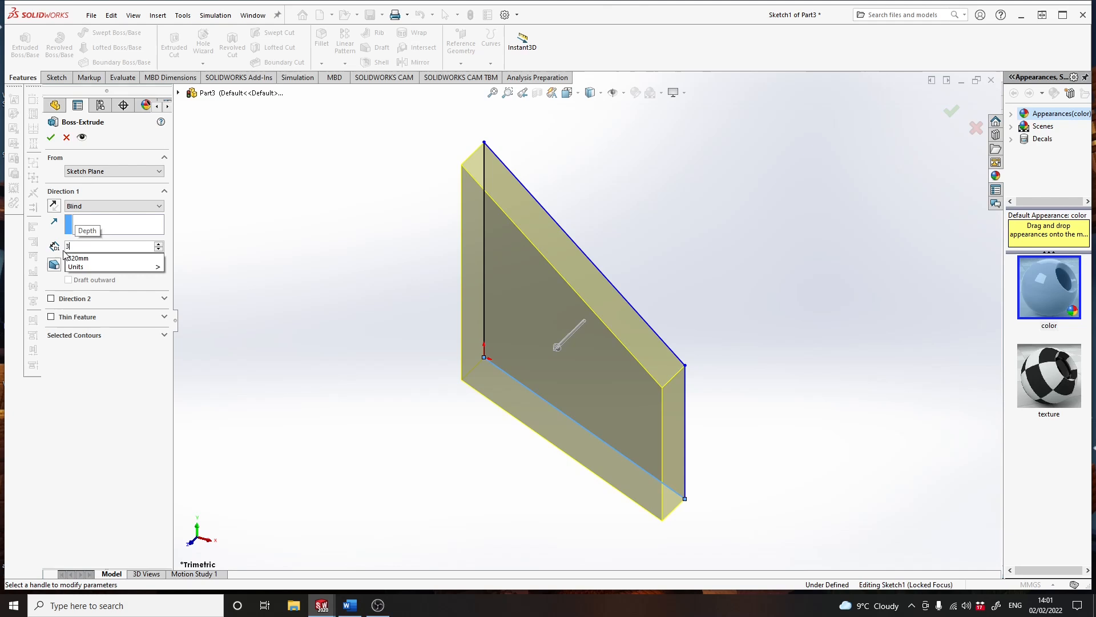
key("Return")
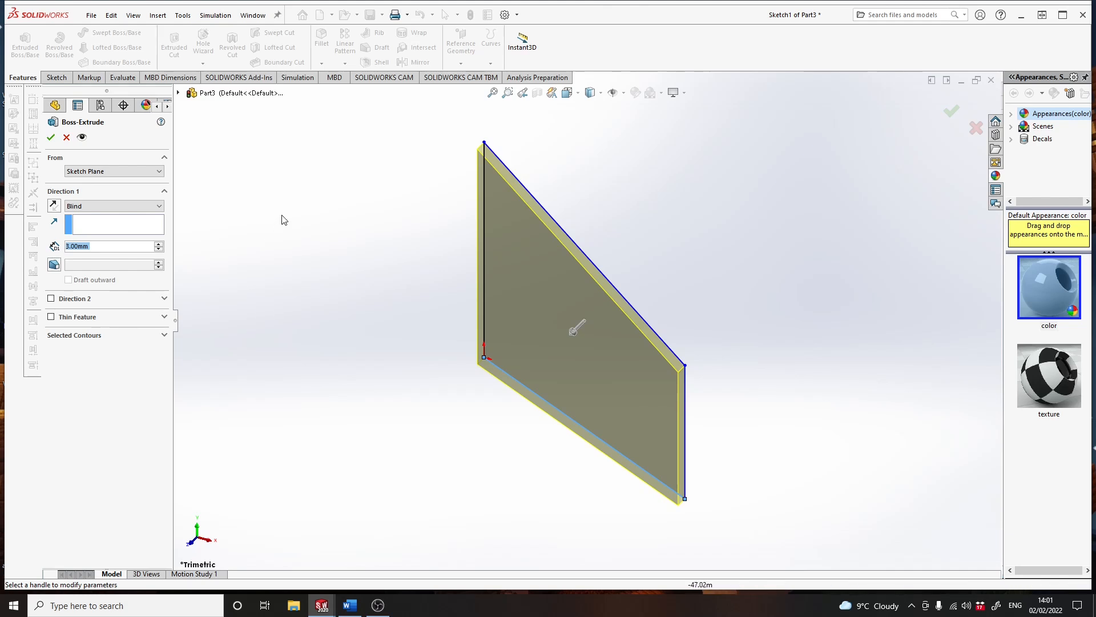
left_click(123, 173)
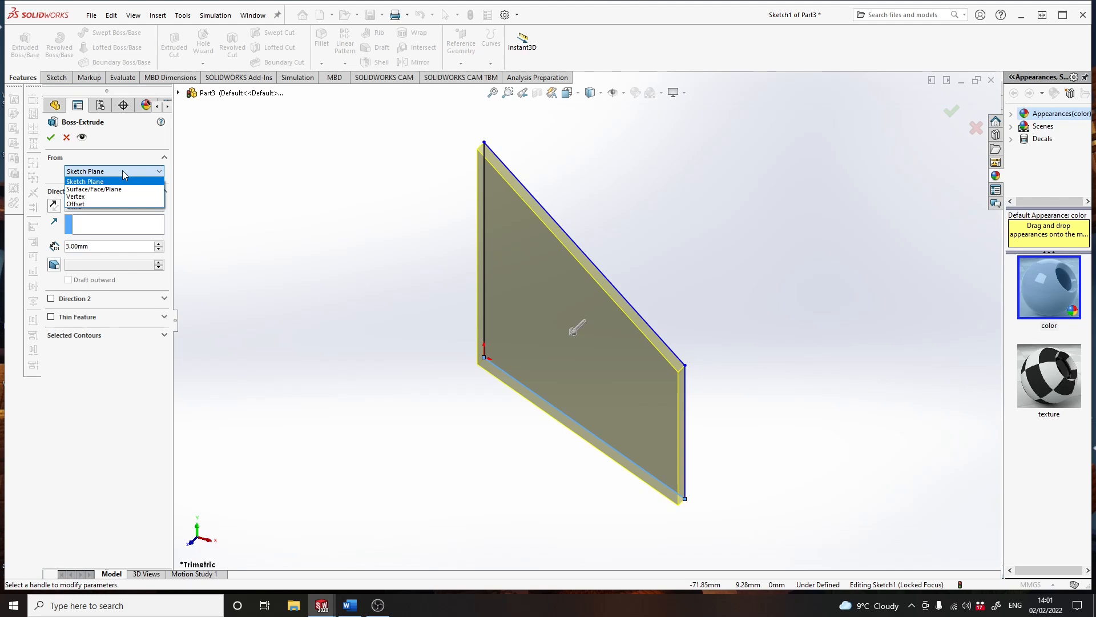
left_click(123, 171)
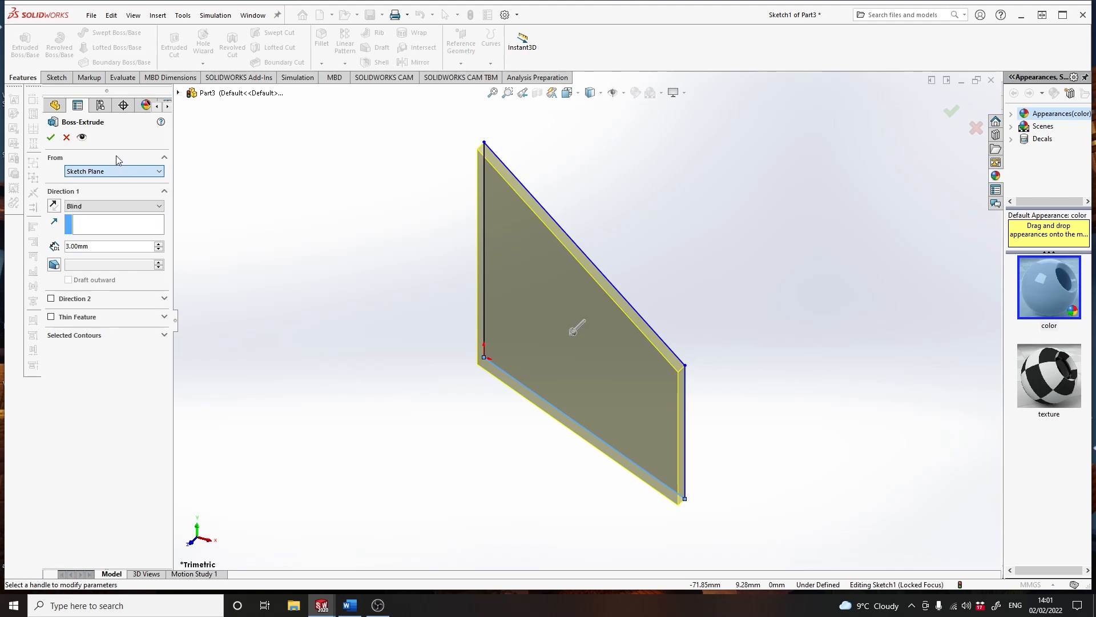
left_click(91, 206)
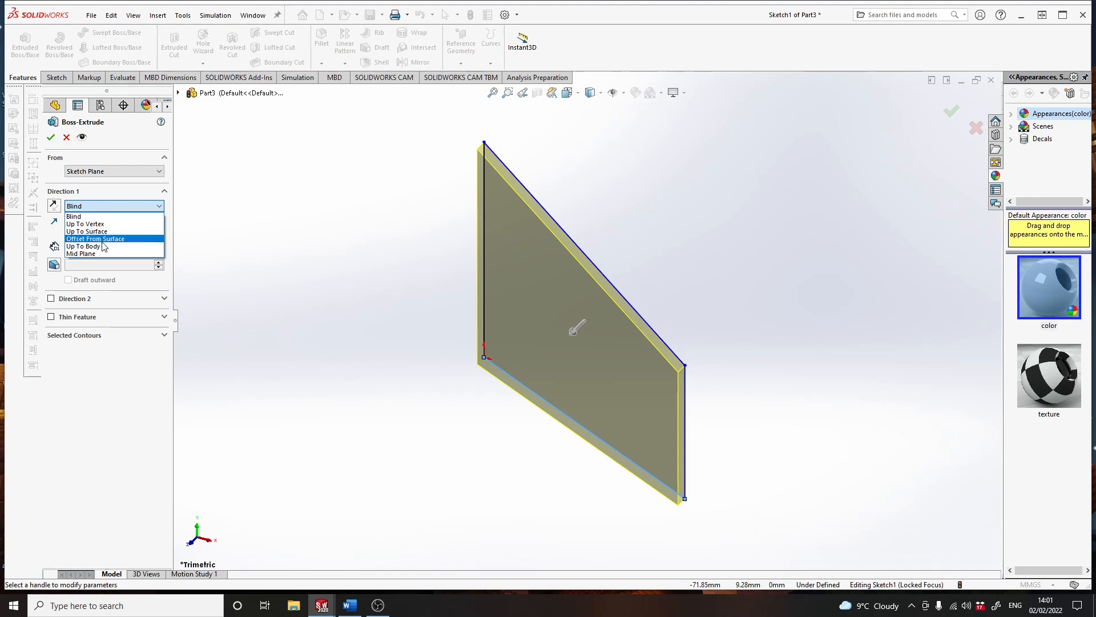
left_click(83, 254)
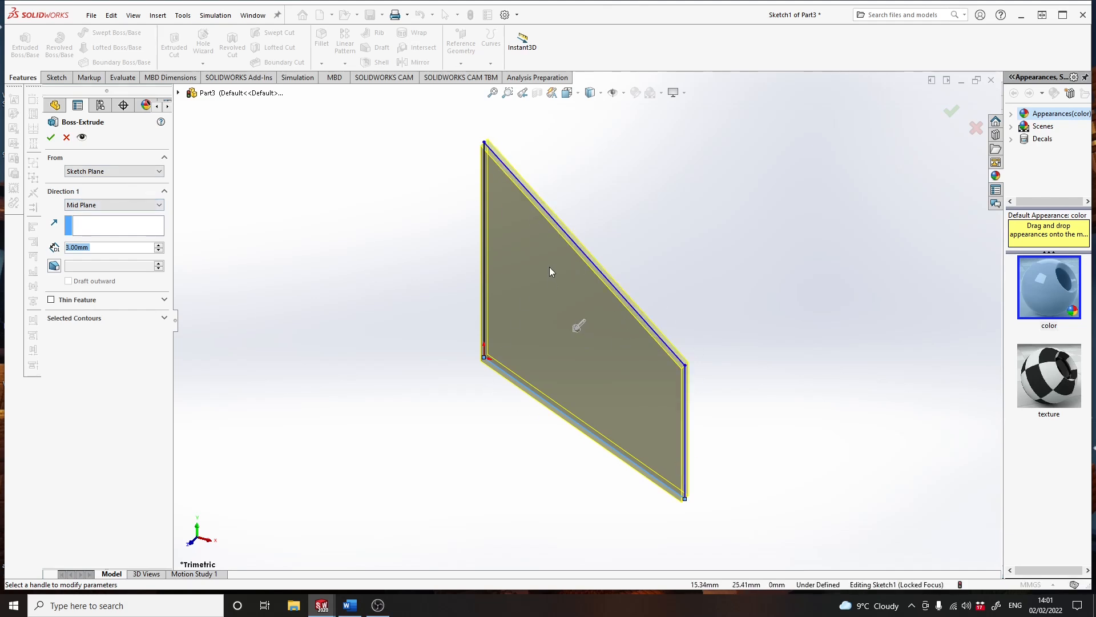
left_click(50, 138)
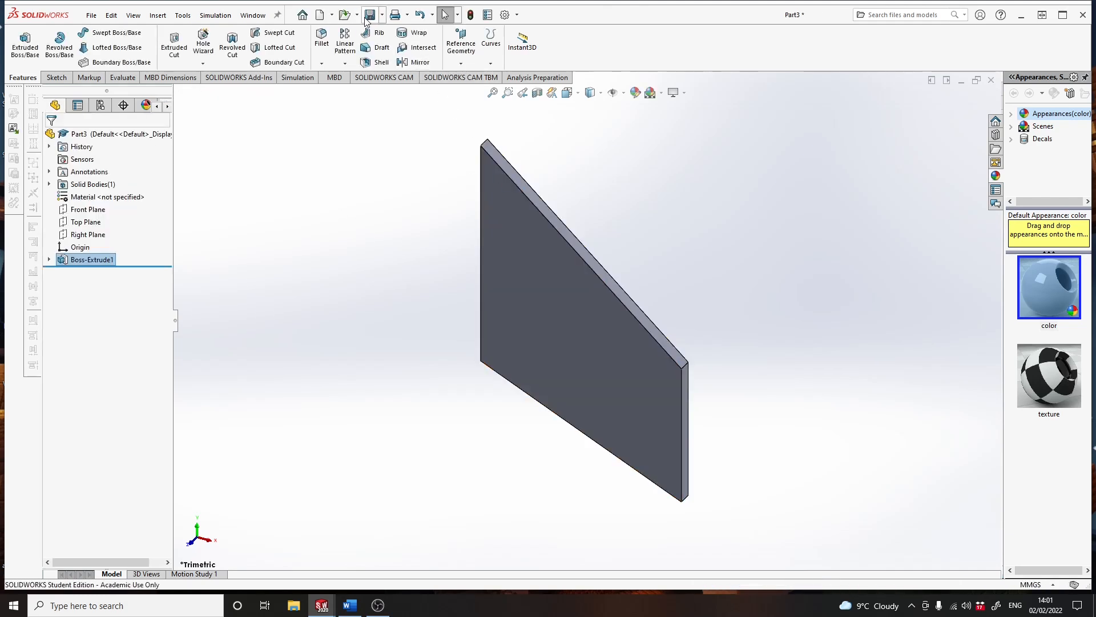
- Save the plate as a part named Fin in the Solidworks folder
left_click(370, 16)
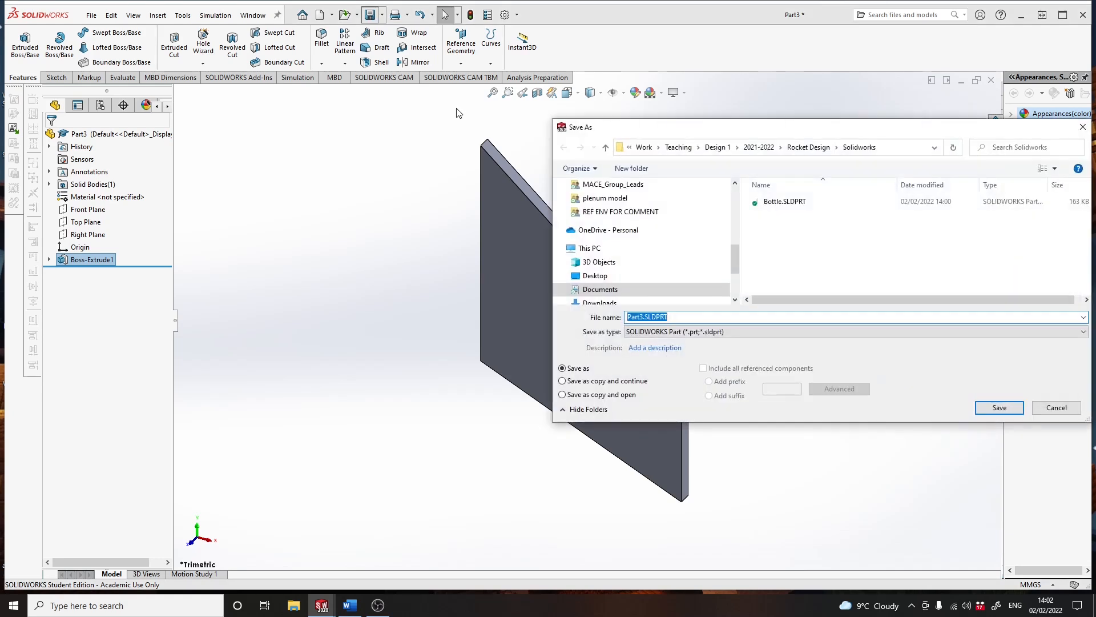
type("Fin")
key("Return")
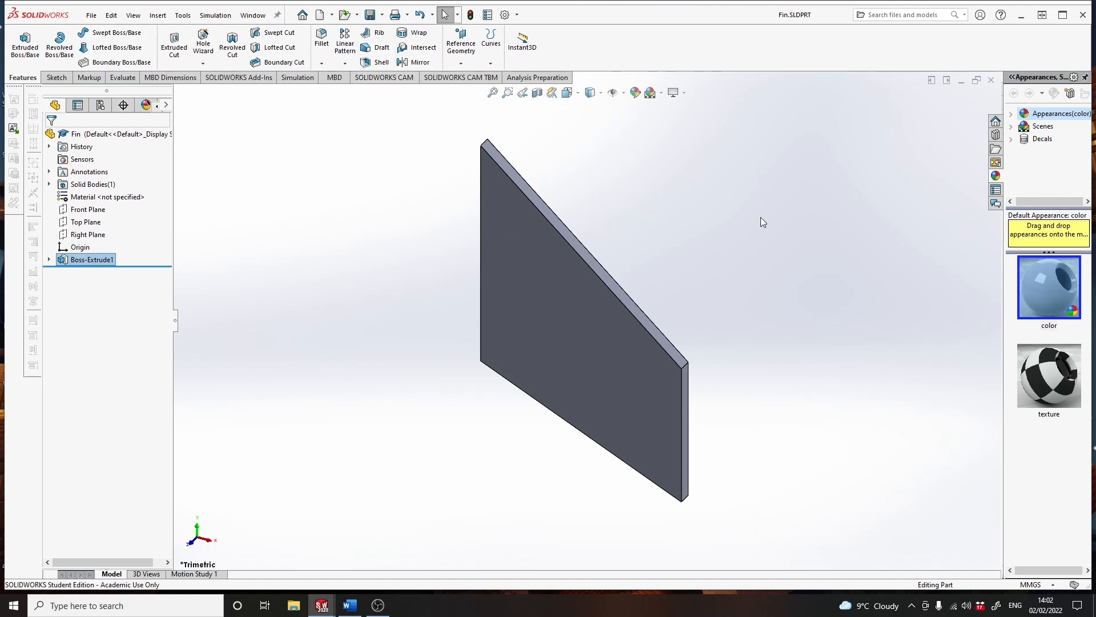
- Create another new part document and start a sketch on the Front Plane
left_click(319, 15)
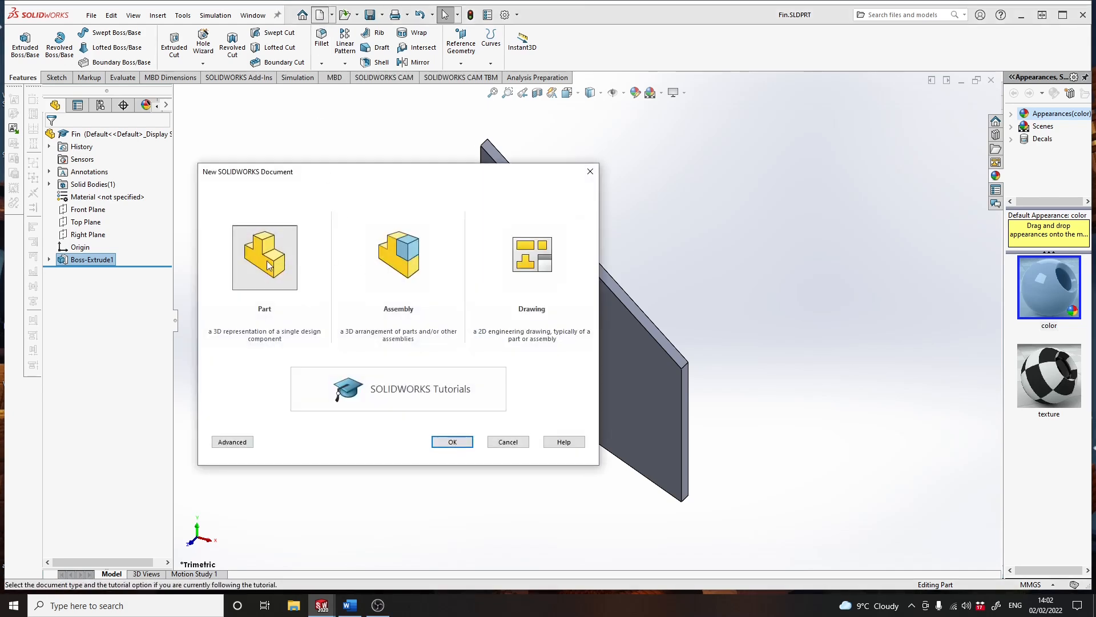
left_click(460, 443)
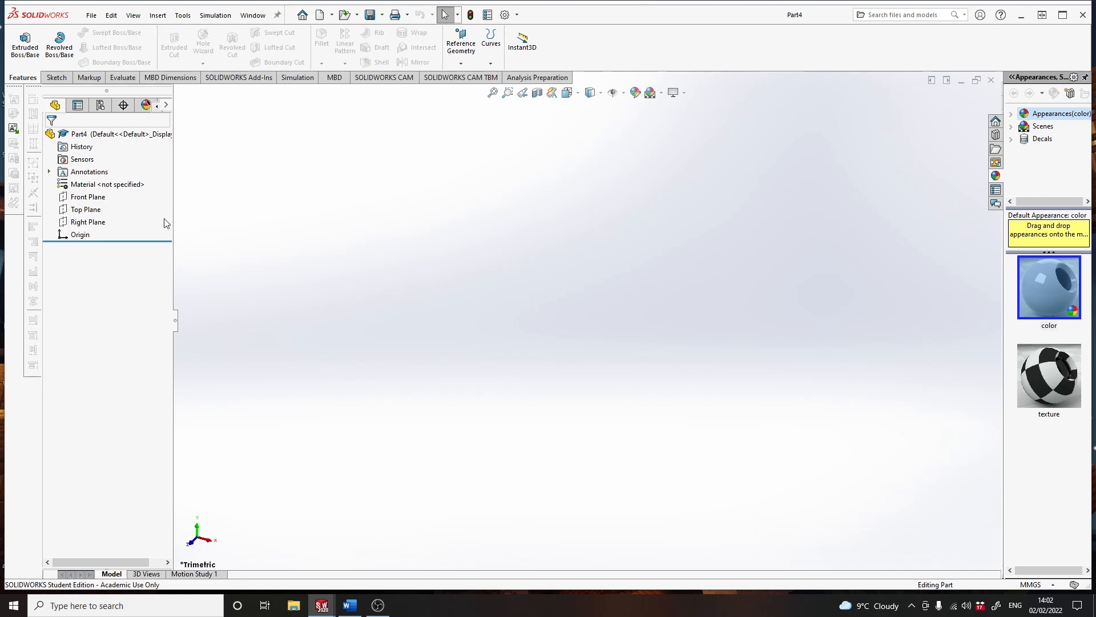
left_click(89, 198)
left_click(95, 183)
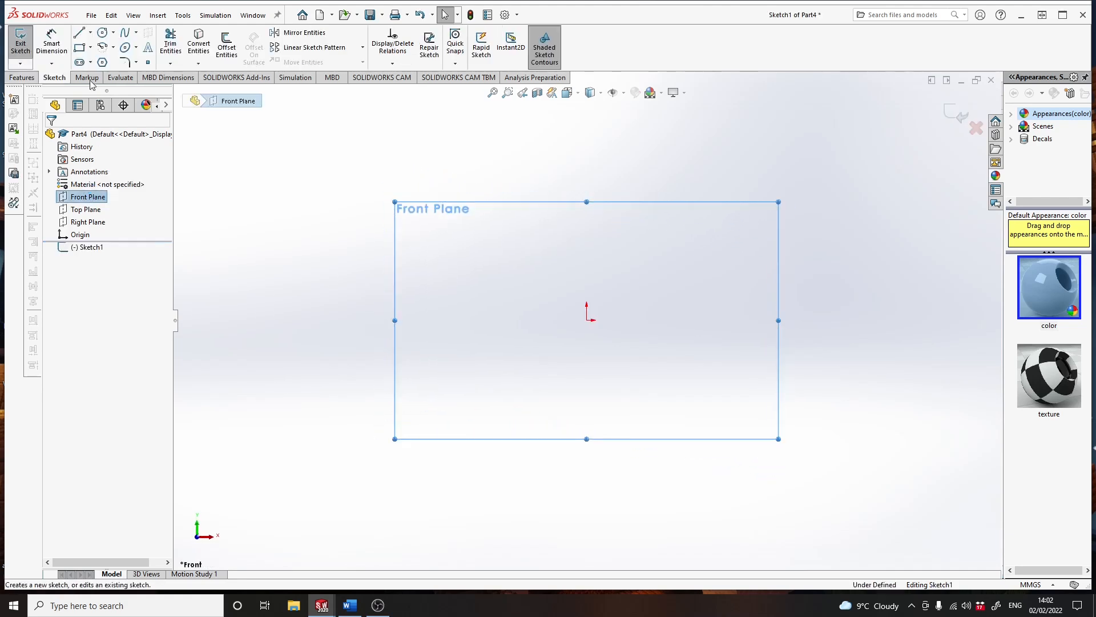
- Sketch a vertical centerline about 53 mm long upward from the origin and close the sketch
left_click(91, 34)
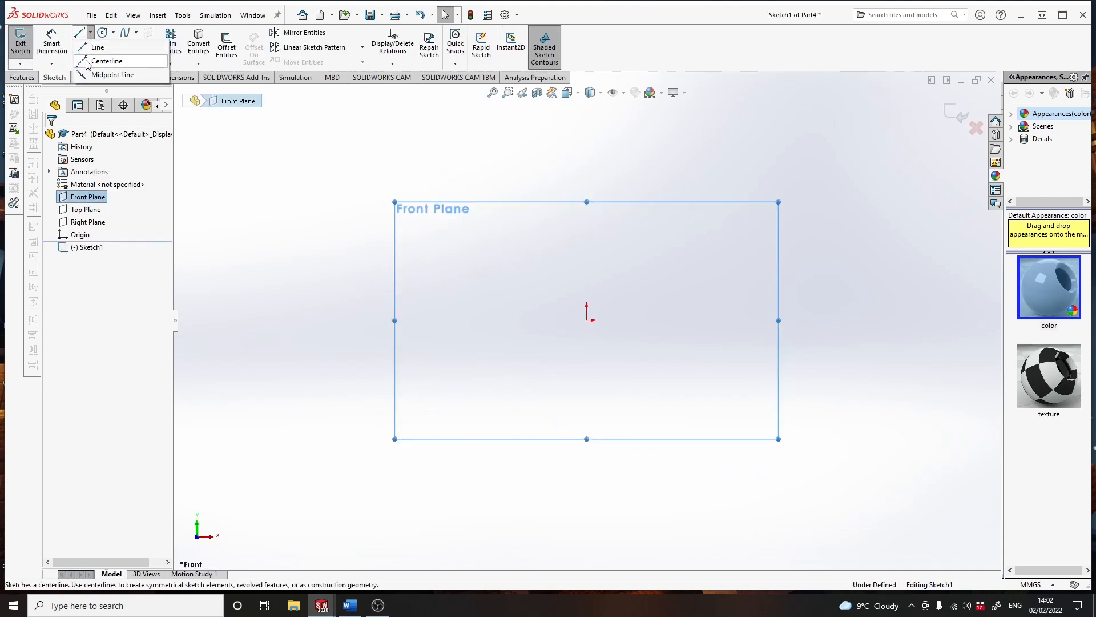
left_click(97, 61)
left_click(586, 320)
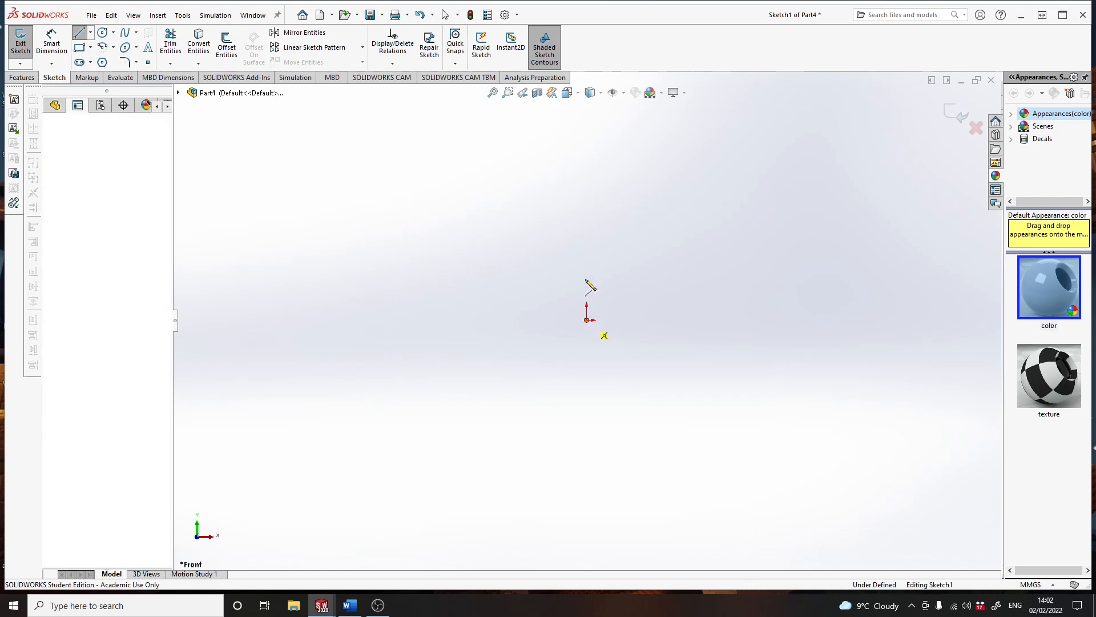
left_click(586, 206)
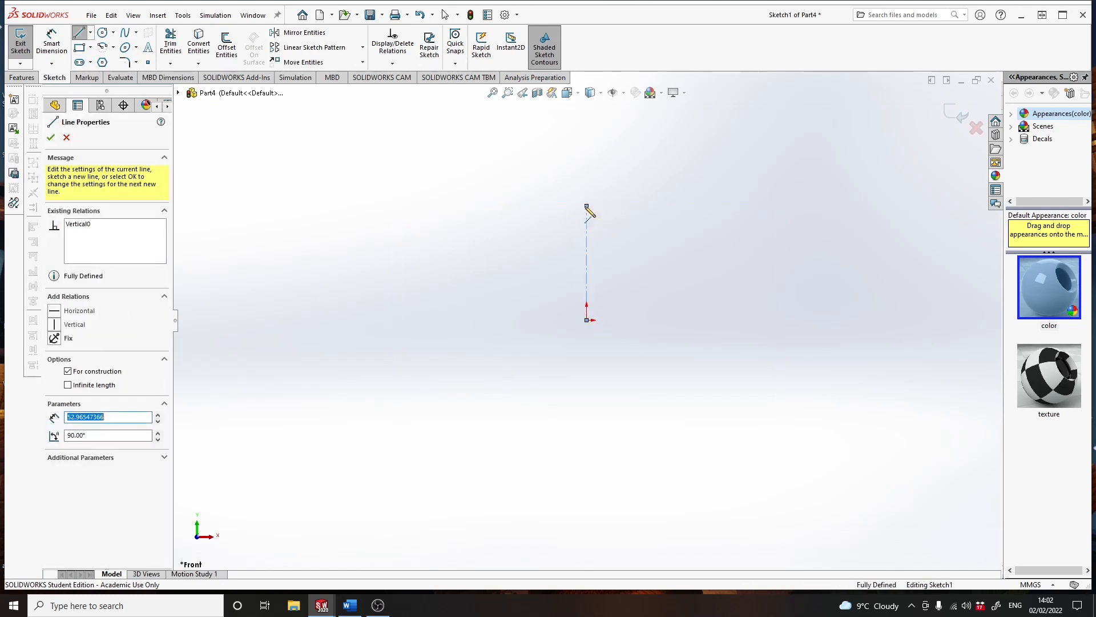
key("Escape")
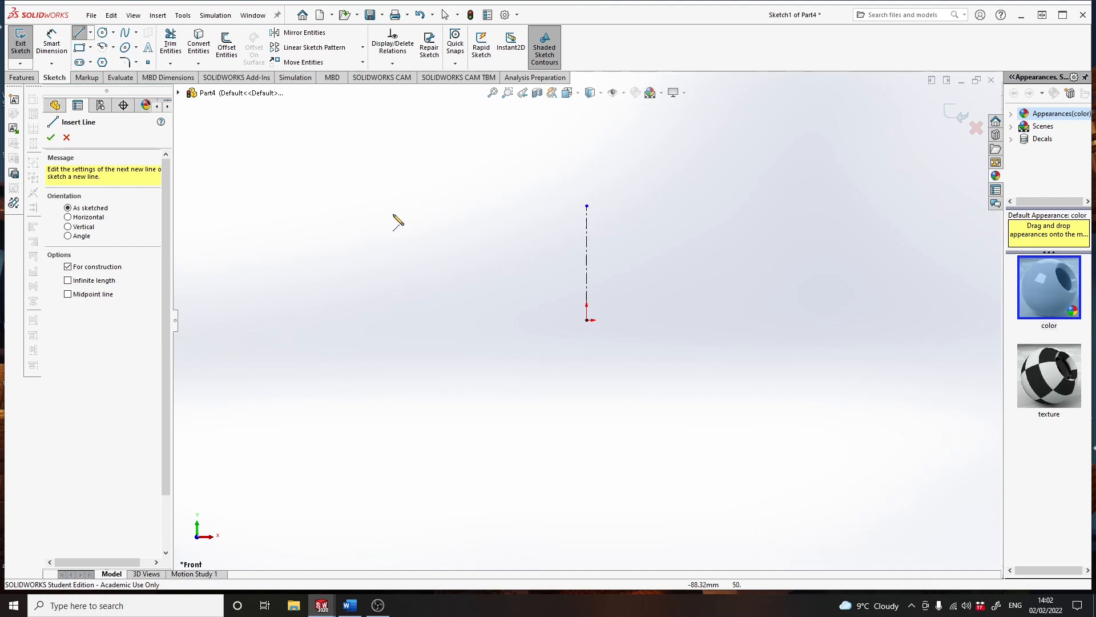
left_click(51, 137)
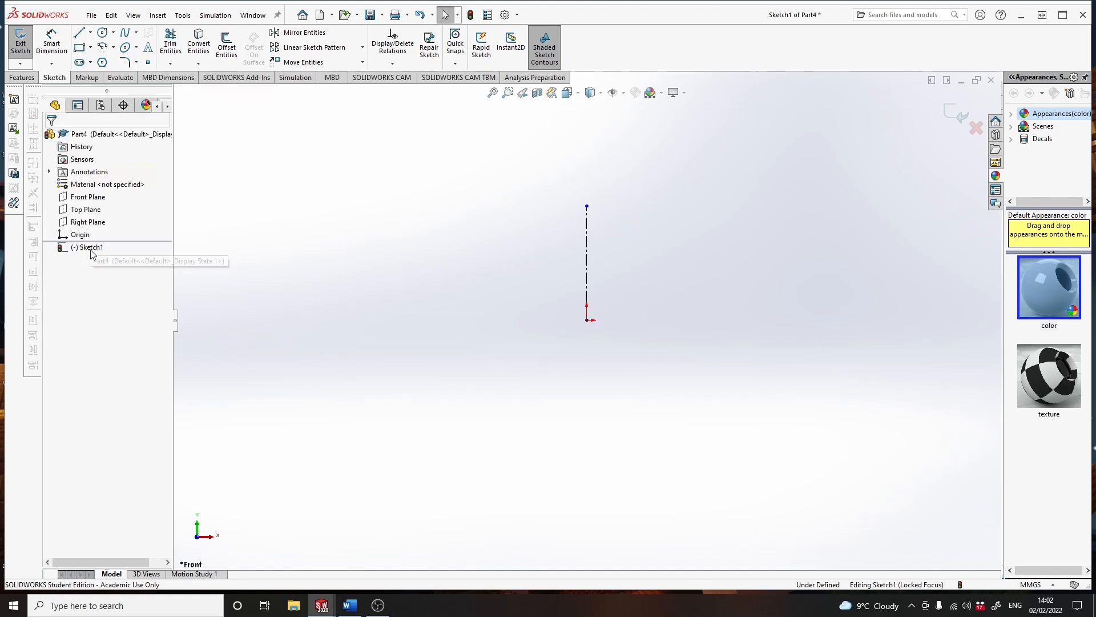
left_click(952, 112)
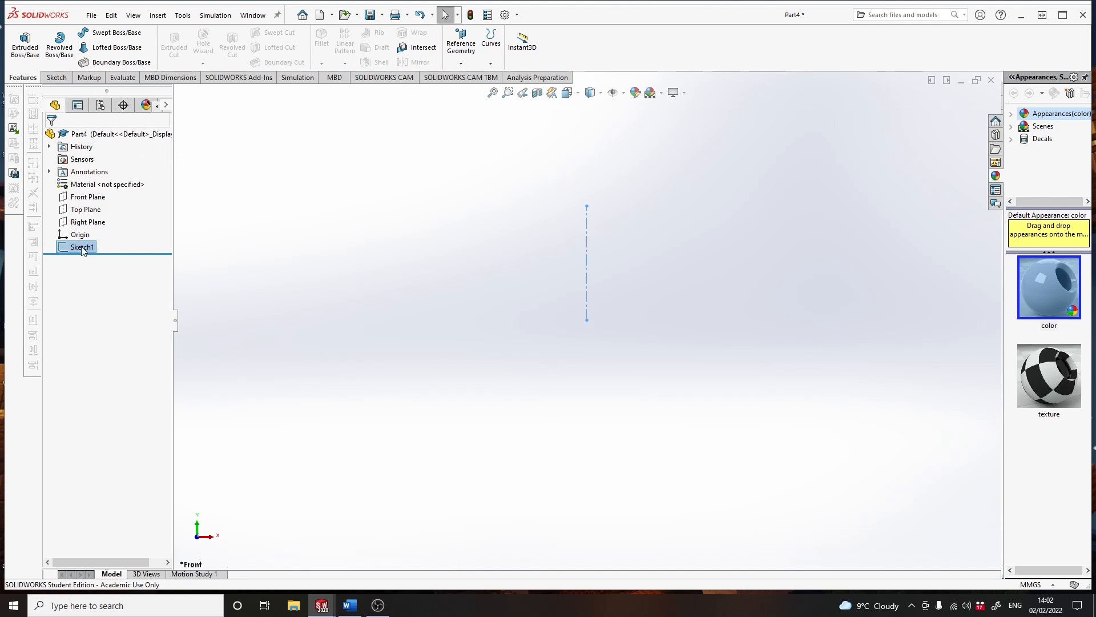
- Start a second sketch on the Front Plane and draw a two-point spline from the origin about 47 mm up the centerline
right_click(84, 200)
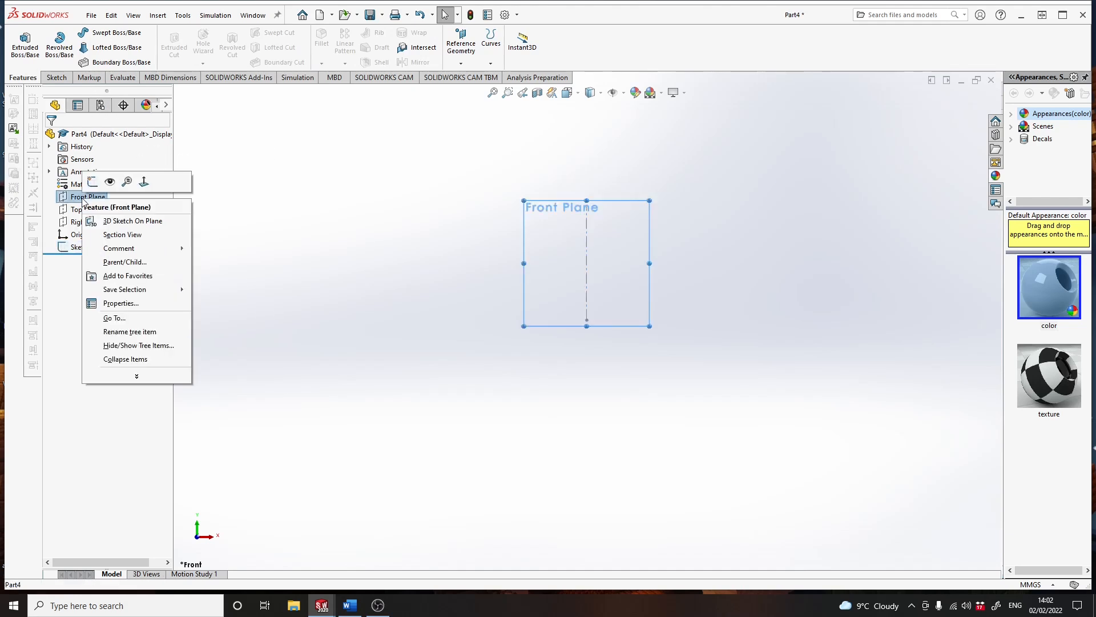
left_click(93, 182)
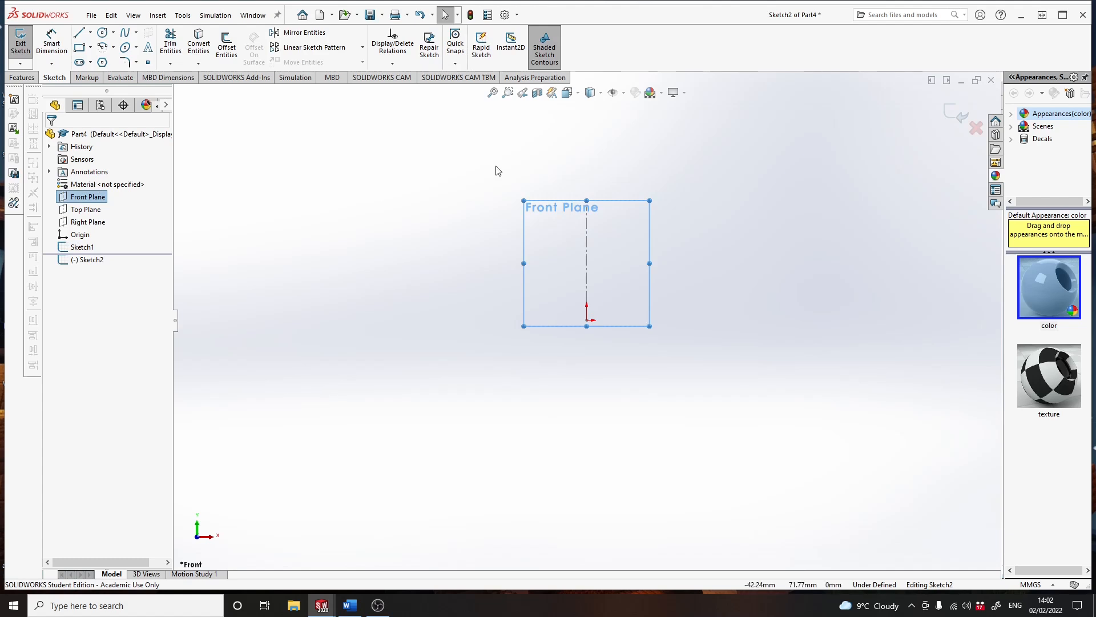
left_click(126, 35)
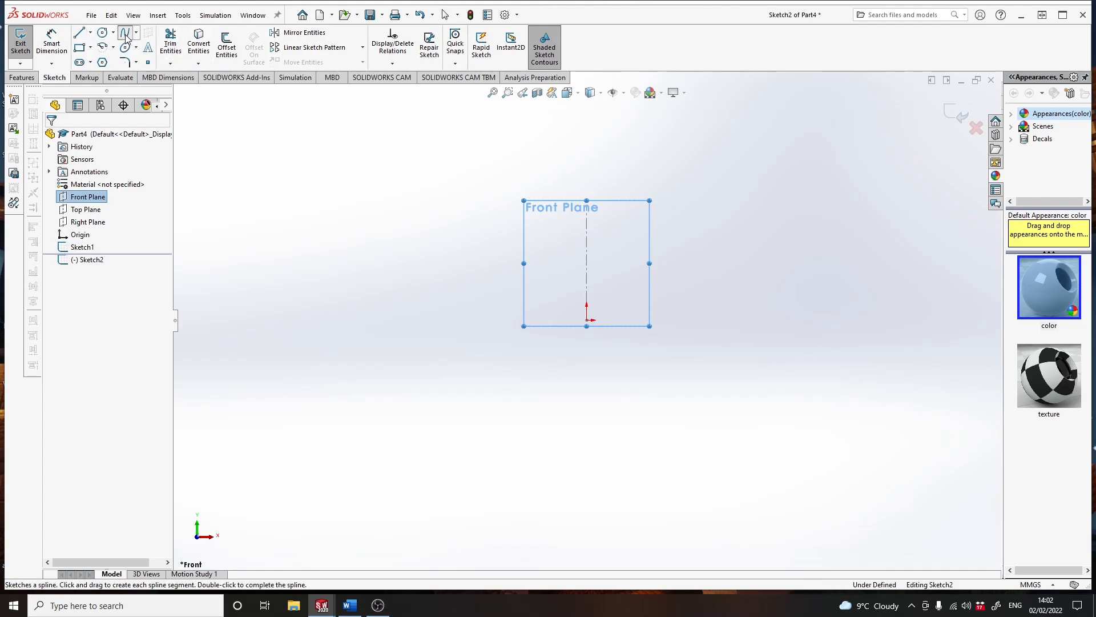
left_click(587, 321)
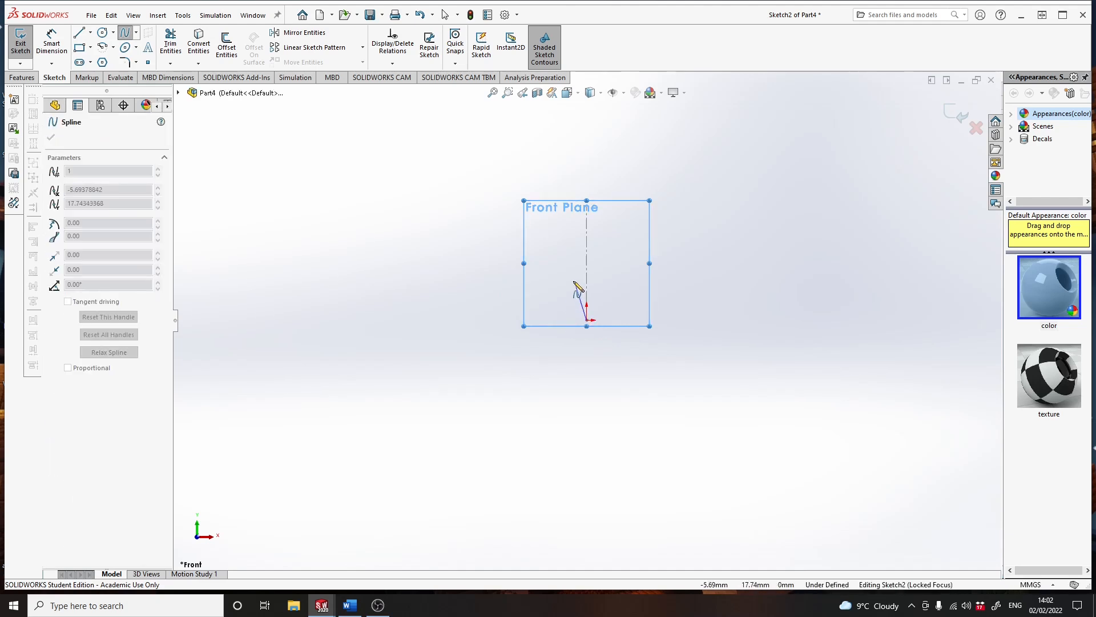
left_click(587, 219)
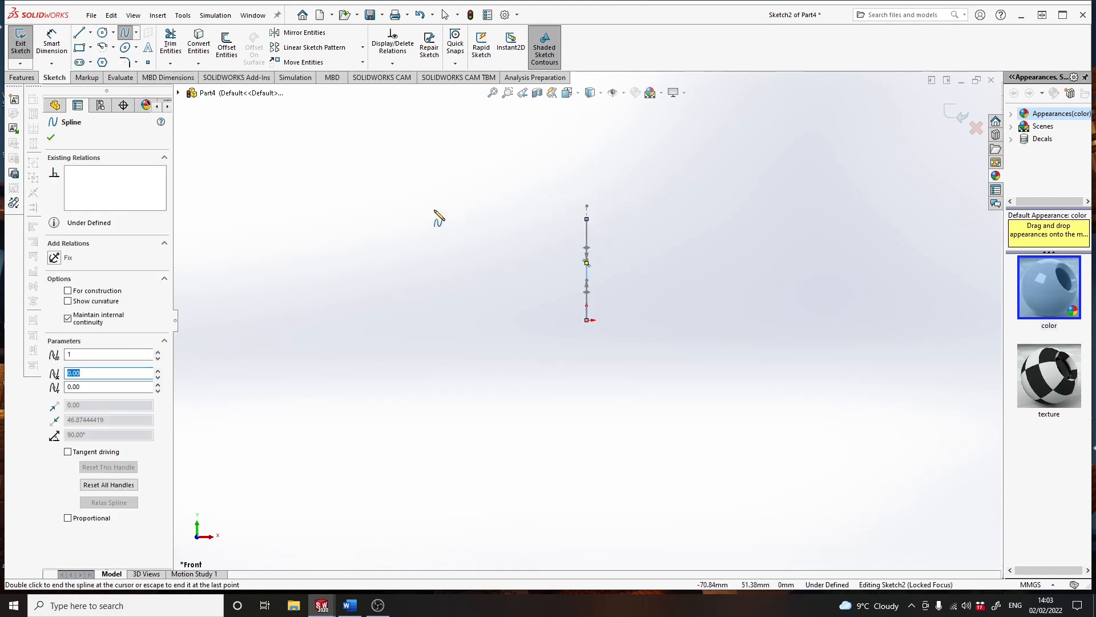
- Bend the spline into an arc bulging to the left of the centerline by pulling out its end tangent handles
left_click(126, 34)
left_click_drag(588, 263, 541, 247)
left_click_drag(555, 290, 542, 310)
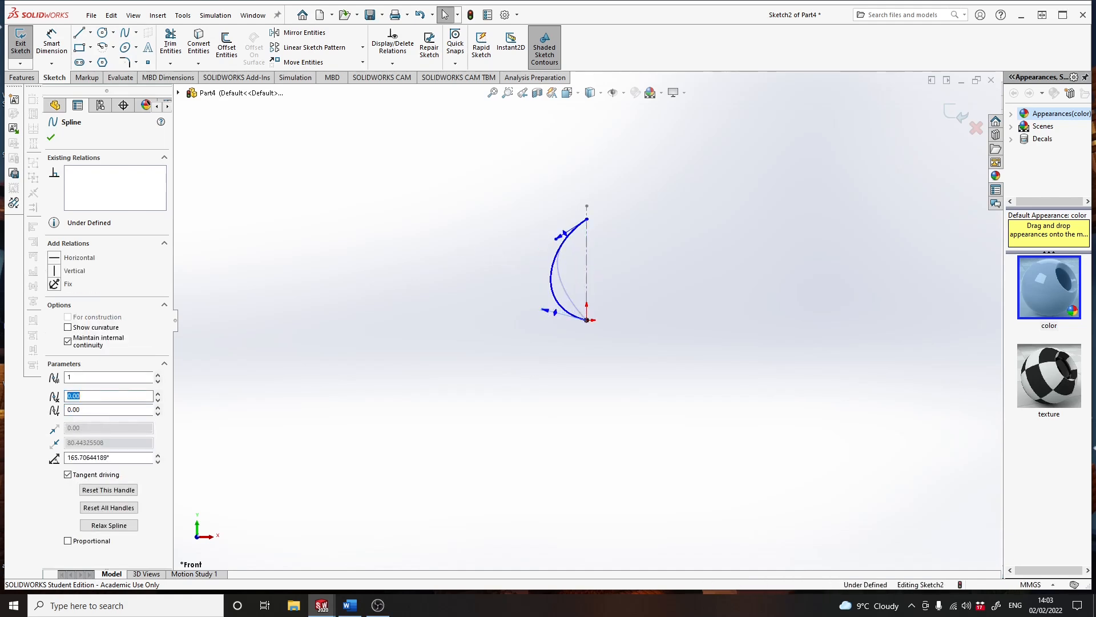
- Dimension the vertical distance between the spline's two endpoints as 60 mm
left_click(52, 42)
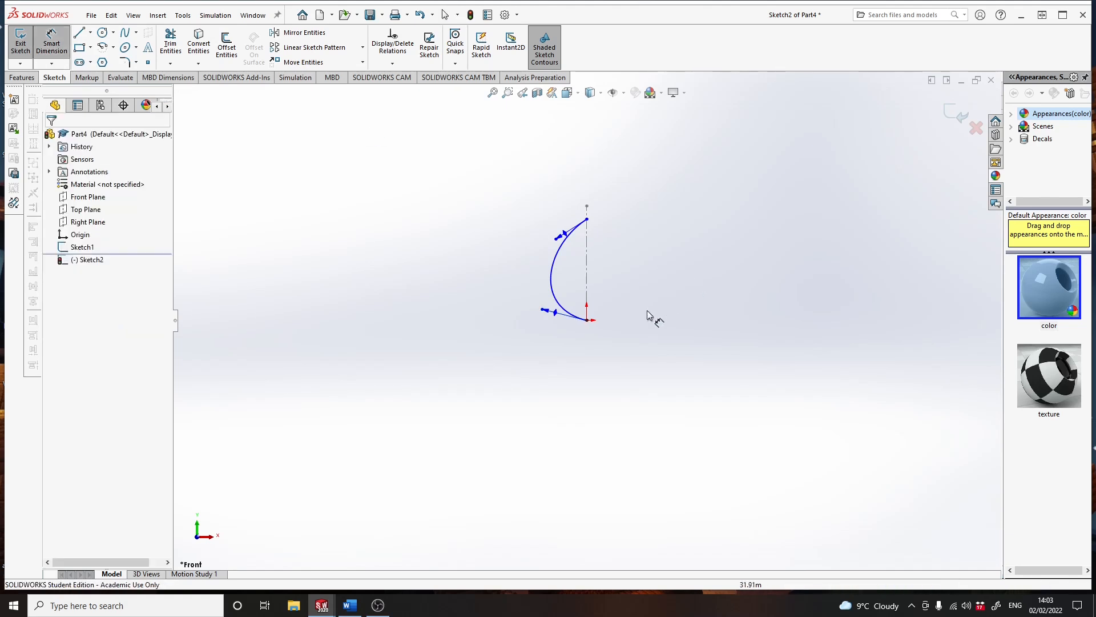
left_click(587, 321)
left_click(587, 220)
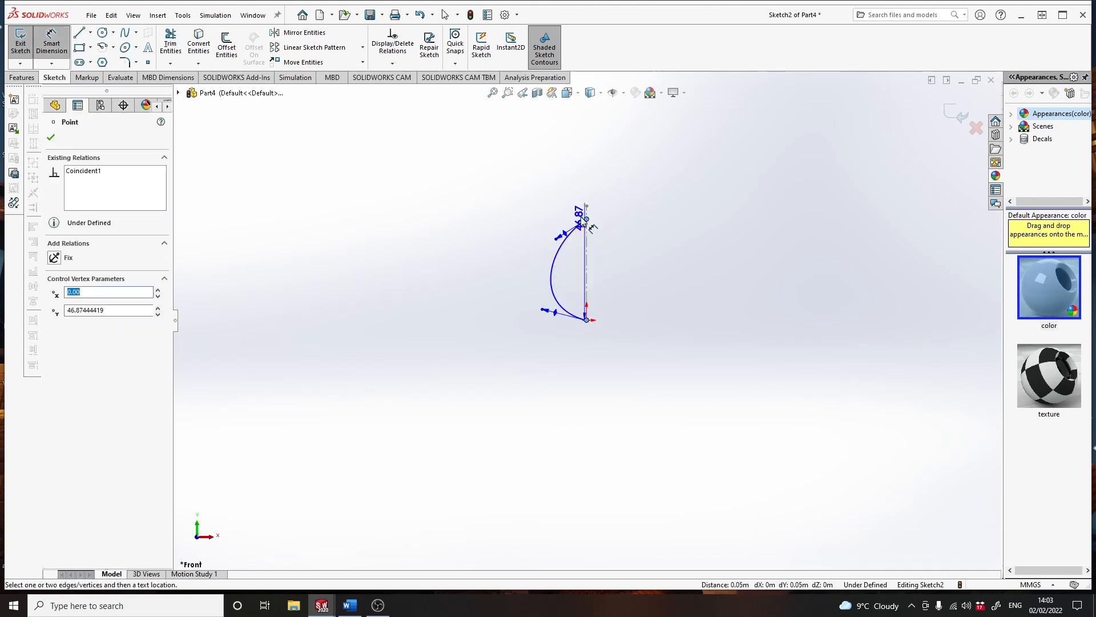
left_click(455, 268)
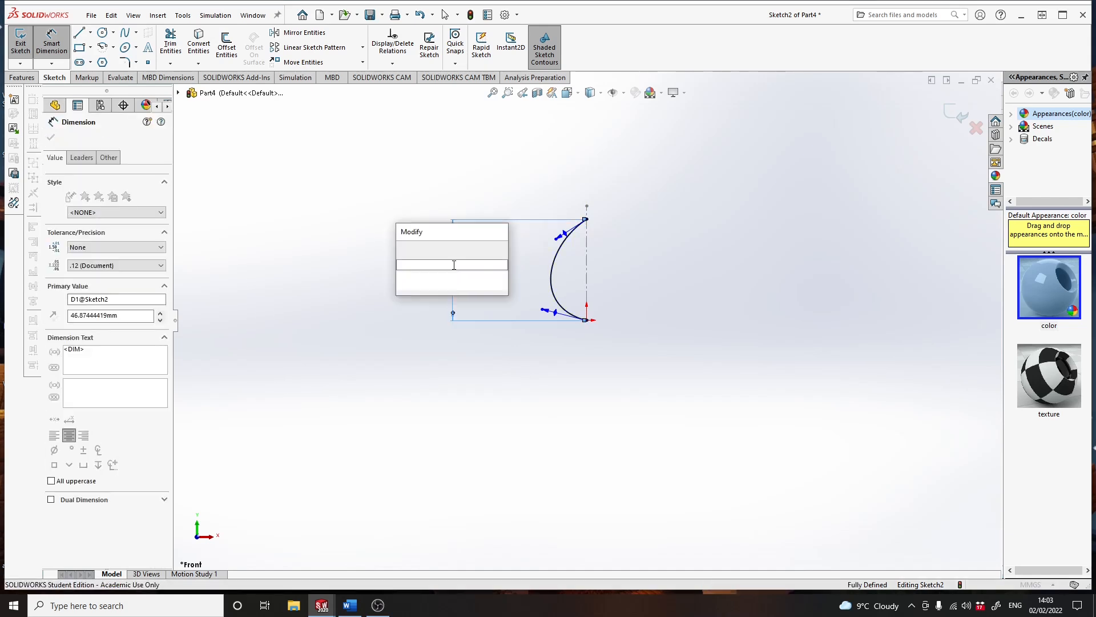
type("60")
key("Return")
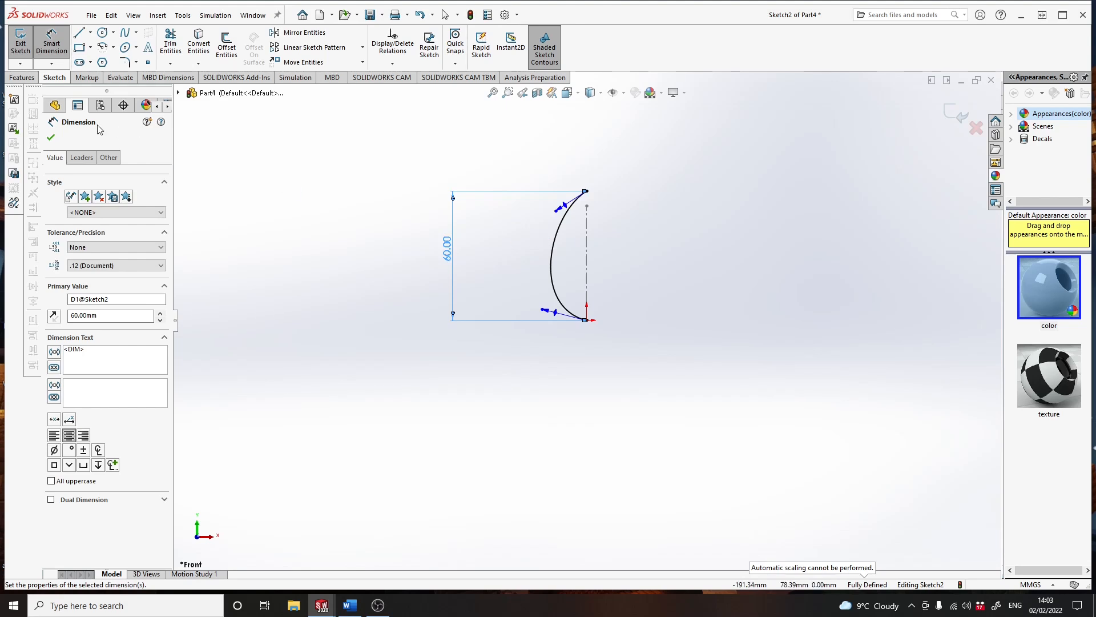
left_click(51, 137)
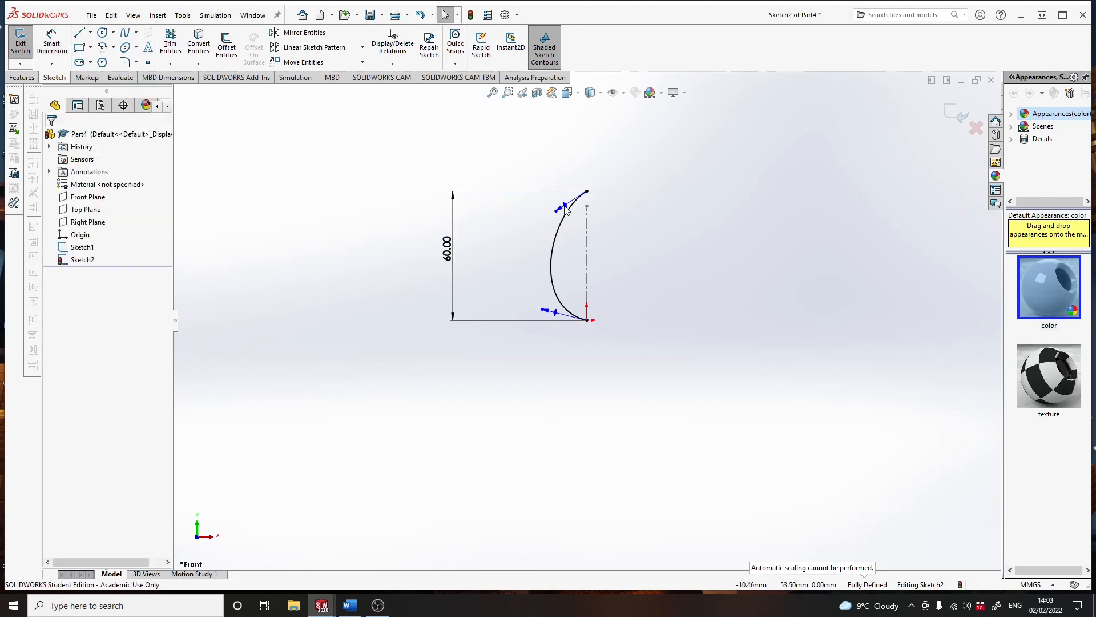
- Make both of the spline's end tangent handles horizontal and lengthen the lower one so the curve bulges further out near its base
left_click(564, 207)
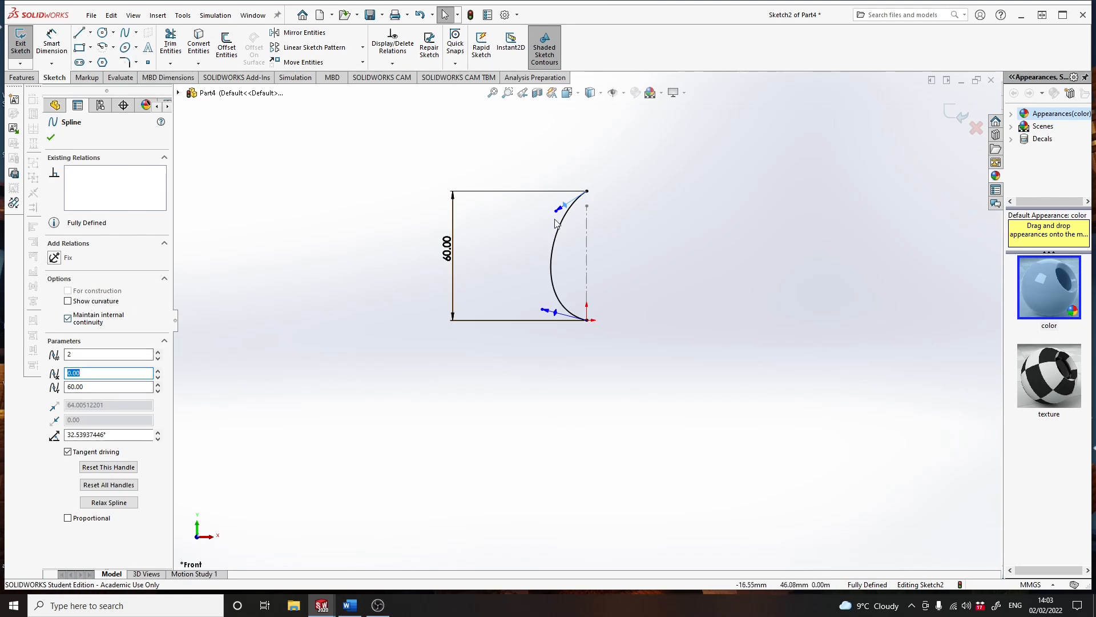
left_click(561, 210)
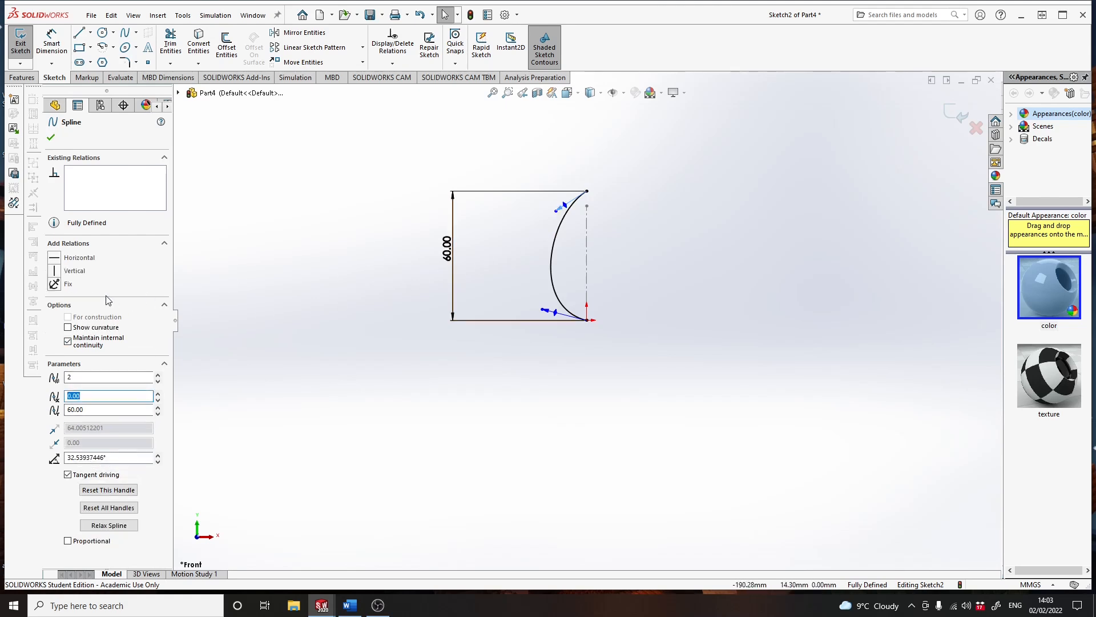
left_click(57, 257)
left_click(559, 315)
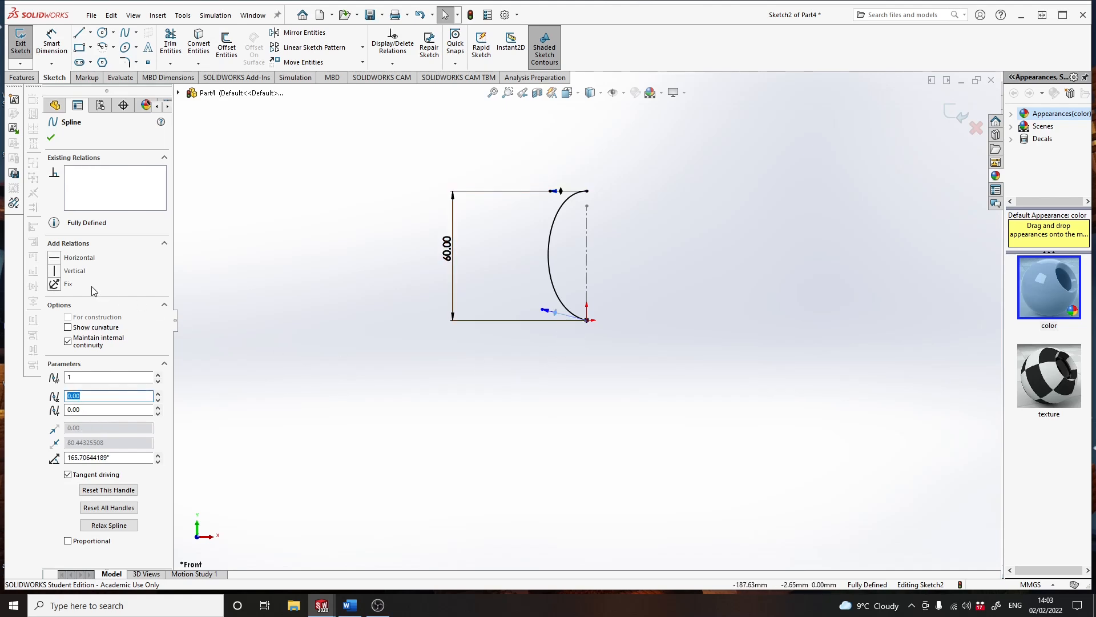
left_click(57, 258)
left_click(359, 284)
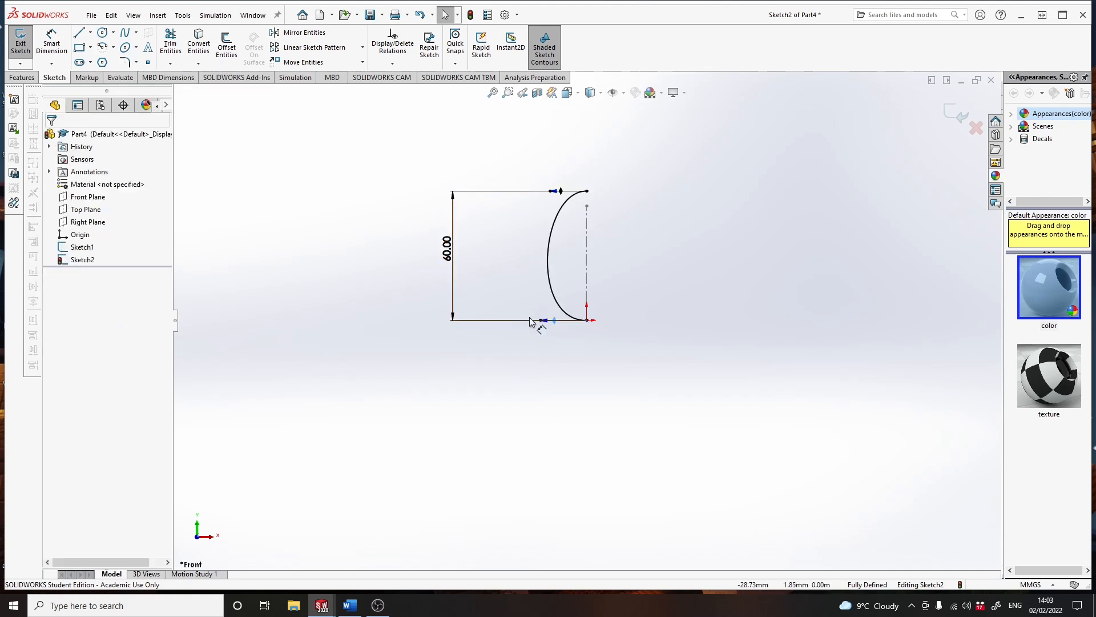
left_click_drag(542, 320, 511, 319)
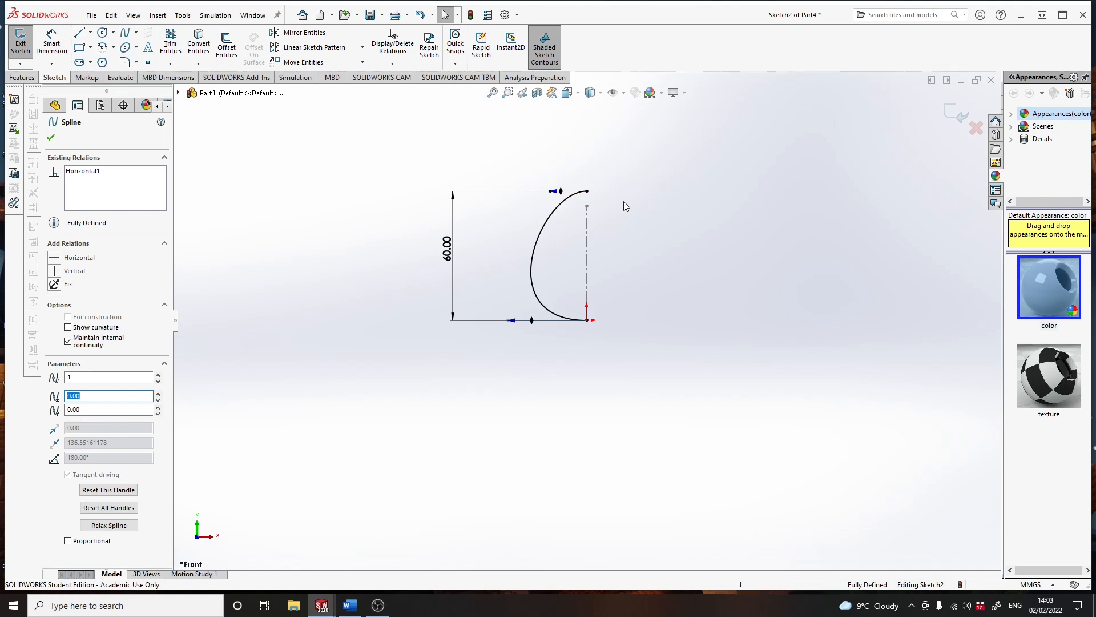
left_click(587, 207)
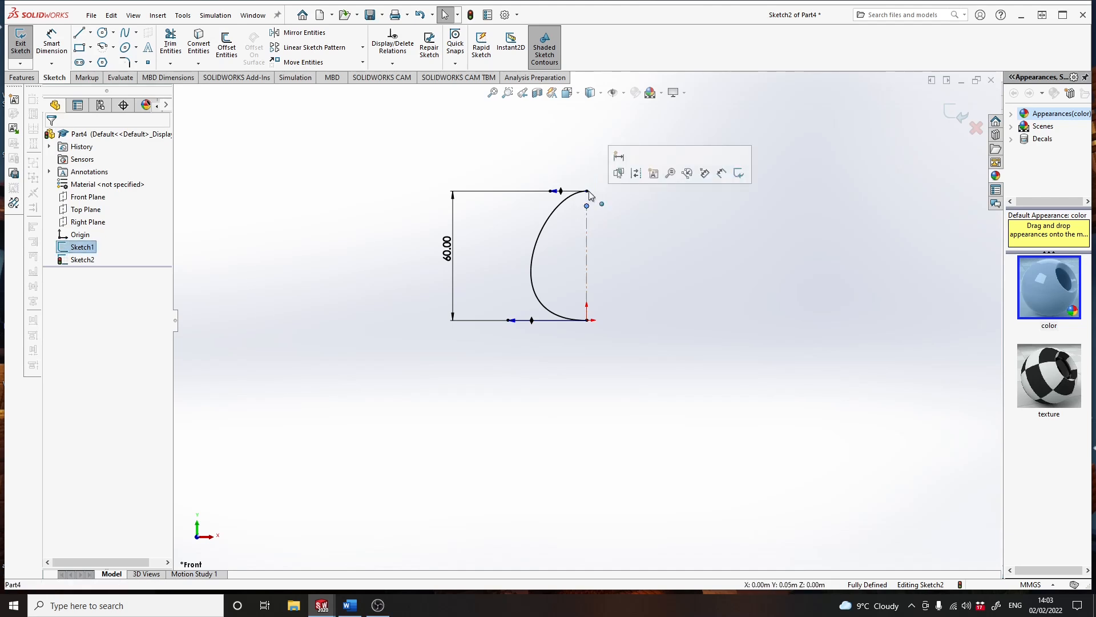
left_click(586, 193)
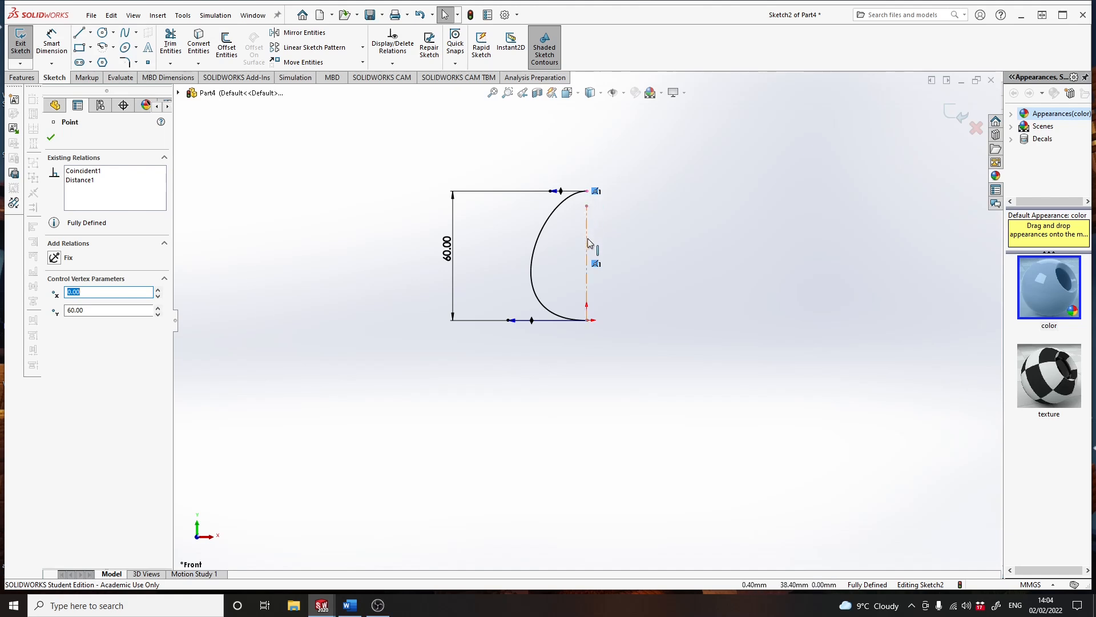
left_click(670, 206)
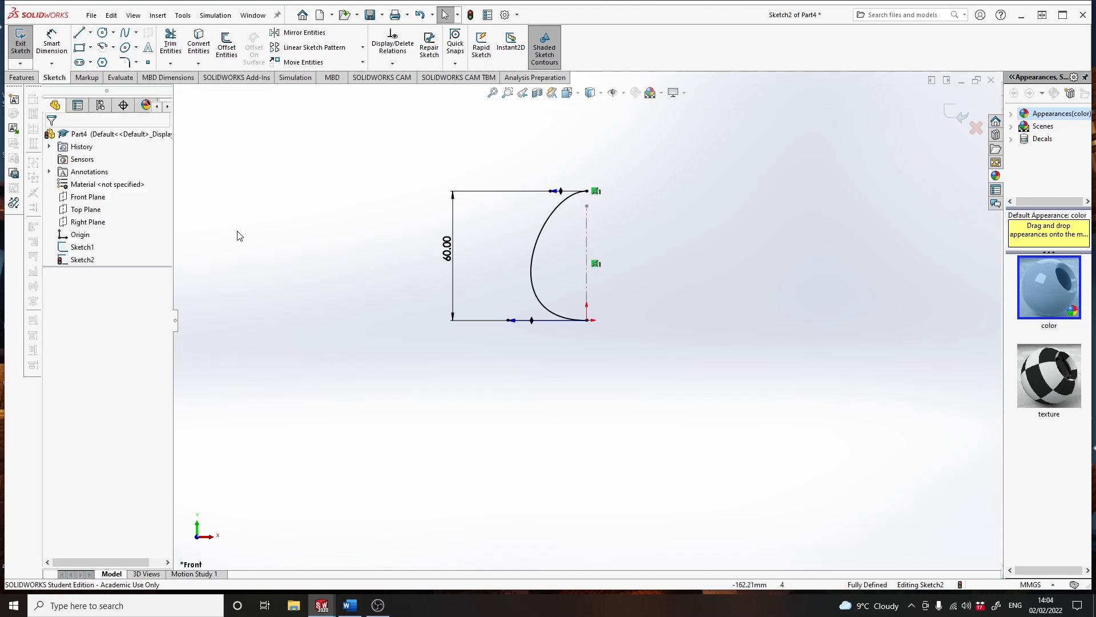
- Revolve the spline profile 360 degrees about the vertical centerline into a solid, letting the open sketch be closed automatically
left_click(22, 78)
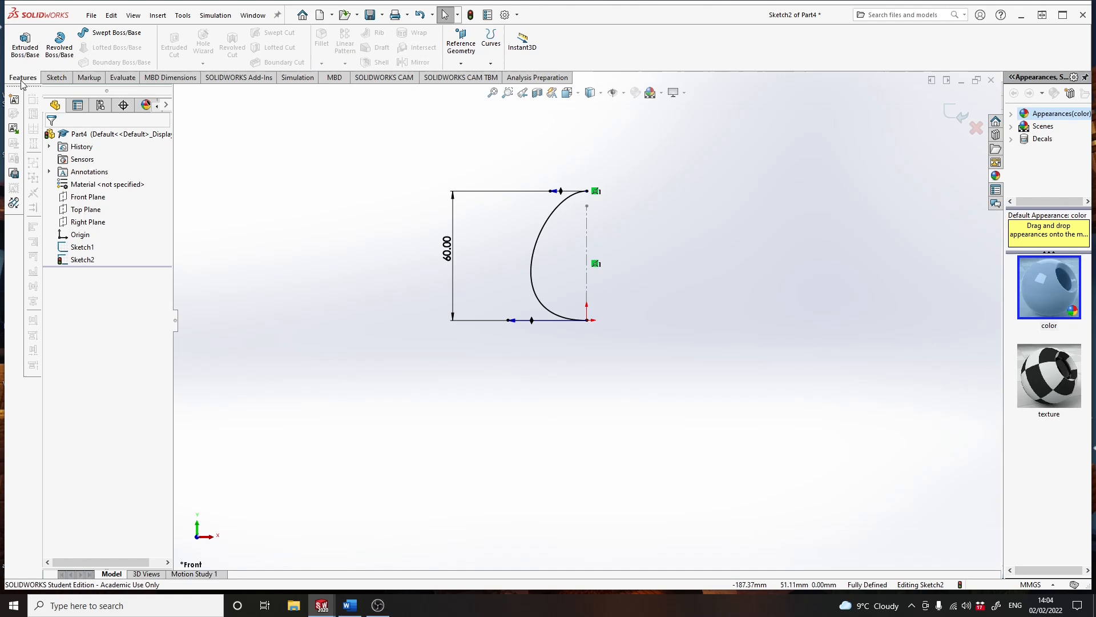
left_click(59, 48)
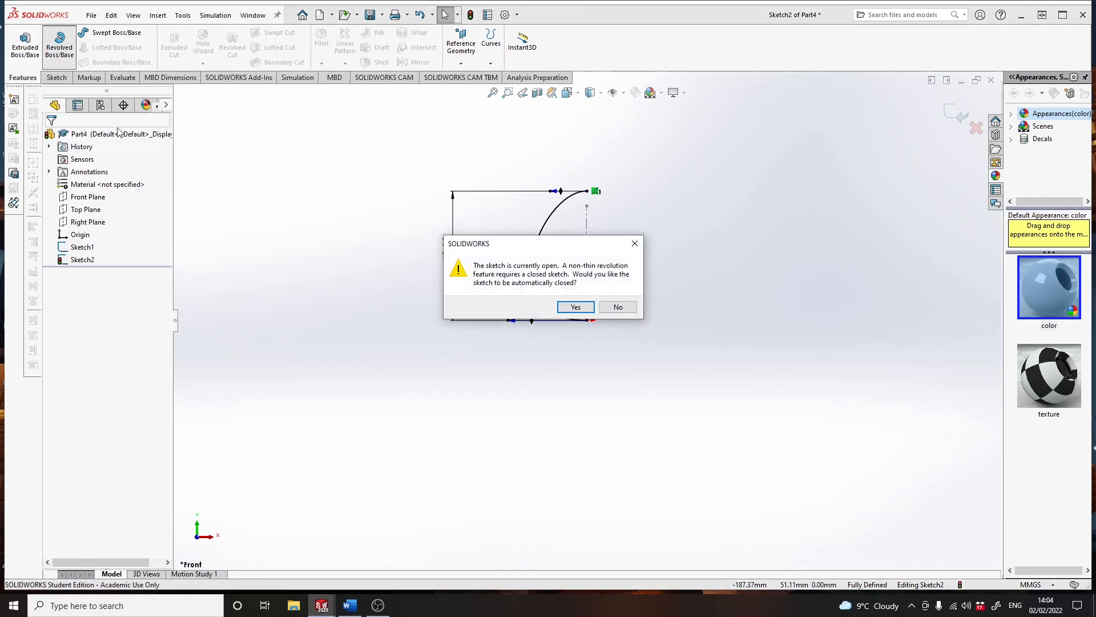
left_click(576, 307)
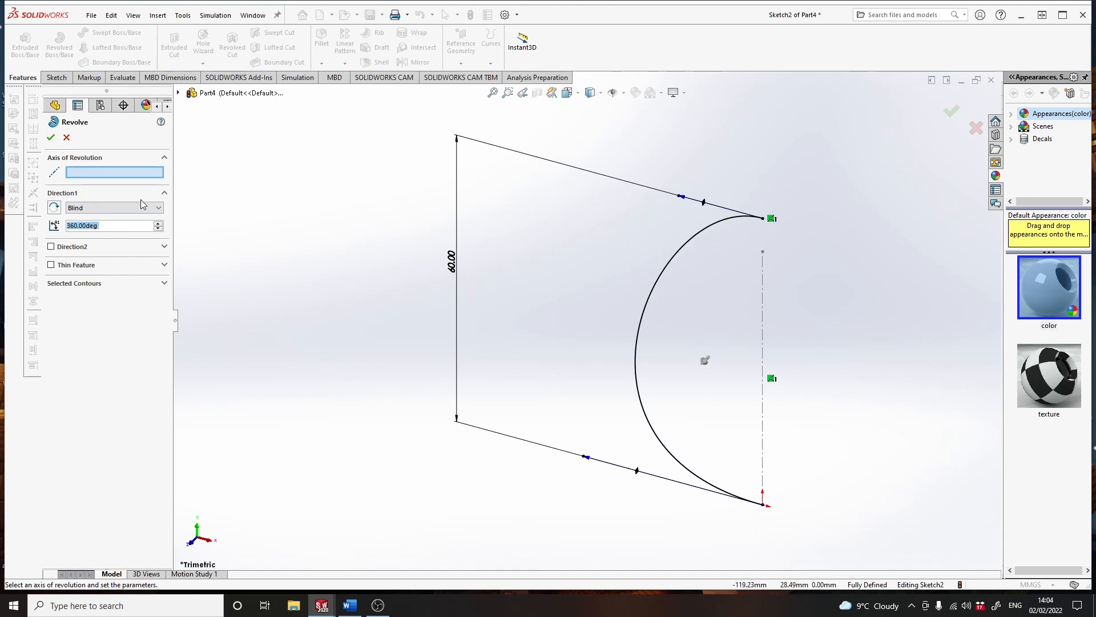
left_click(95, 176)
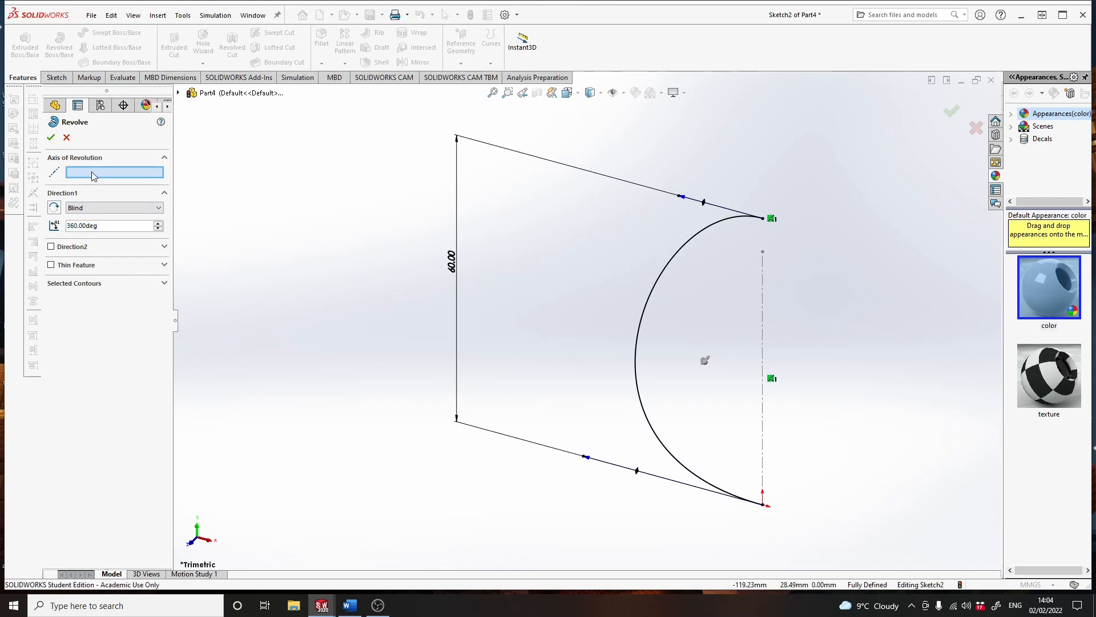
left_click(762, 421)
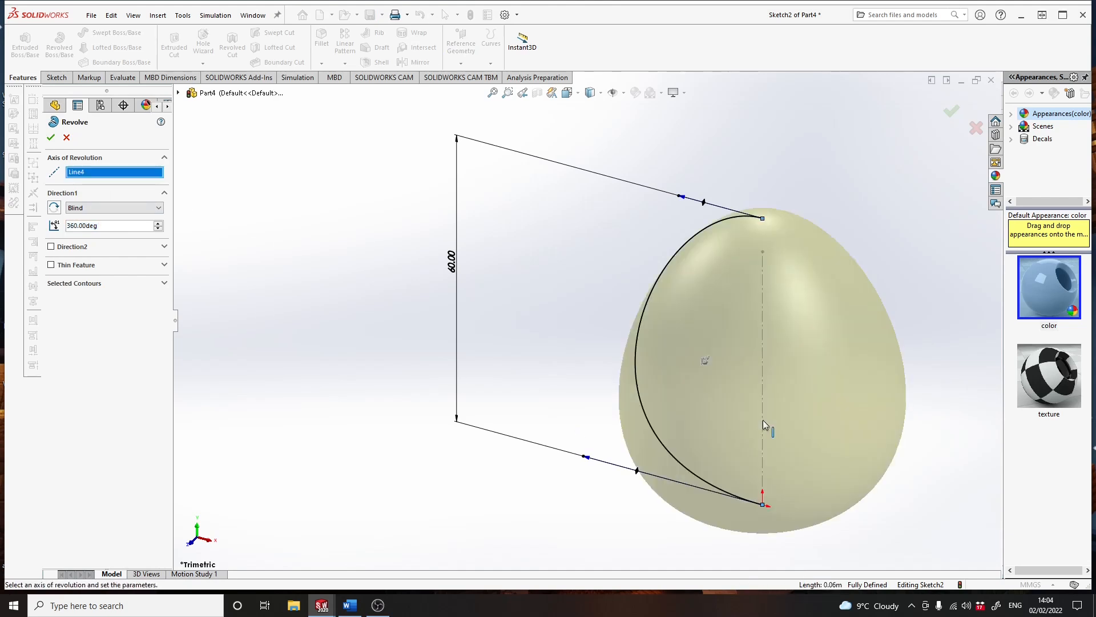
mouse_move(766, 426)
middle_mouse_down()
mouse_move(765, 340)
mouse_move(765, 387)
mouse_move(827, 386)
mouse_move(854, 280)
middle_mouse_up()
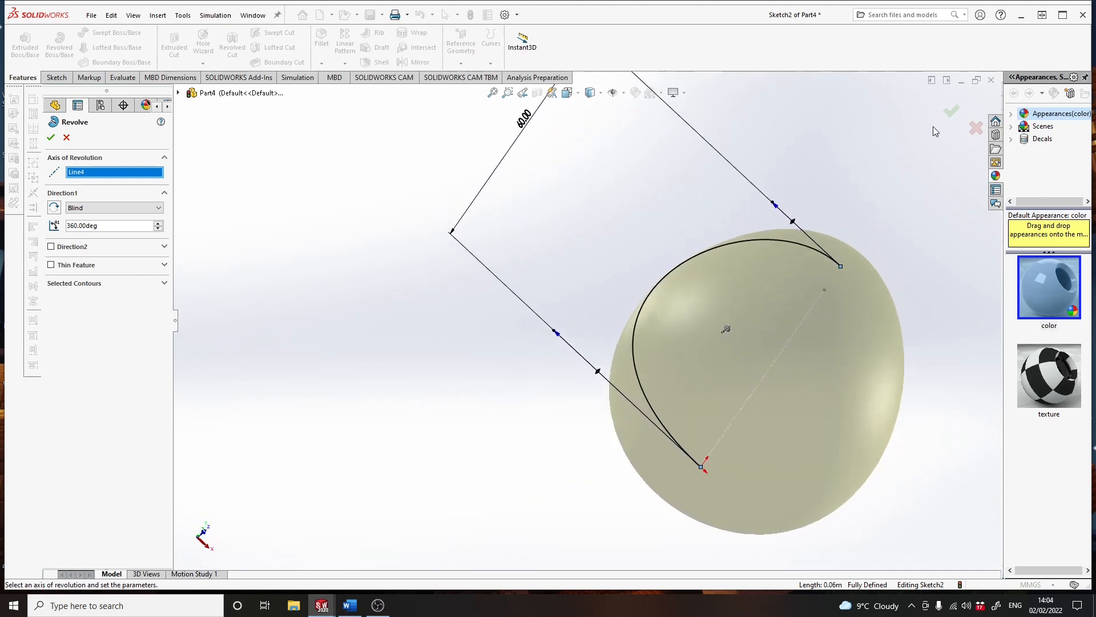
left_click(950, 113)
middle_click_drag(901, 381, 798, 413)
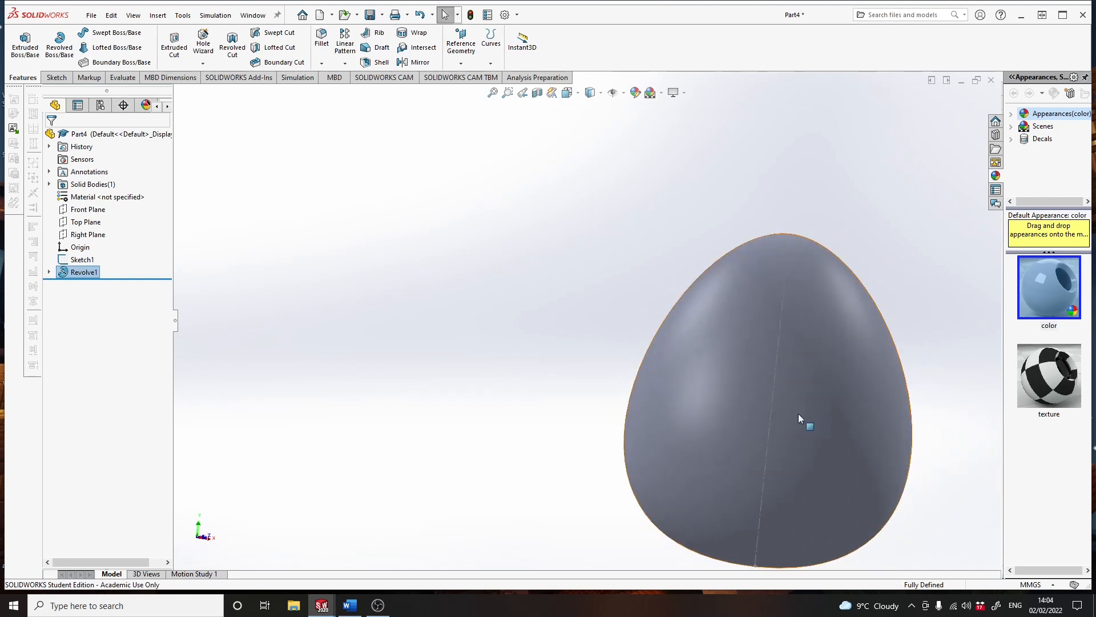
- Apply a light orange colour to the whole part
right_click(799, 376)
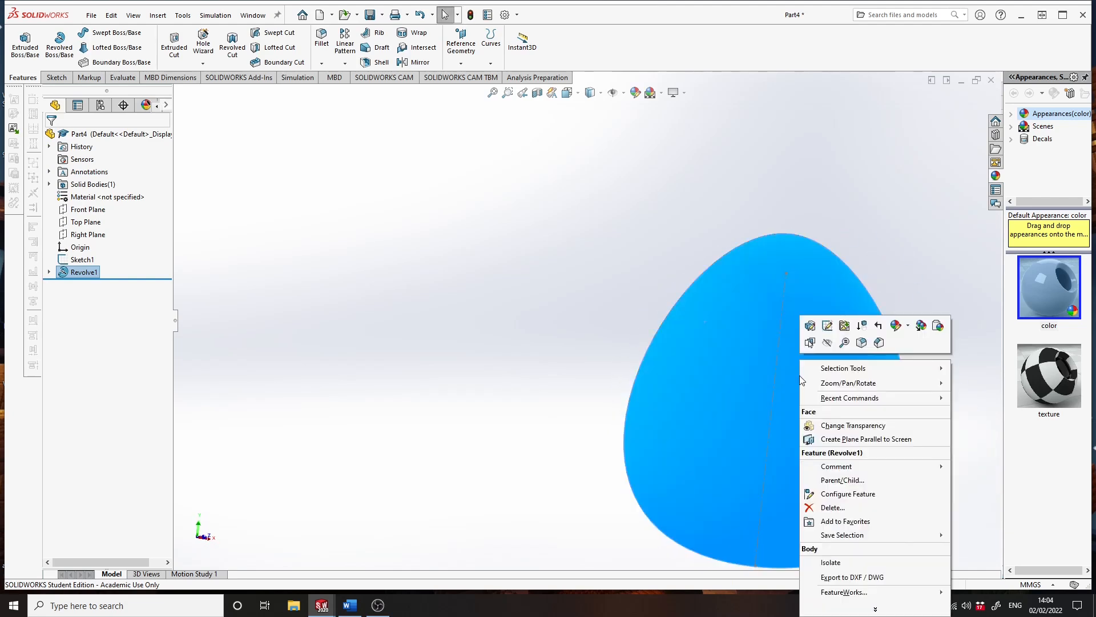
left_click(908, 328)
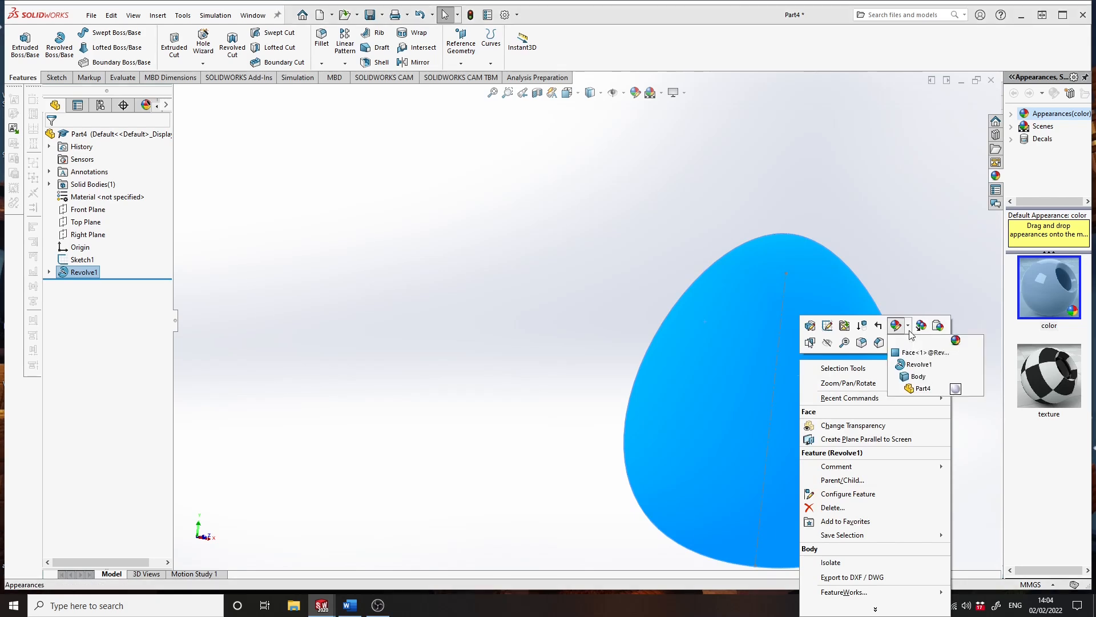
left_click(915, 389)
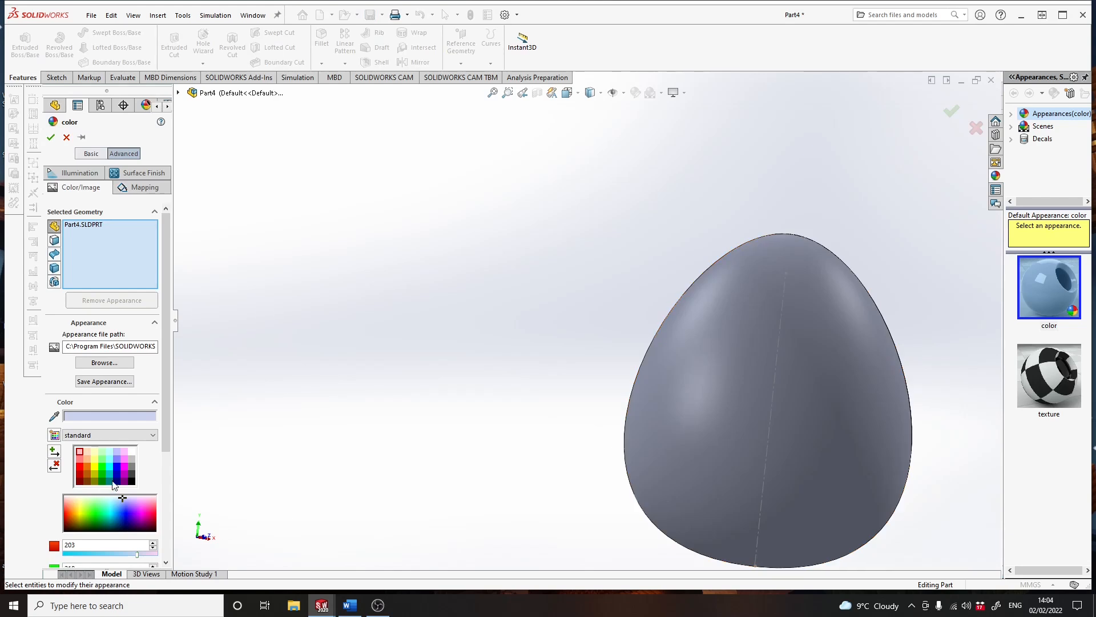
left_click(87, 459)
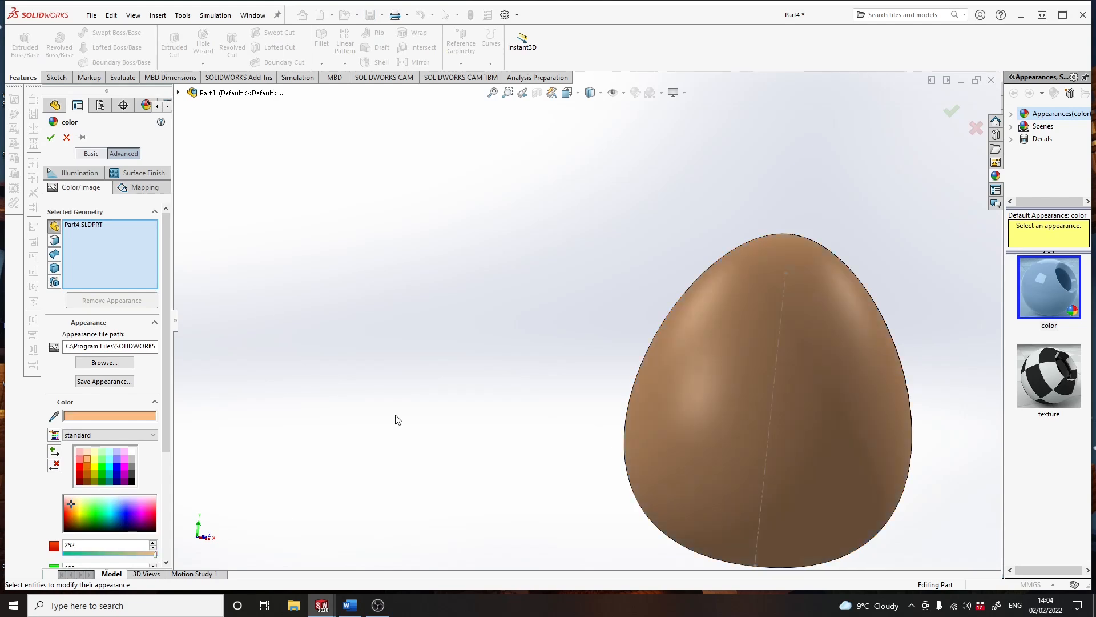
left_click(949, 114)
scroll(783, 426, "up", 3)
middle_click_drag(728, 413, 653, 435)
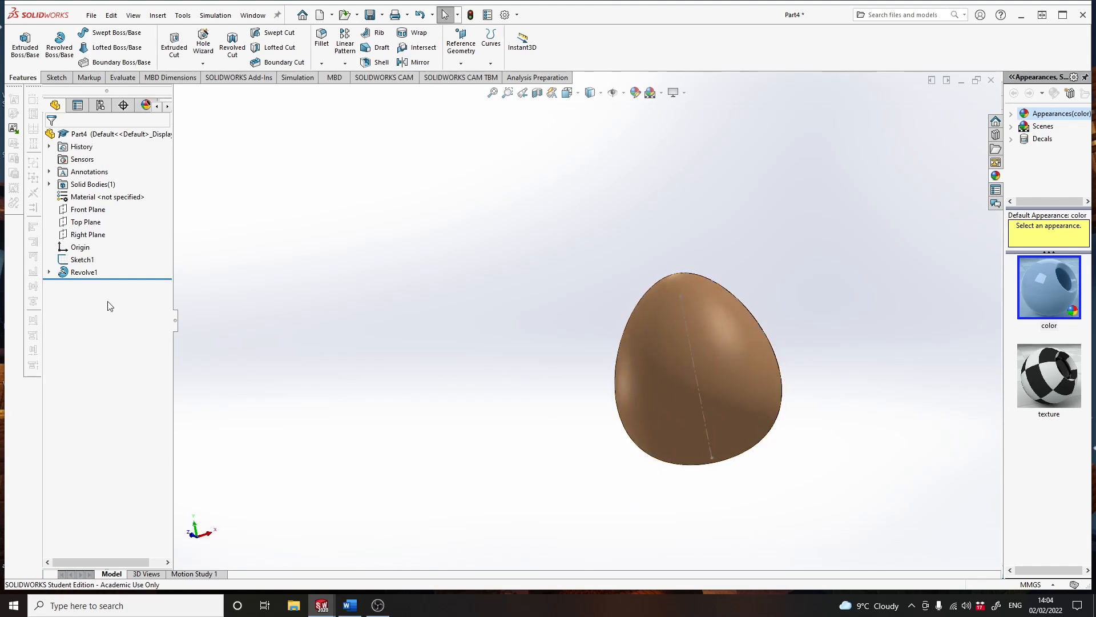
- Edit the revolve's profile sketch face-on, shorten the spline's lower tangent handle to make the body slimmer, and rebuild the part
left_click(49, 273)
left_click(87, 285)
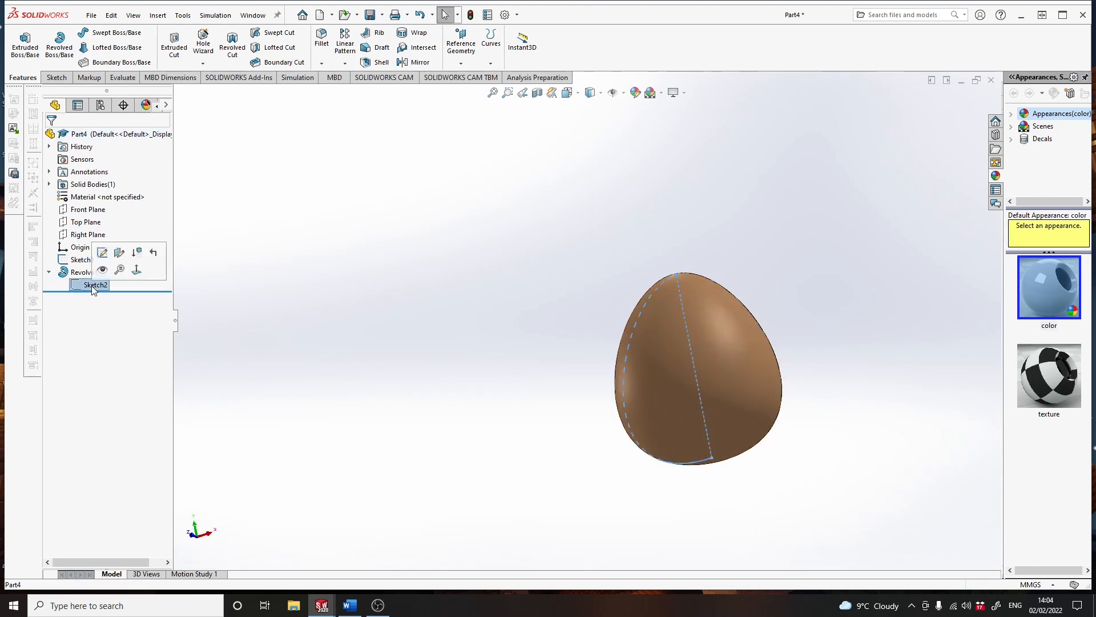
left_click(103, 258)
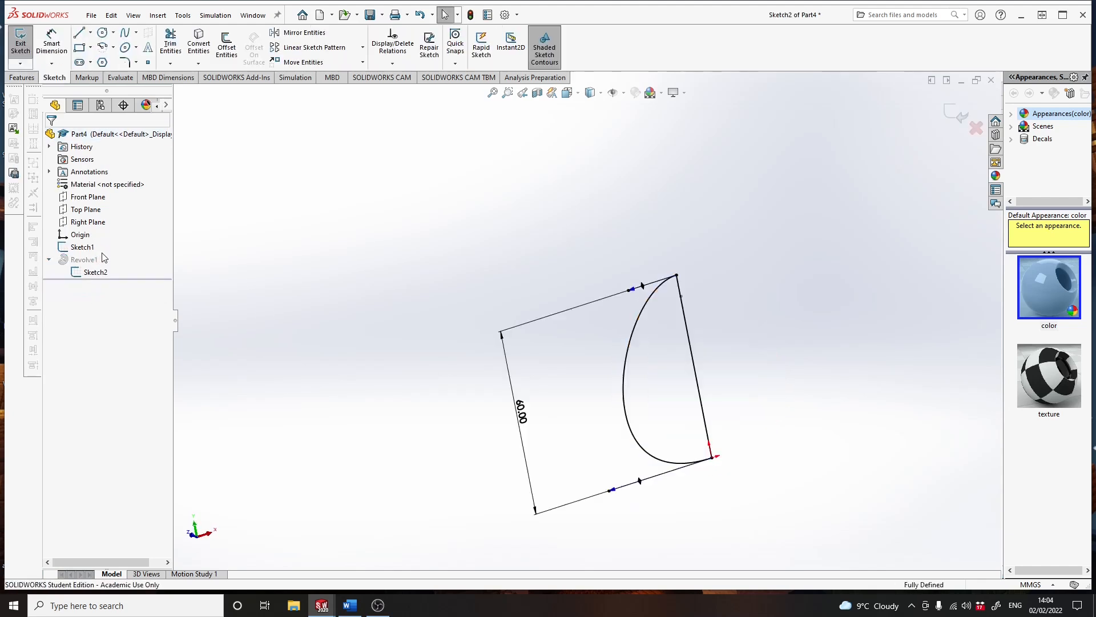
left_click(578, 94)
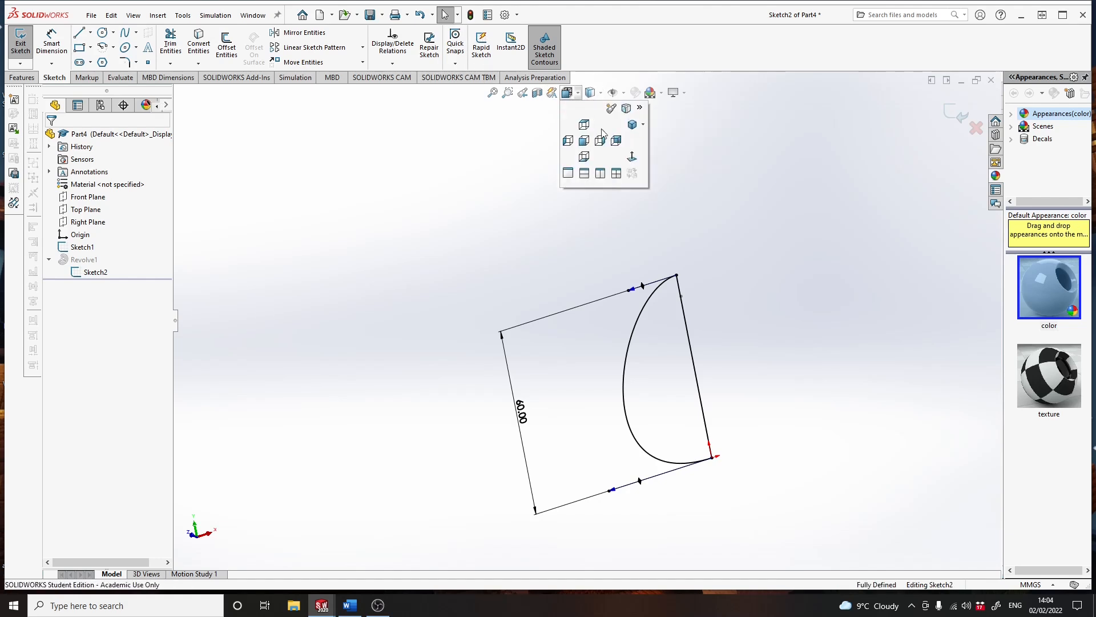
left_click(631, 156)
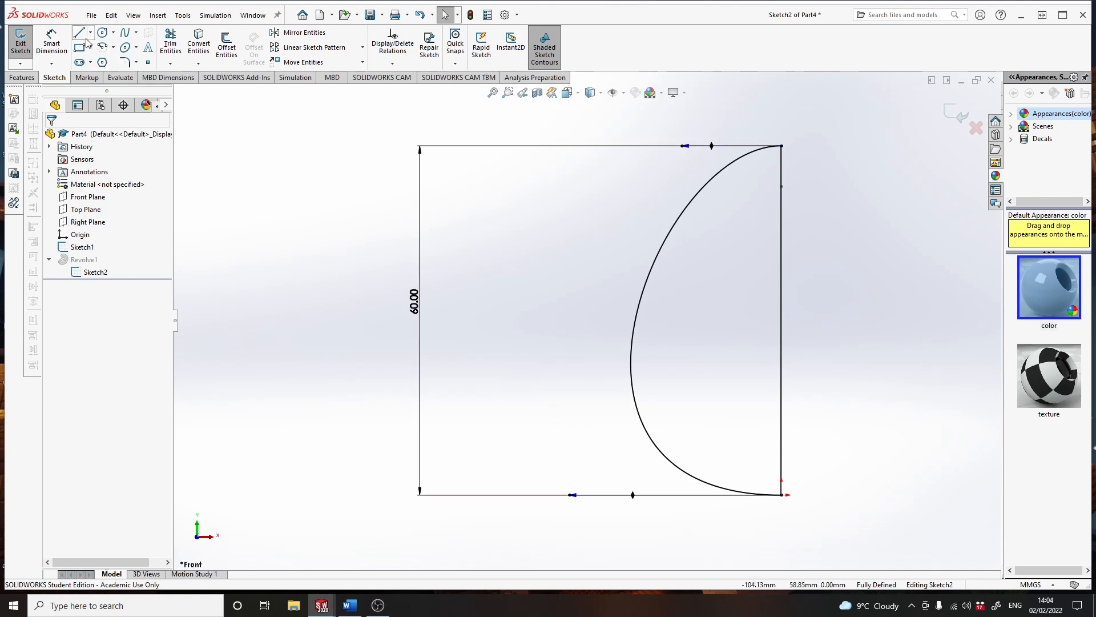
left_click(649, 440)
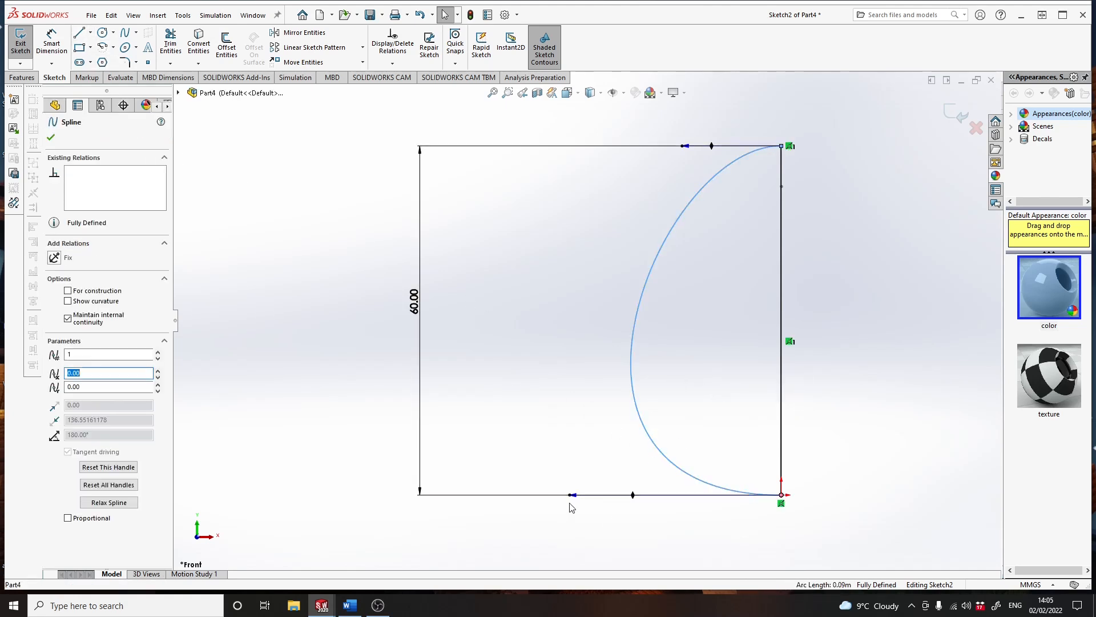
left_click_drag(571, 497, 613, 494)
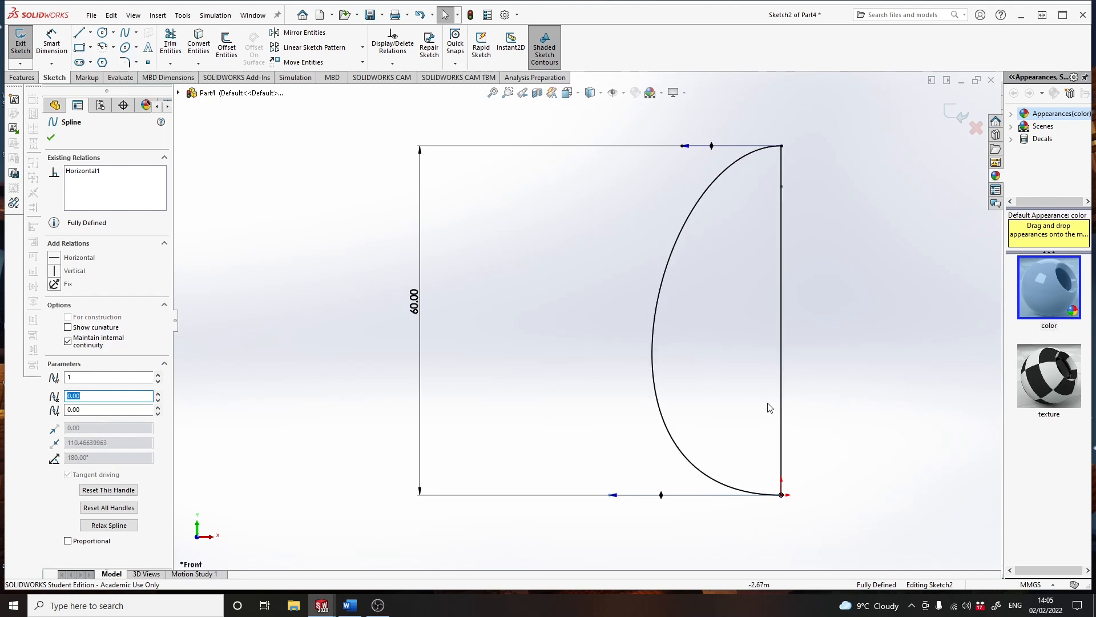
left_click(952, 114)
left_click(953, 116)
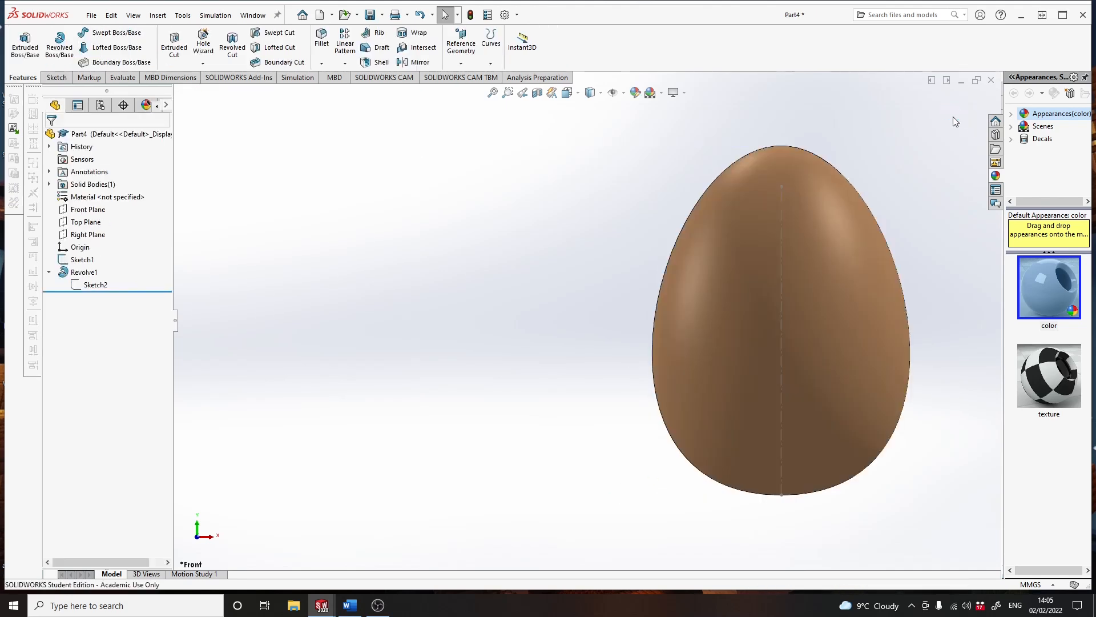
scroll(821, 318, "up", 2)
scroll(813, 276, "down", 1)
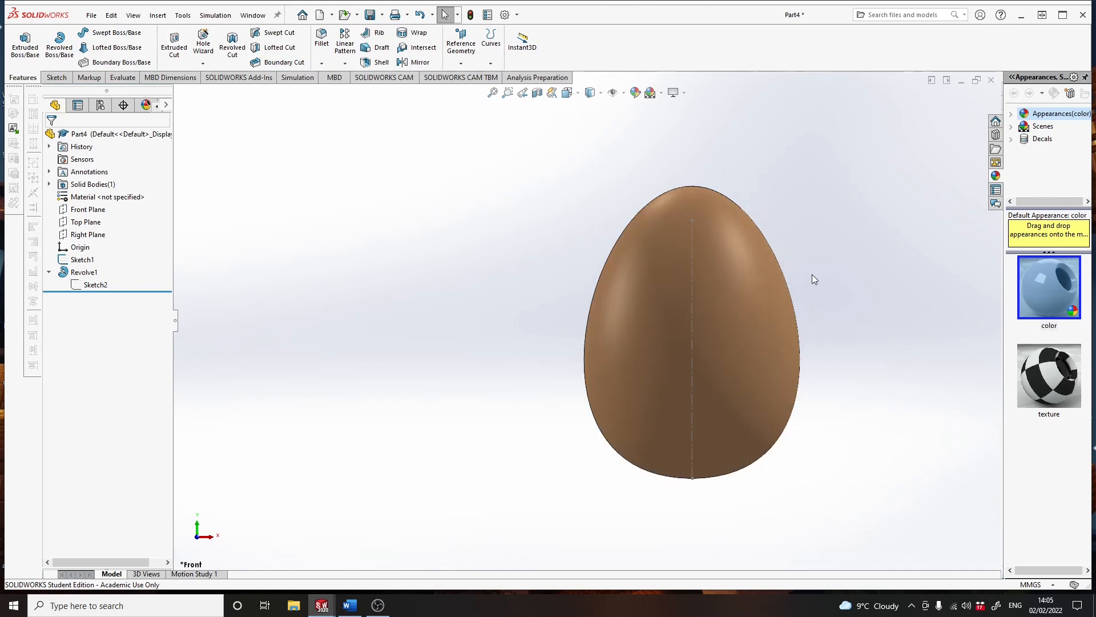
- Hide the centerline sketch and save the part as Egg in the Solidworks folder beside Bottle and Fin
right_click(83, 261)
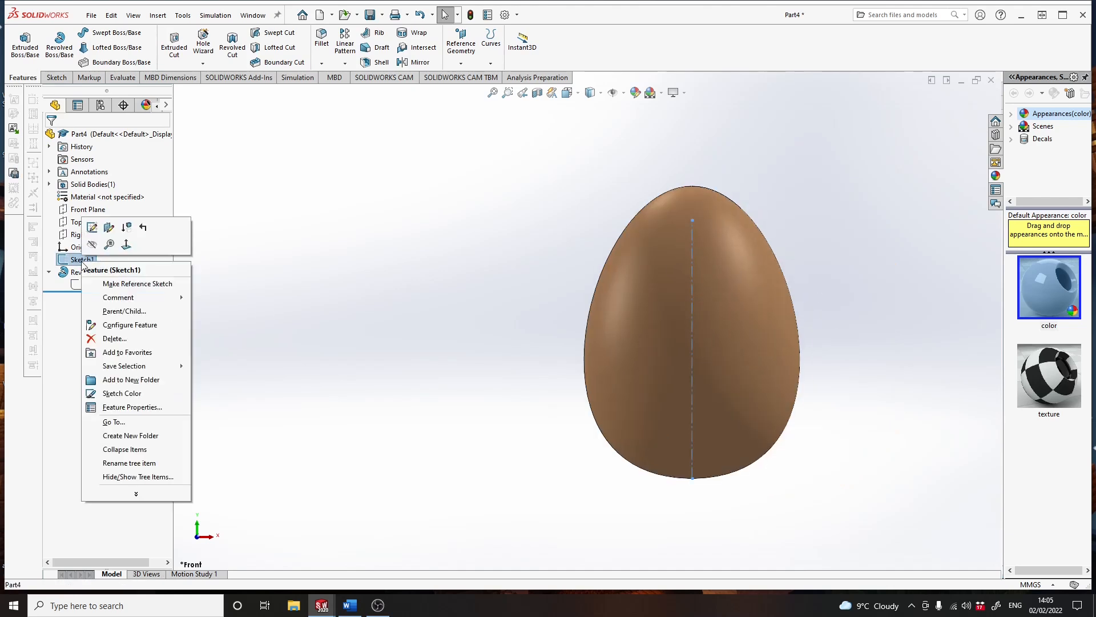
left_click(91, 245)
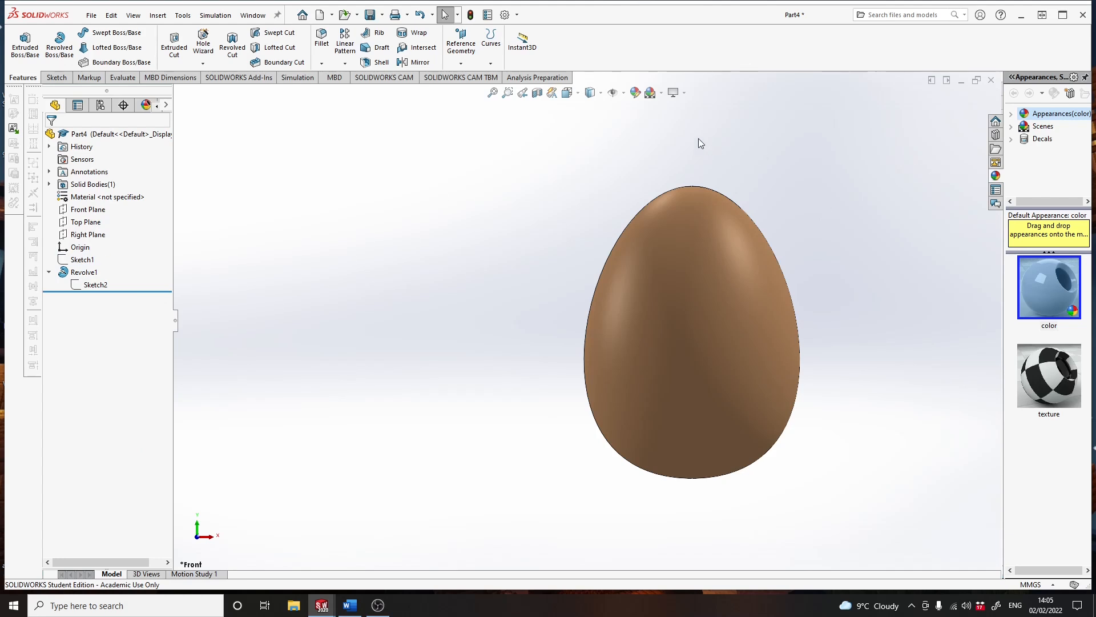
key("ctrl+s")
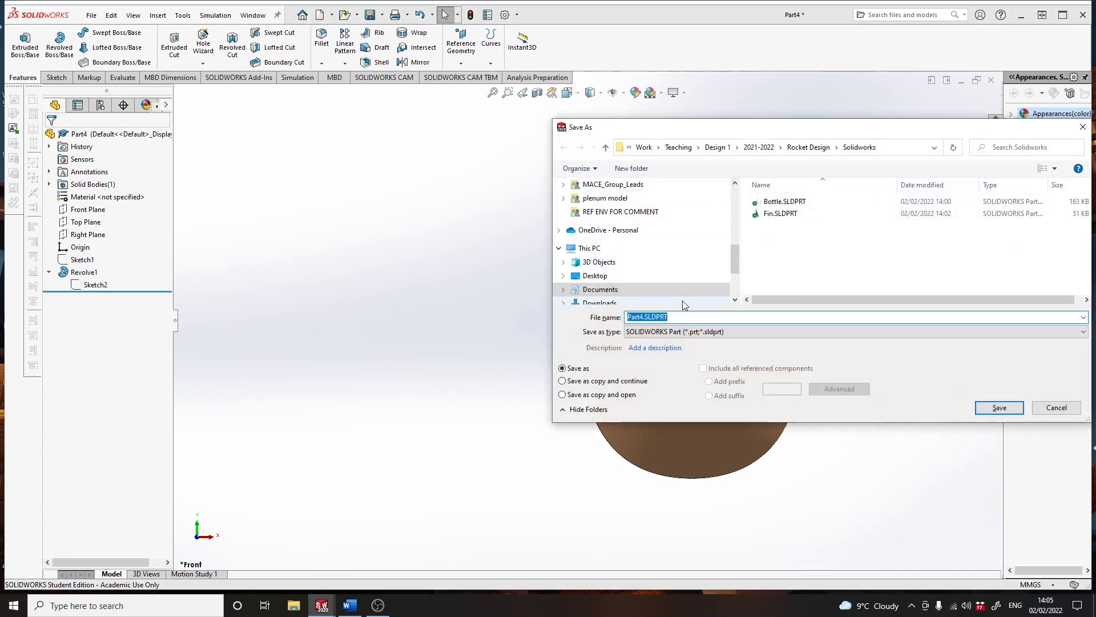
type("Egg")
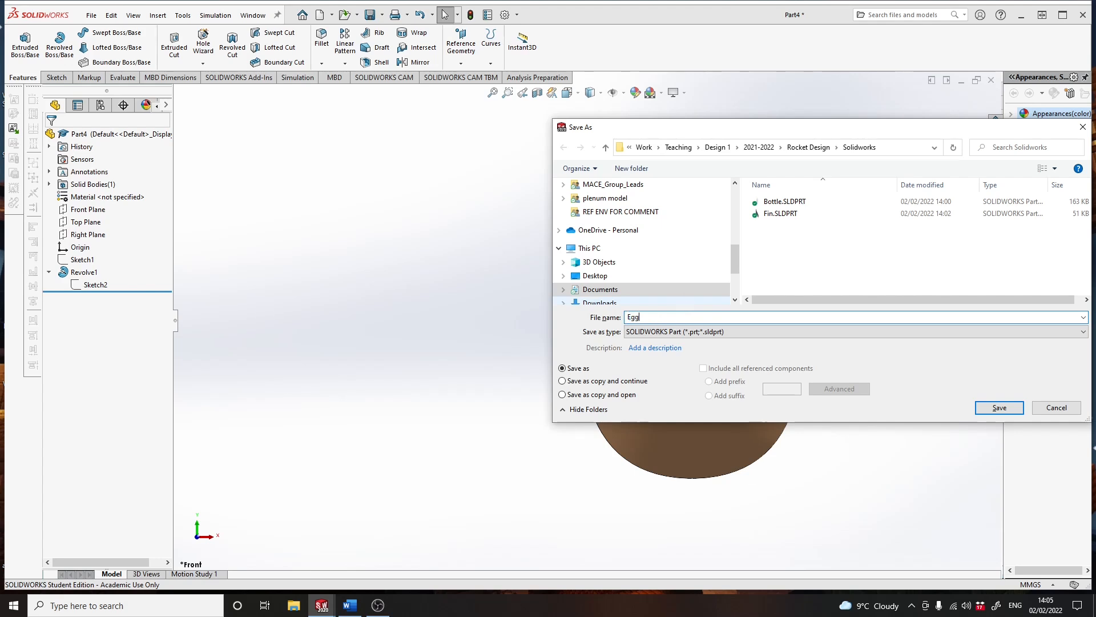
key("Return")
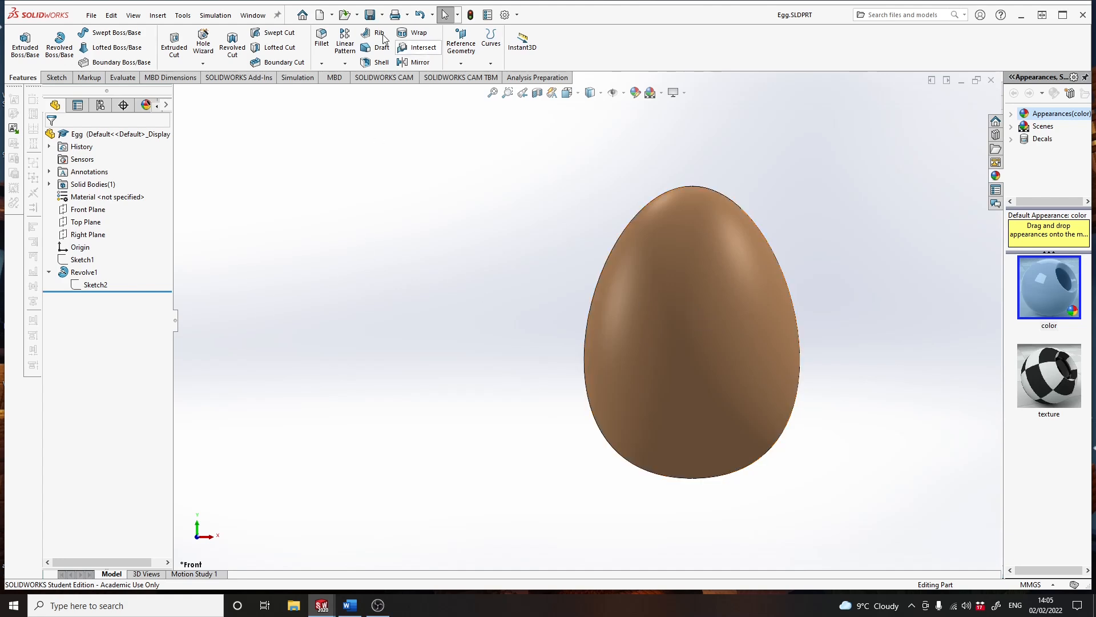
- Create a new assembly document
left_click(319, 16)
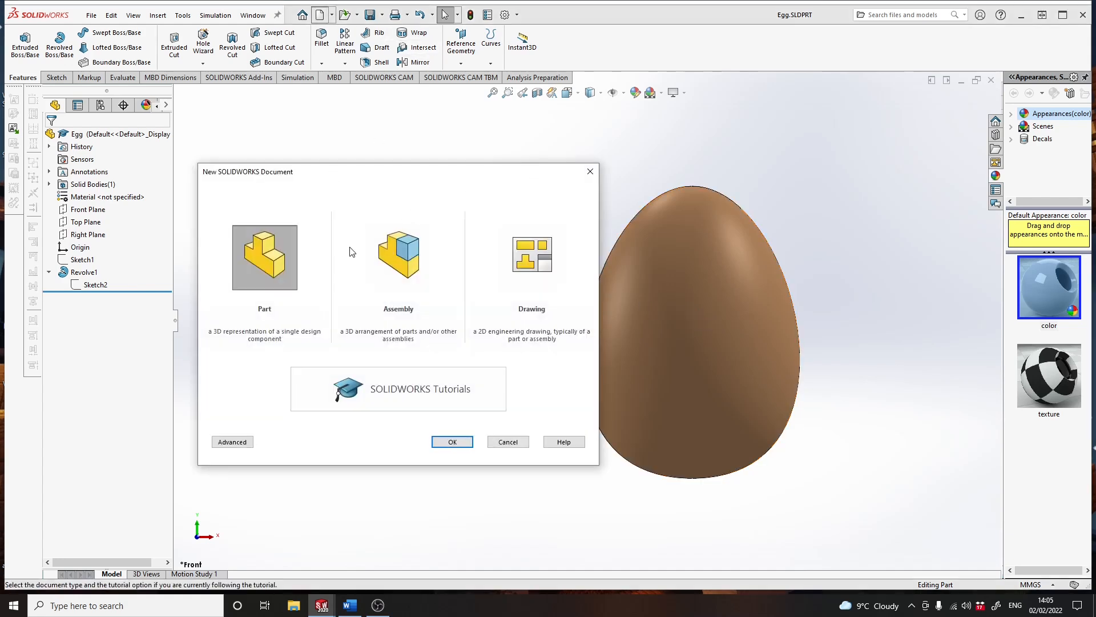
left_click(402, 268)
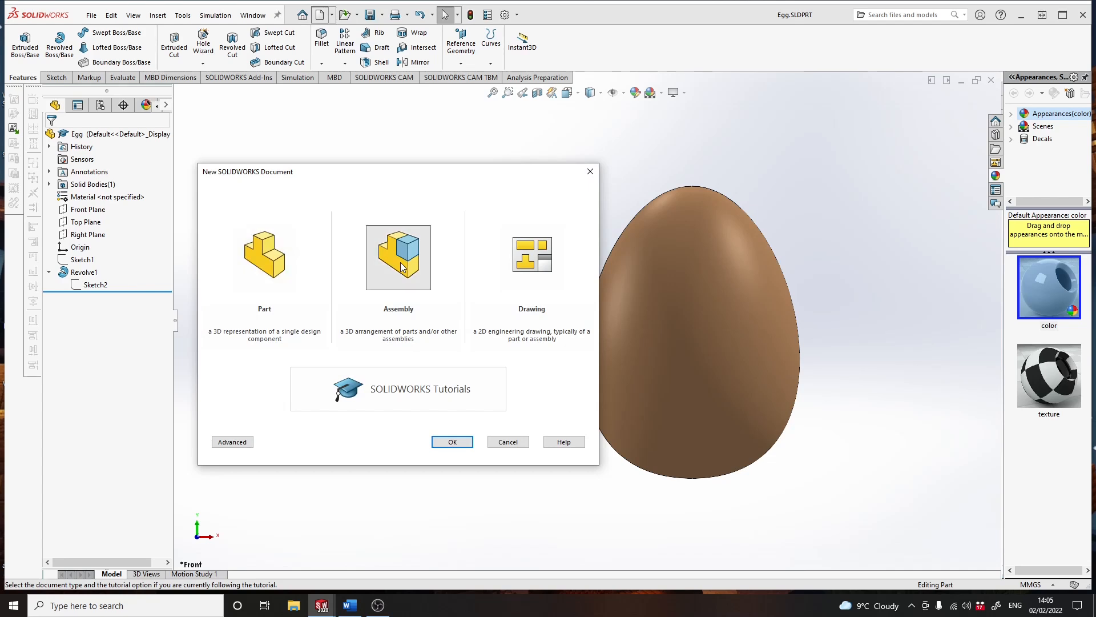
left_click(460, 443)
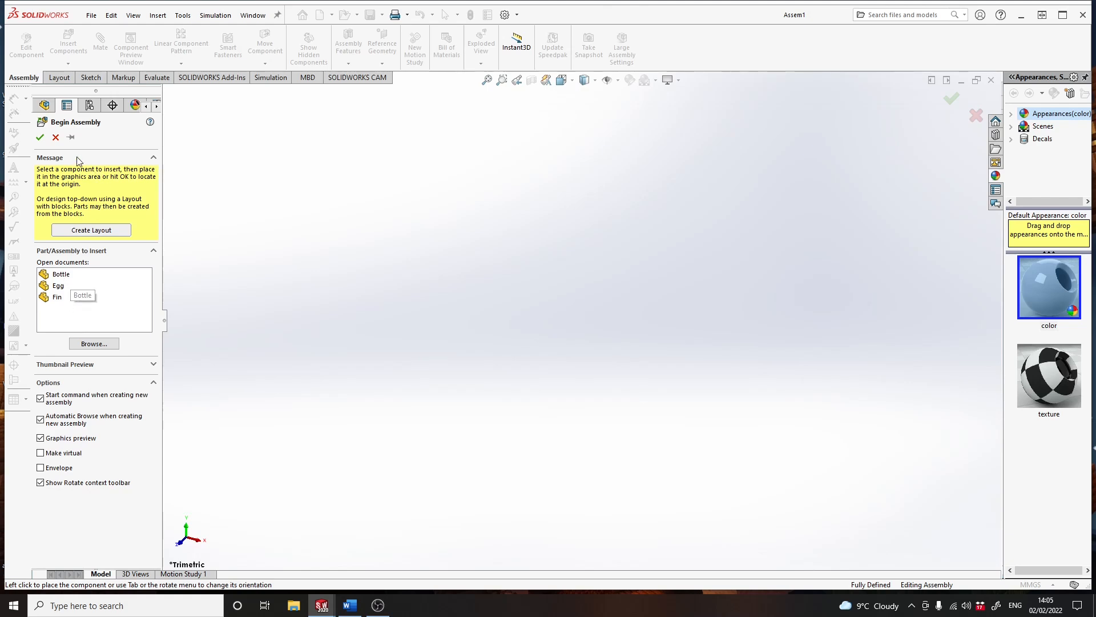
- Keep component insertion active for multiple placements, place one Bottle as the assembly's first component, and finish inserting
left_click(71, 137)
left_click(61, 275)
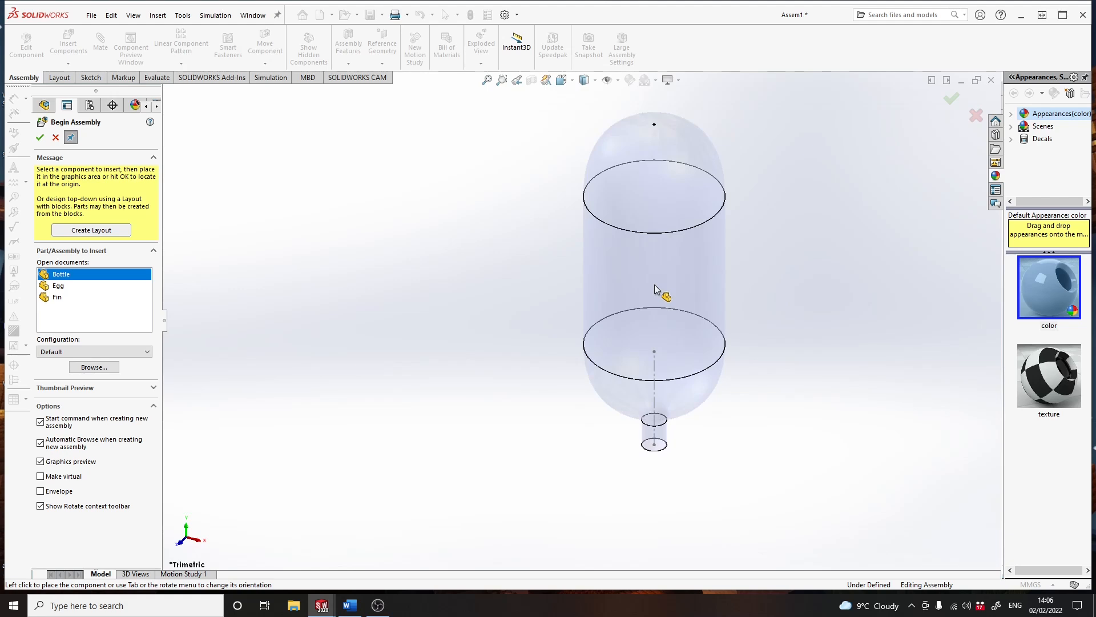
left_click(654, 284)
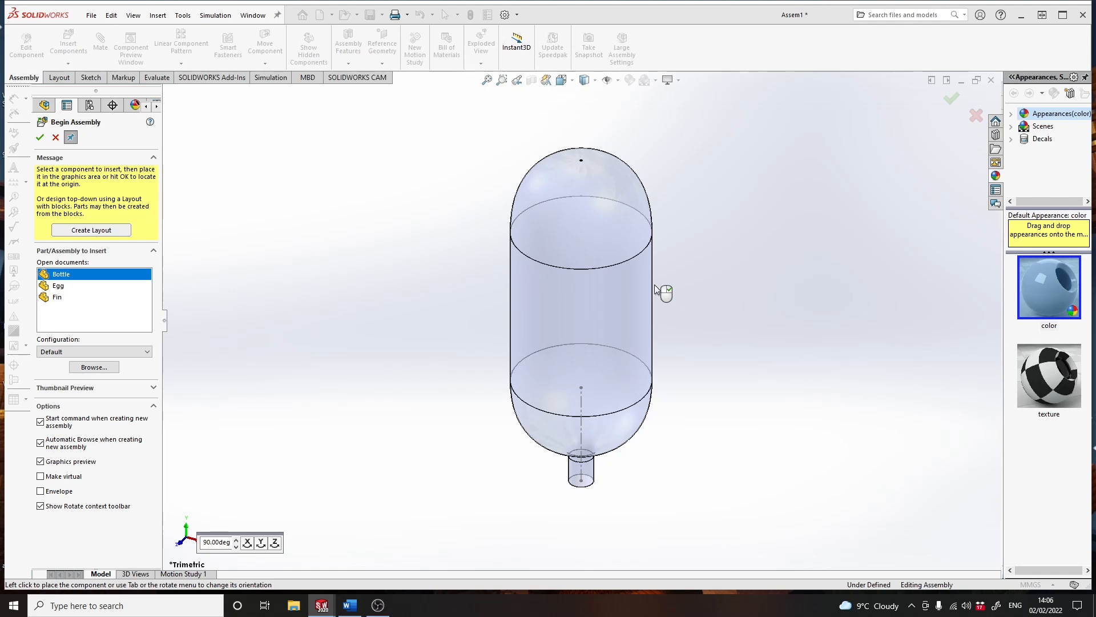
right_click(655, 289)
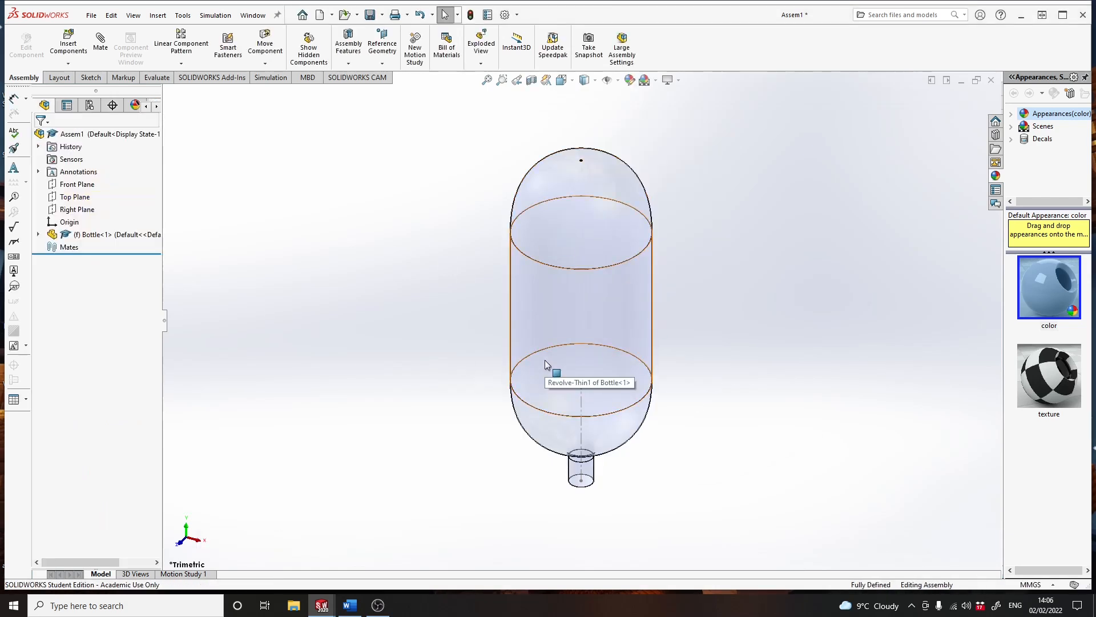
- Insert one Fin component into the assembly, placed beside the lower part of the bottle
left_click(69, 45)
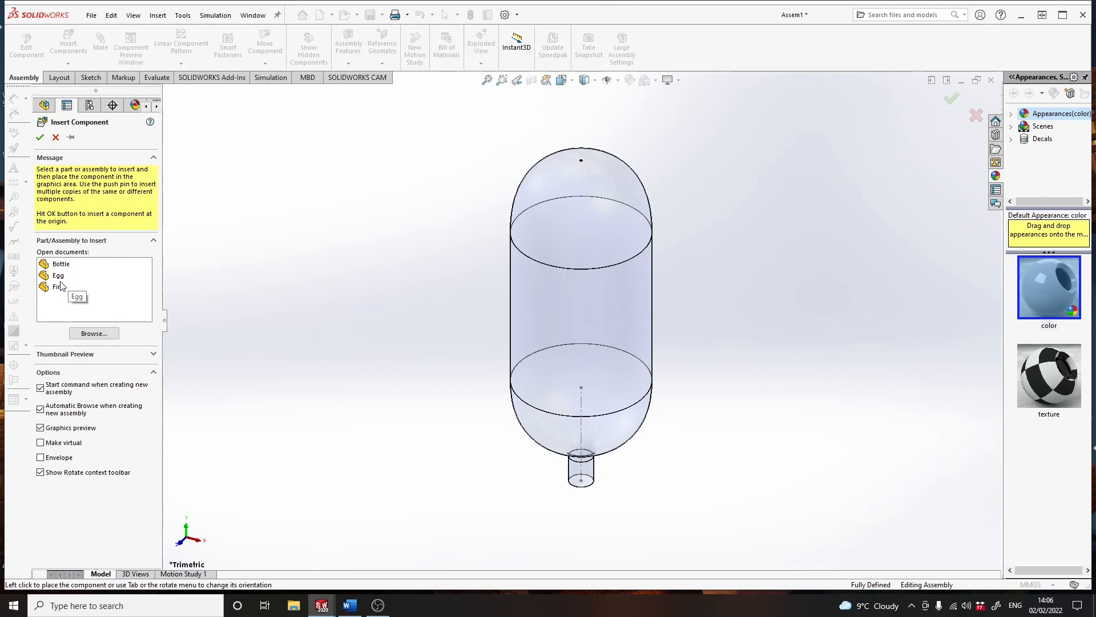
left_click(56, 287)
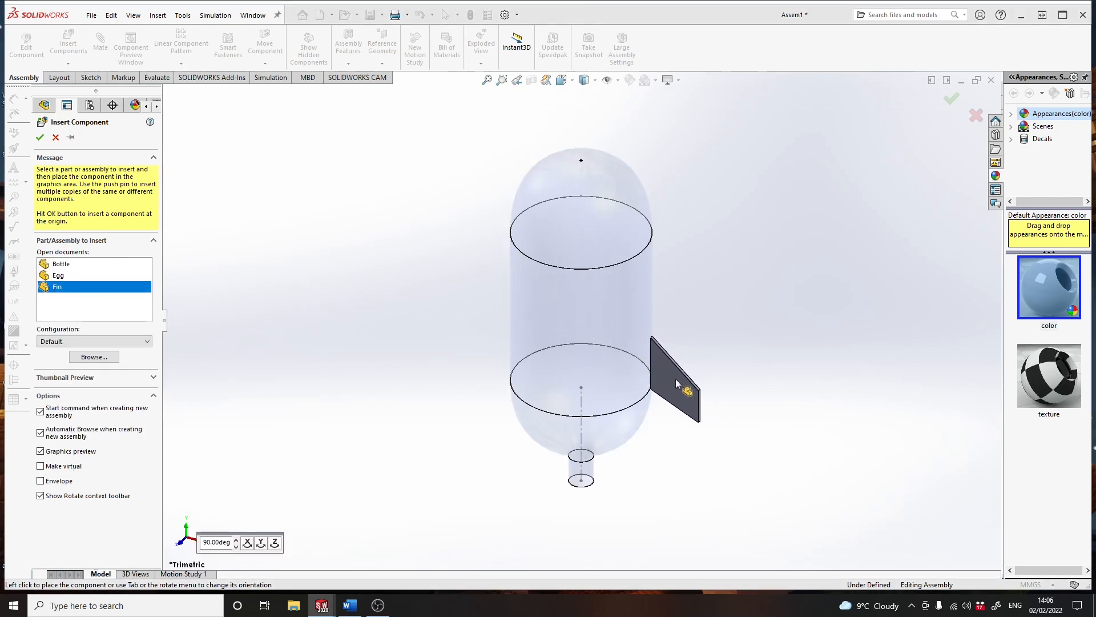
left_click(687, 381)
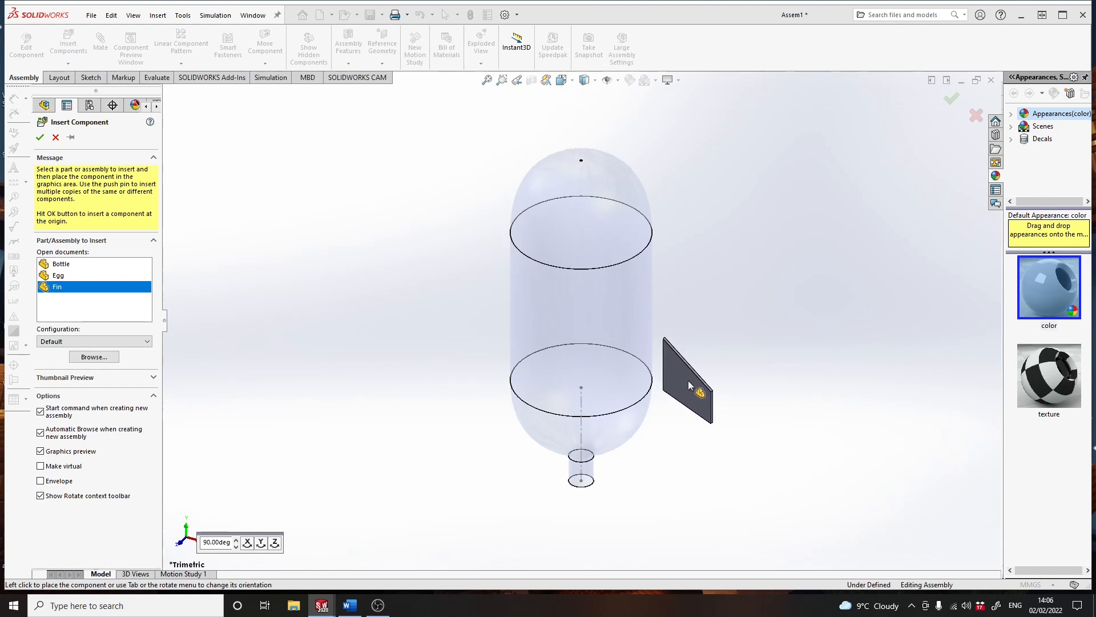
middle_click_drag(604, 381, 665, 358)
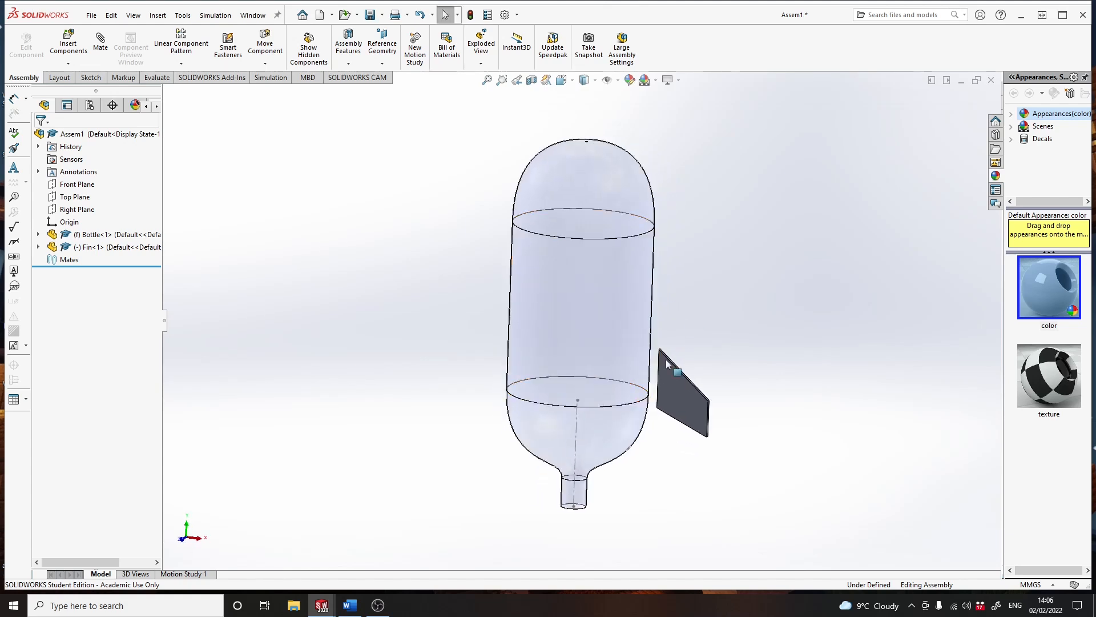
- Add a coincident mate between the fin's Front Plane and the assembly's Front Plane, and finish mating
left_click(685, 386)
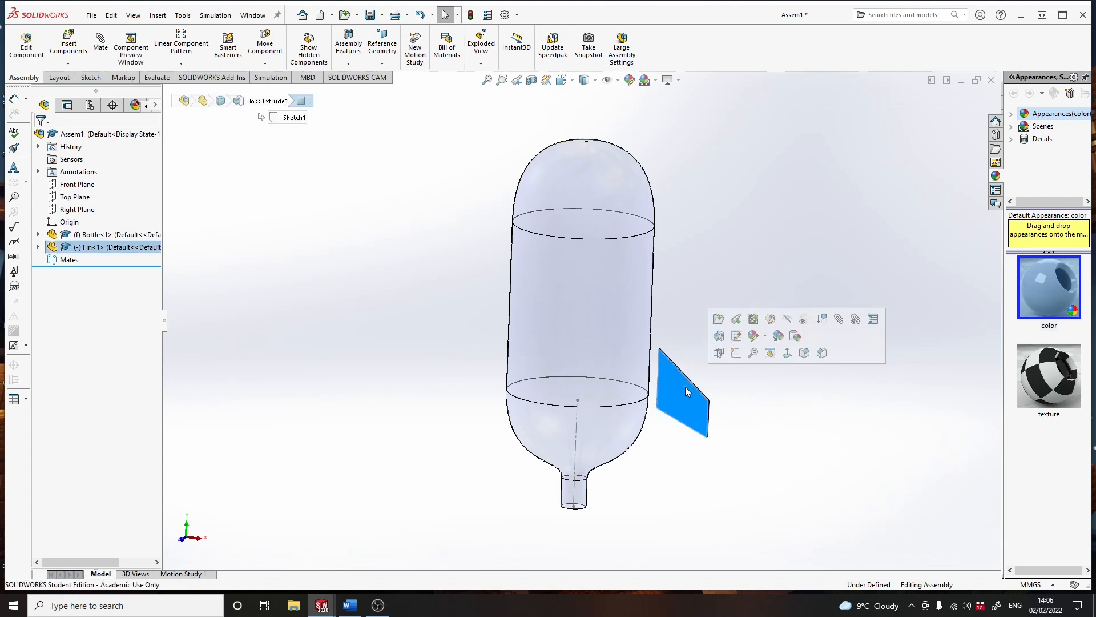
left_click(38, 247)
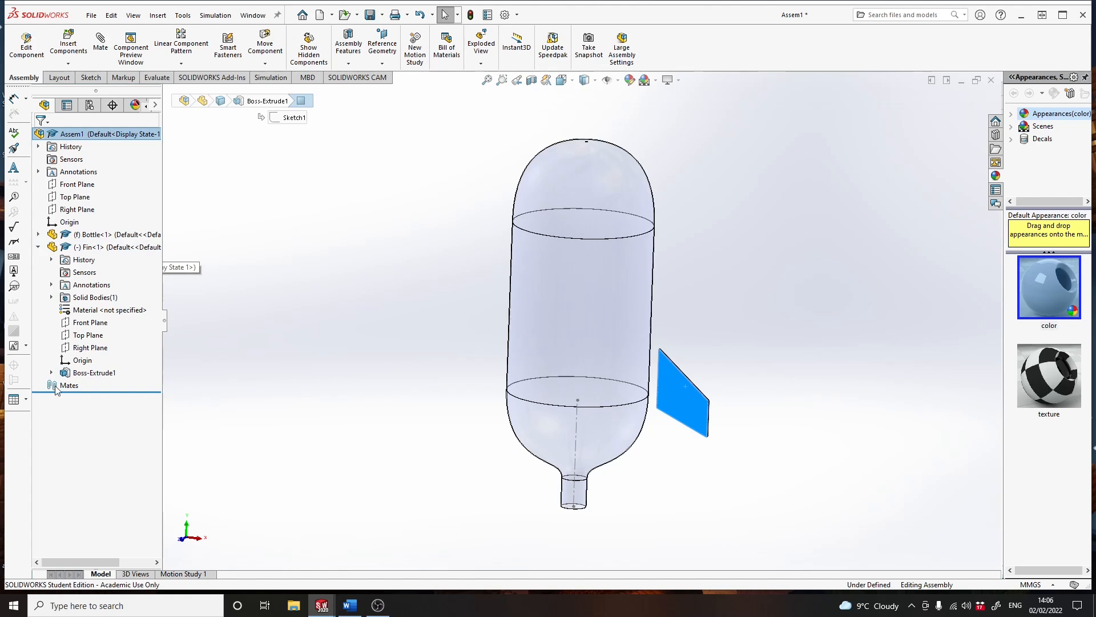
left_click(87, 323)
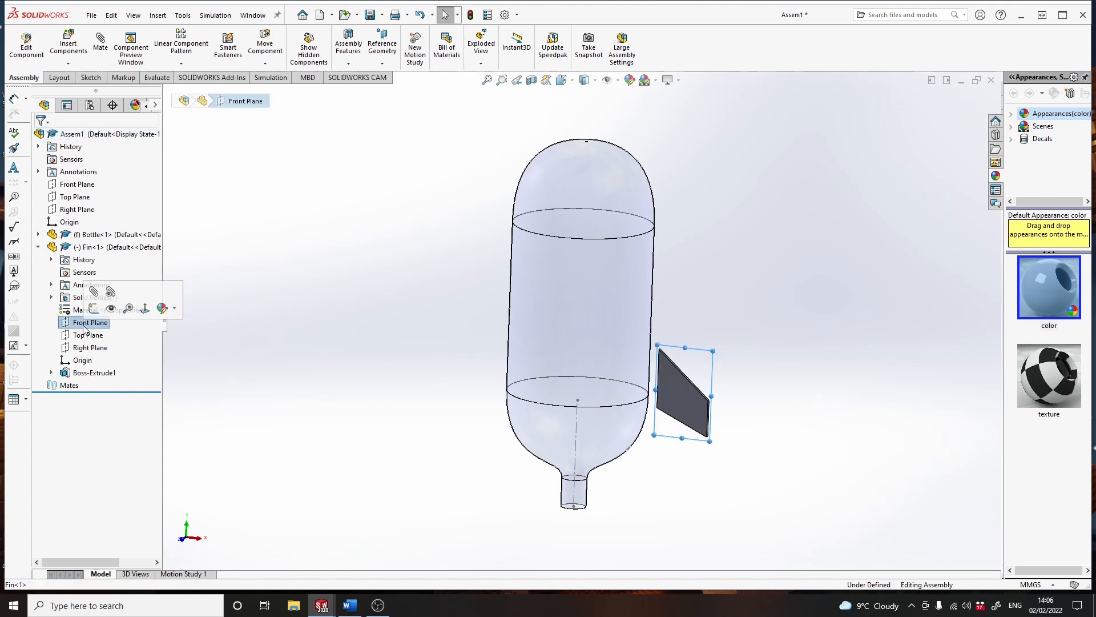
left_click(94, 293)
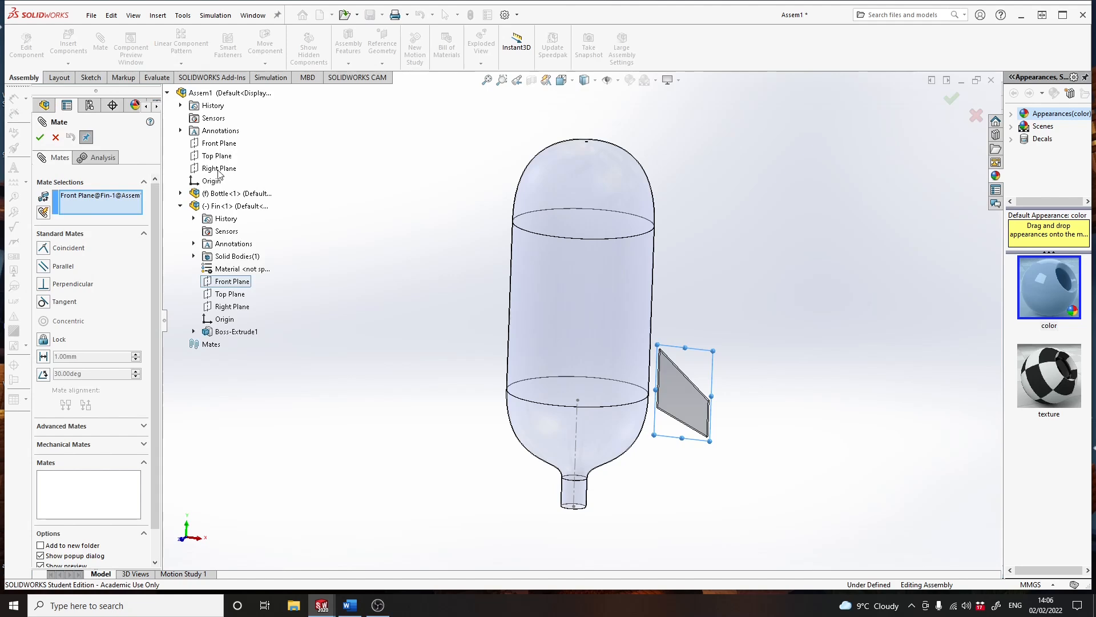
left_click(213, 143)
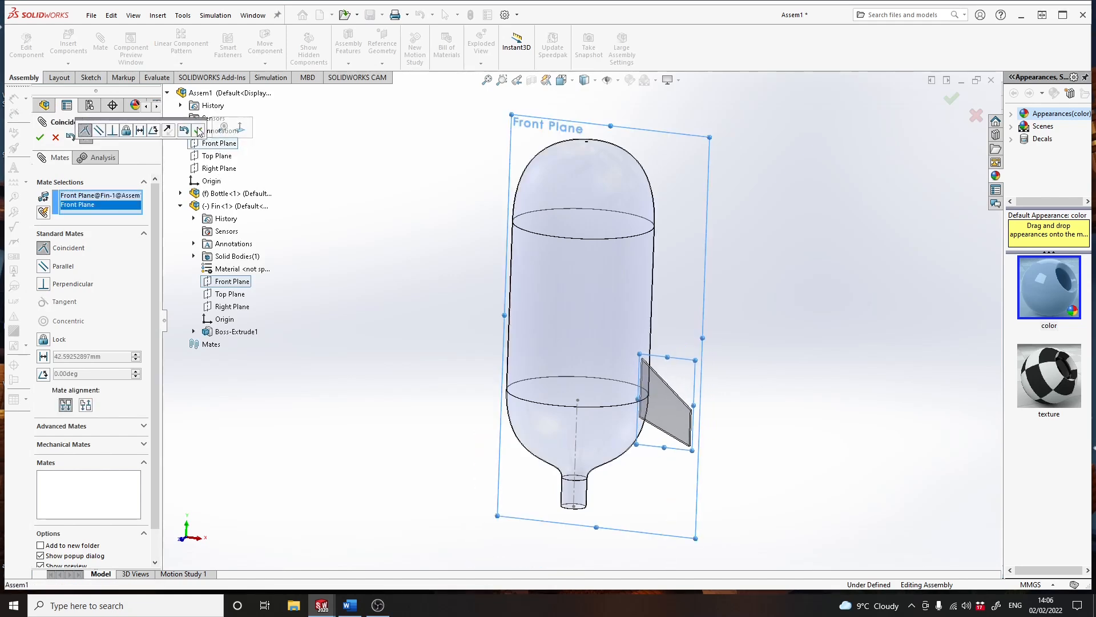
left_click(198, 131)
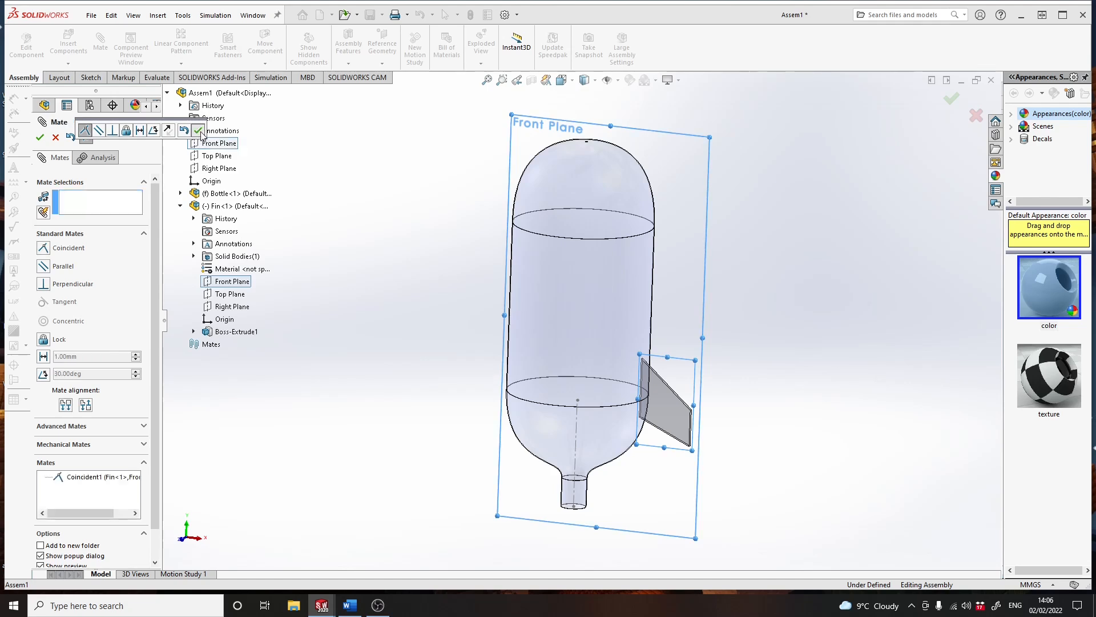
middle_click_drag(494, 309, 582, 343)
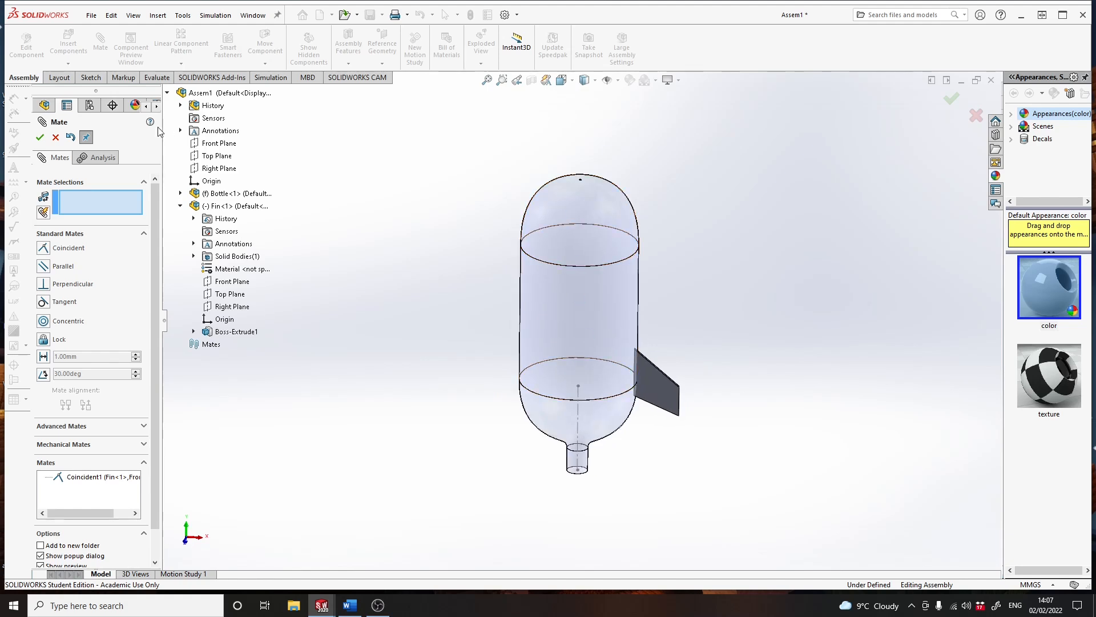
left_click(40, 137)
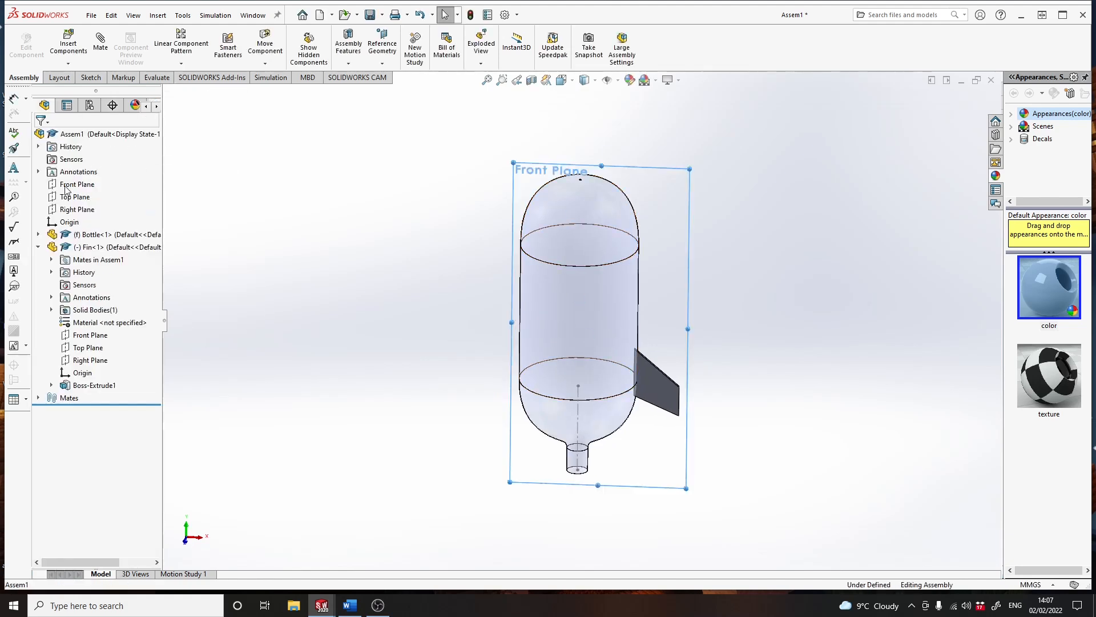
- Select the fin and shift it within the front plane to sit near the bottle's lower side
left_click(66, 184)
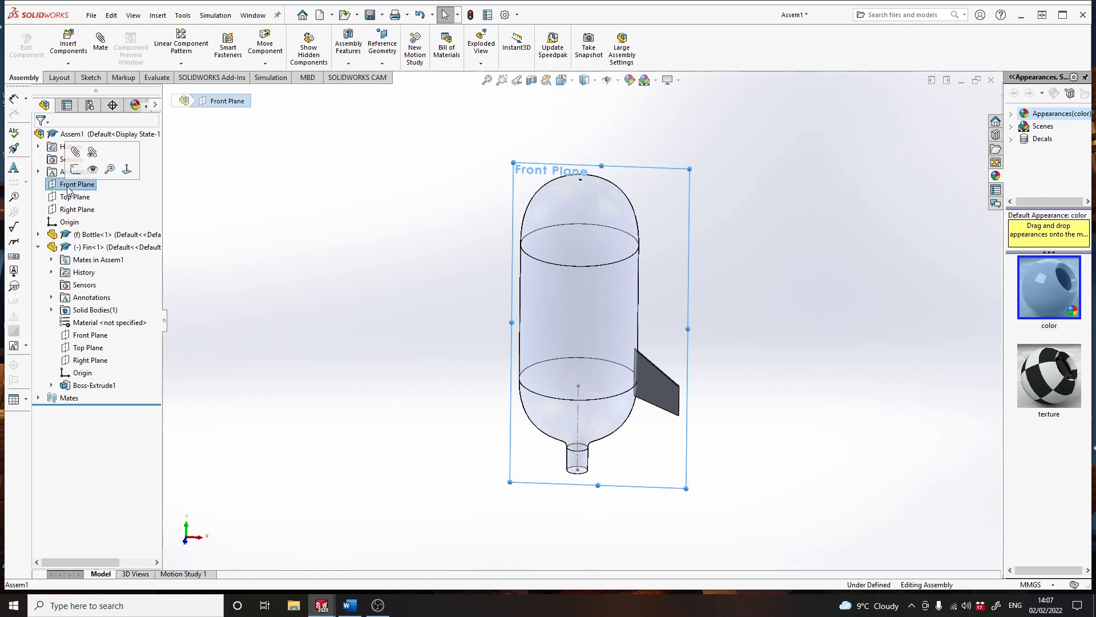
left_click(97, 248)
left_click_drag(625, 367, 663, 380)
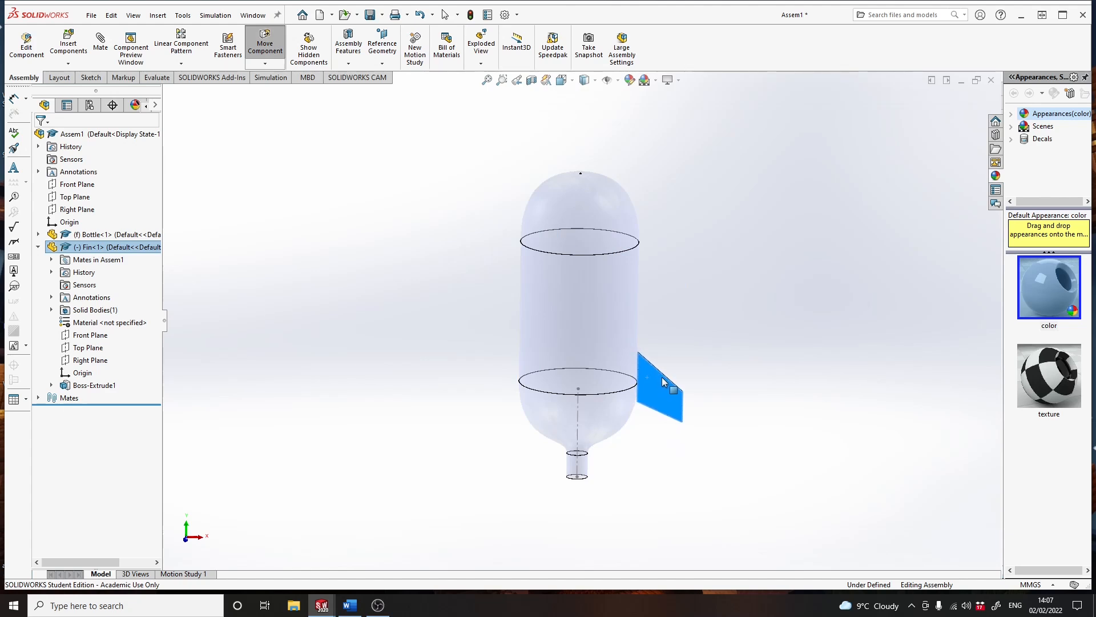
middle_click_drag(686, 365, 680, 407)
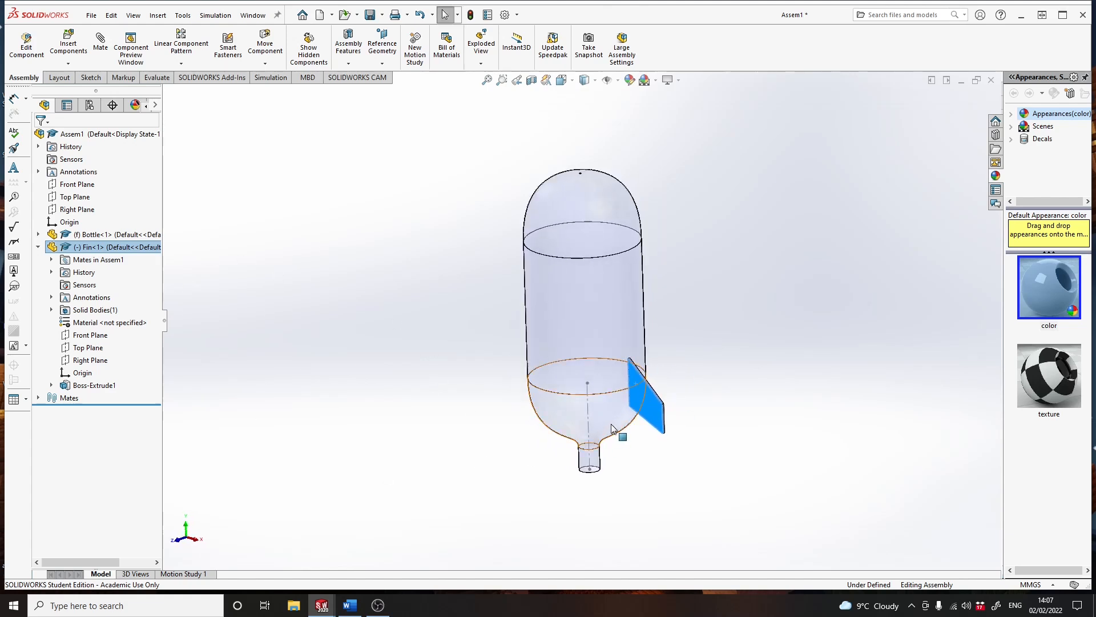
middle_click_drag(663, 353, 515, 334)
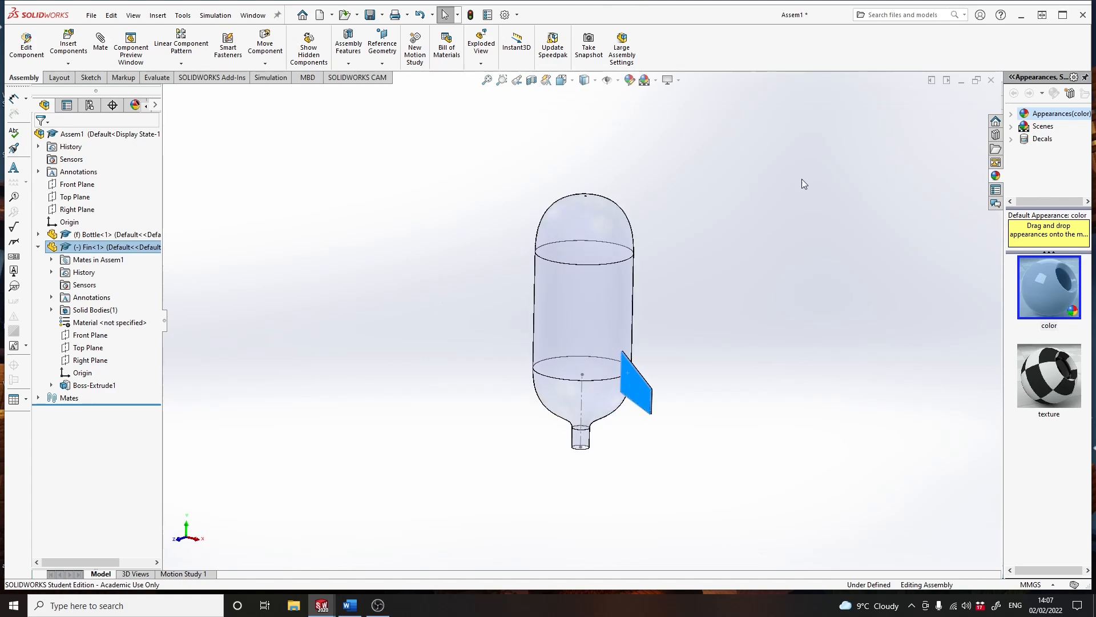
- Create a circular component pattern of the fin around the bottle's centerline with 4 instances spaced 90 degrees apart
left_click(183, 64)
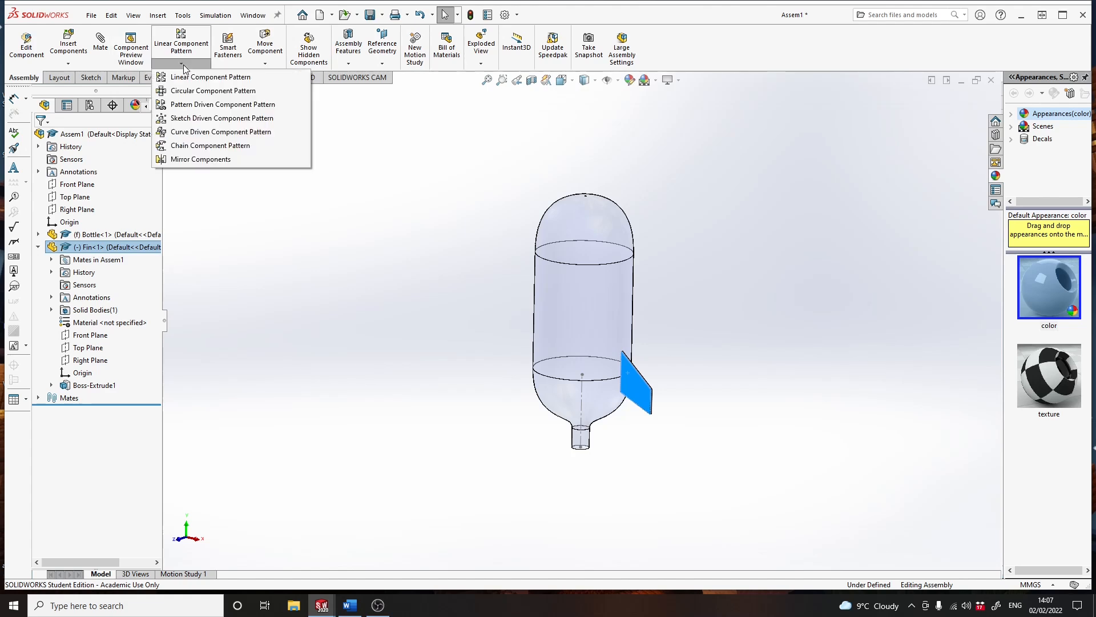
left_click(192, 93)
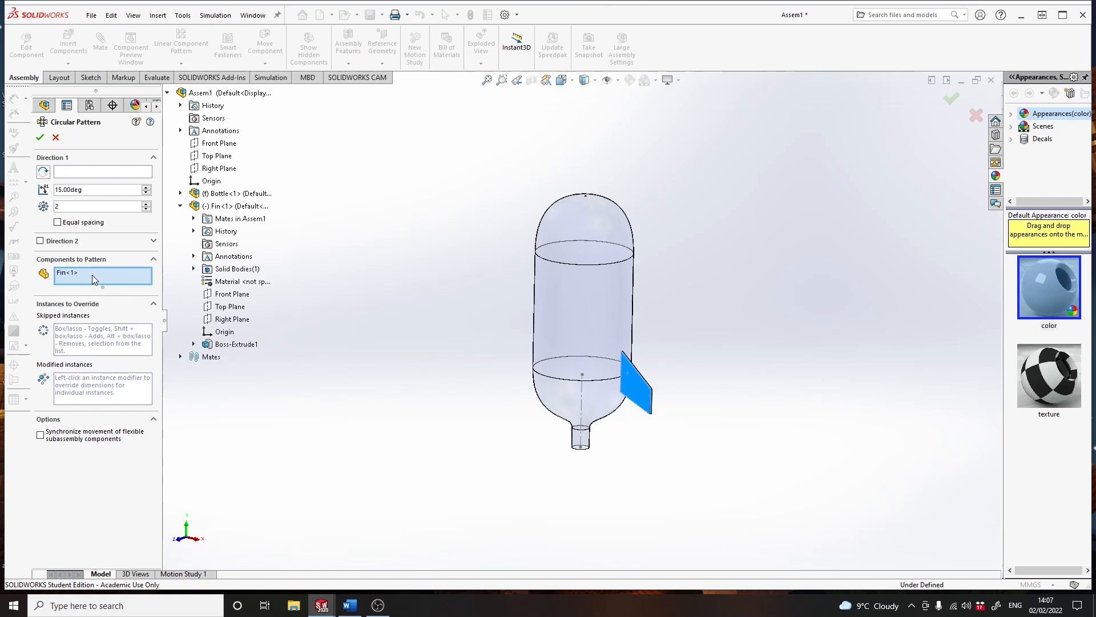
left_click(72, 172)
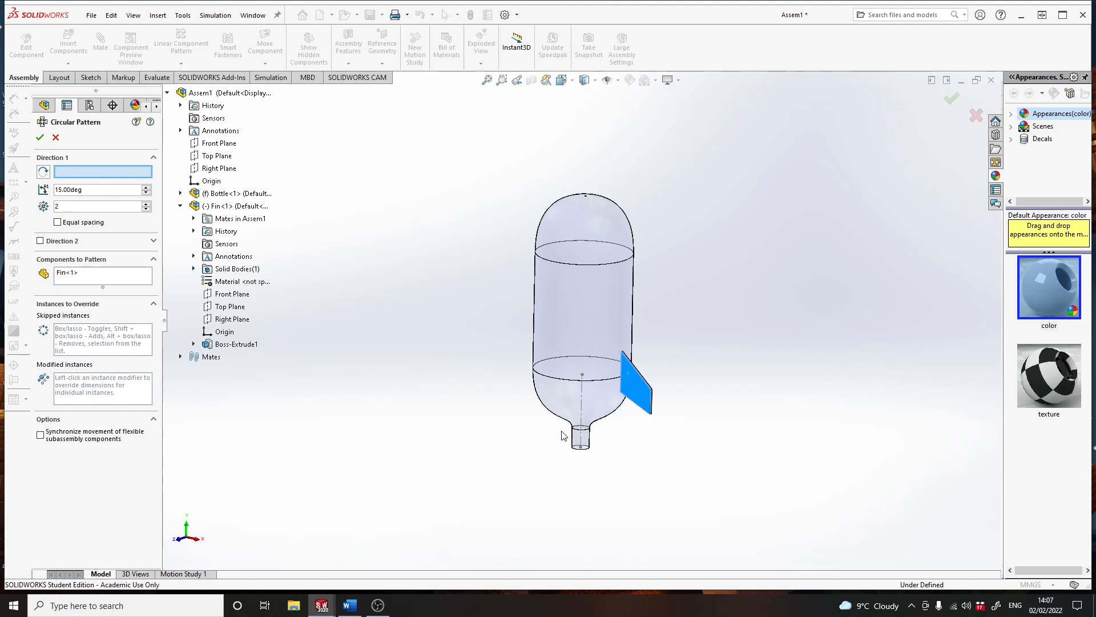
left_click(583, 410)
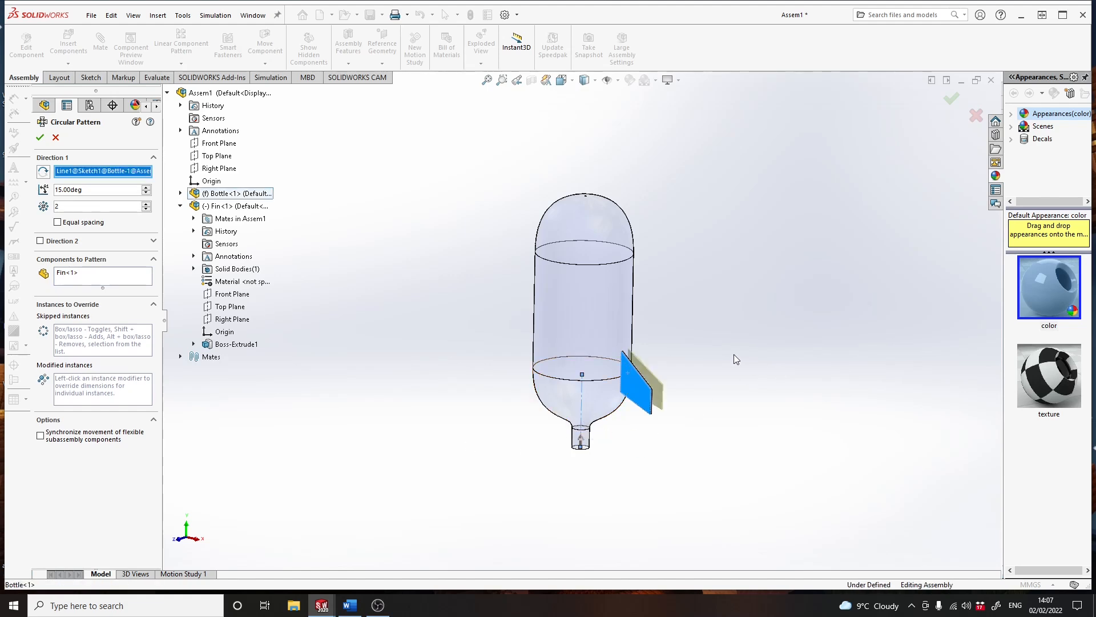
left_click_drag(90, 194, 60, 194)
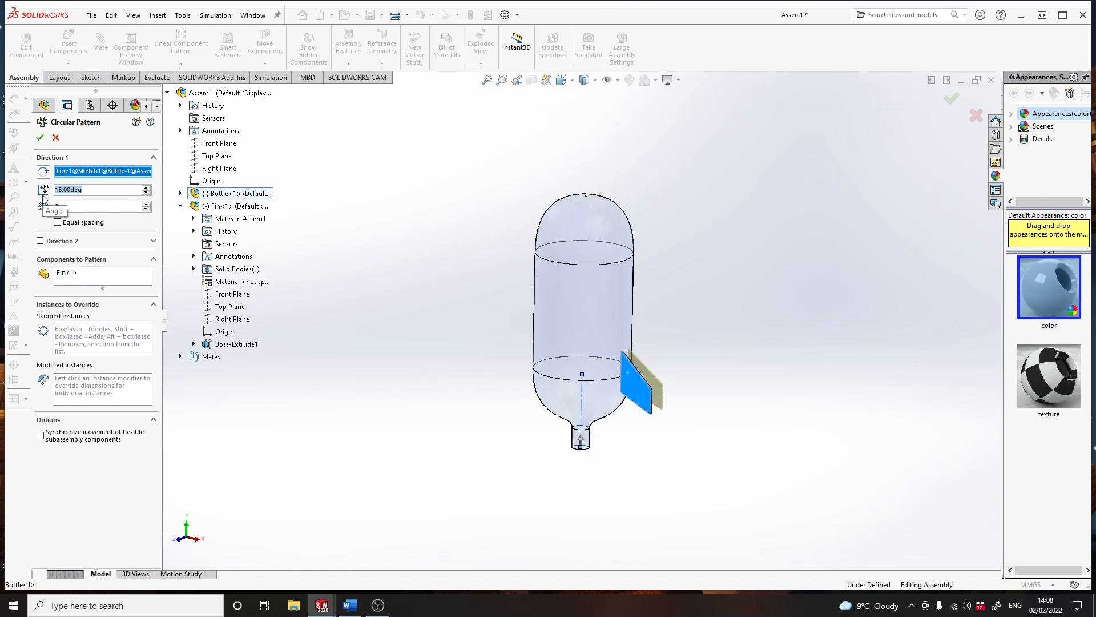
type("90")
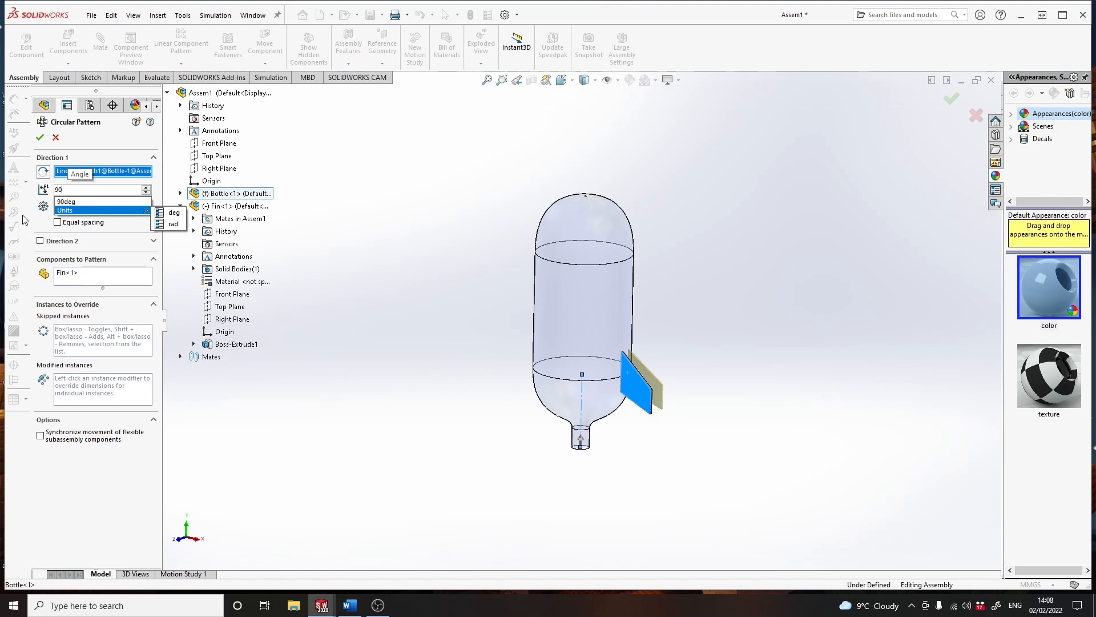
key("Return")
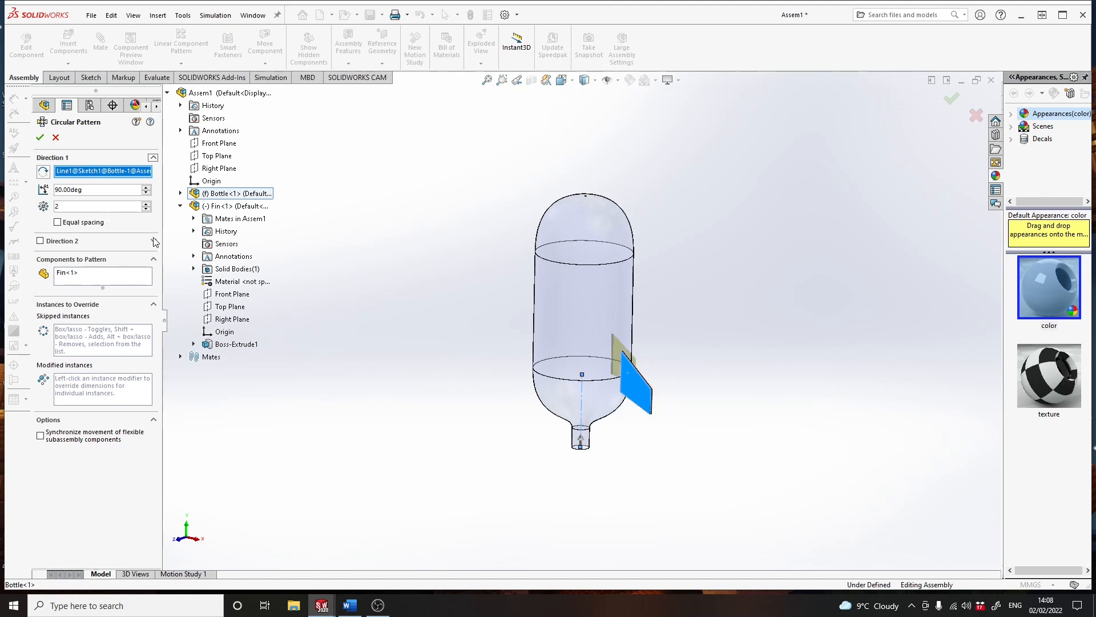
left_click(147, 205)
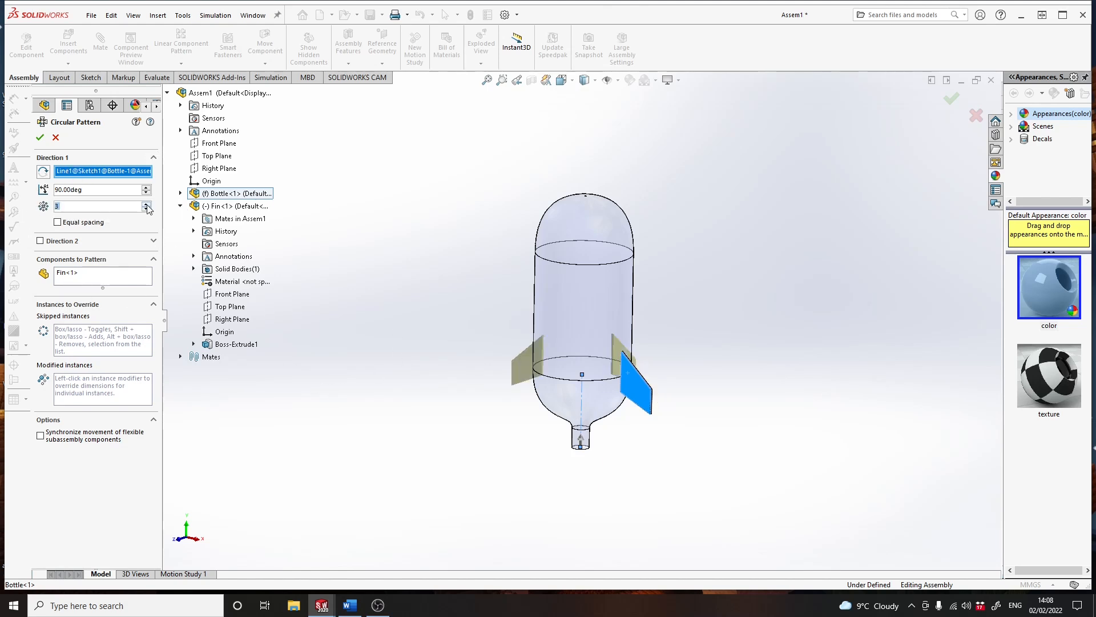
left_click(147, 205)
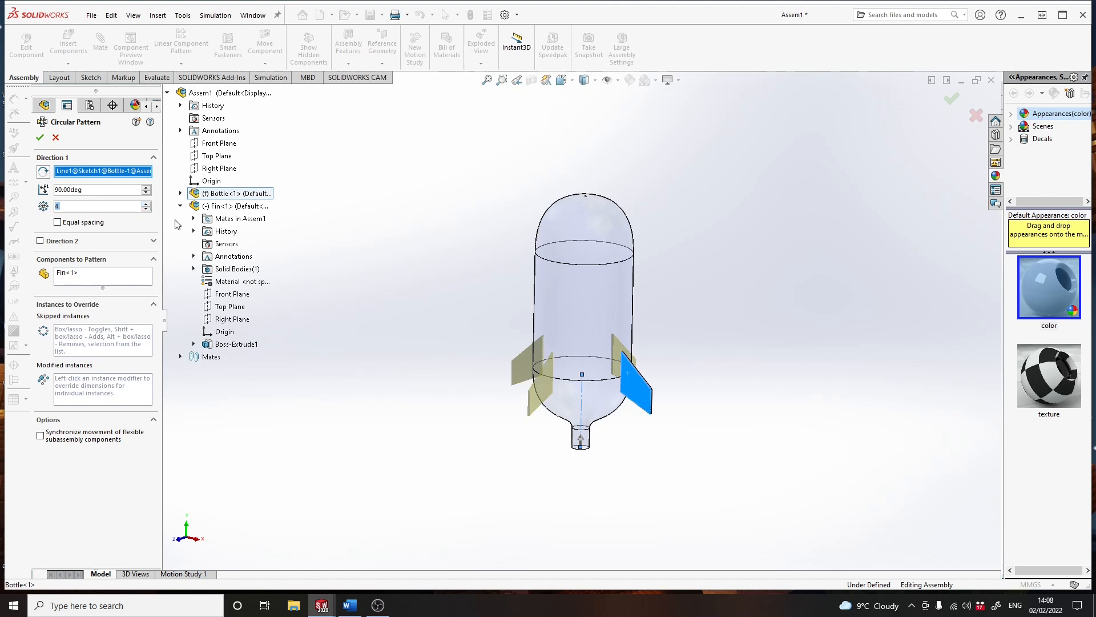
left_click(40, 137)
middle_click_drag(548, 468, 574, 439)
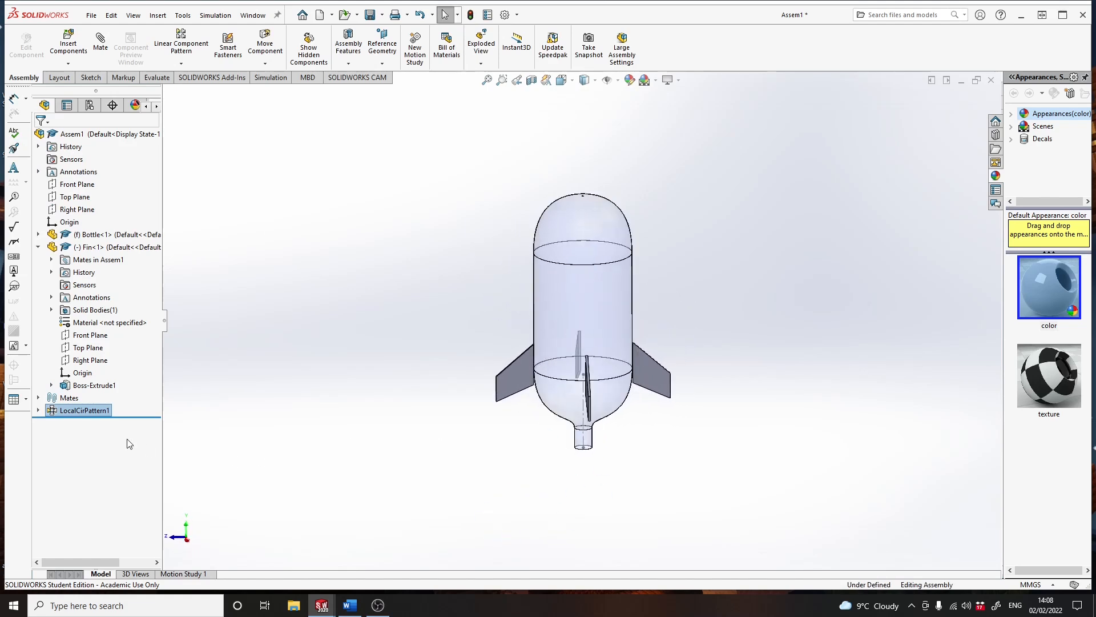
- In the front view, reposition the original fin so its inner edge meets the bottle's side wall, spanning the lower seam line
left_click(94, 247)
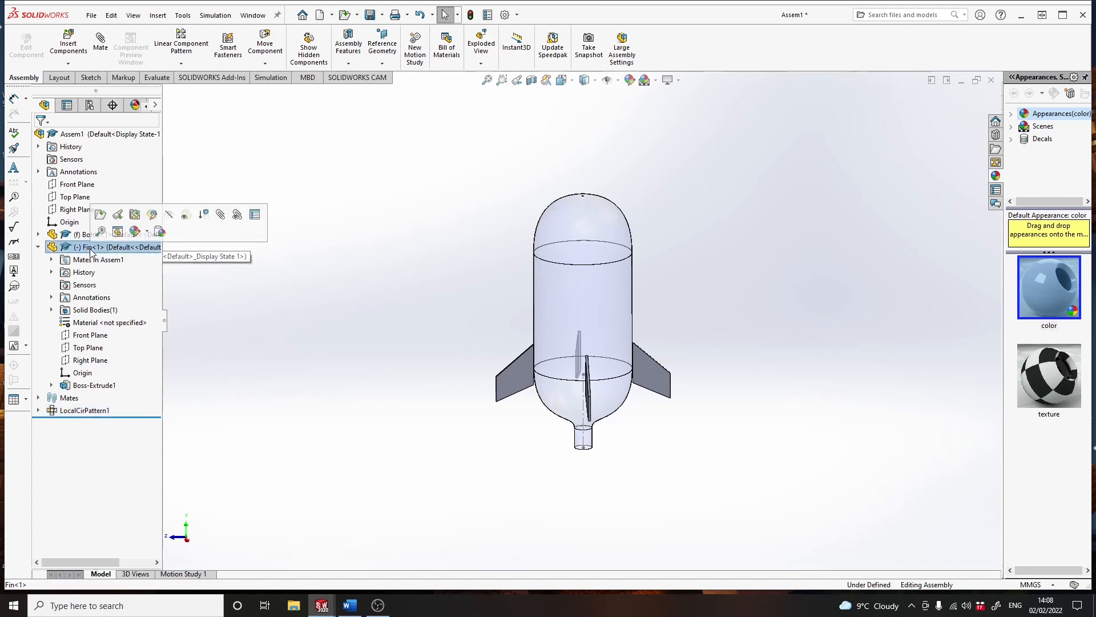
mouse_move(444, 471)
middle_mouse_down()
mouse_move(504, 455)
mouse_move(541, 477)
mouse_move(685, 394)
middle_mouse_up()
left_click(636, 393)
mouse_move(637, 393)
left_mouse_down()
mouse_move(642, 342)
mouse_move(634, 405)
mouse_move(708, 439)
mouse_move(642, 378)
left_mouse_up()
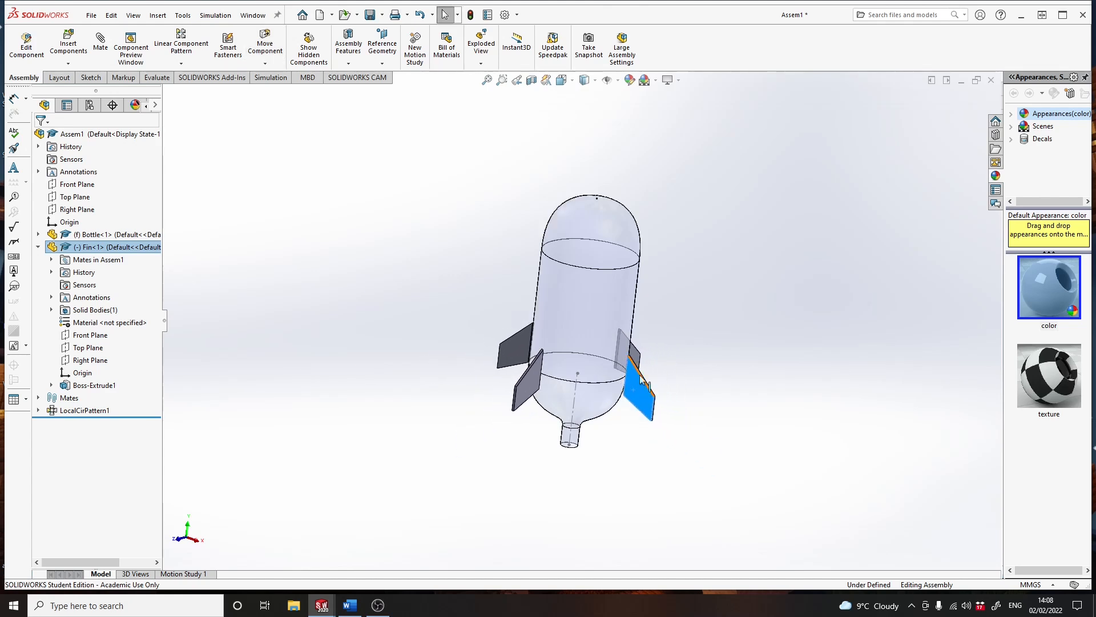
left_click(573, 80)
left_click(578, 128)
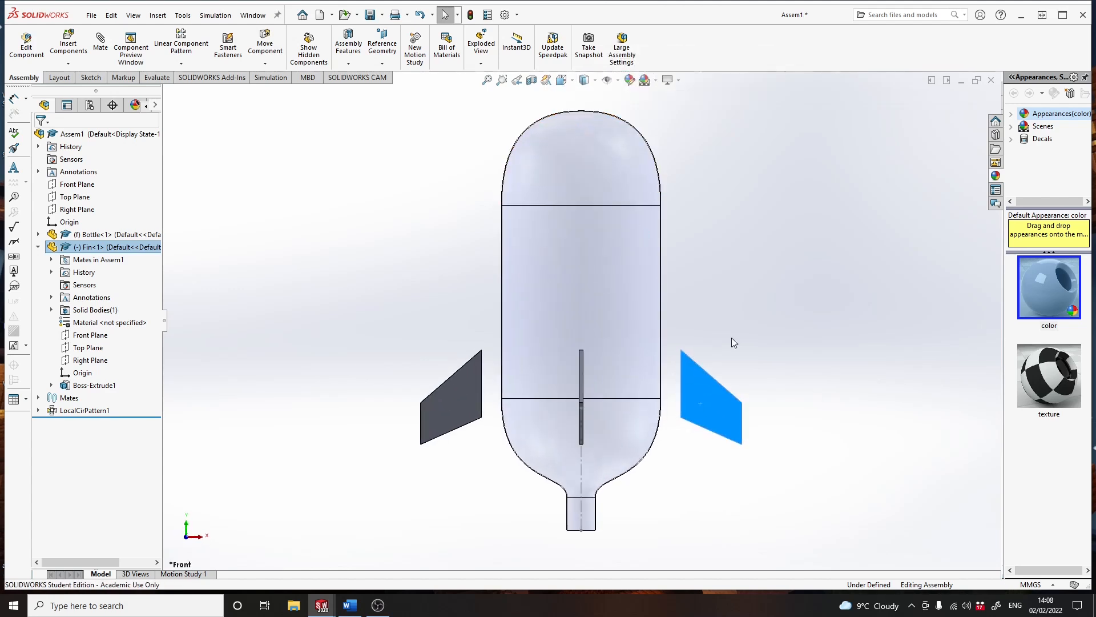
left_click_drag(714, 416, 693, 397)
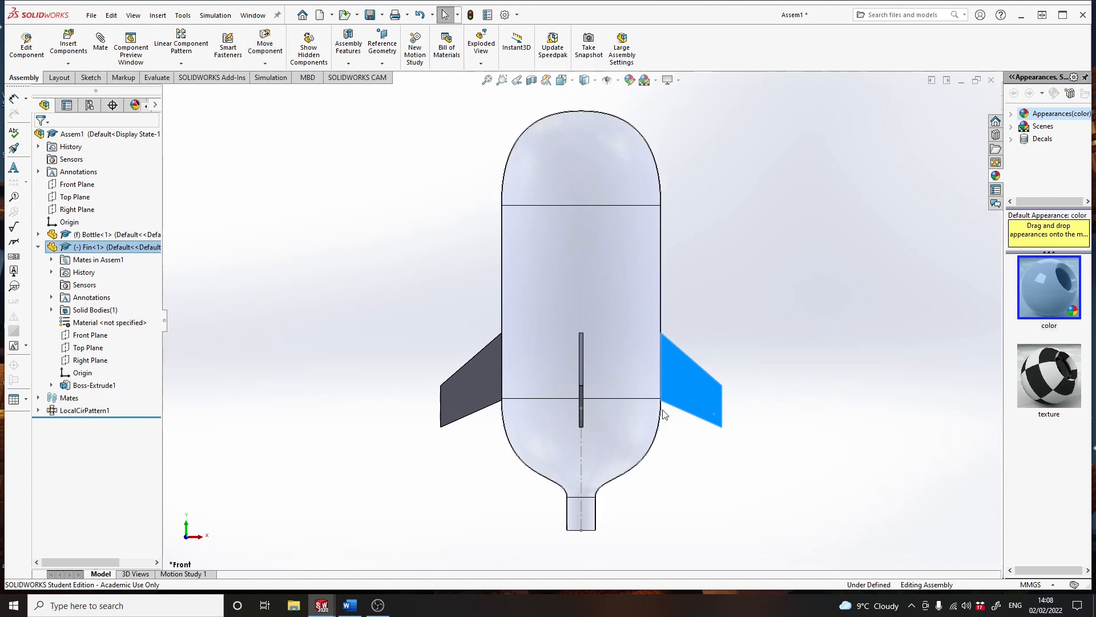
left_click_drag(681, 396, 657, 458)
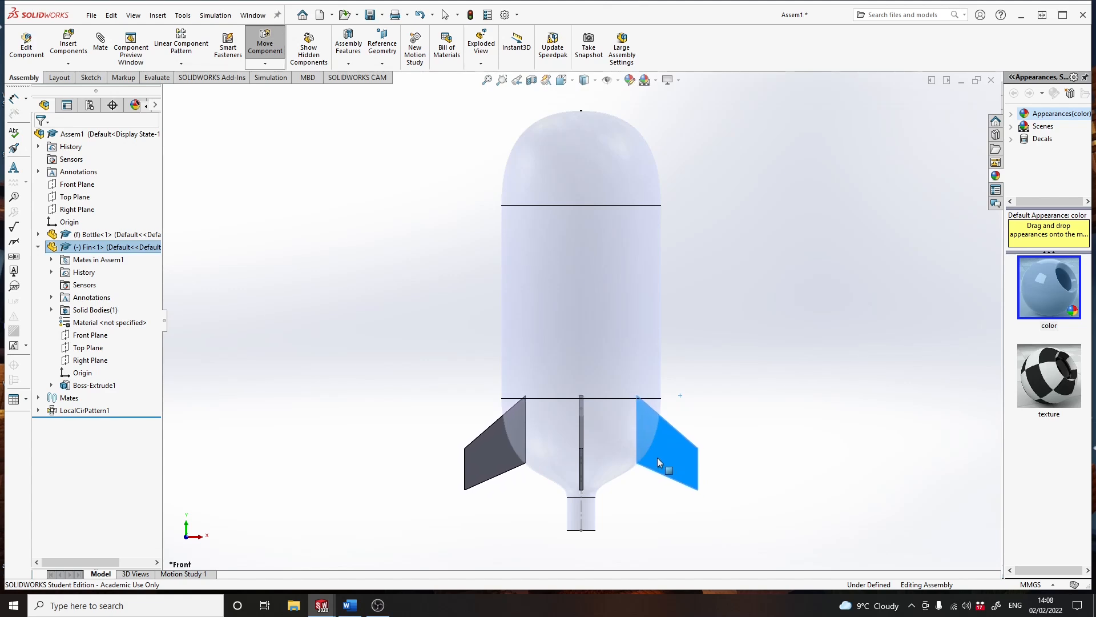
key("Escape")
left_click_drag(662, 444, 706, 434)
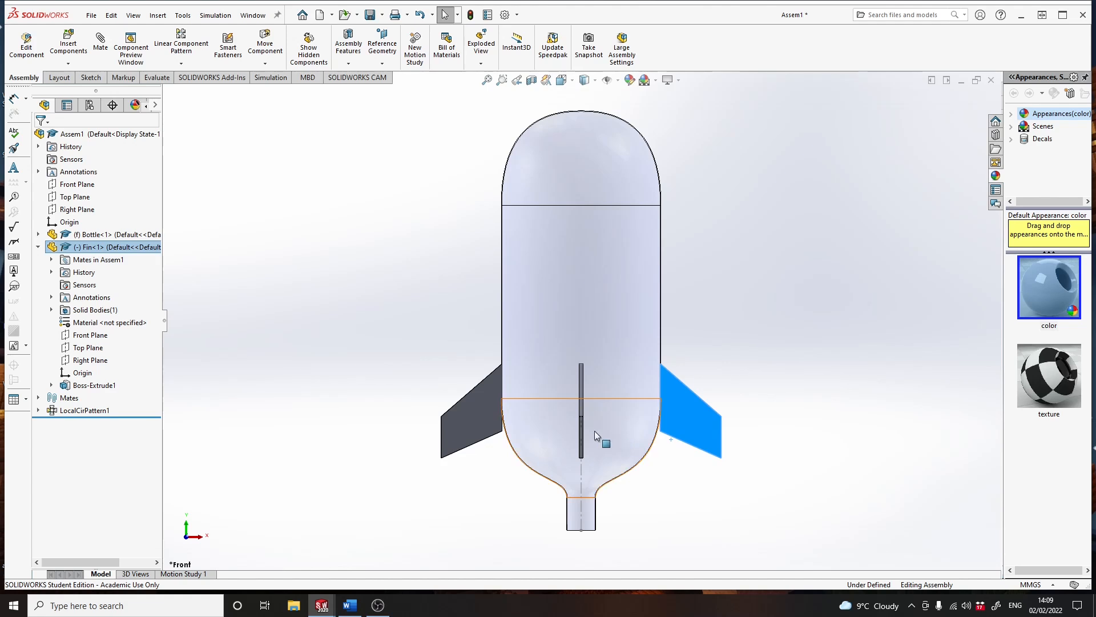
left_click(692, 414)
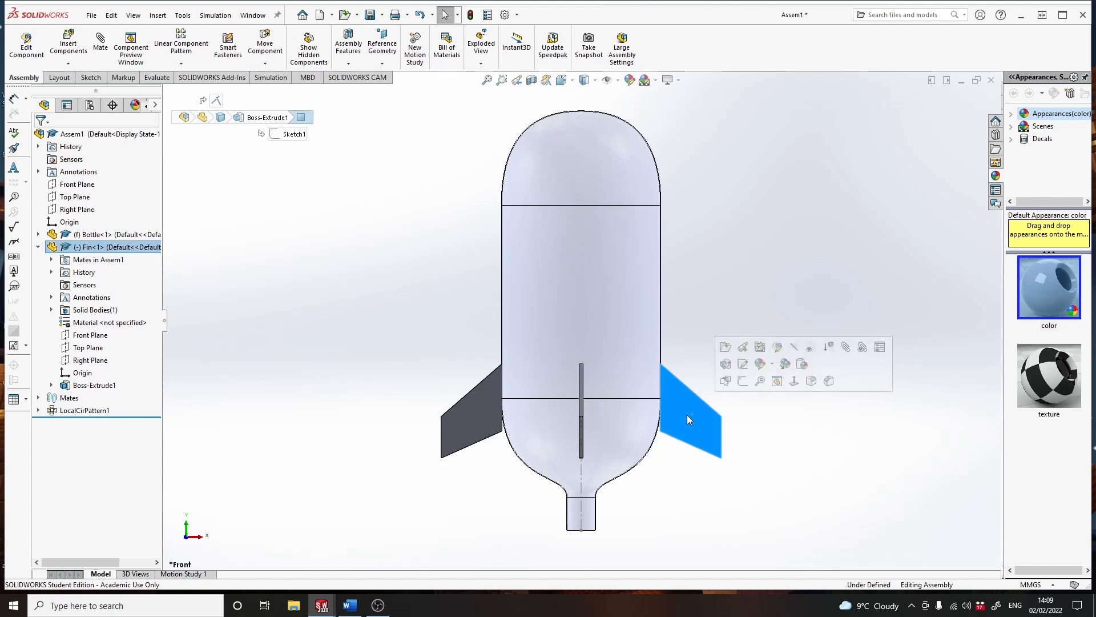
left_click(742, 365)
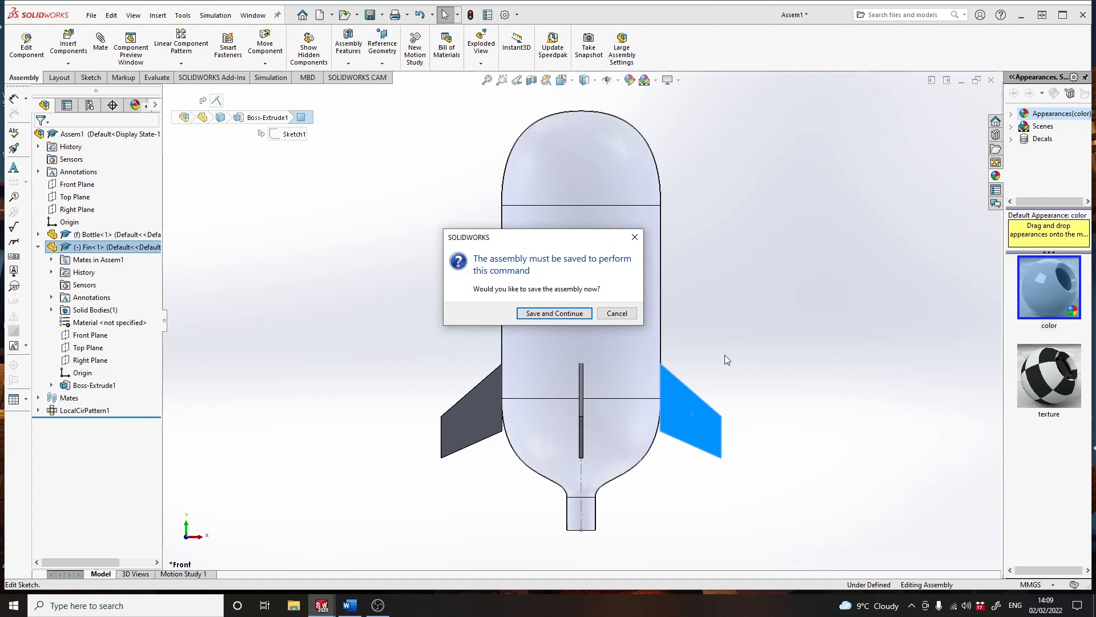
left_click(618, 313)
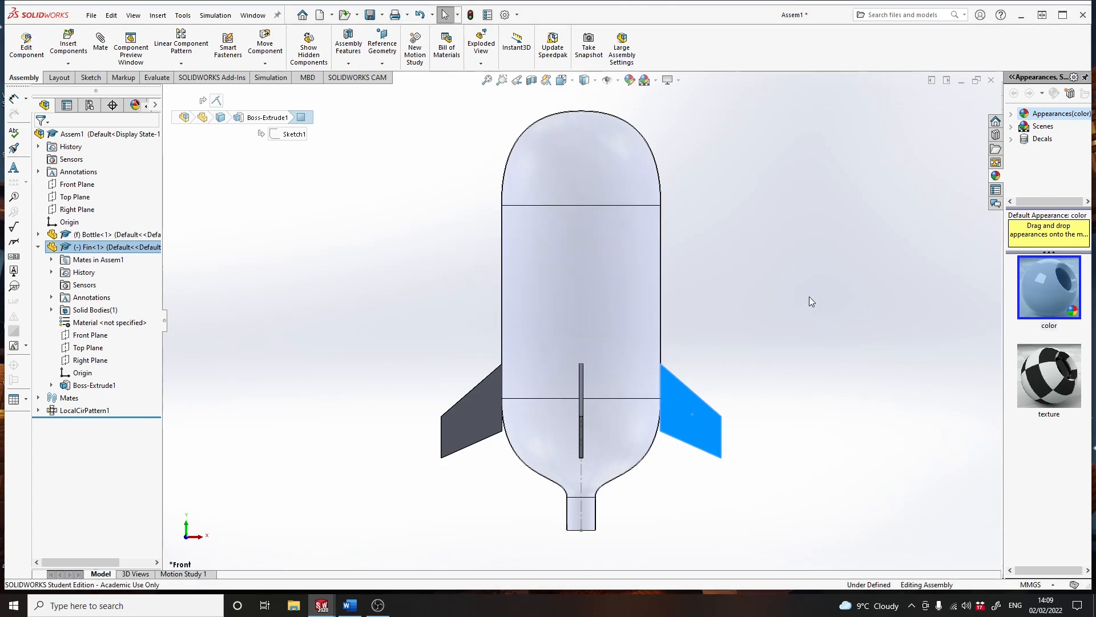
- Save the assembly in the Solidworks folder under the name Rocket assembly
left_click(371, 15)
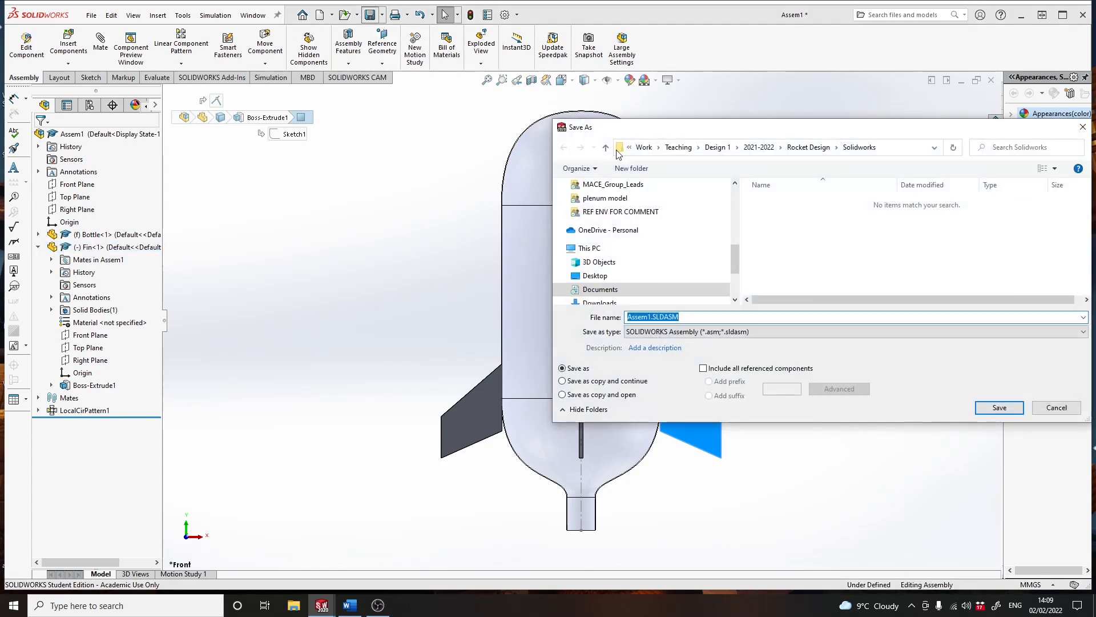
type("Rocket assembly")
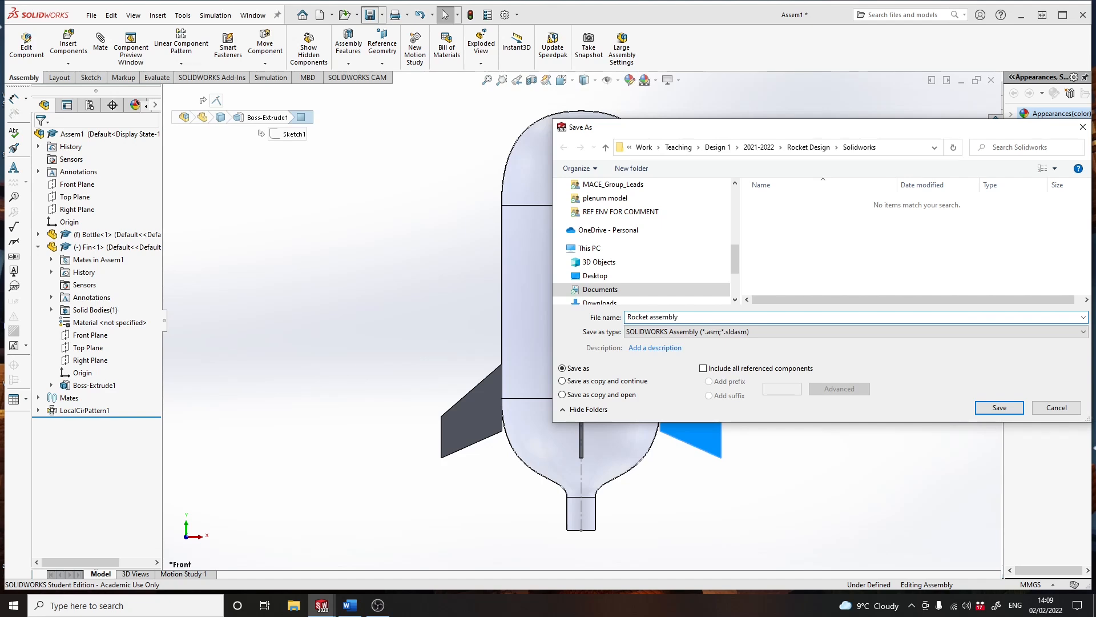
key("Return")
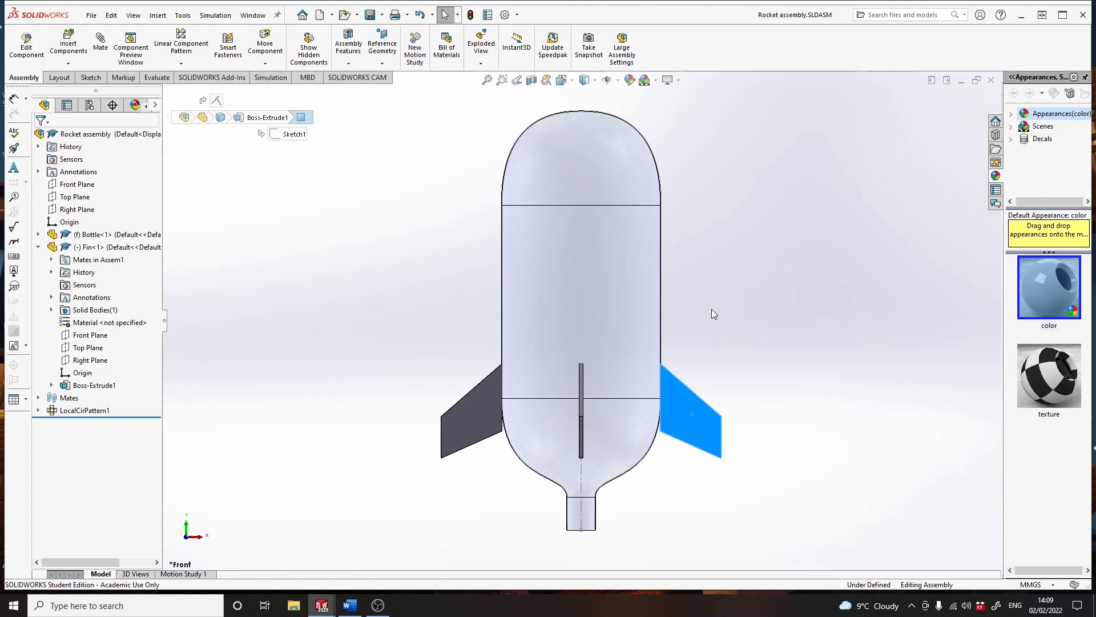
- Edit the fin's sketch in place, raising its upper inner corner to about 67 mm and pulling the outer edge outward and down to about x 56 mm
left_click(681, 402)
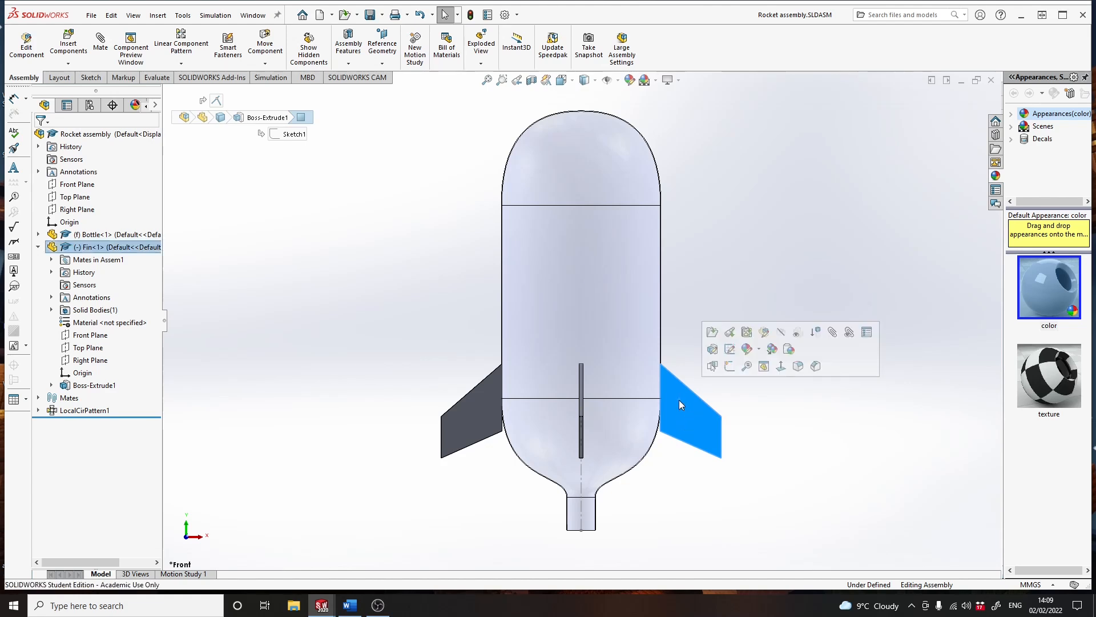
left_click(729, 351)
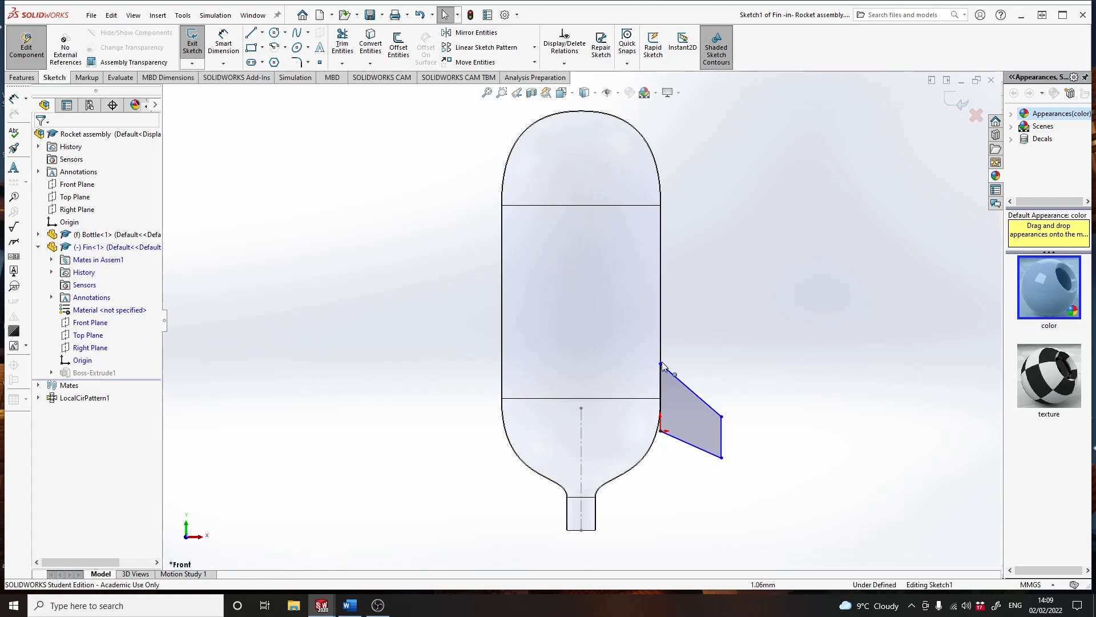
left_click_drag(661, 363, 662, 344)
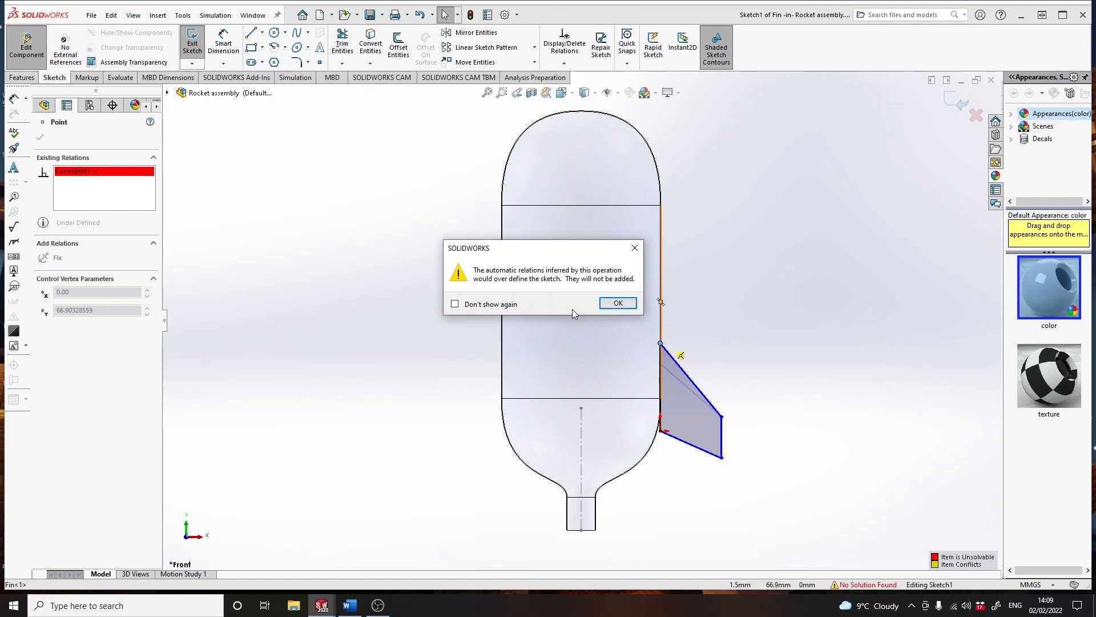
left_click(618, 303)
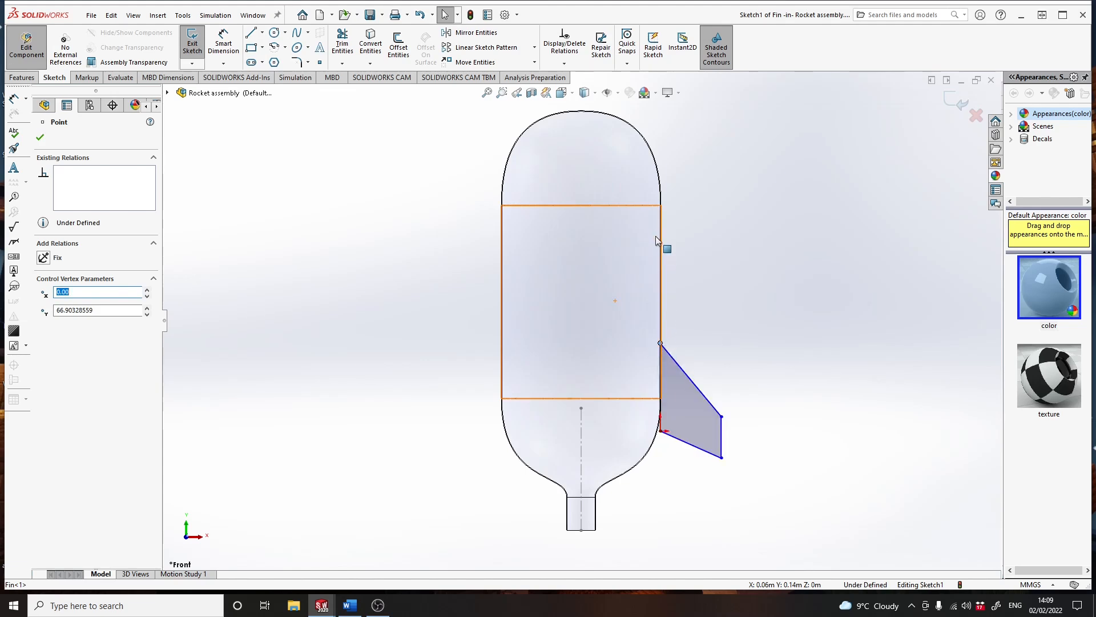
left_click_drag(723, 422, 734, 479)
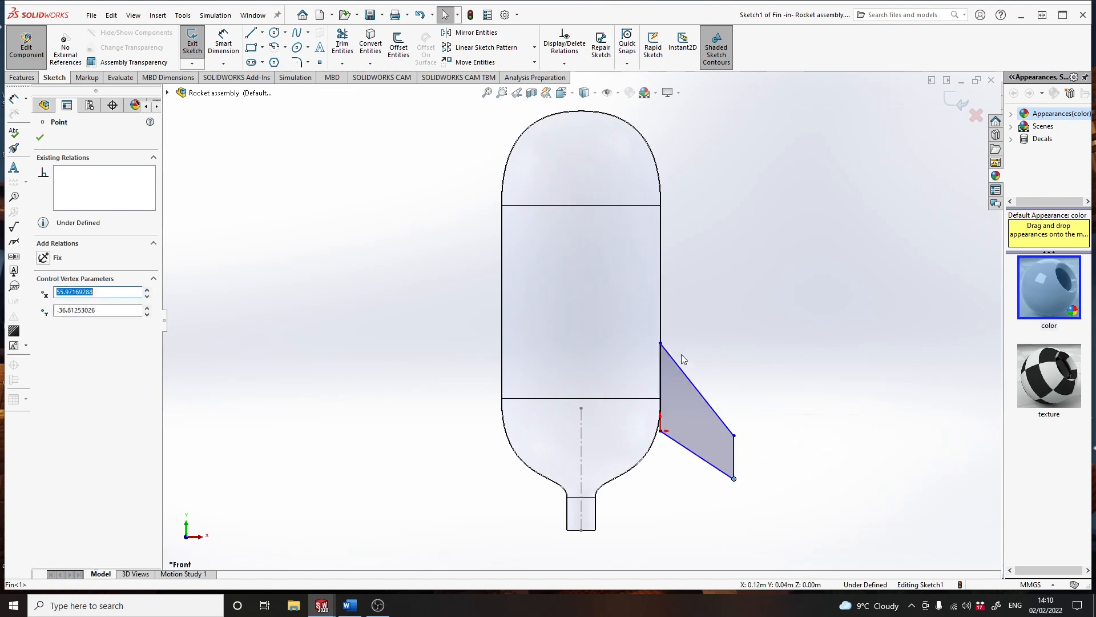
- Lower the fin's upper inner corner to about 58 mm, bring the outer edge inward at about 39 mm long, and return to the assembly
left_click(661, 343)
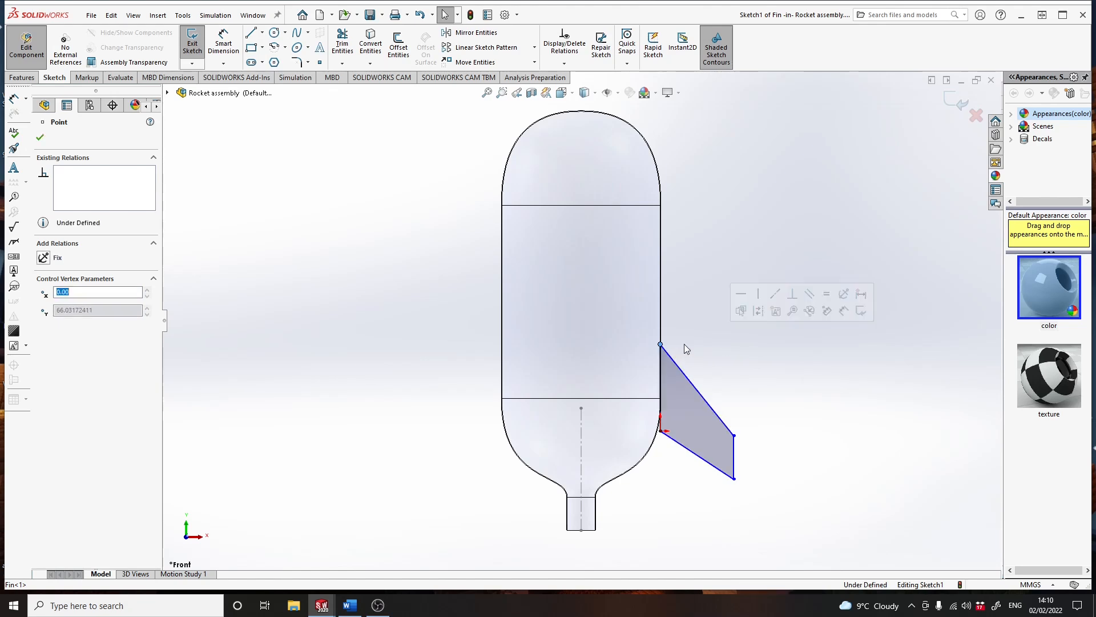
mouse_move(661, 343)
left_mouse_down()
mouse_move(662, 321)
mouse_move(671, 373)
mouse_move(672, 320)
mouse_move(671, 366)
mouse_move(671, 321)
mouse_move(671, 355)
left_mouse_up()
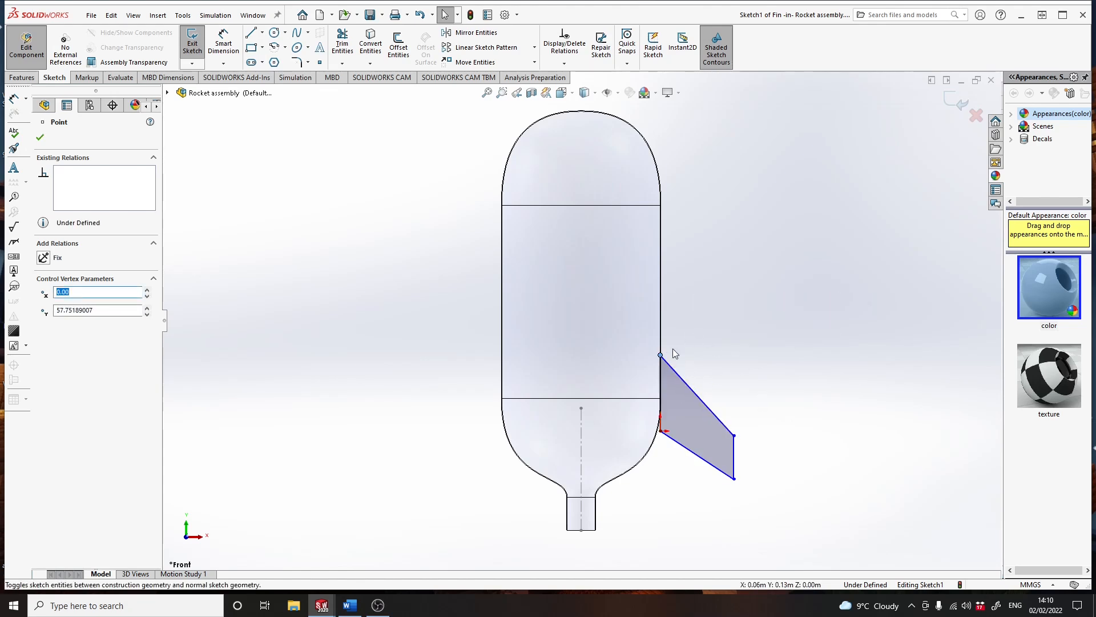
left_click_drag(733, 456, 719, 445)
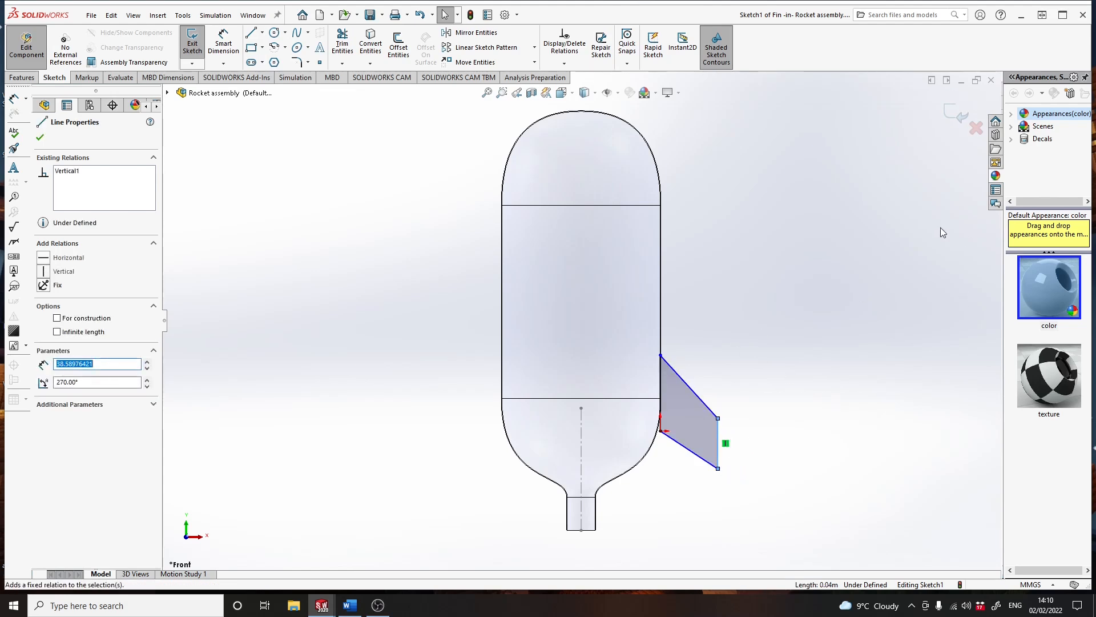
left_click(952, 118)
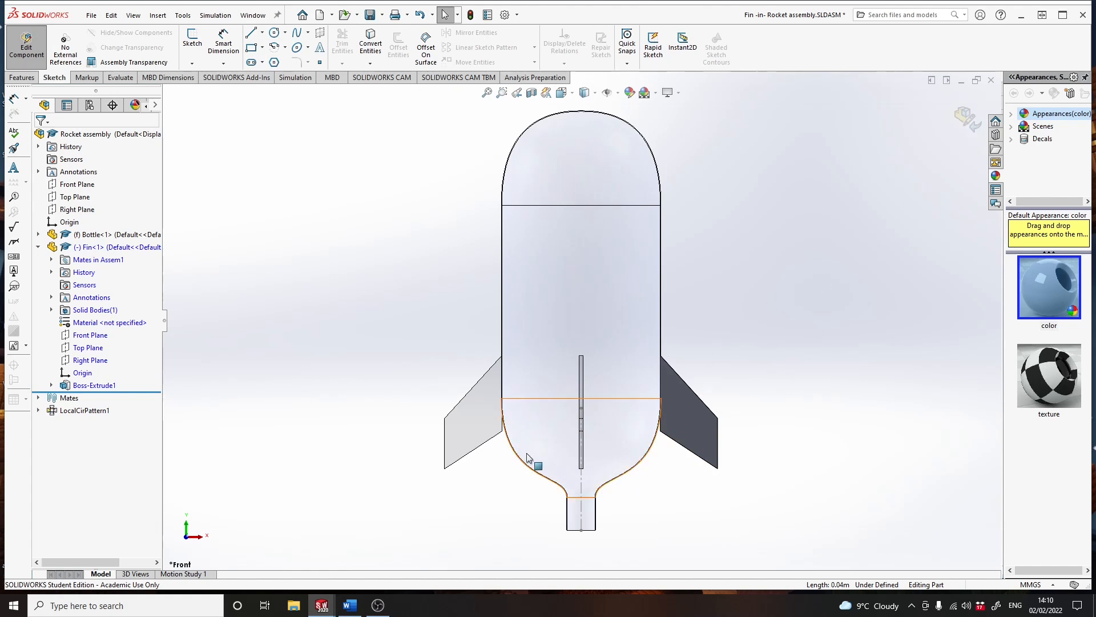
left_click(968, 117)
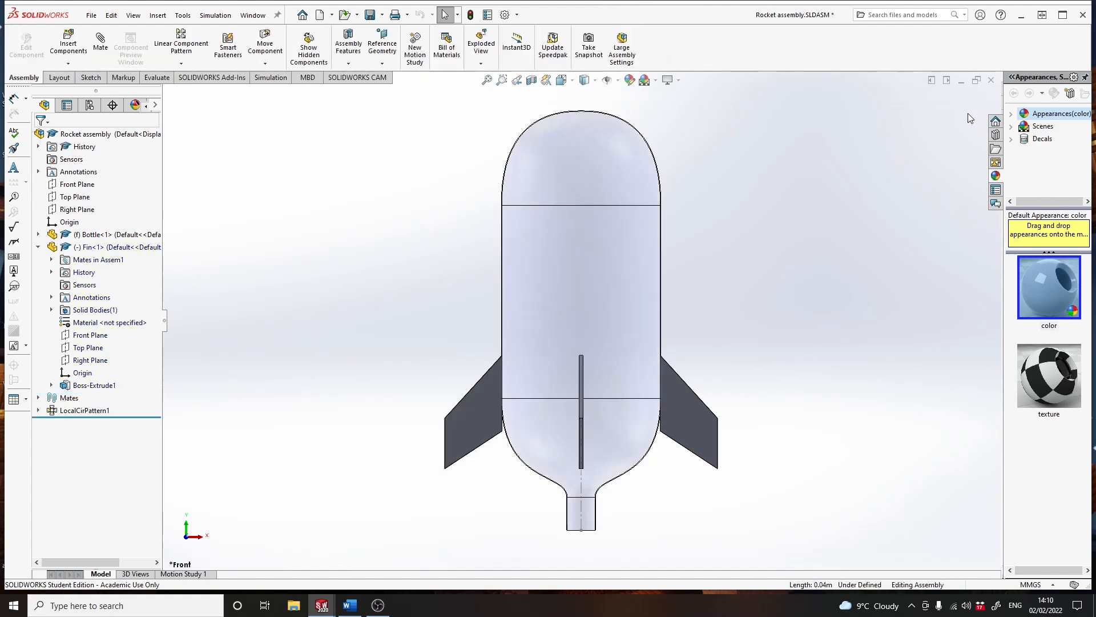
- Insert the Egg part into the assembly and place it at the top of the bottle's dome
middle_click_drag(734, 287, 646, 369)
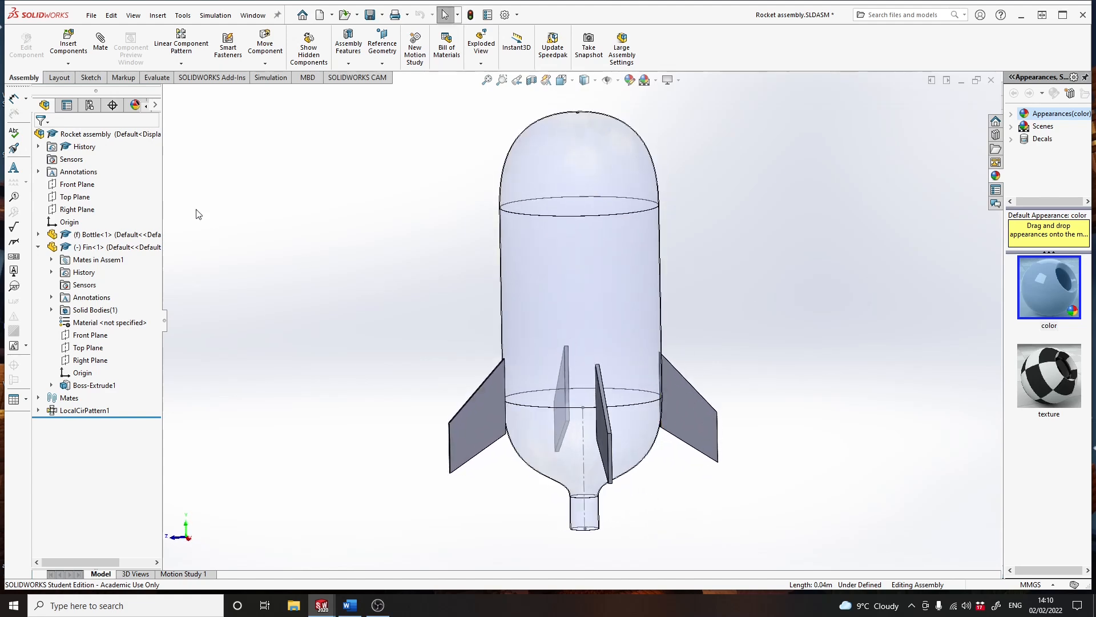
left_click(75, 48)
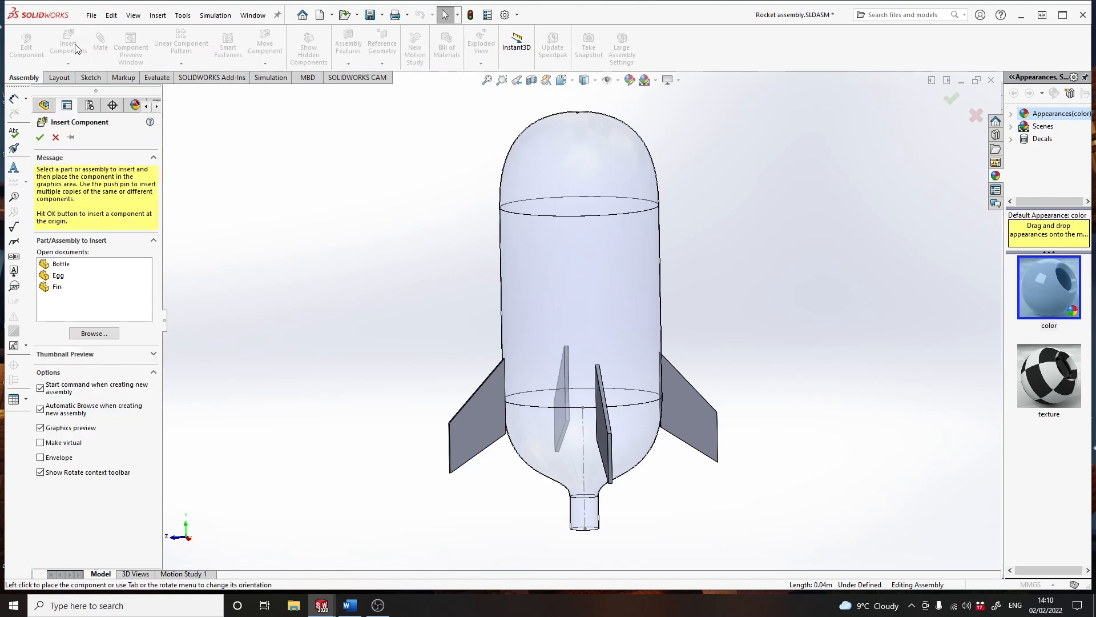
left_click(55, 279)
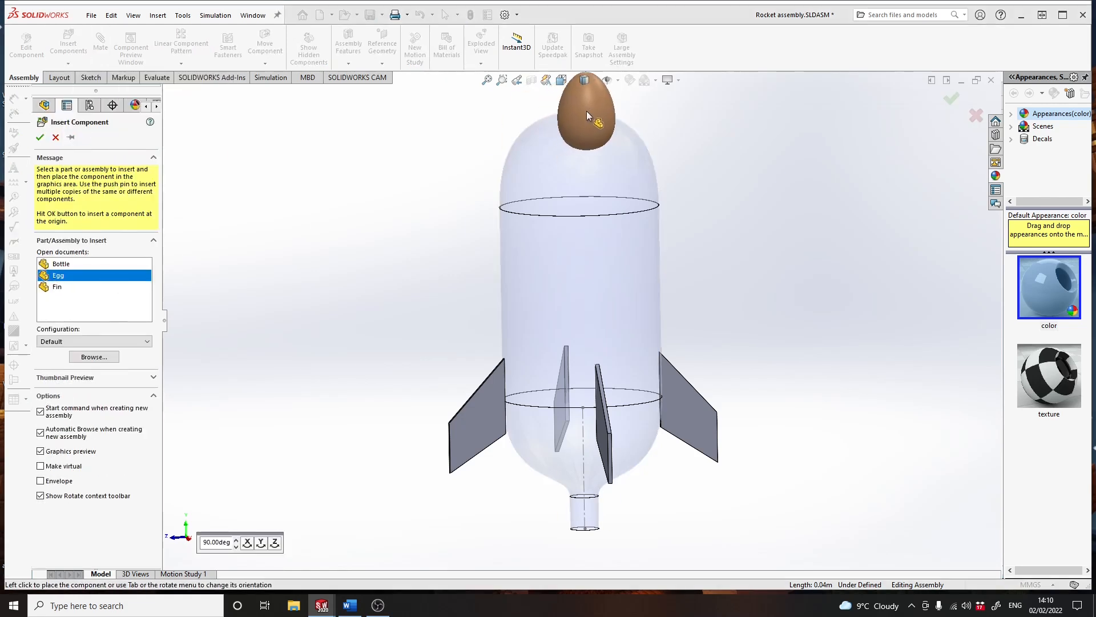
left_click(587, 111)
middle_click_drag(705, 198, 594, 132)
mouse_move(593, 131)
left_mouse_down()
mouse_move(593, 85)
mouse_move(639, 118)
mouse_move(571, 151)
mouse_move(666, 122)
mouse_move(677, 138)
mouse_move(584, 132)
left_mouse_up()
key("Escape")
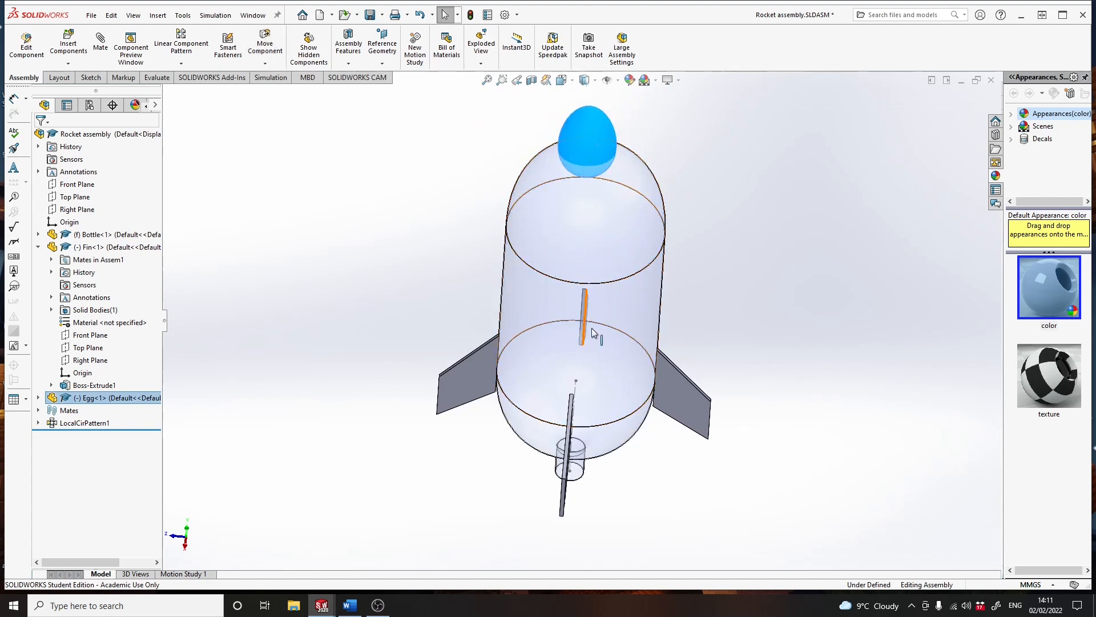
middle_click_drag(588, 330, 665, 257)
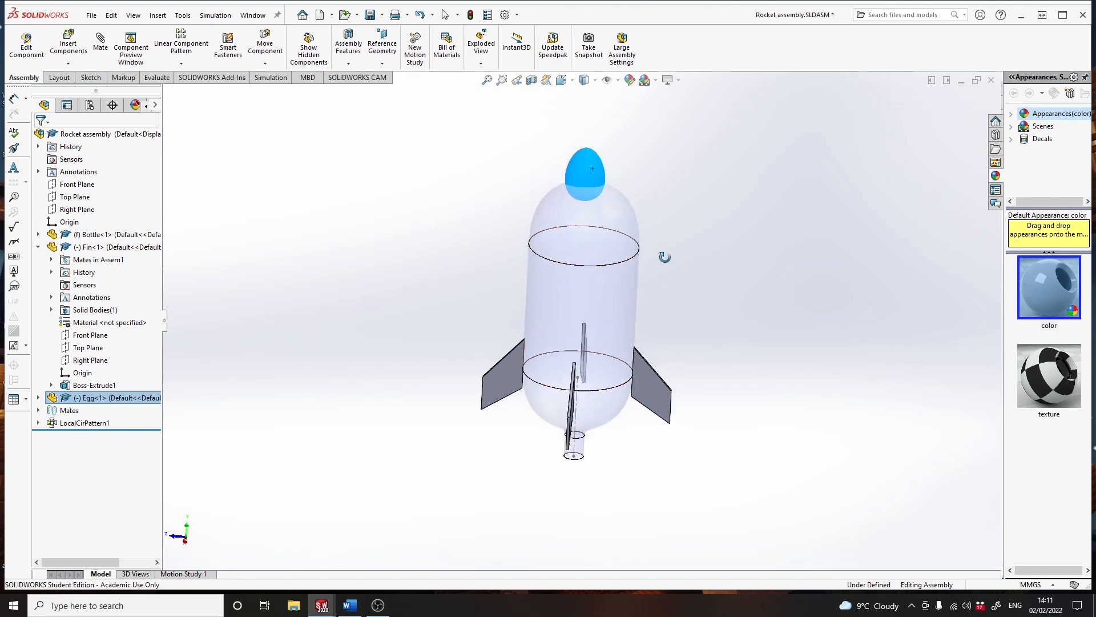
- Add a coincident mate between the egg's Front Plane and the assembly's Front Plane
left_click(39, 398)
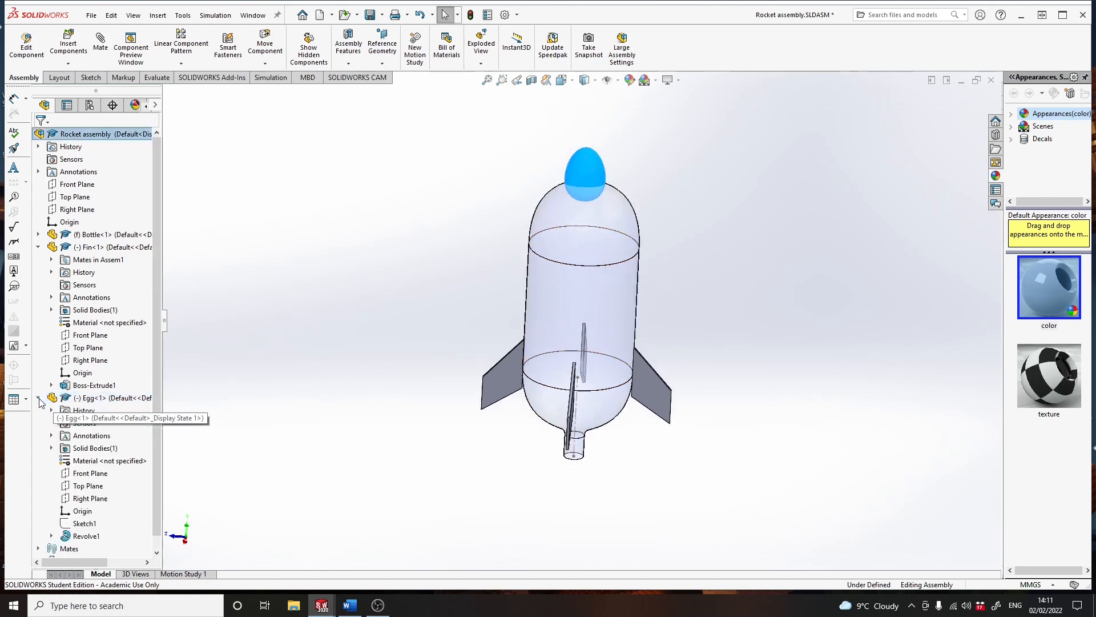
left_click(91, 473)
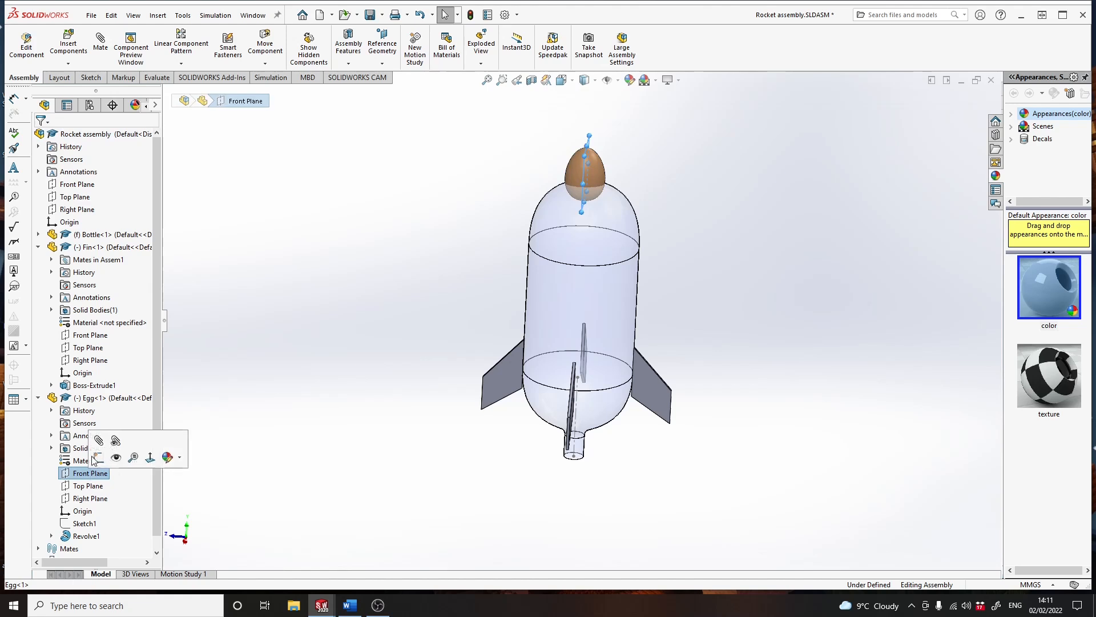
left_click(99, 440)
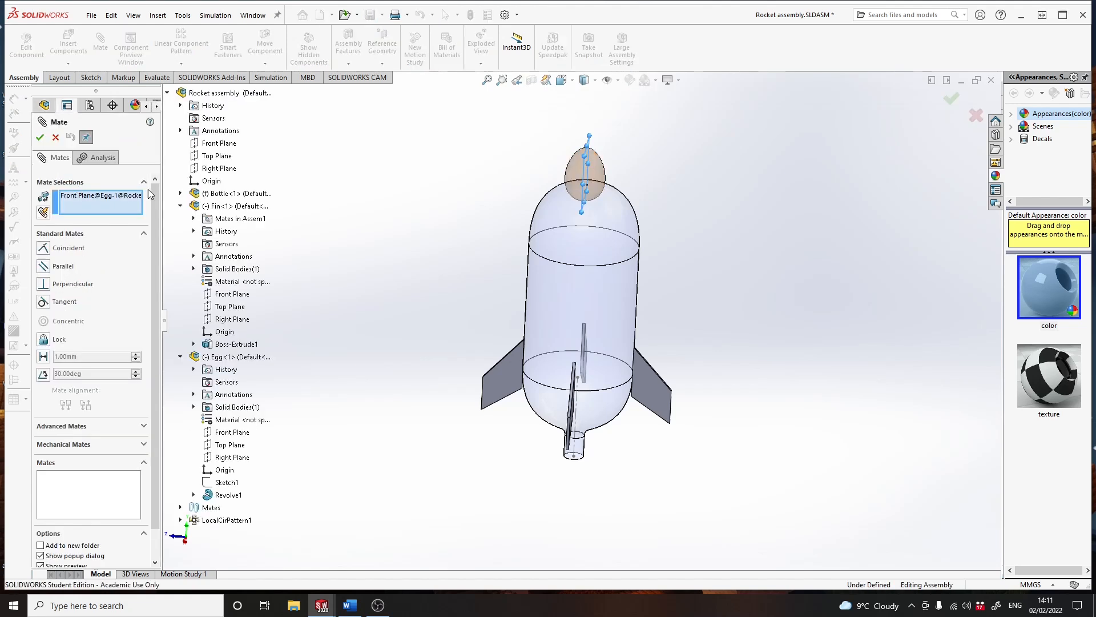
left_click(222, 145)
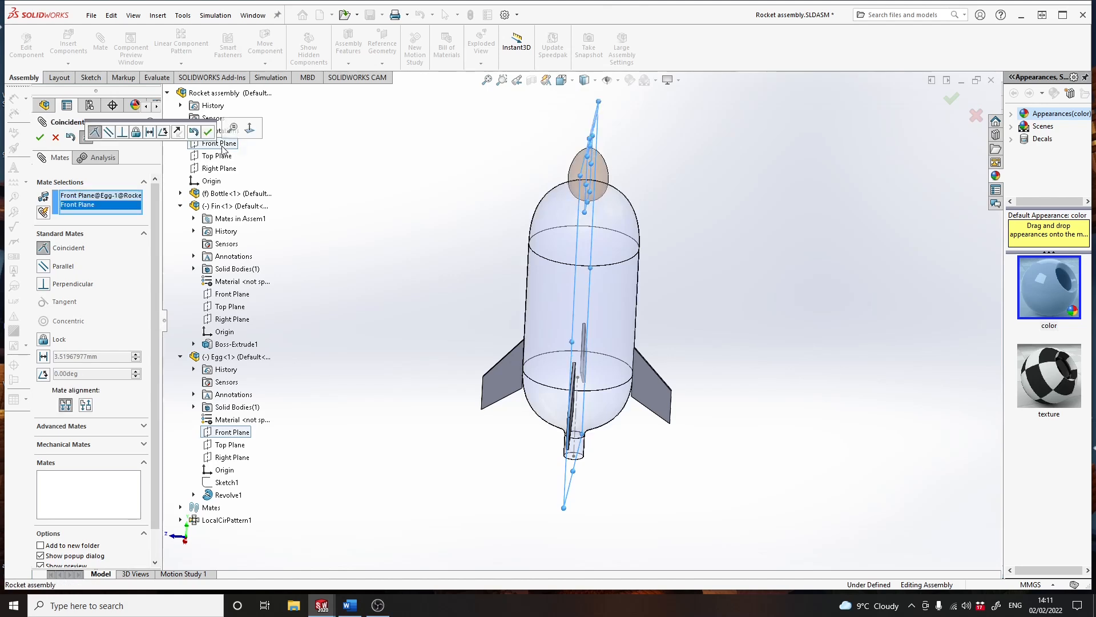
left_click(207, 132)
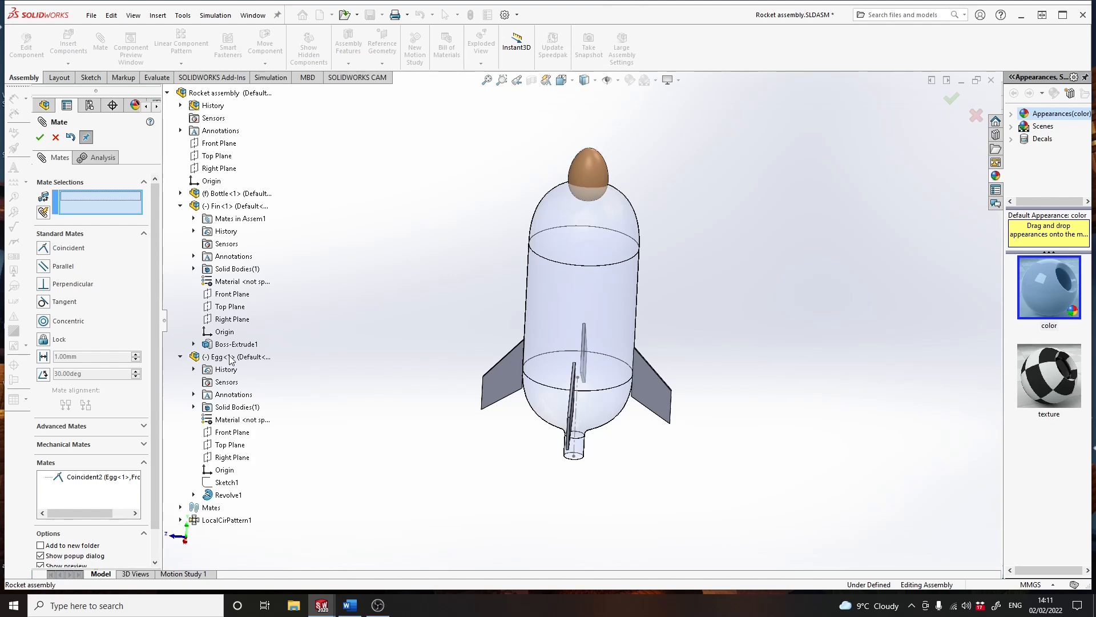
- Add a coincident mate between the egg's Right Plane and the assembly's Right Plane, and finish mating
left_click(229, 458)
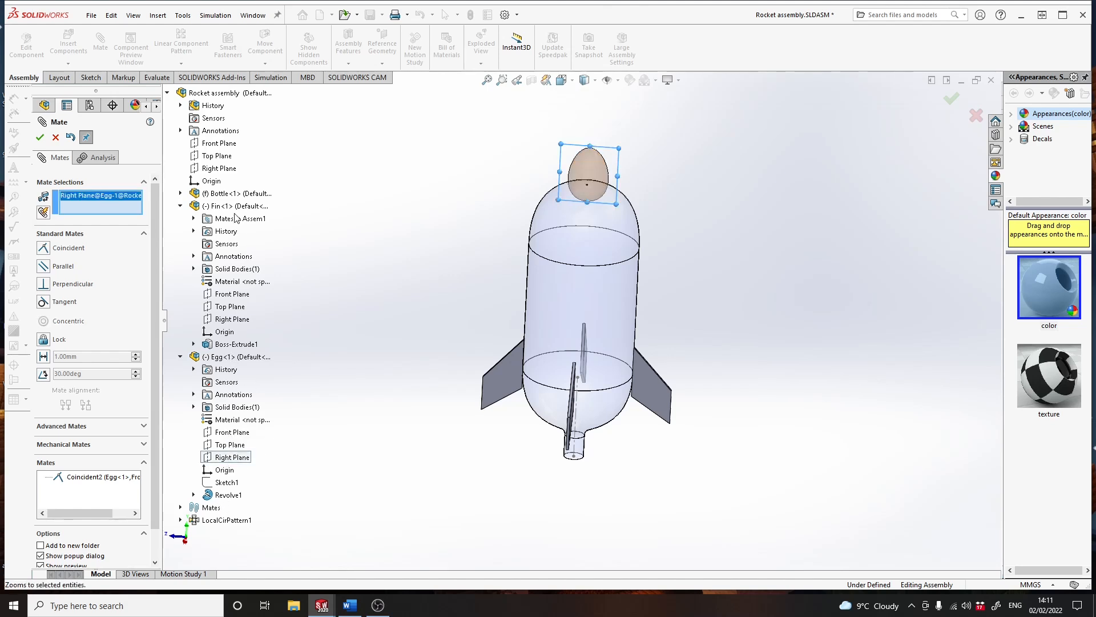
left_click(218, 169)
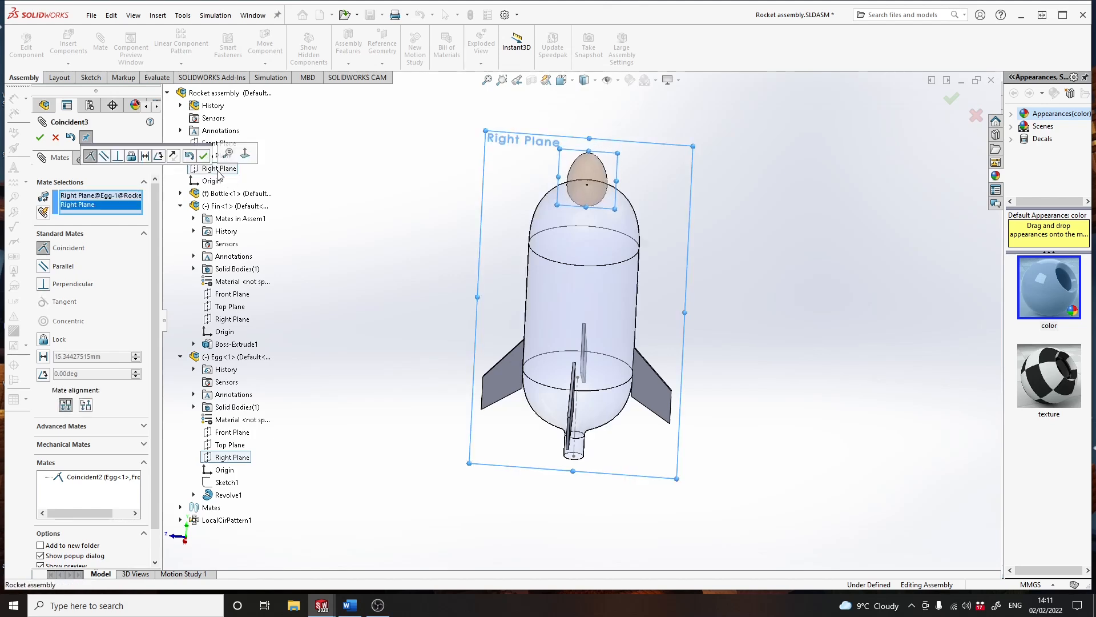
left_click(204, 155)
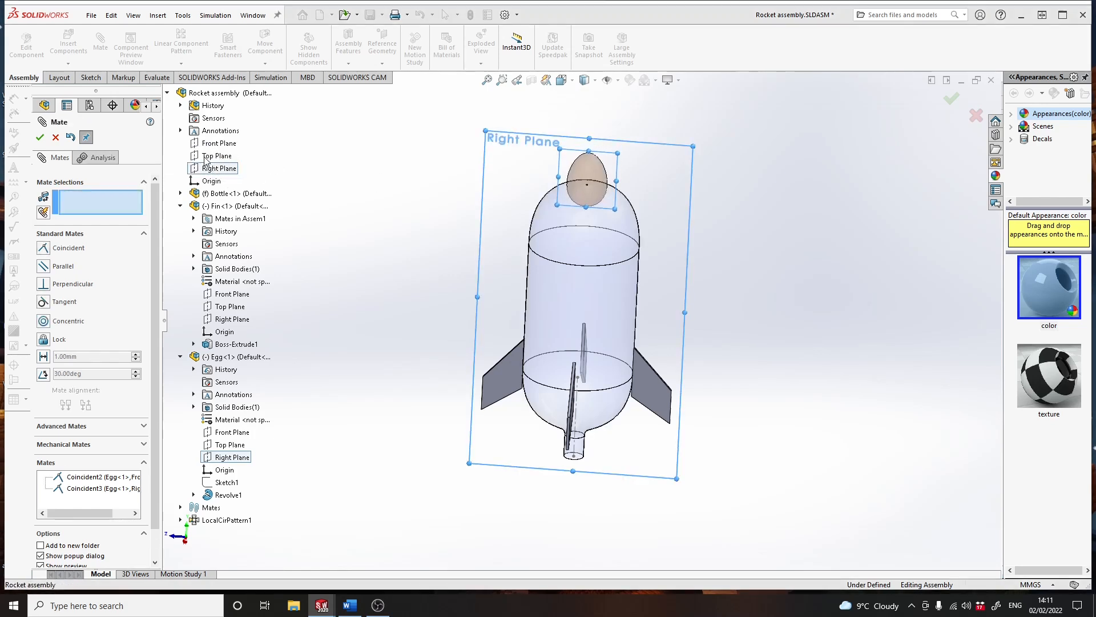
left_click(55, 139)
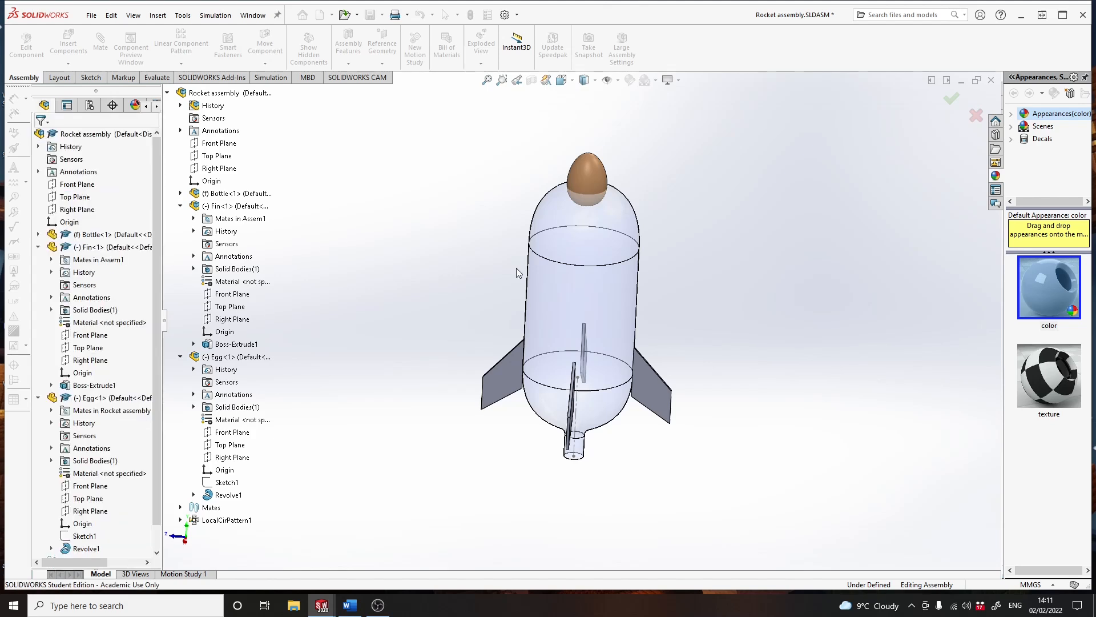
- Move the egg along the bottle's axis so it sits just above the top of the dome, and deselect it
middle_click_drag(595, 285, 582, 246)
left_click_drag(577, 177, 577, 128)
left_click_drag(580, 271, 576, 131)
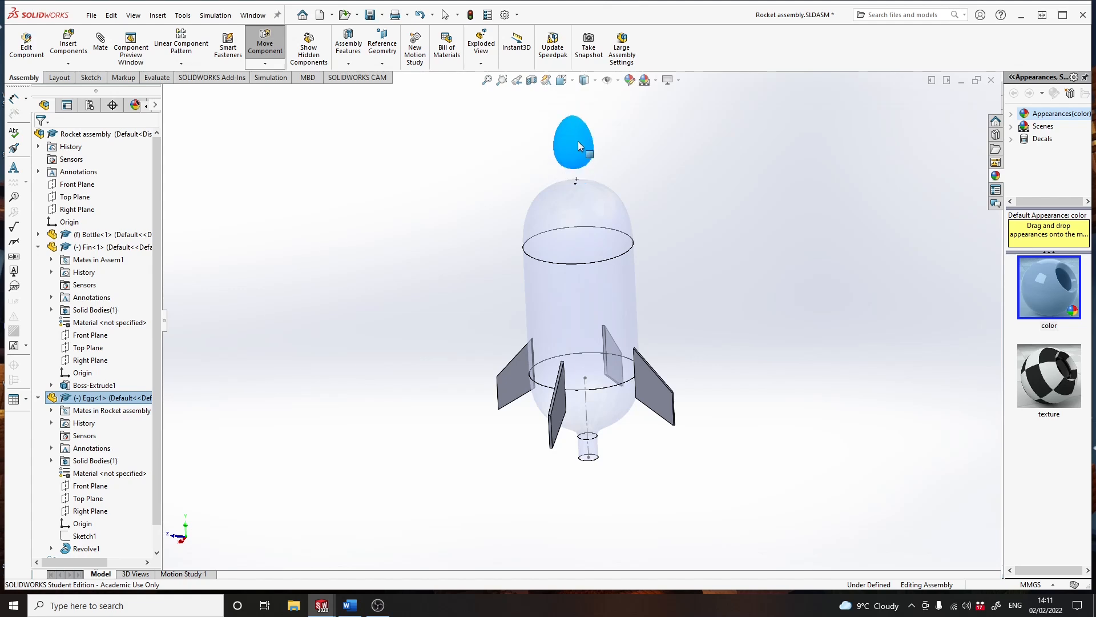
left_click_drag(576, 184, 580, 149)
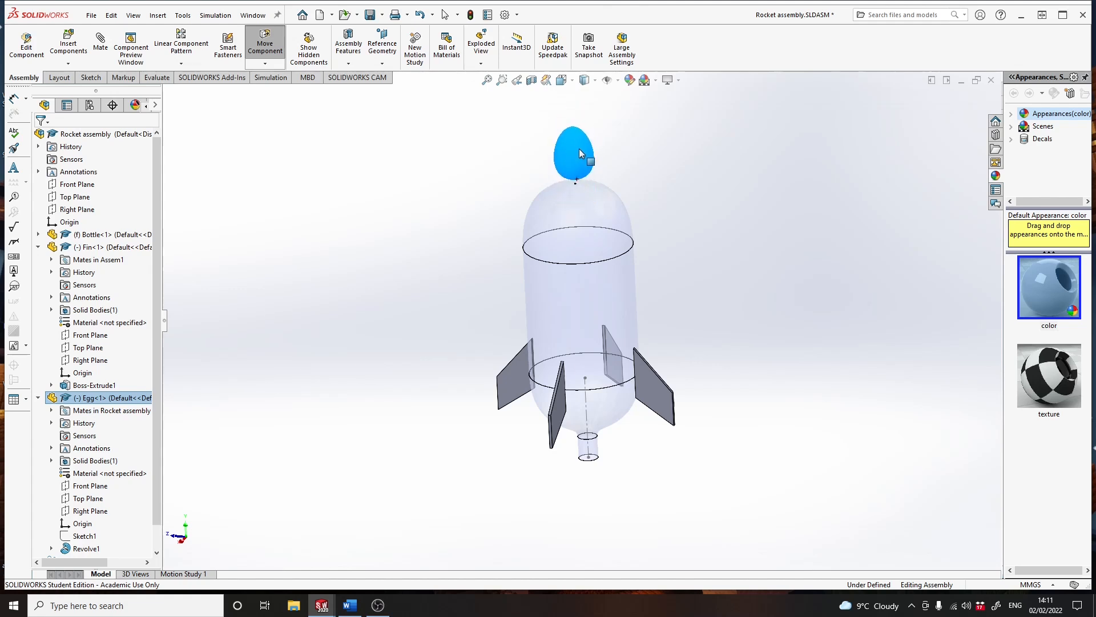
middle_click_drag(565, 231, 483, 191)
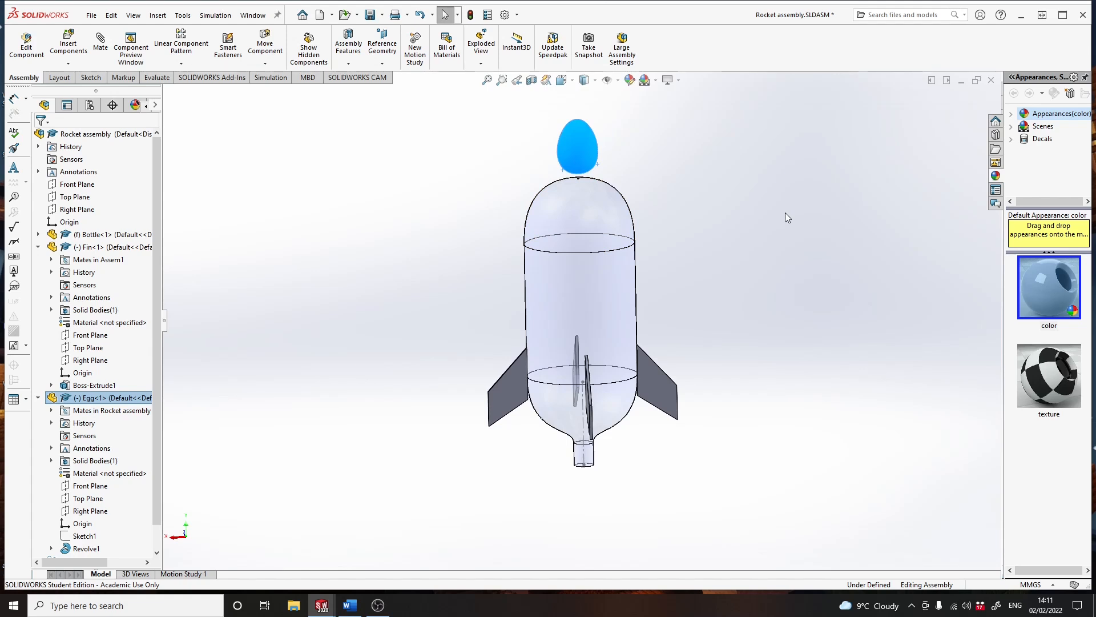
left_click(745, 238)
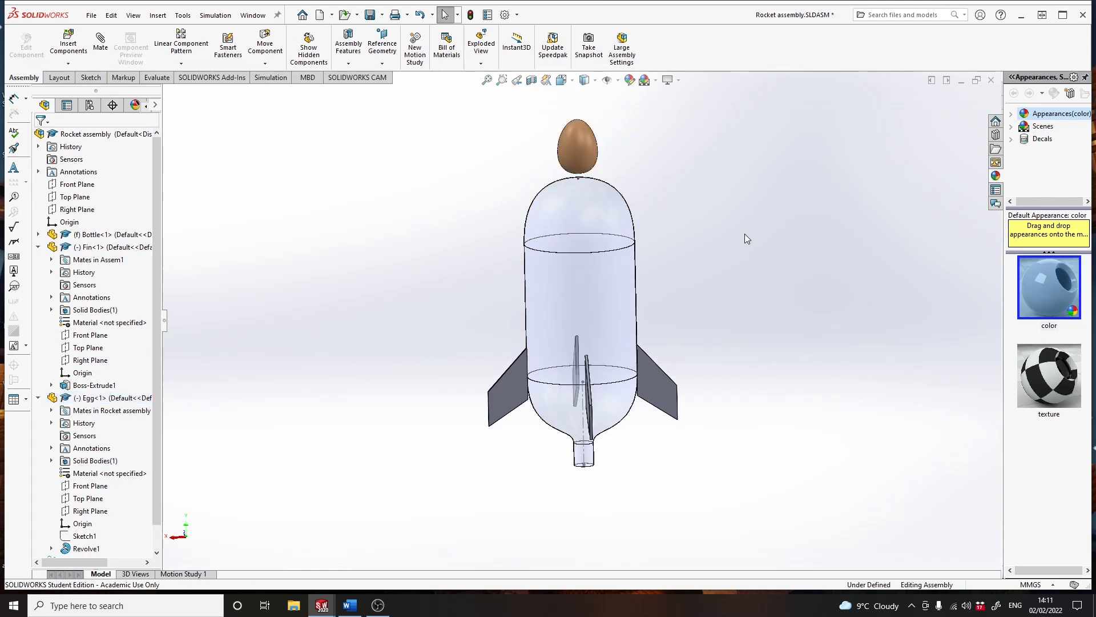
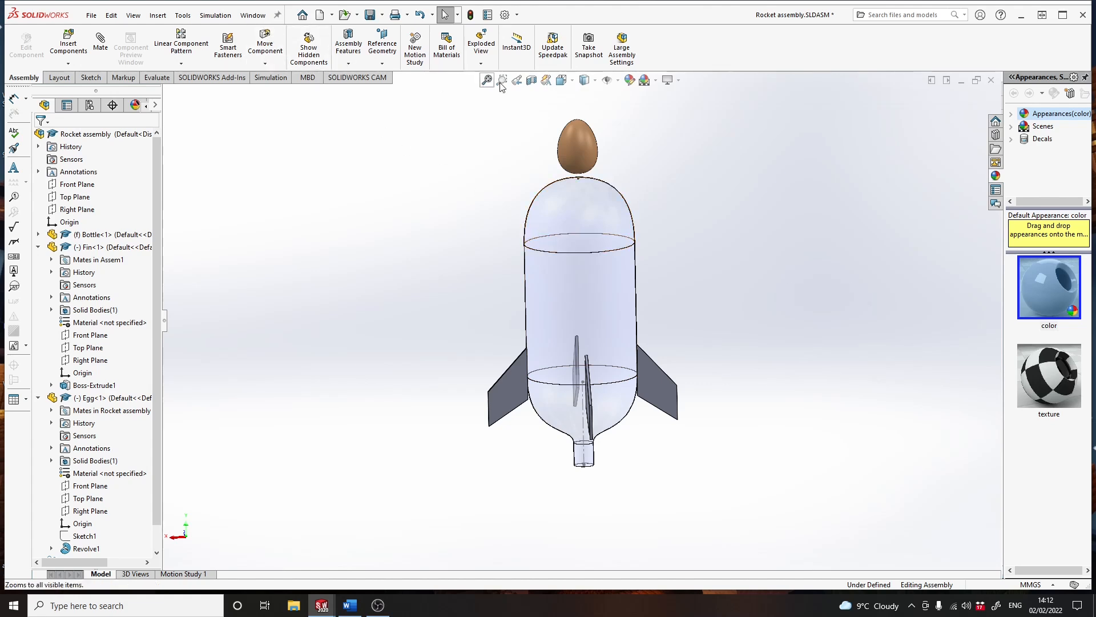
- Save the rocket assembly and switch to the open Bottle part
left_click(369, 16)
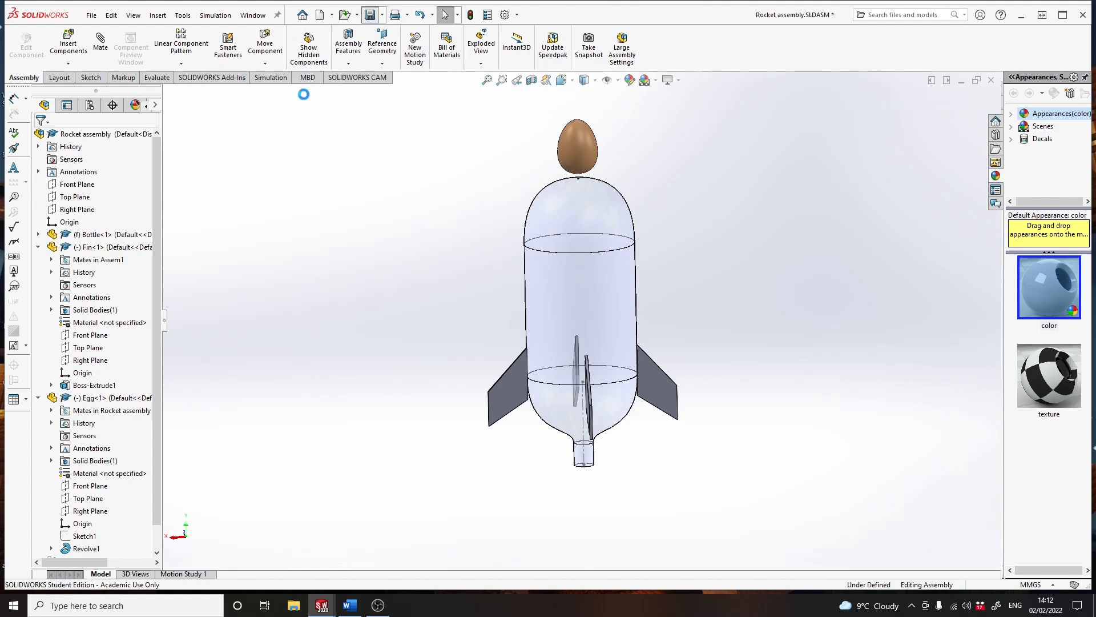
left_click(250, 16)
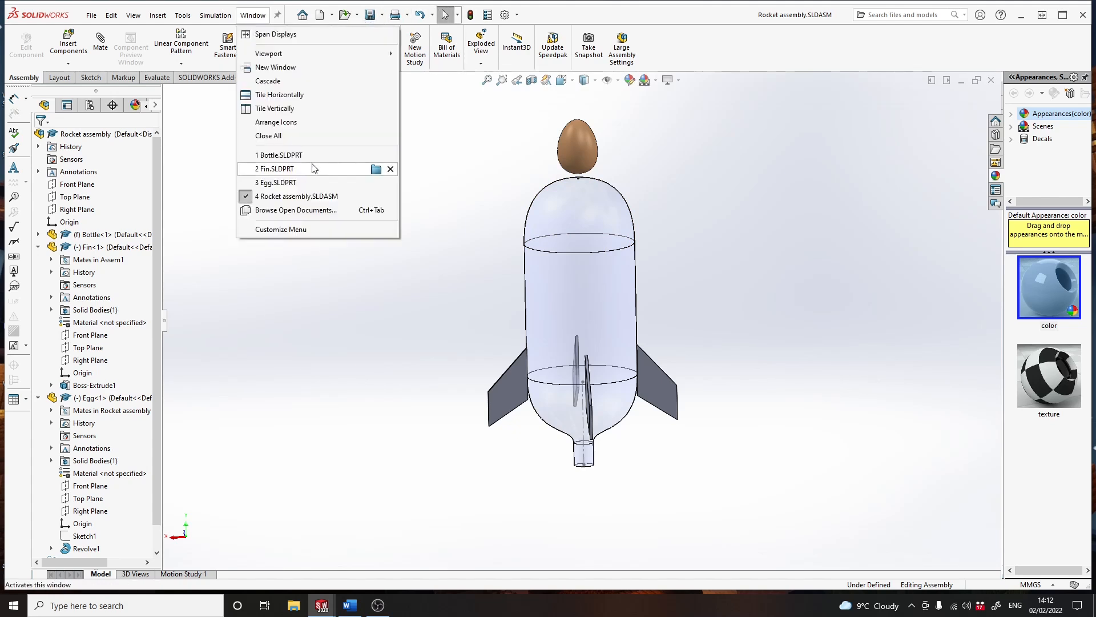
left_click(285, 158)
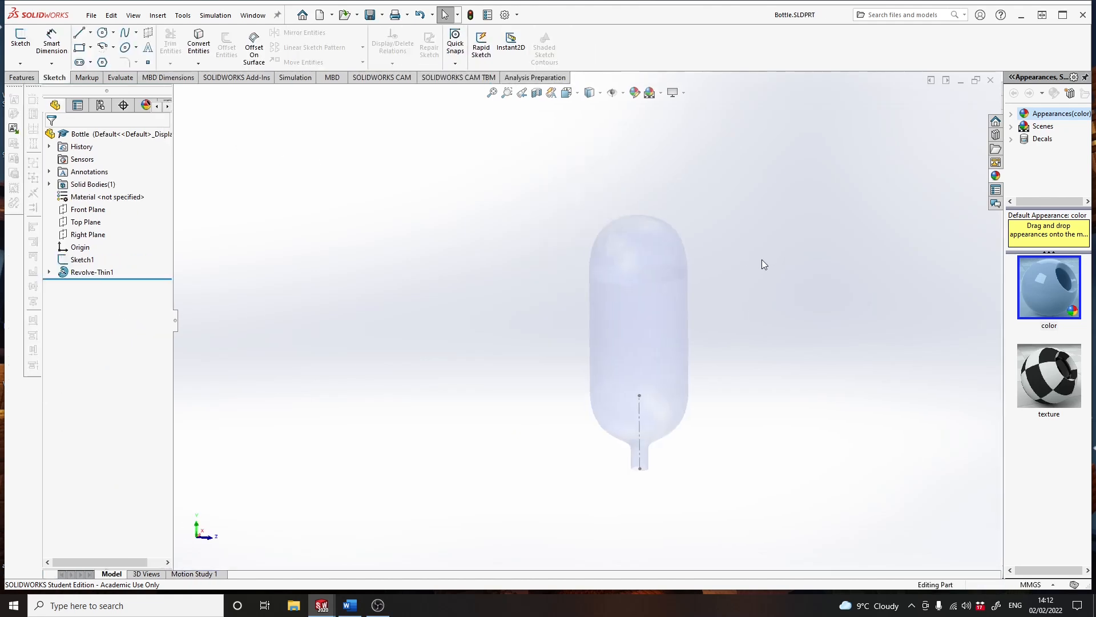
- Save the bottle as a copy named Nose Cone and open it, keeping the original document open
left_click(381, 15)
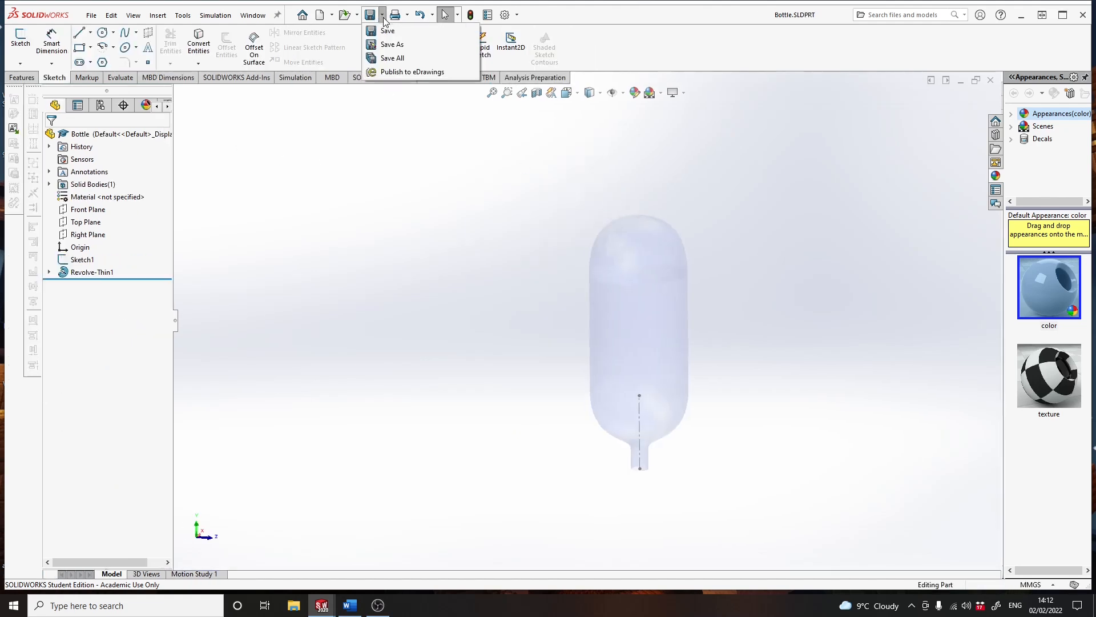
left_click(392, 44)
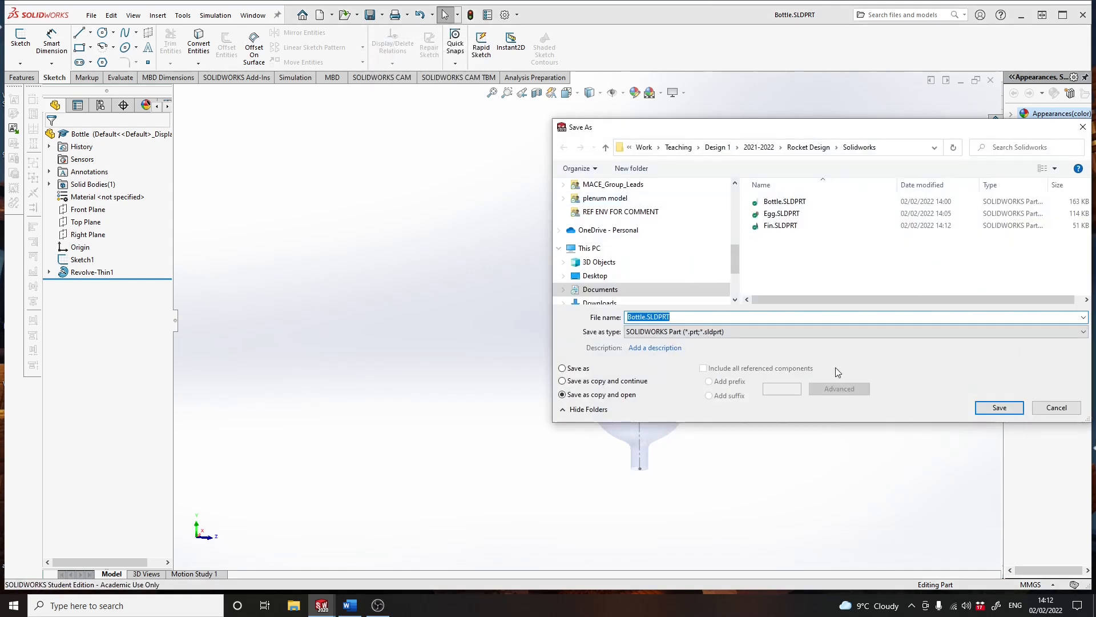
left_click_drag(683, 316, 621, 318)
type("Nose Cone")
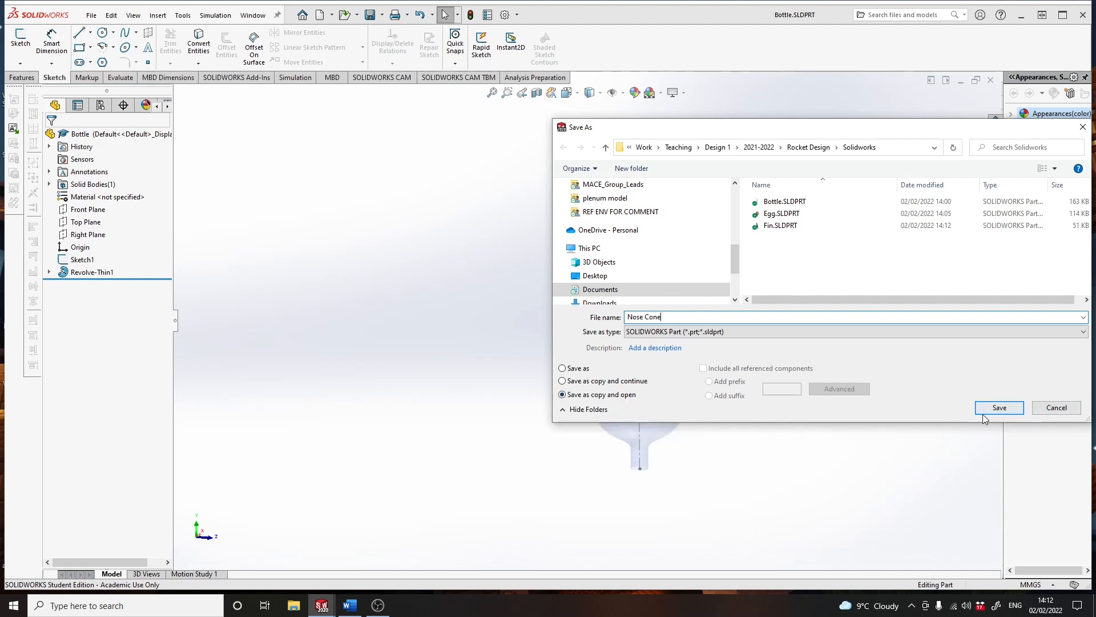
left_click(999, 407)
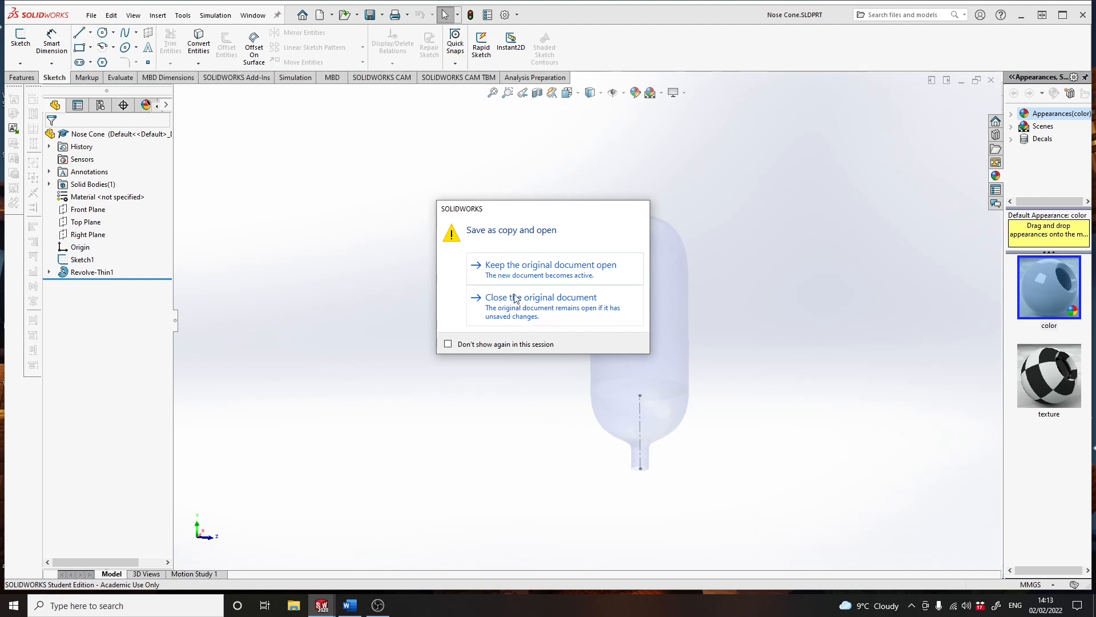
left_click(512, 270)
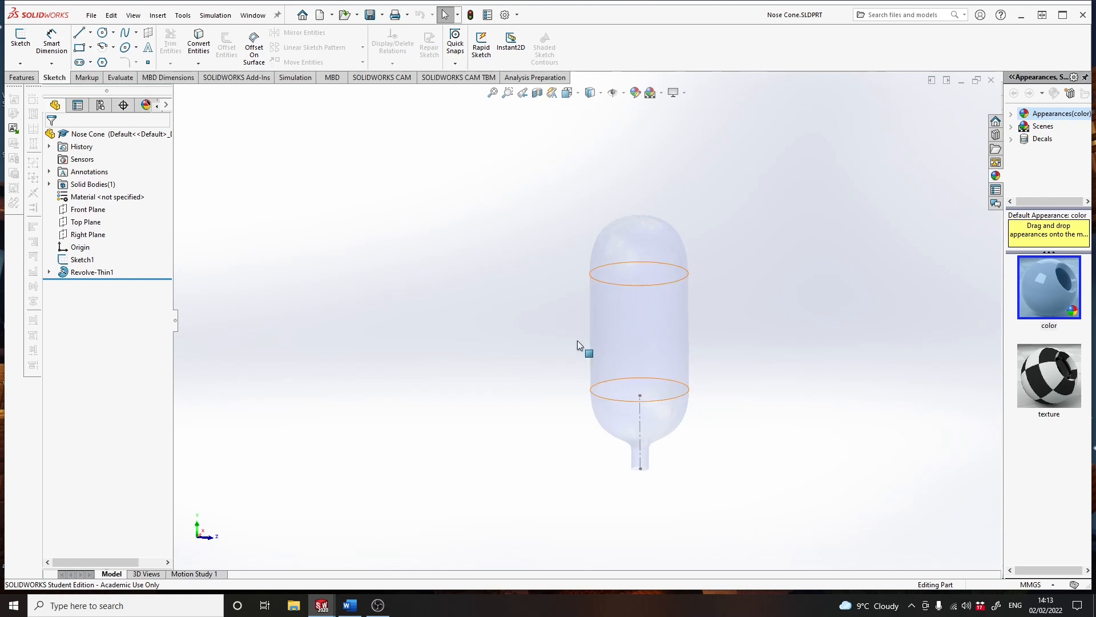
- Edit the revolve's profile sketch in the front view and delete the short neck line and the lower shoulder curve
left_click(49, 273)
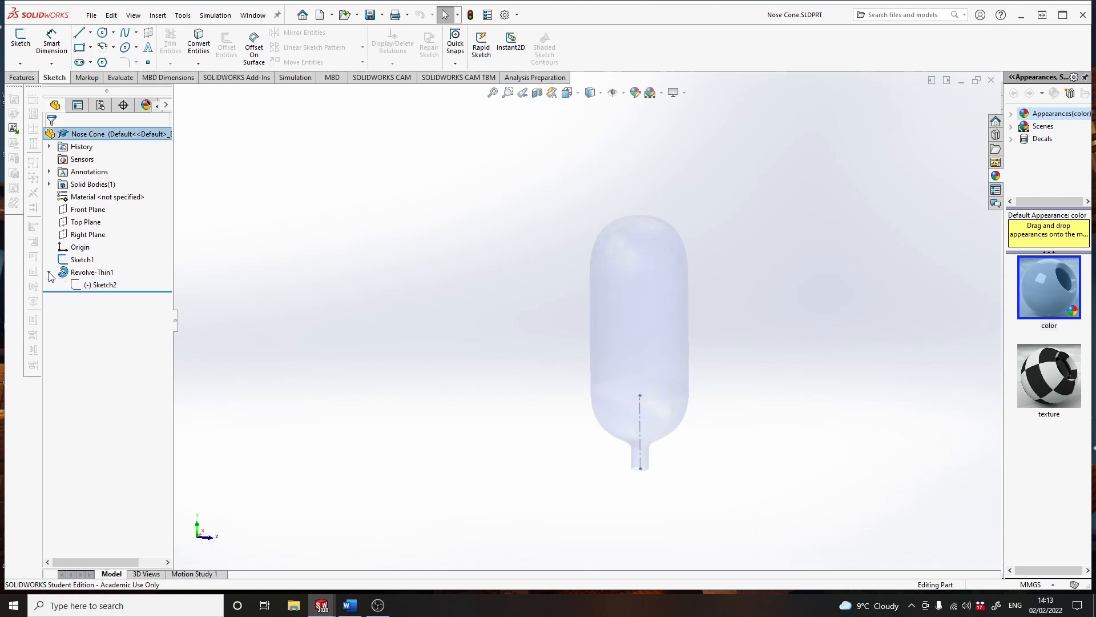
left_click(89, 285)
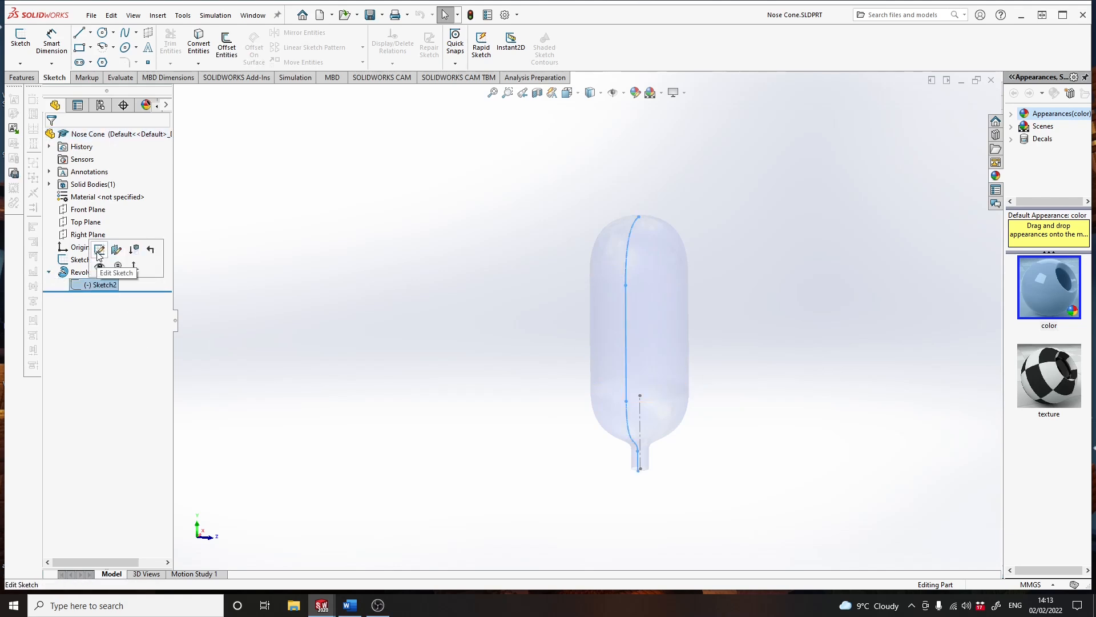
left_click(98, 250)
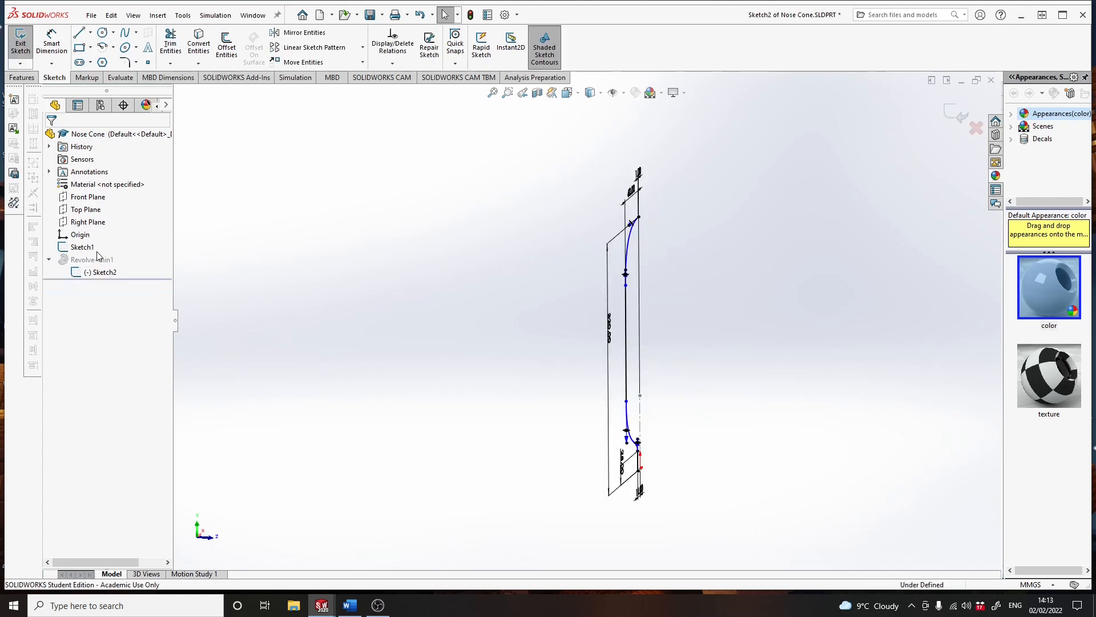
left_click(578, 93)
left_click(619, 144)
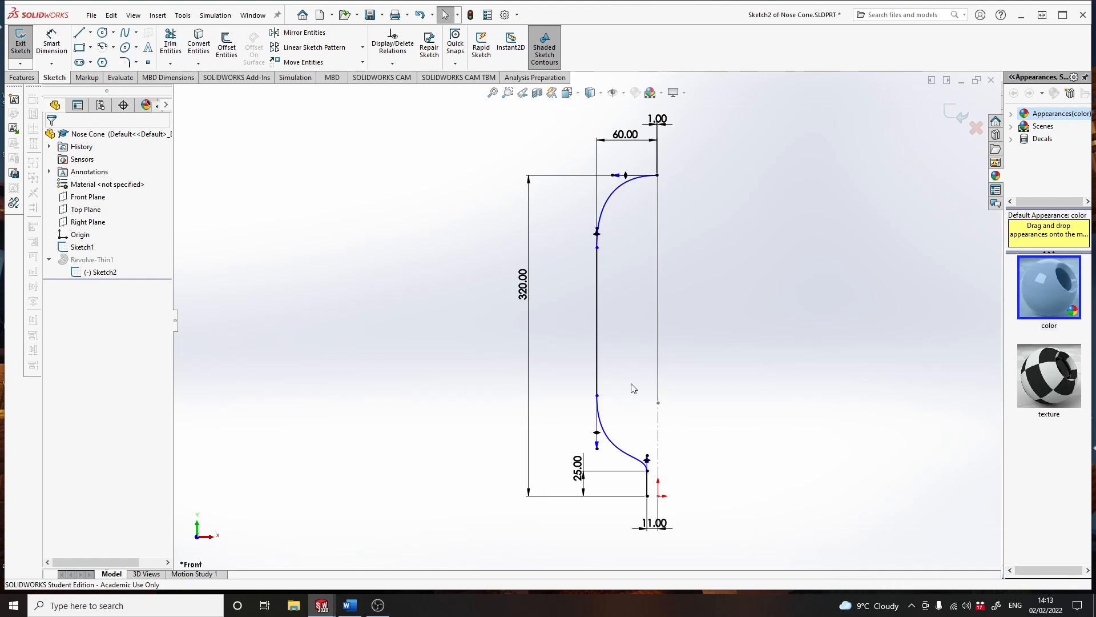
left_click(648, 489)
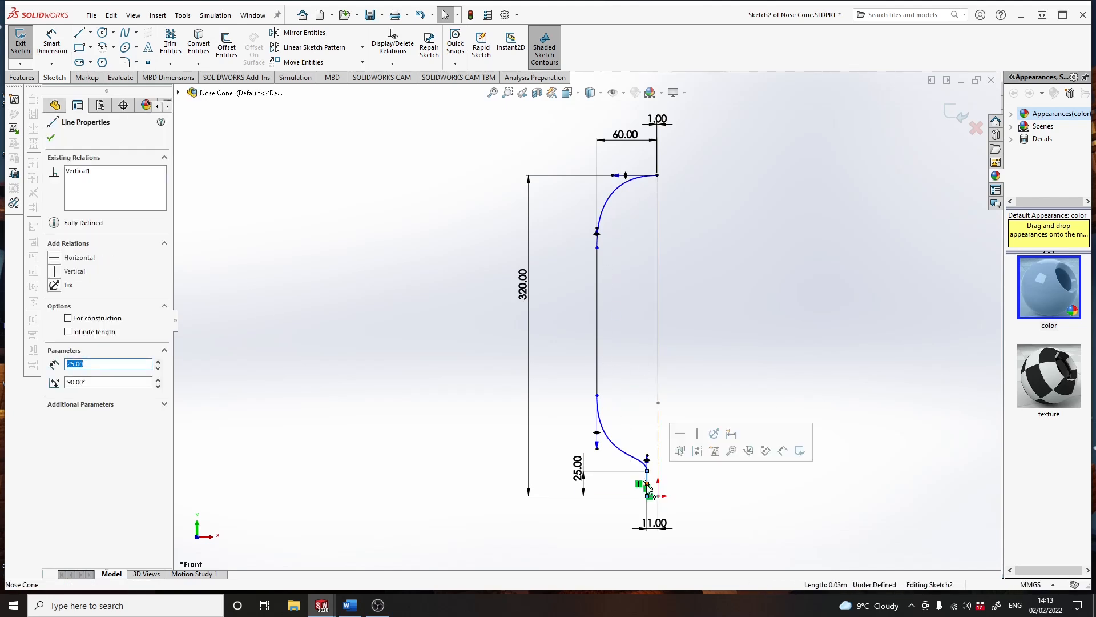
key("Delete")
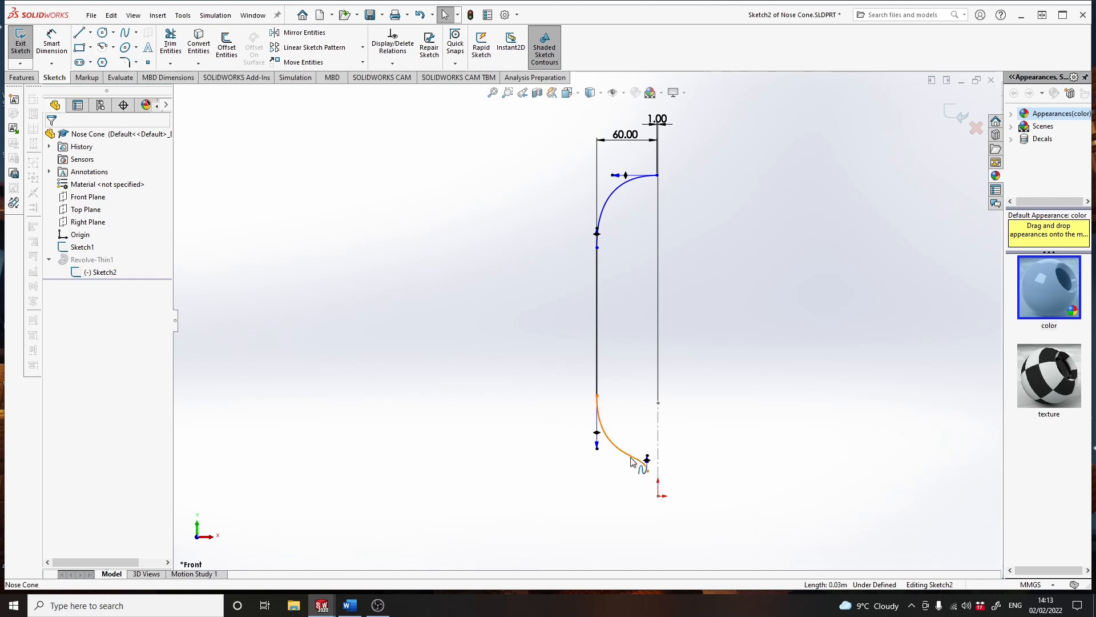
left_click(632, 461)
key("Delete")
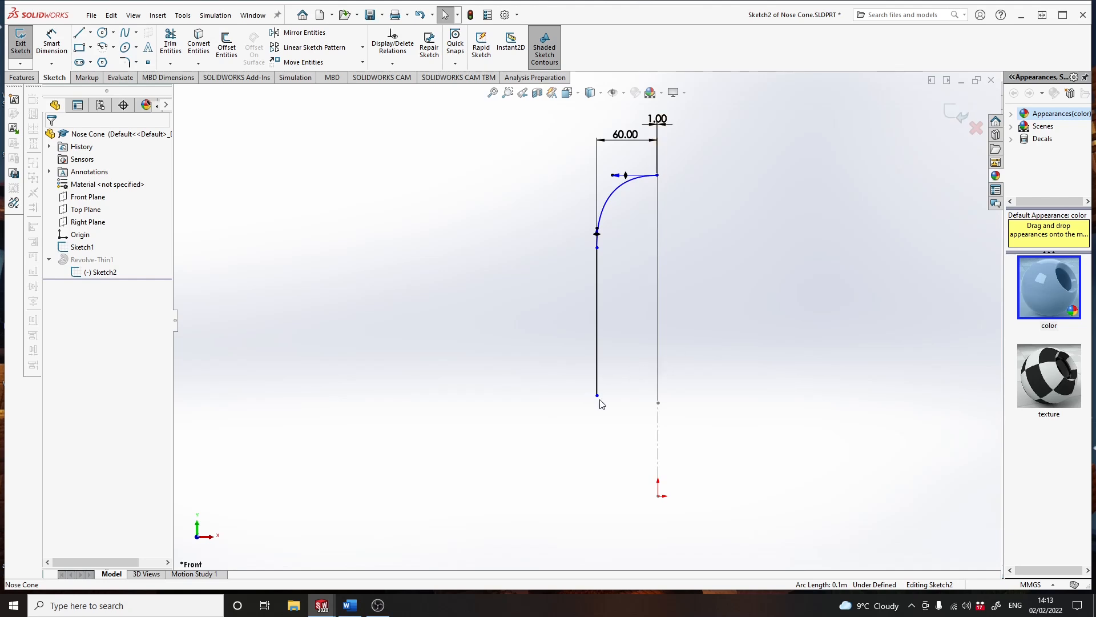
- Shorten the vertical side line by moving its lower endpoint to about 112 mm above the origin, and exit the sketch
mouse_move(597, 395)
left_mouse_down()
mouse_move(600, 355)
mouse_move(601, 418)
mouse_move(601, 365)
mouse_move(601, 403)
mouse_move(601, 387)
left_mouse_up()
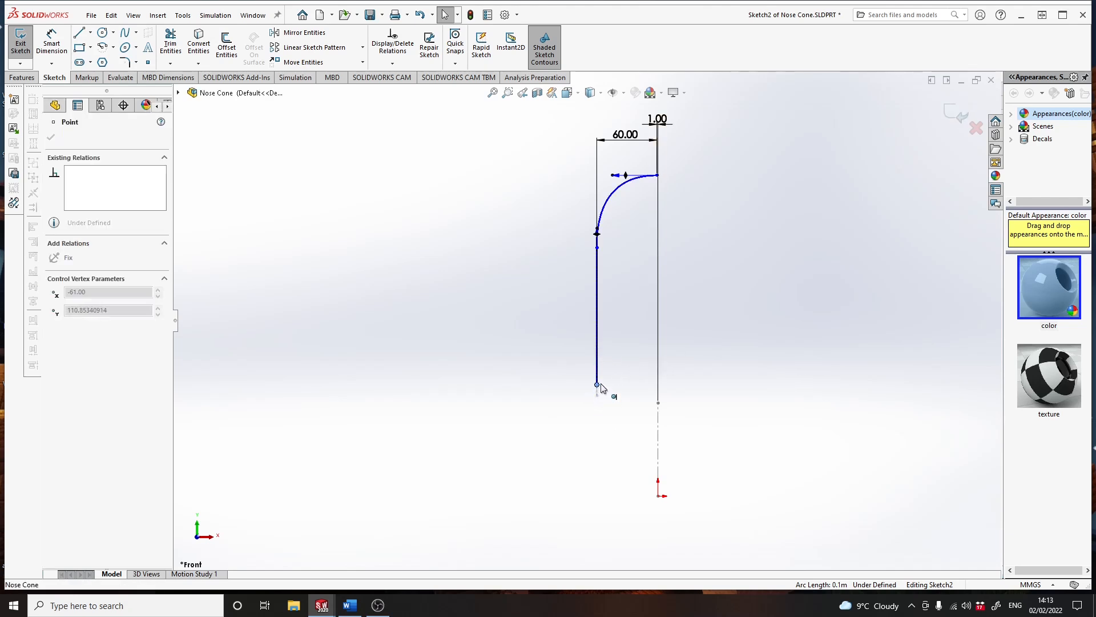
left_click(954, 120)
mouse_move(780, 318)
middle_mouse_down()
mouse_move(734, 326)
mouse_move(717, 411)
mouse_move(773, 330)
mouse_move(670, 318)
mouse_move(800, 303)
mouse_move(837, 356)
middle_mouse_up()
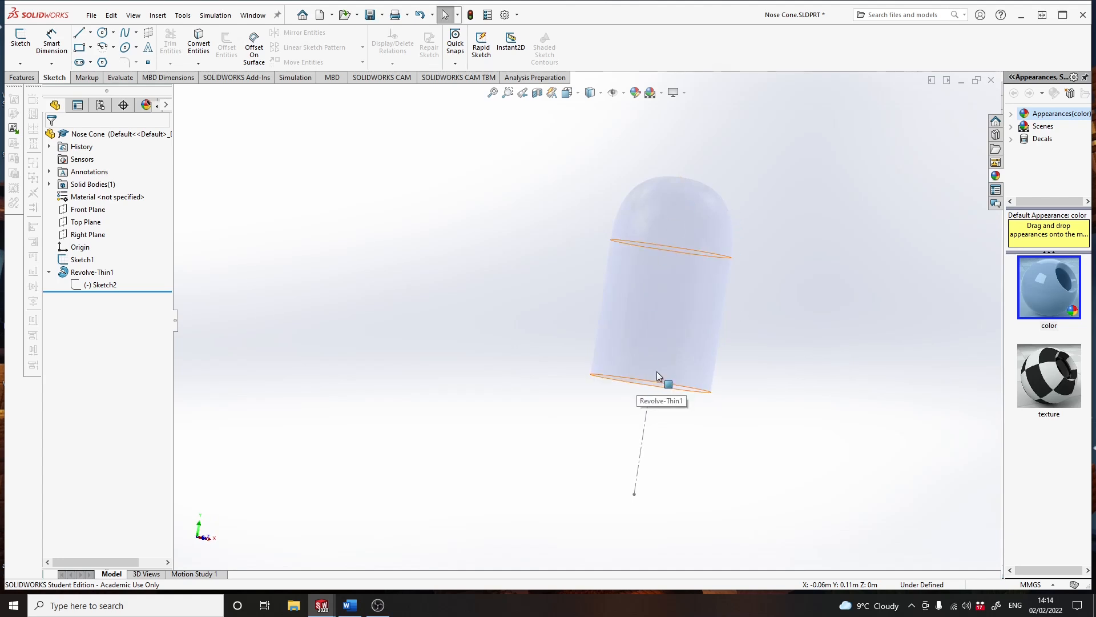
- Reopen the revolve's profile sketch, set the dome curve's horizontal width dimension to 61 mm, and exit the sketch
left_click(103, 285)
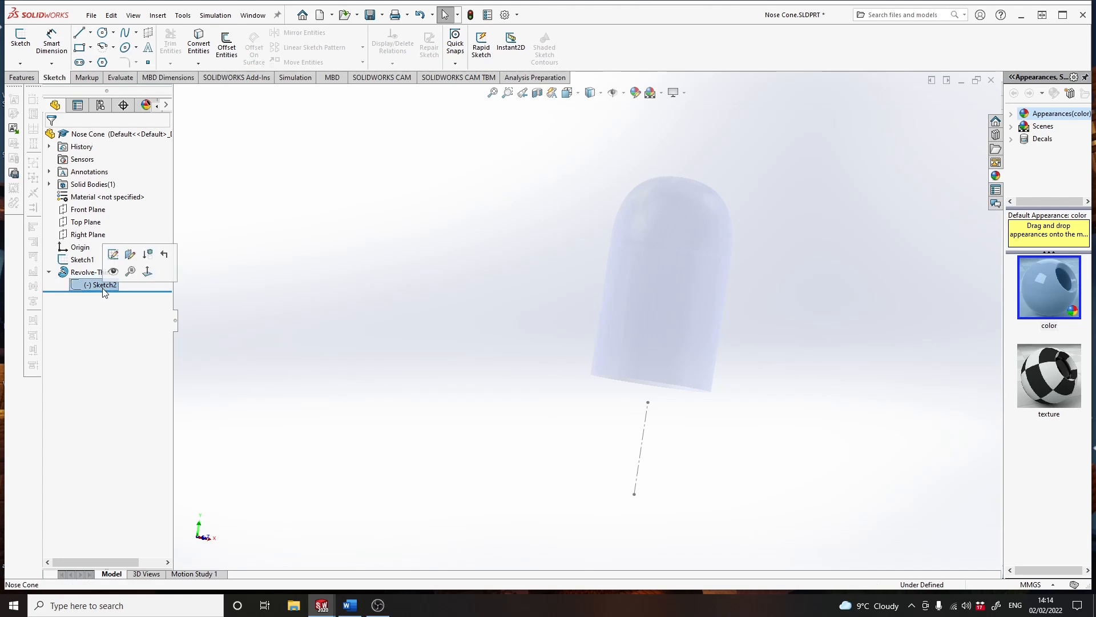
left_click(114, 258)
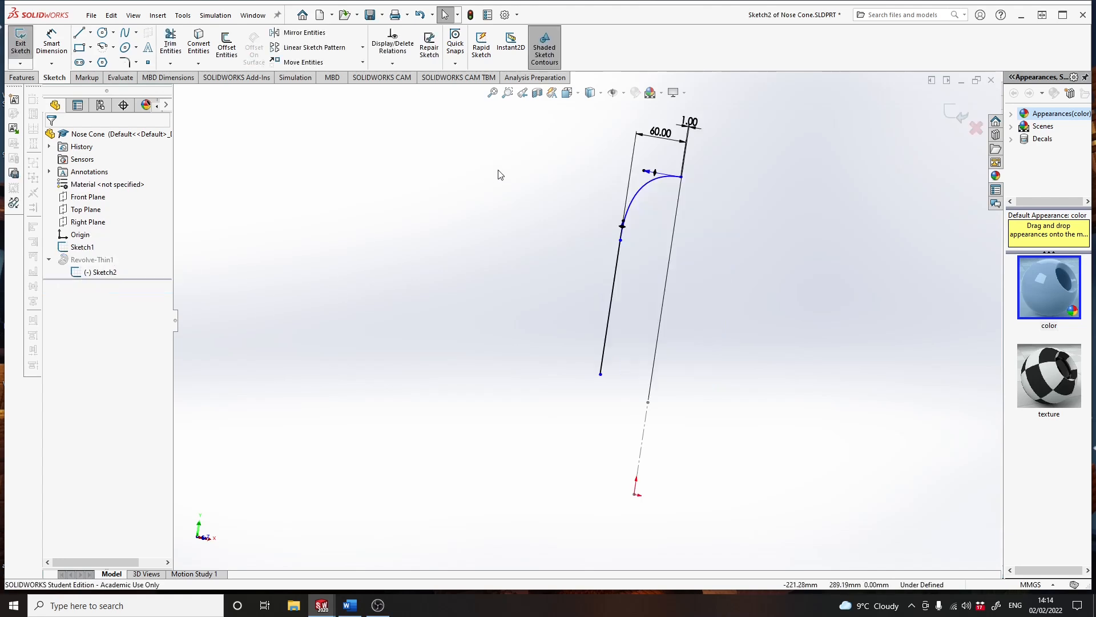
left_click(661, 134)
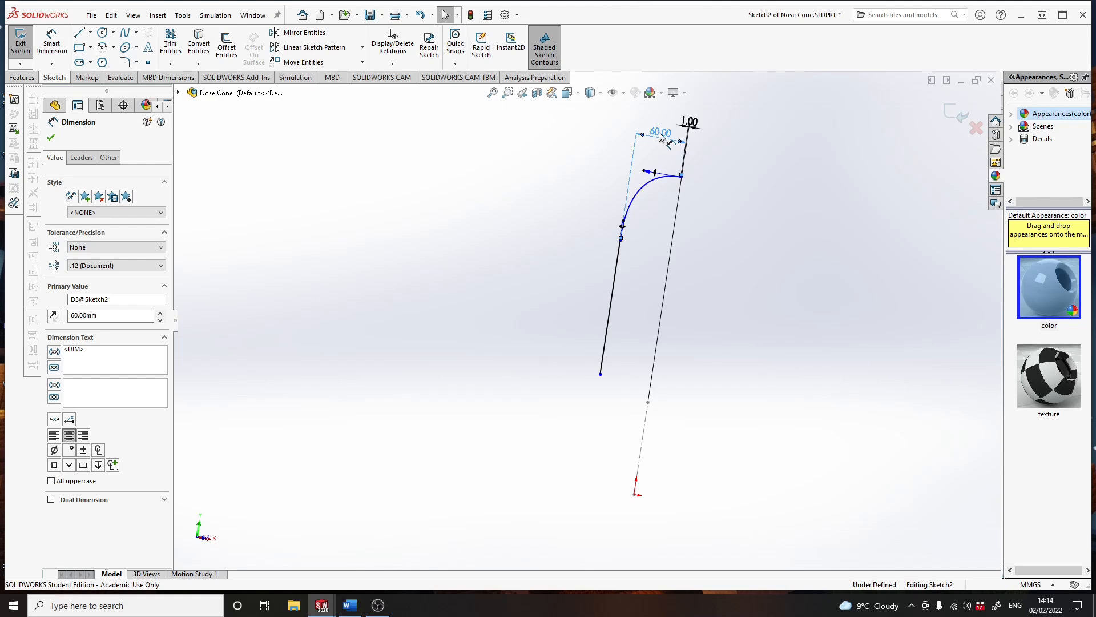
double_click(661, 134)
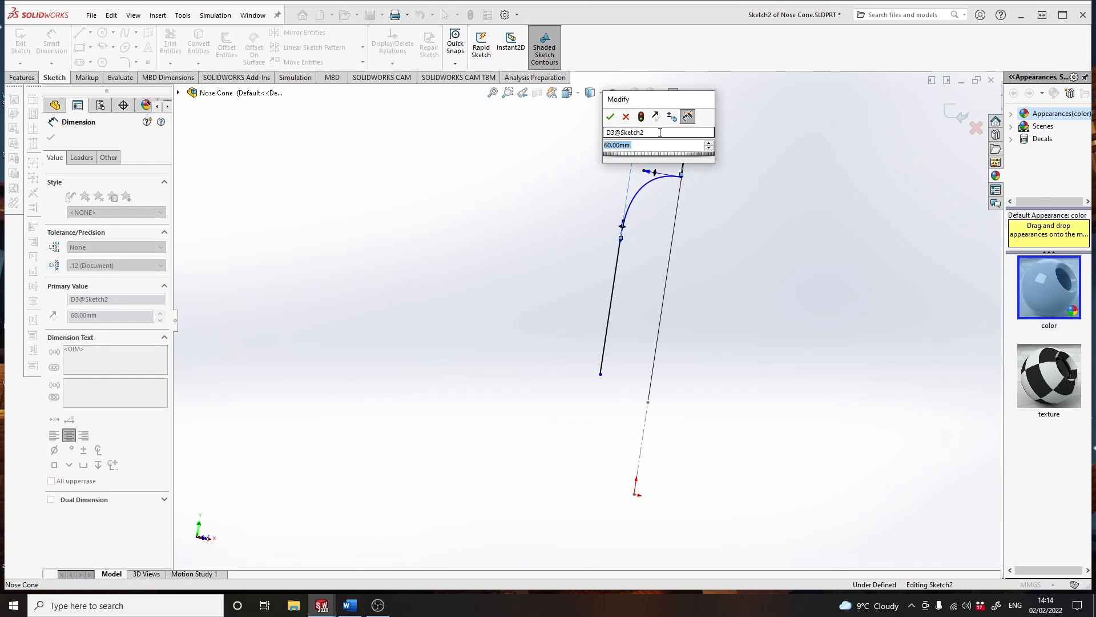
type("61")
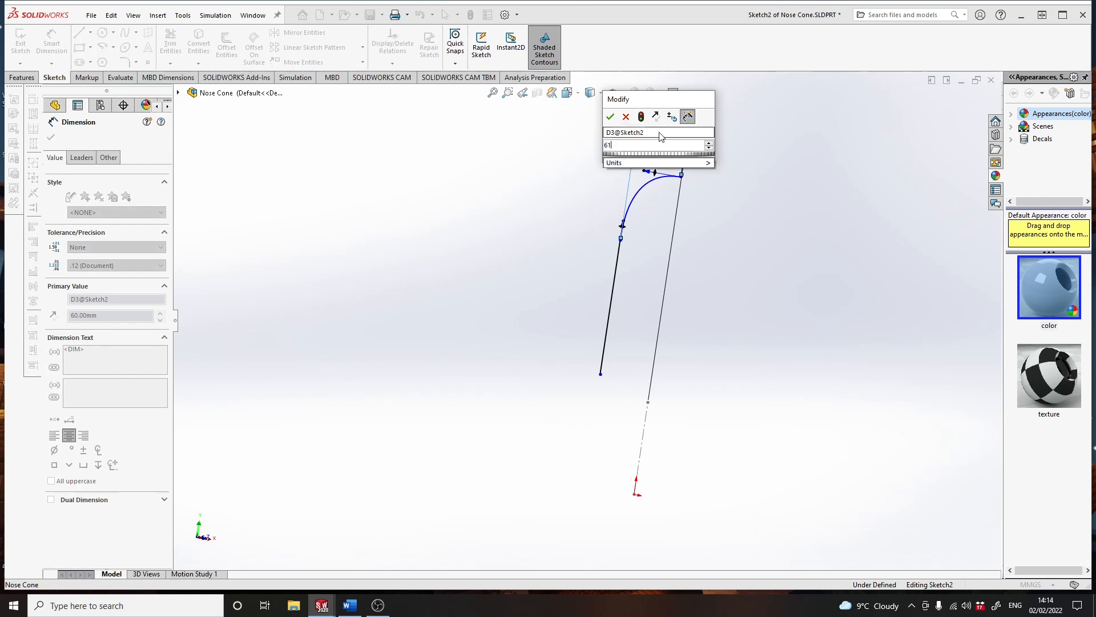
key("Return")
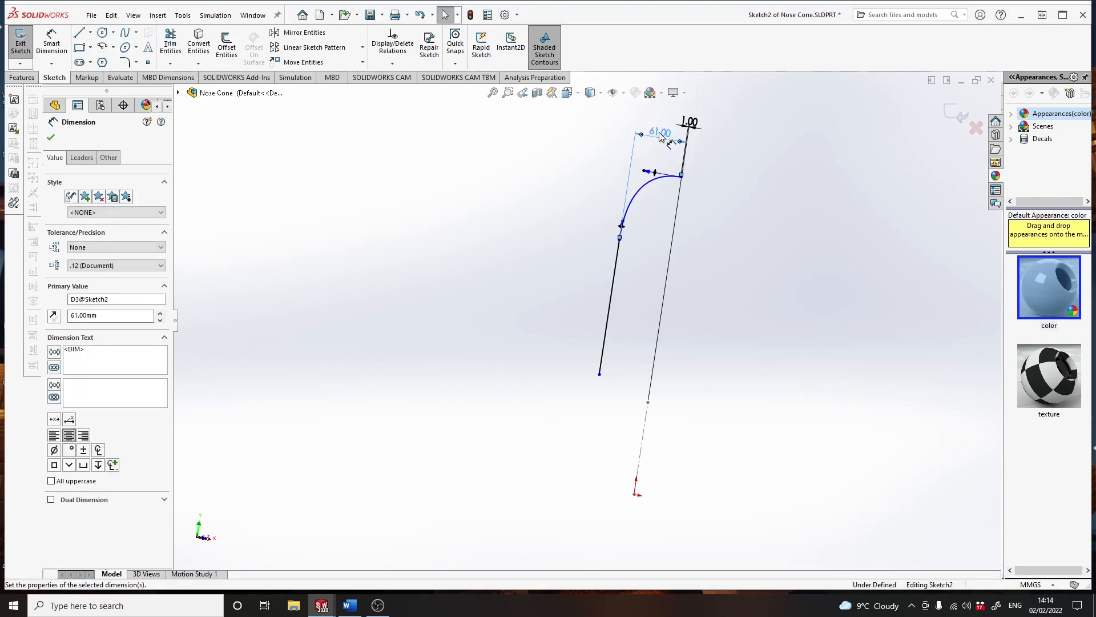
left_click(957, 115)
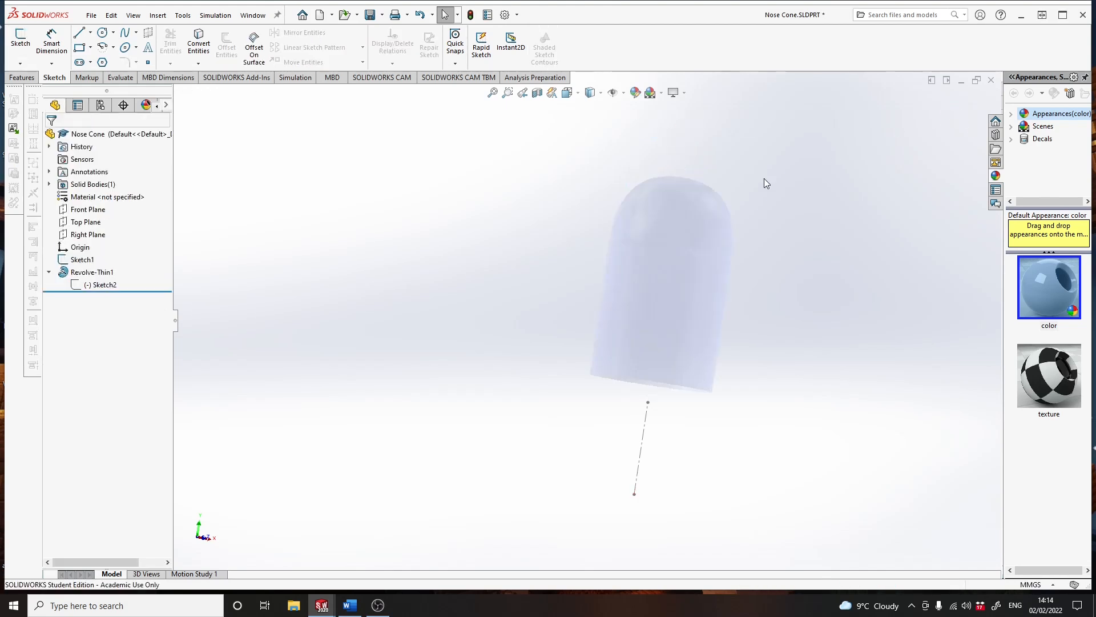
- Save the Nose Cone part and switch back to the Rocket assembly
left_click(369, 16)
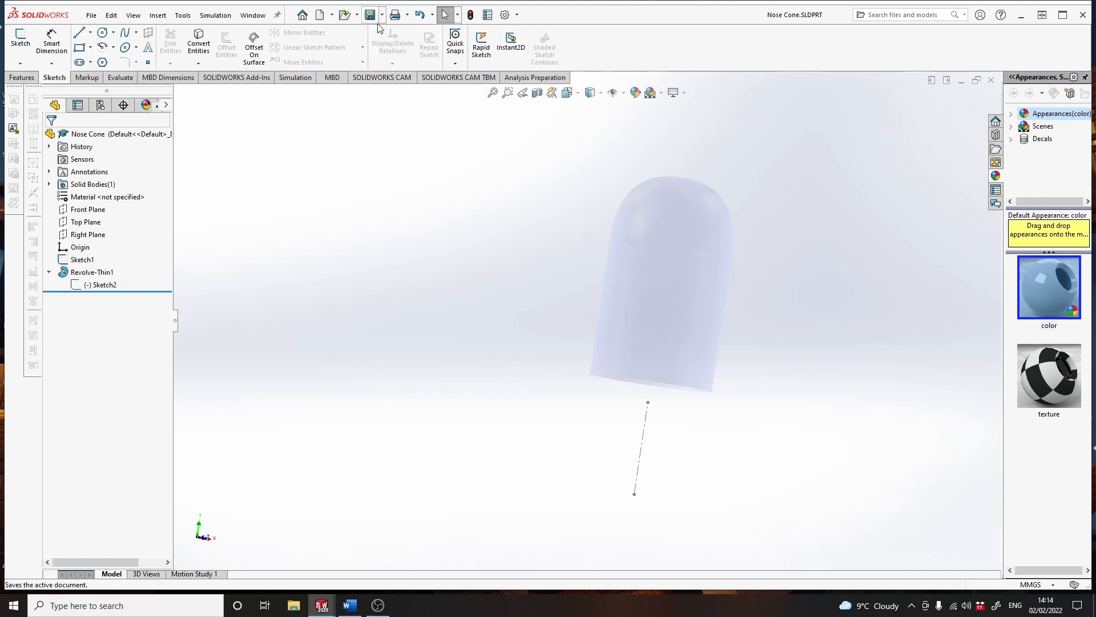
left_click(250, 16)
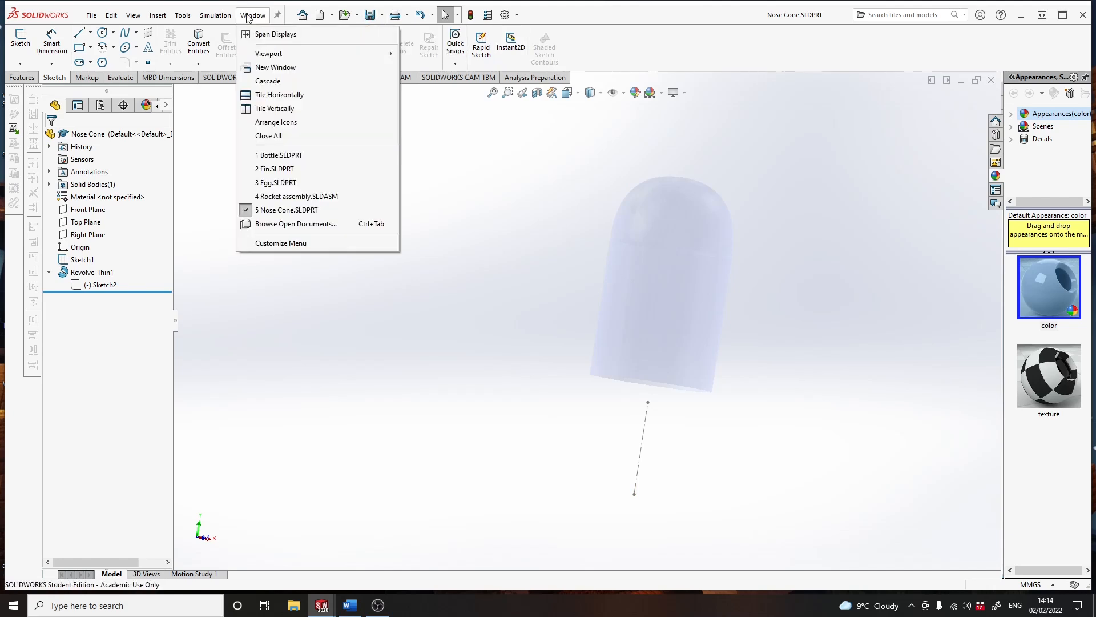
left_click(297, 196)
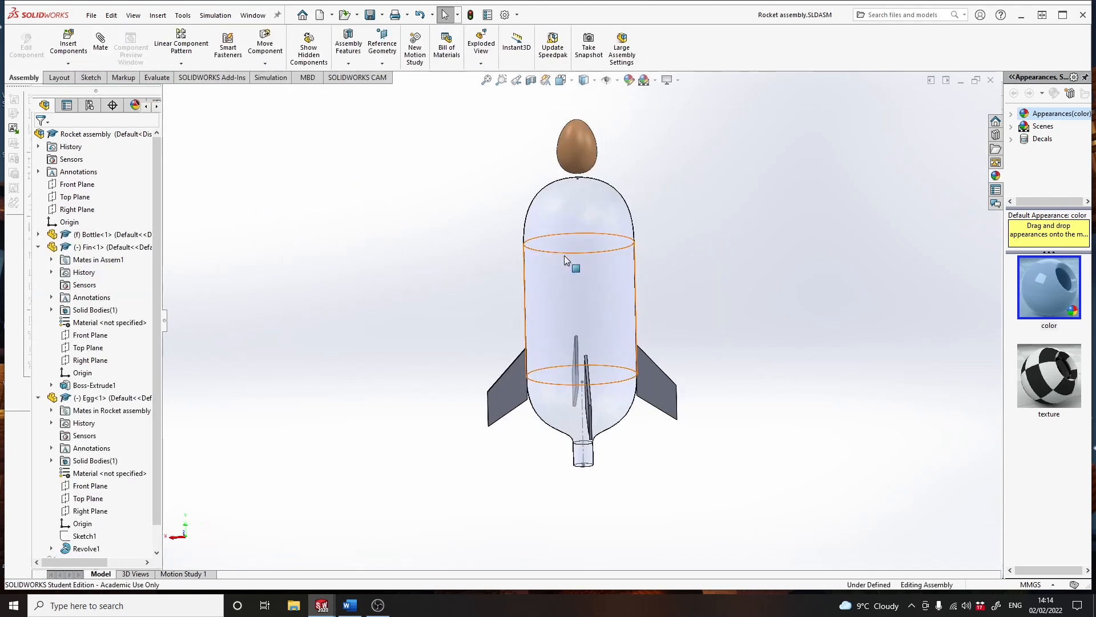
- Insert the Nose Cone part into the assembly and place it beside the upper part of the bottle
left_click(70, 40)
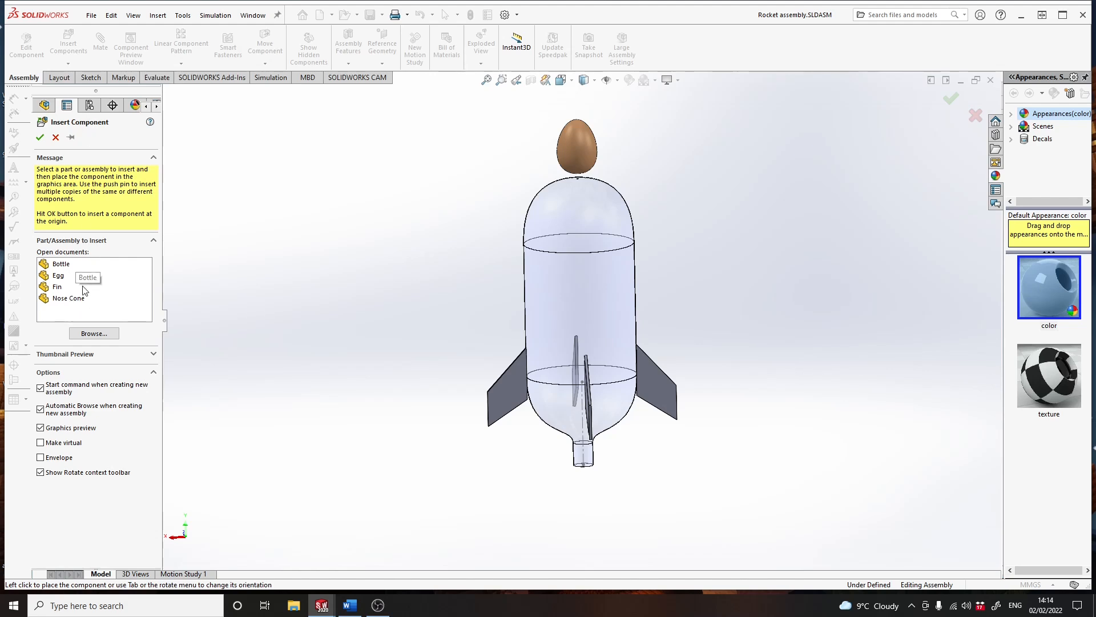
left_click(70, 300)
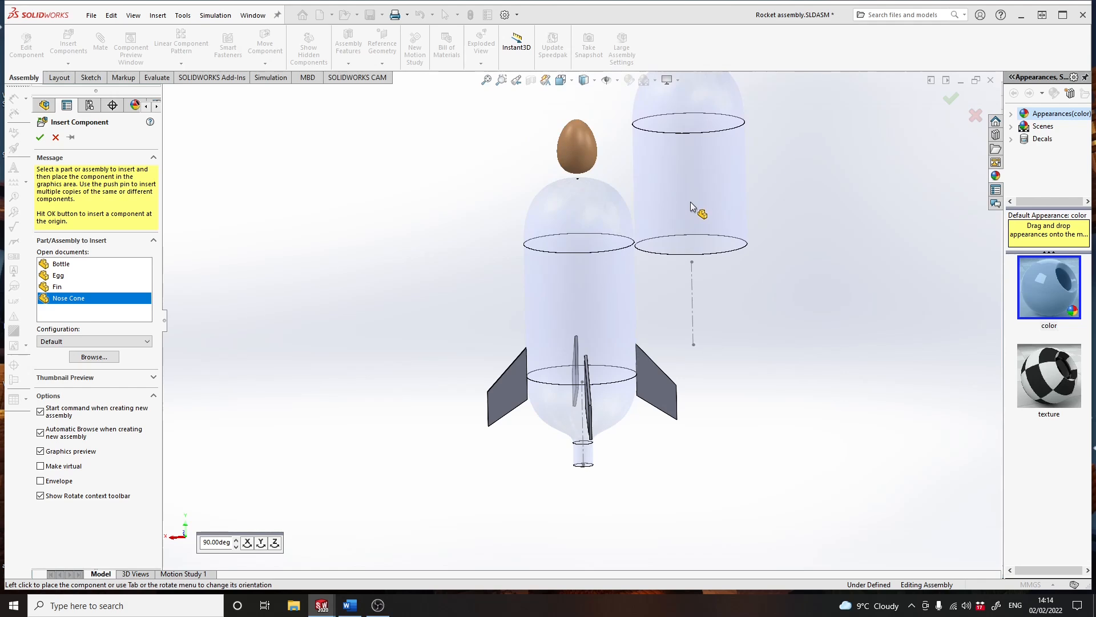
left_click(691, 202)
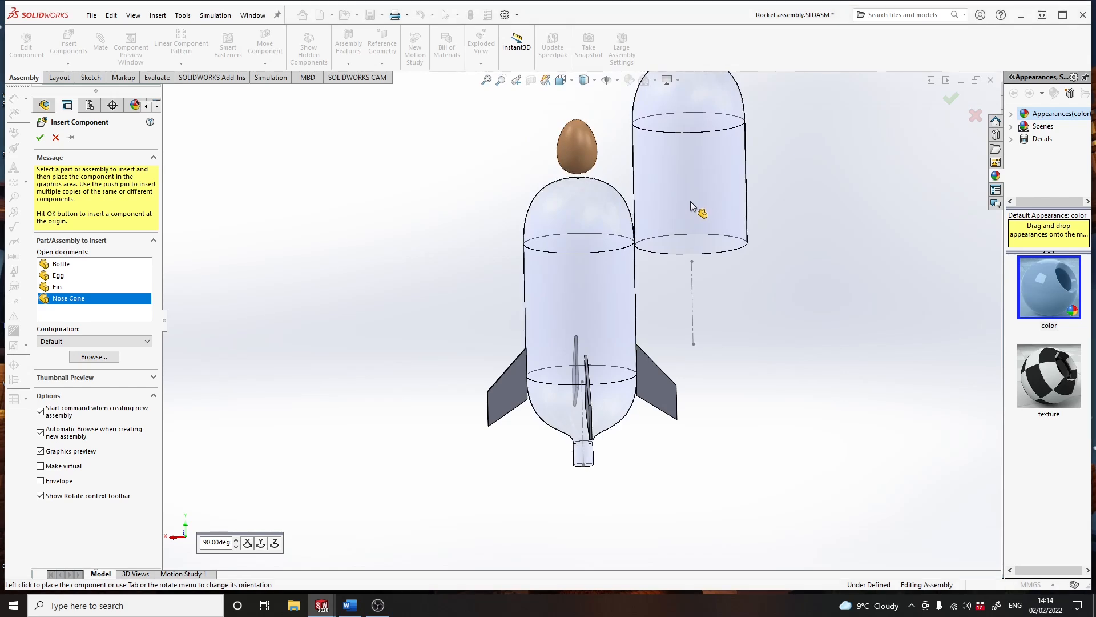
middle_click_drag(830, 262, 754, 286)
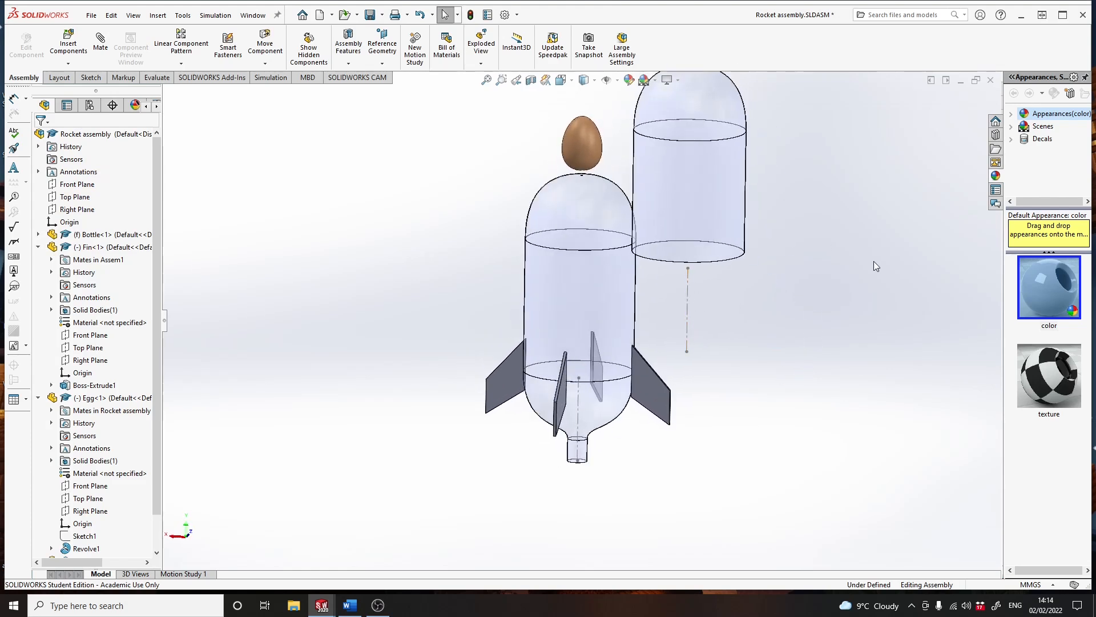
- Add a coincident mate between the nose cone's centreline and the bottle's centreline
left_click(687, 304)
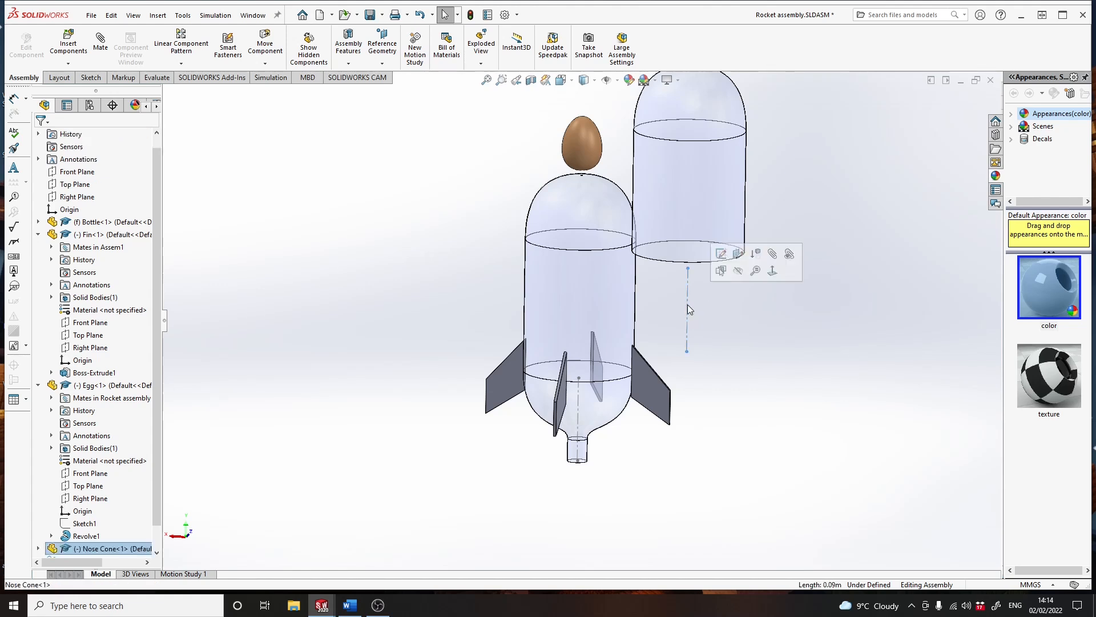
left_click(772, 256)
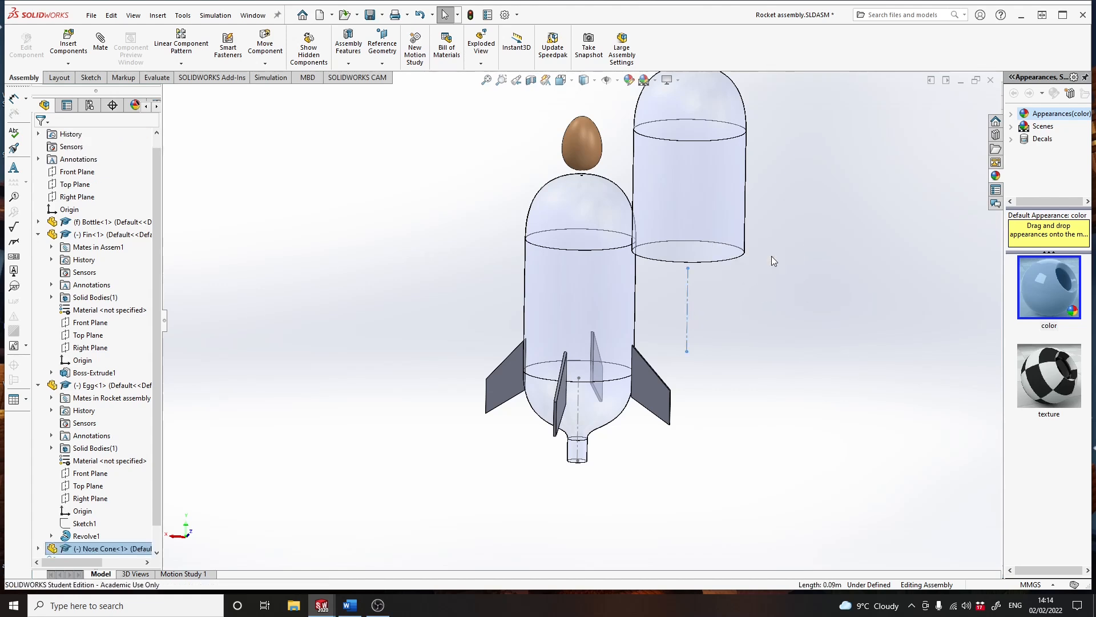
left_click(579, 412)
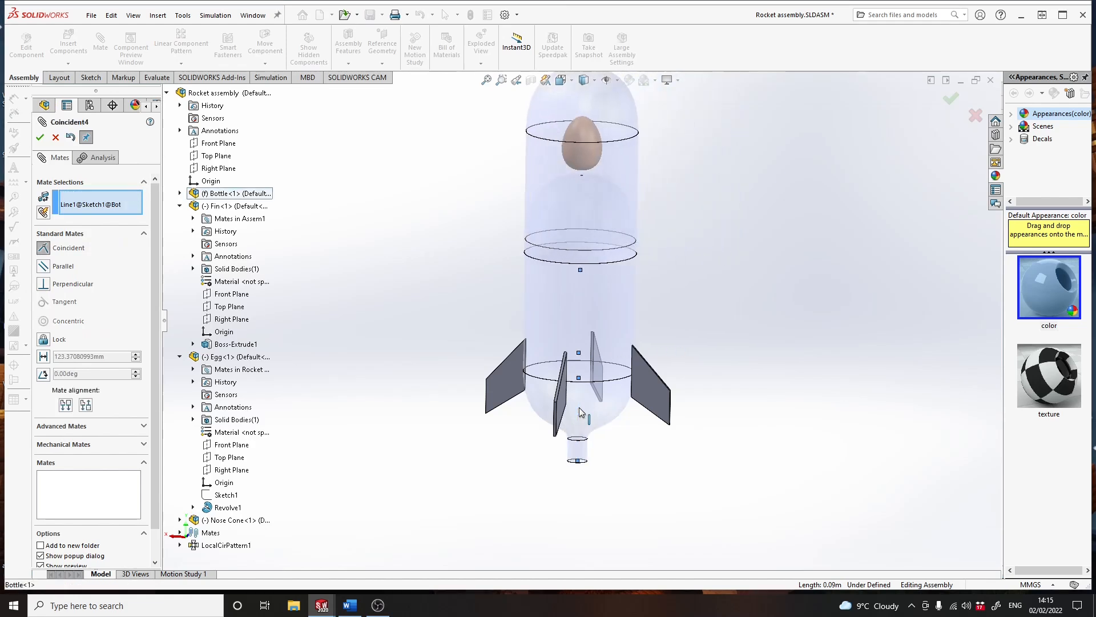
left_click(708, 426)
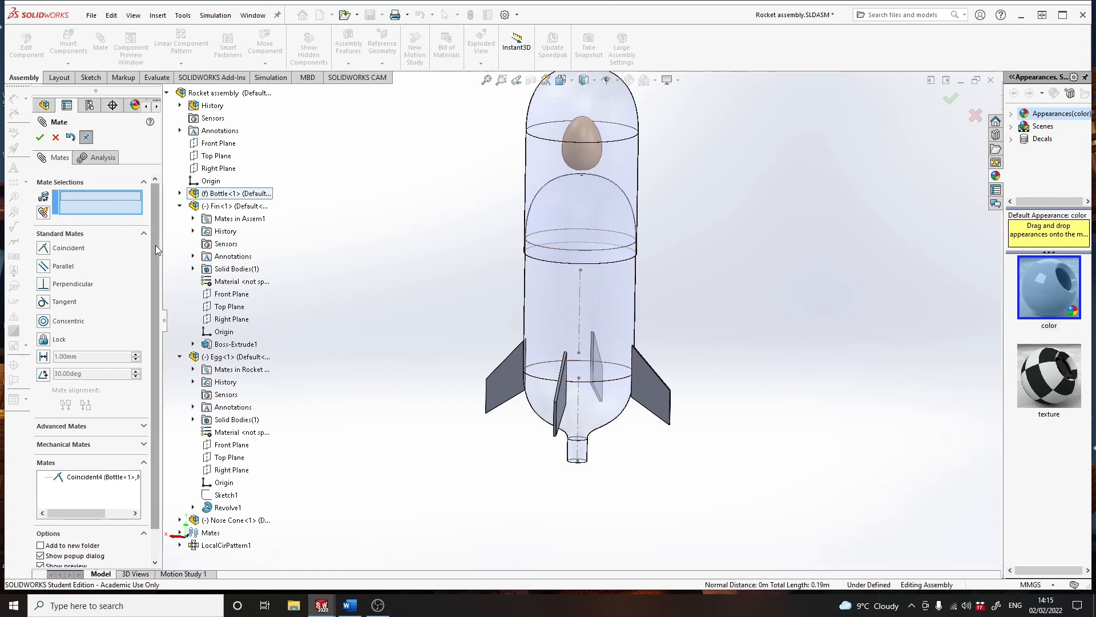
- Finish mating and slide the nose cone up along the bottle's axis
left_click(40, 137)
mouse_move(607, 154)
left_mouse_down()
mouse_move(607, 225)
mouse_move(605, 117)
mouse_move(601, 308)
mouse_move(600, 147)
left_mouse_up()
key("Escape")
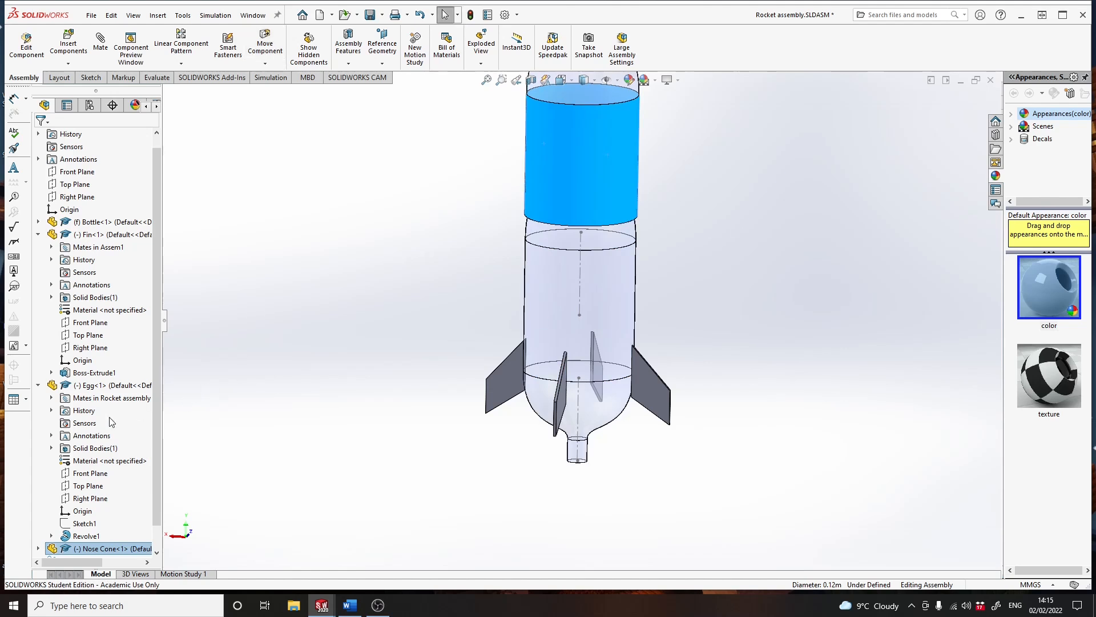
- Hide the nose cone's Sketch1 and the bottle's centreline sketch
scroll(110, 408, "down", 1)
left_click(38, 523)
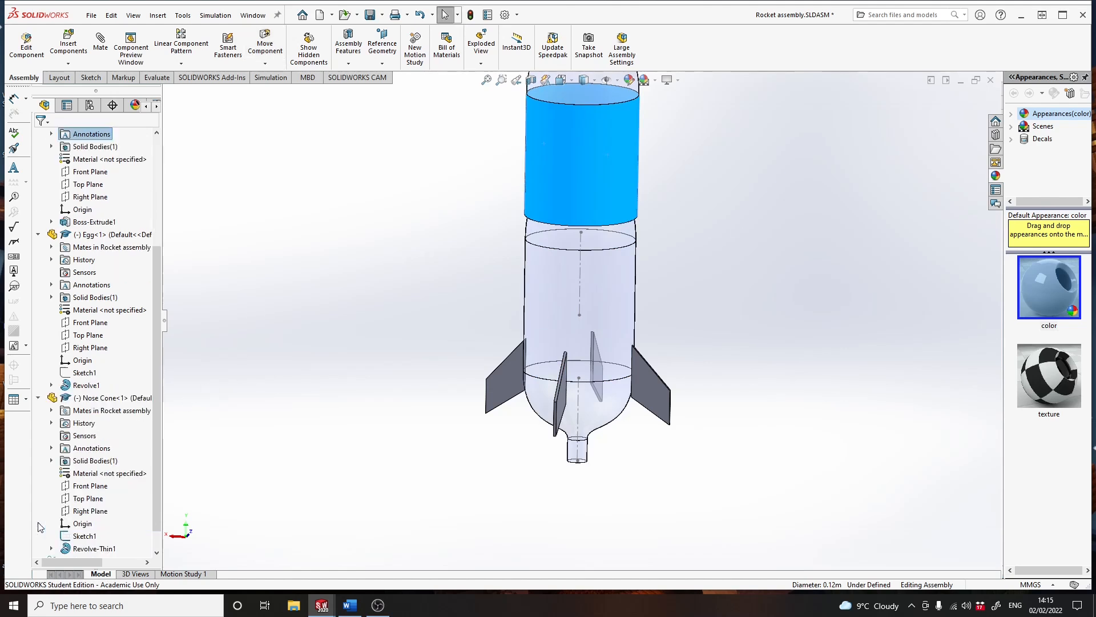
right_click(81, 540)
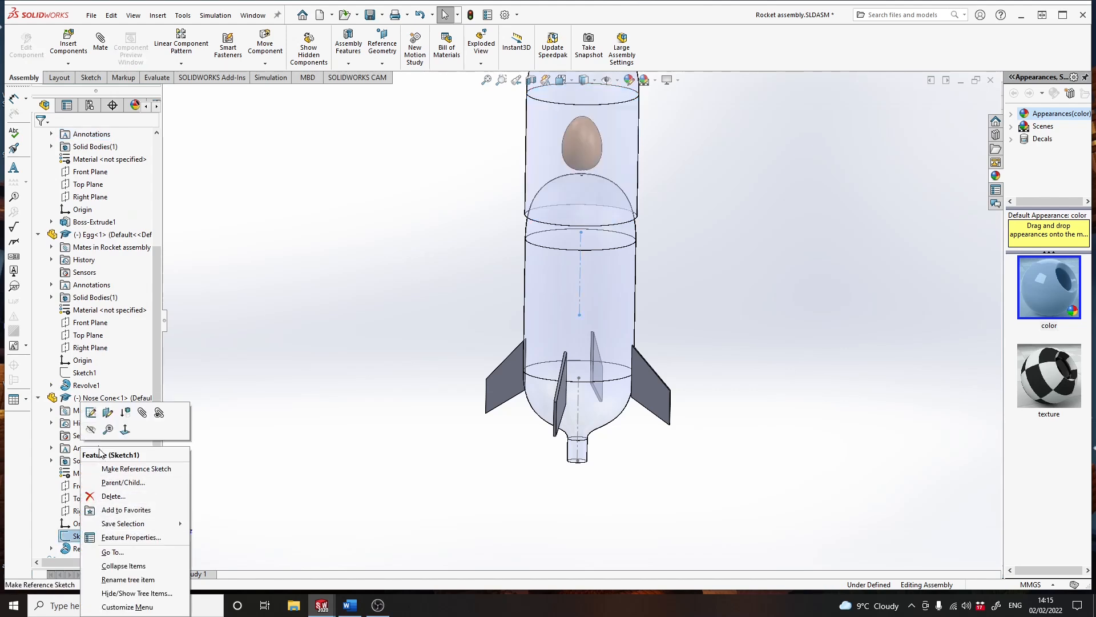
left_click(90, 429)
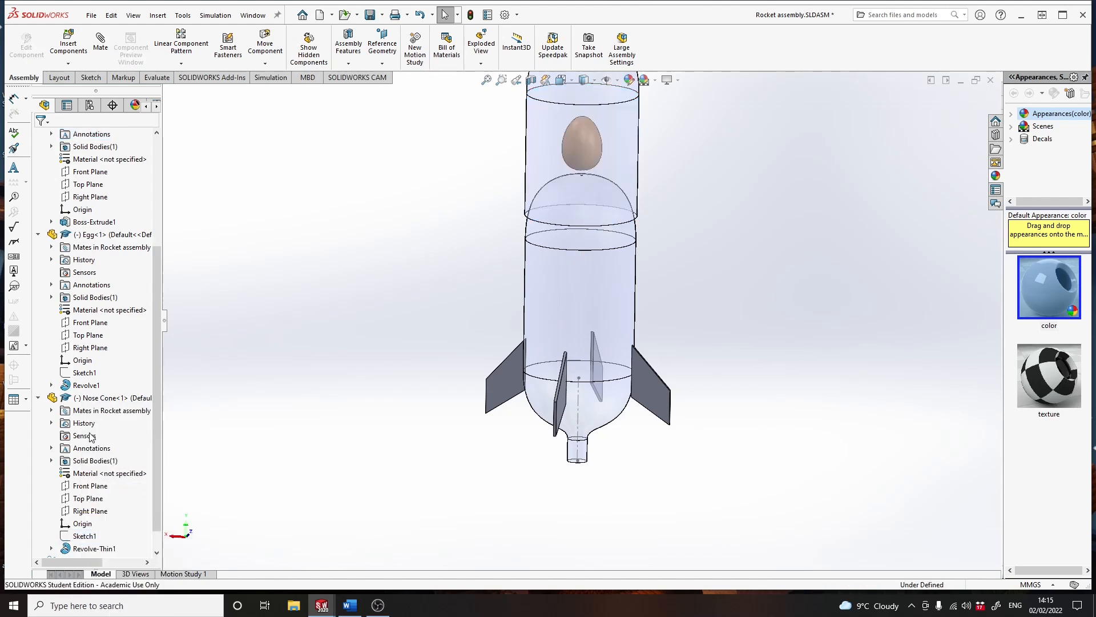
left_click(579, 427)
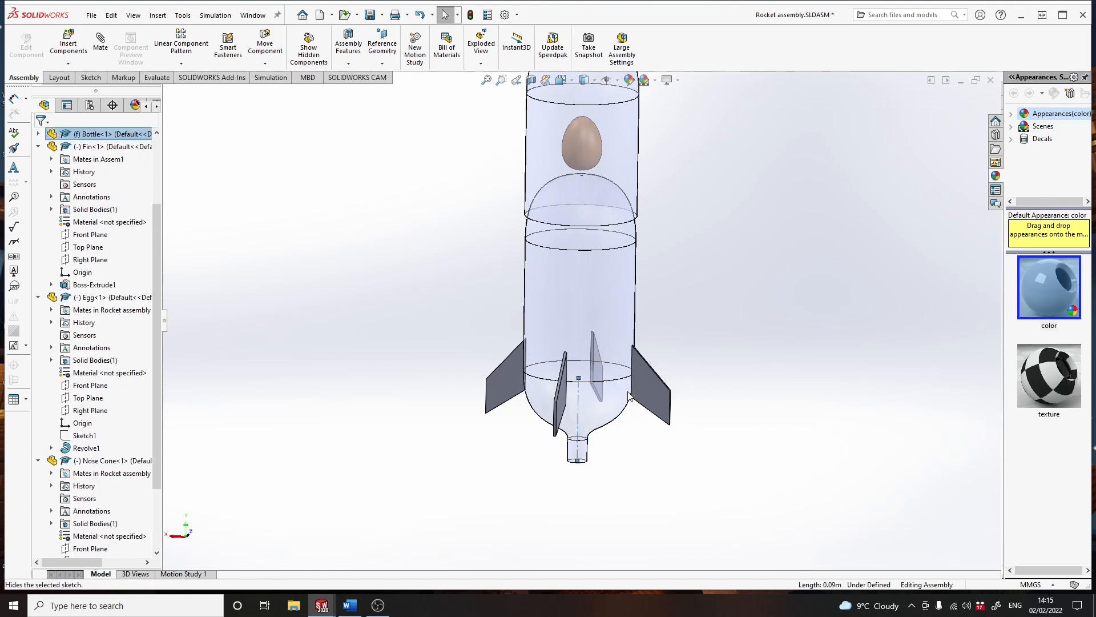
left_click(678, 408)
- Slide the nose cone down the bottle's axis so its open end sits around the base of the bottle's dome
scroll(770, 342, "up", 3)
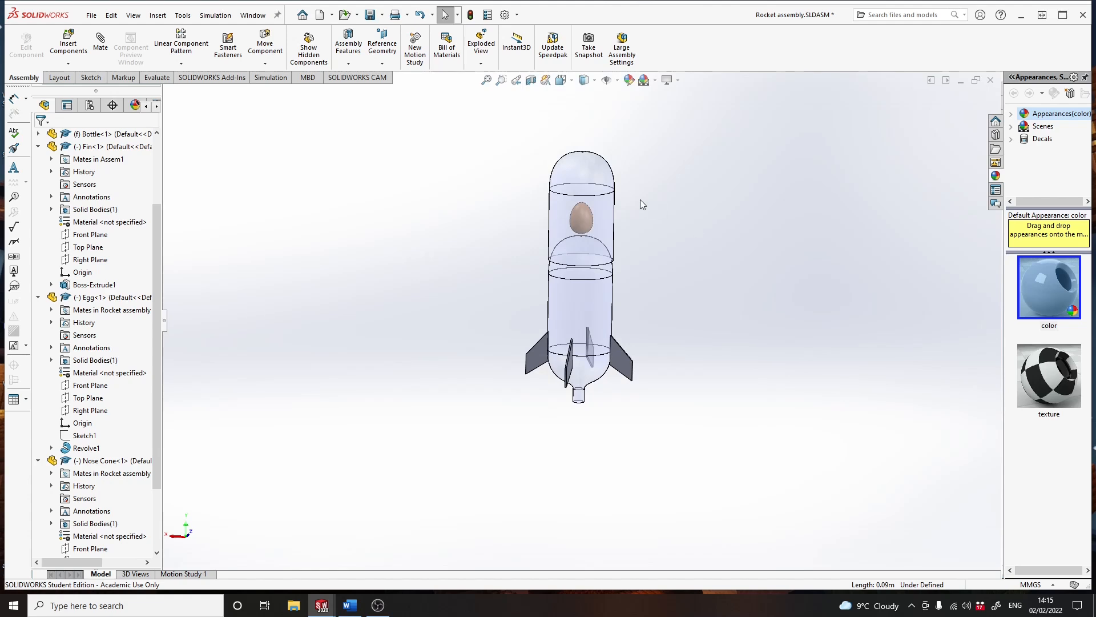
left_click_drag(609, 188, 610, 215)
middle_click_drag(650, 246, 652, 226)
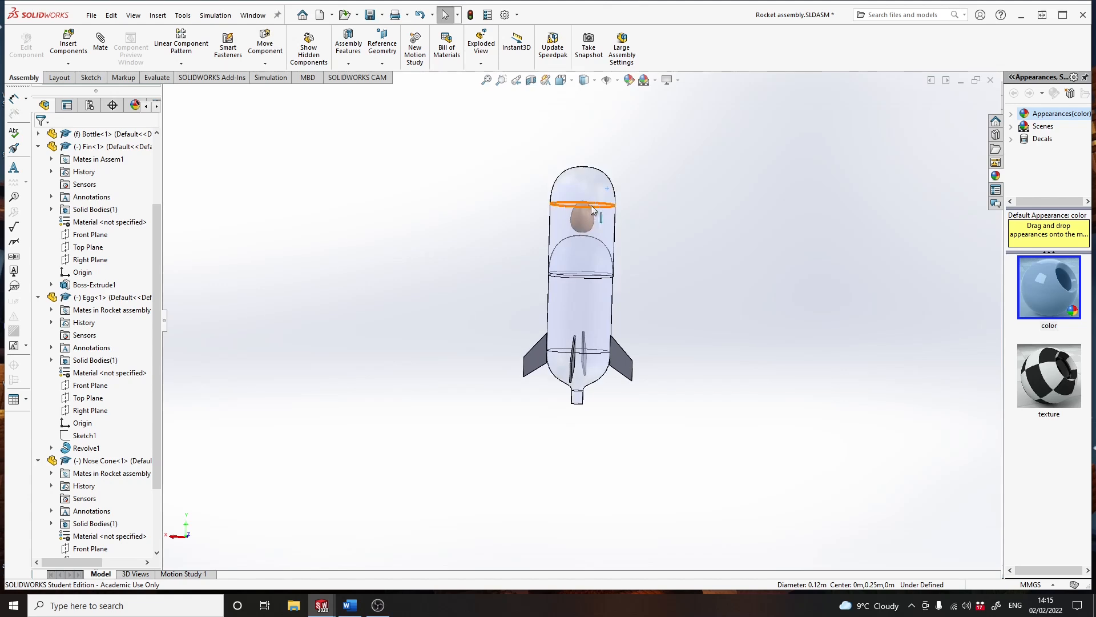
scroll(591, 209, "down", 5)
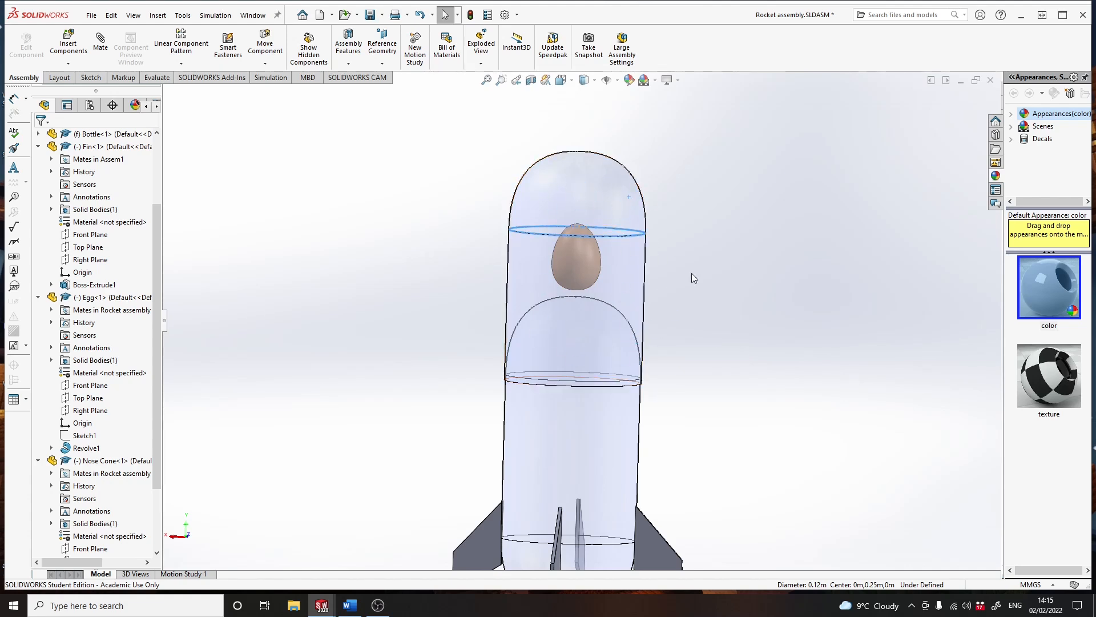
scroll(588, 310, "up", 5)
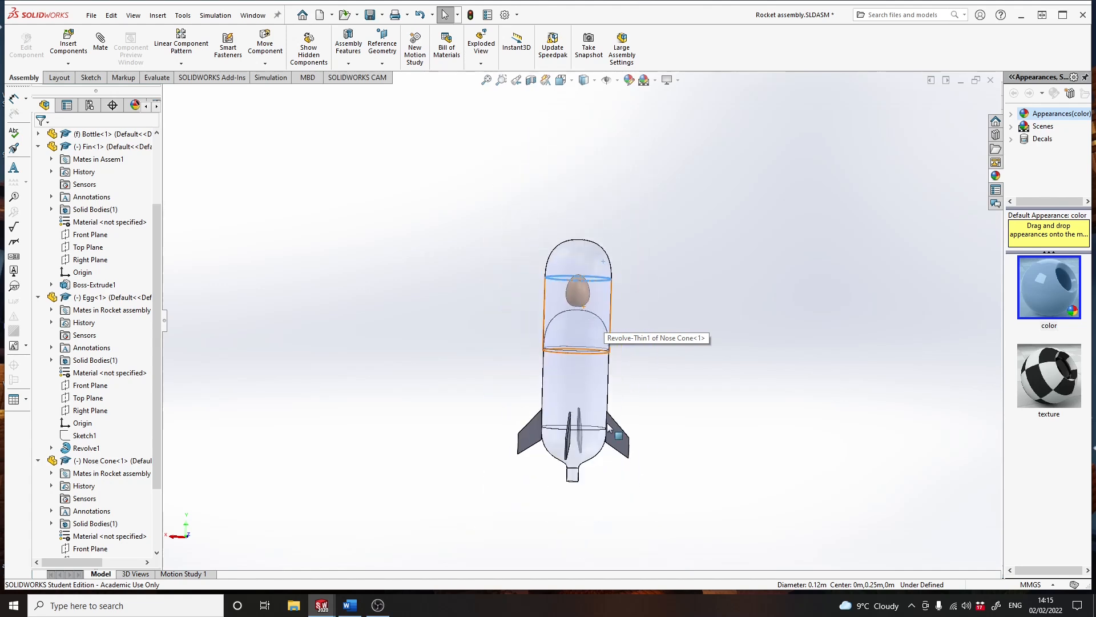
scroll(596, 454, "down", 4)
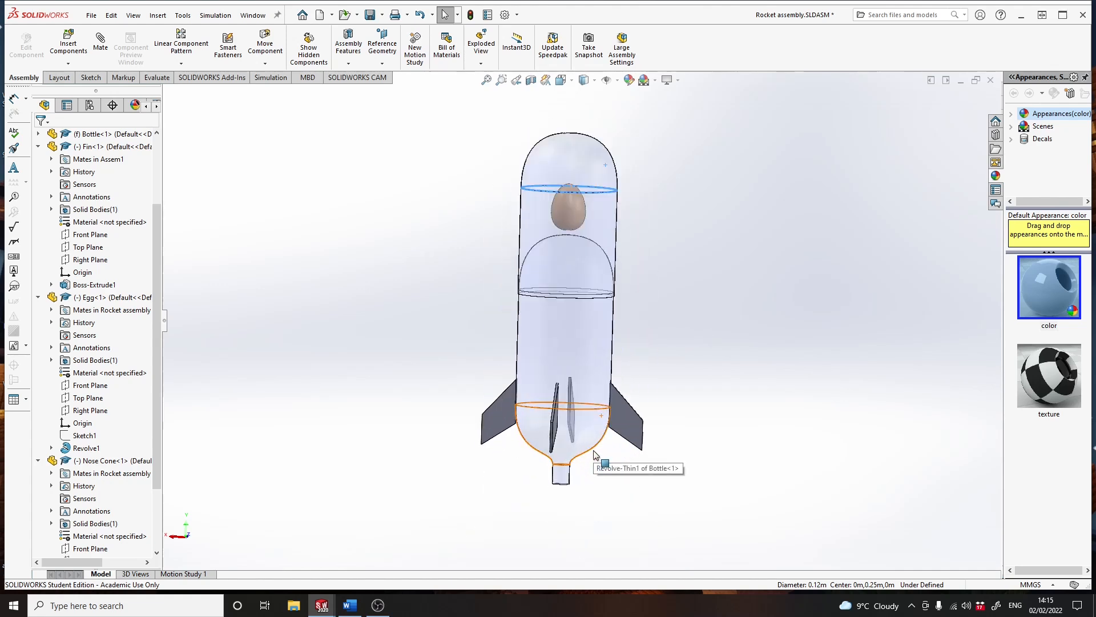
scroll(594, 454, "down", 3)
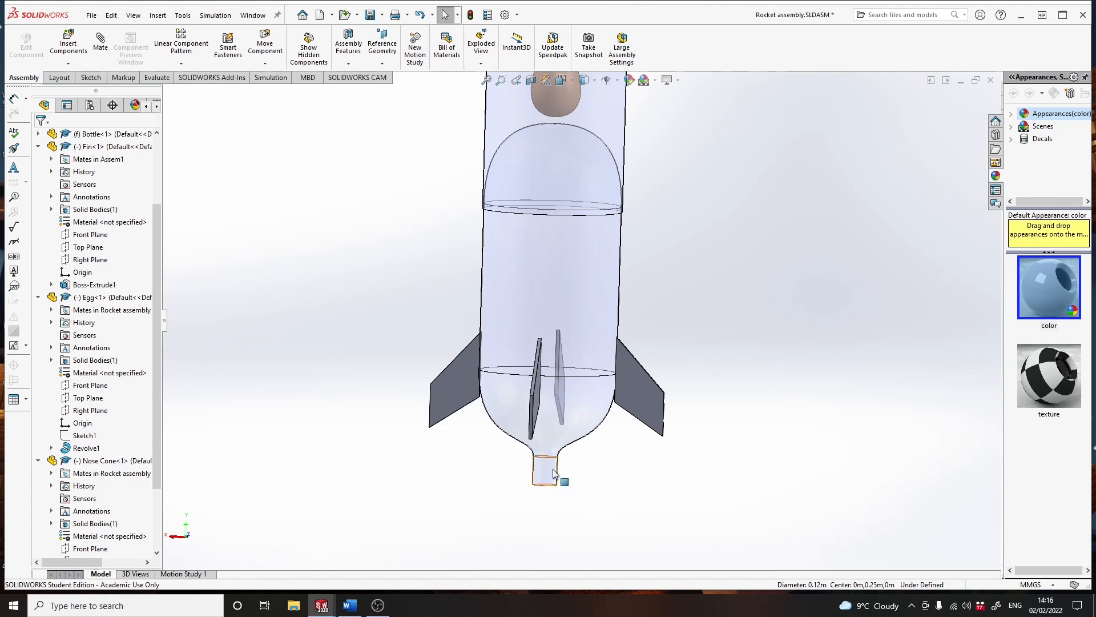
scroll(685, 423, "up", 5)
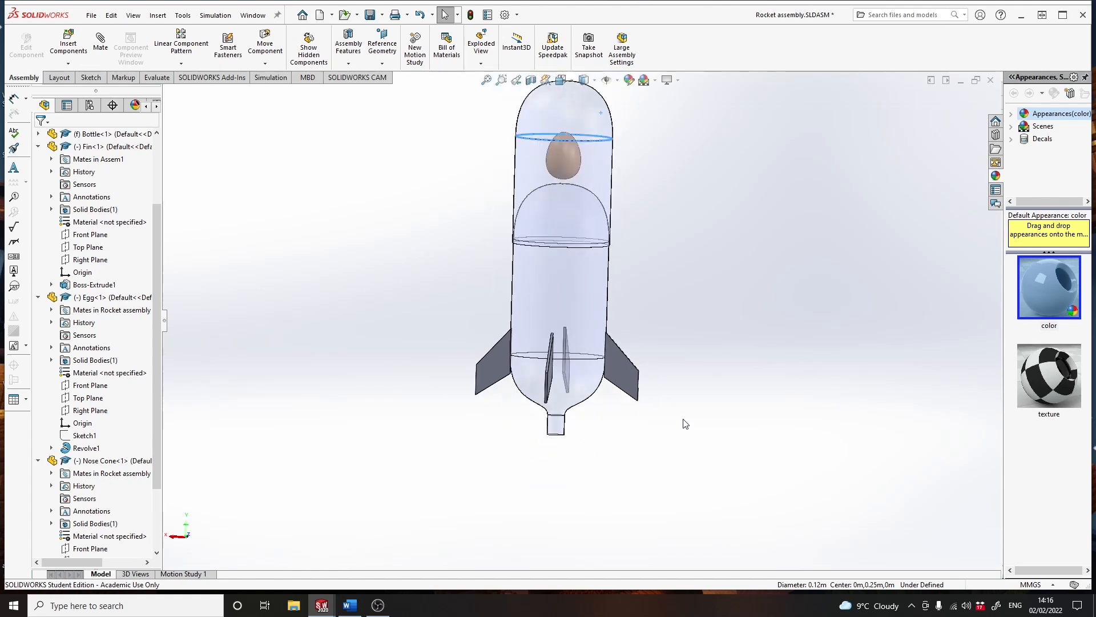
middle_click_drag(670, 324, 646, 334)
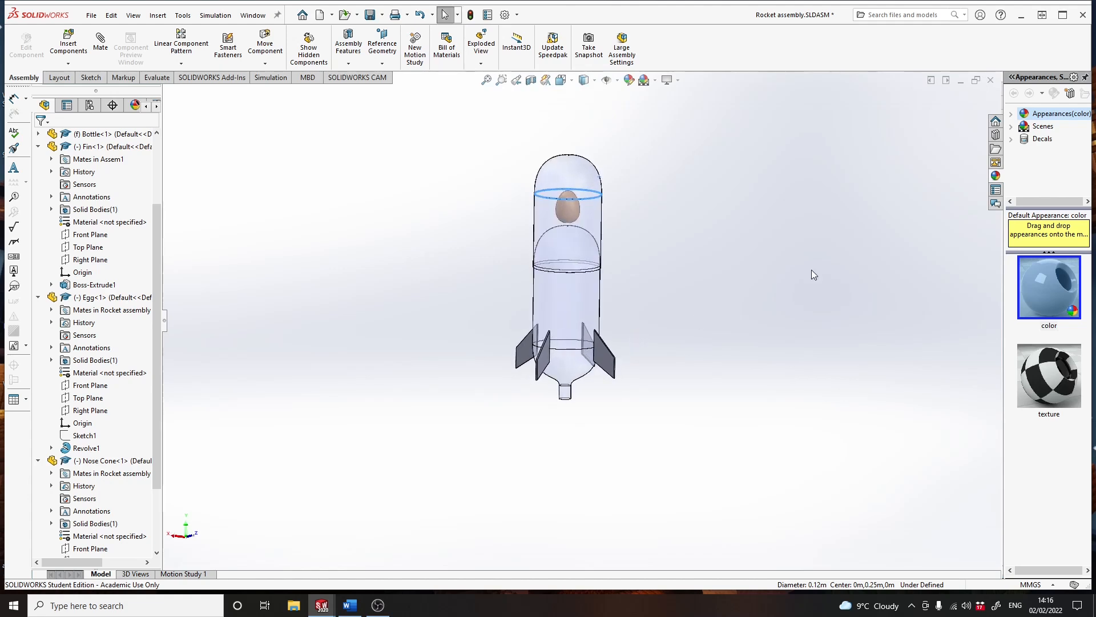